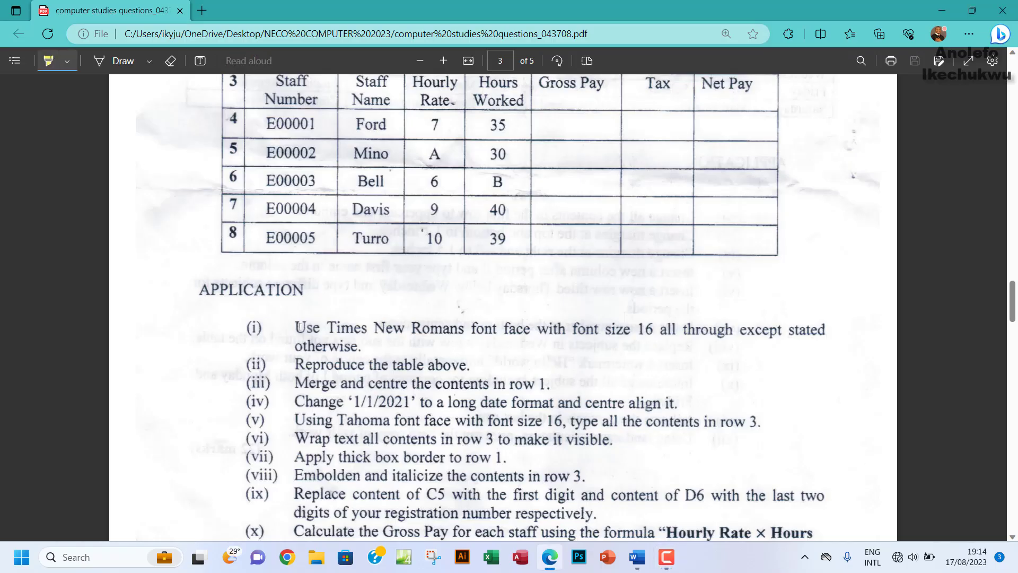
Step: Highlight a spot on the instructions page and scroll up to the 2A Excel payroll table
left_click_drag(424, 348, 412, 348)
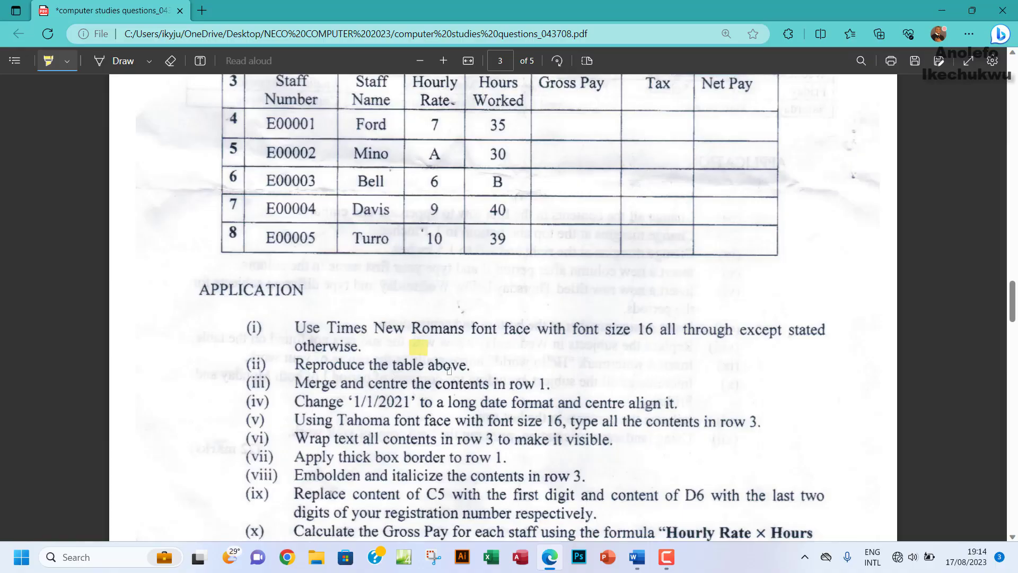
scroll(449, 369, "up", 4)
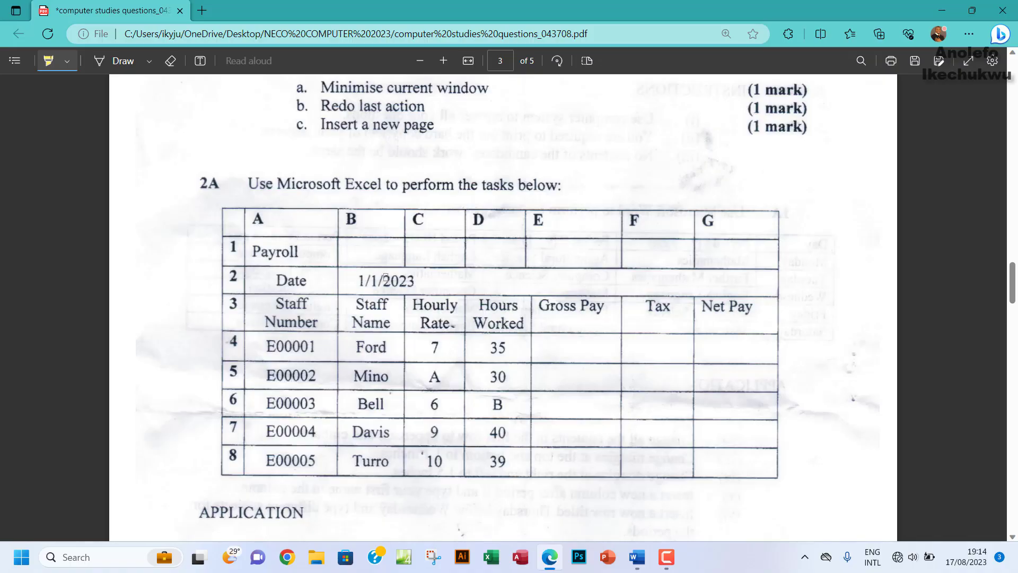
Step: Highlight the A–G column letters and row numbers 1–8 of the 2A table in yellow
left_click_drag(238, 225, 583, 227)
left_click_drag(667, 227, 766, 228)
left_click_drag(236, 242, 234, 457)
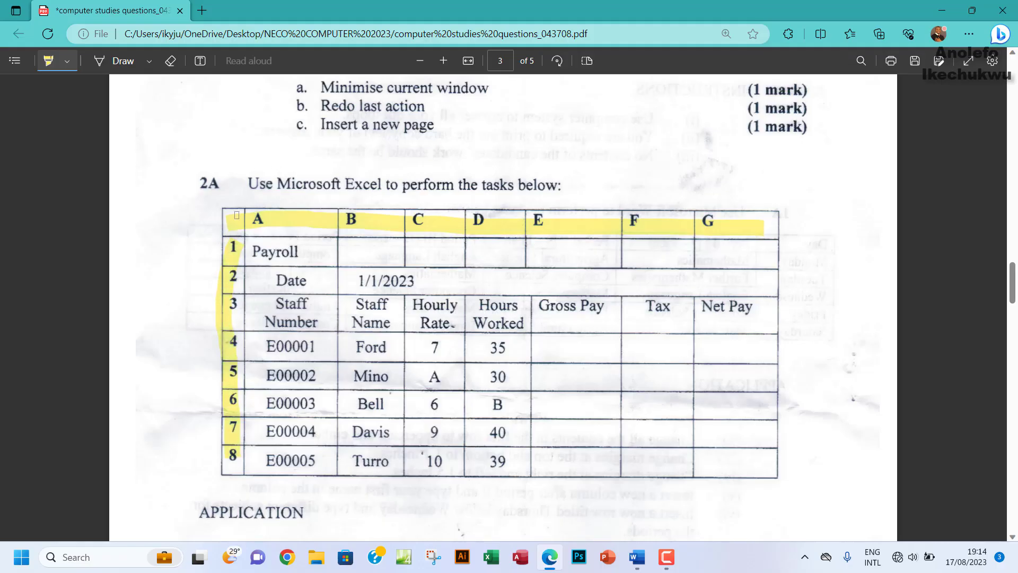
left_click_drag(238, 215, 754, 223)
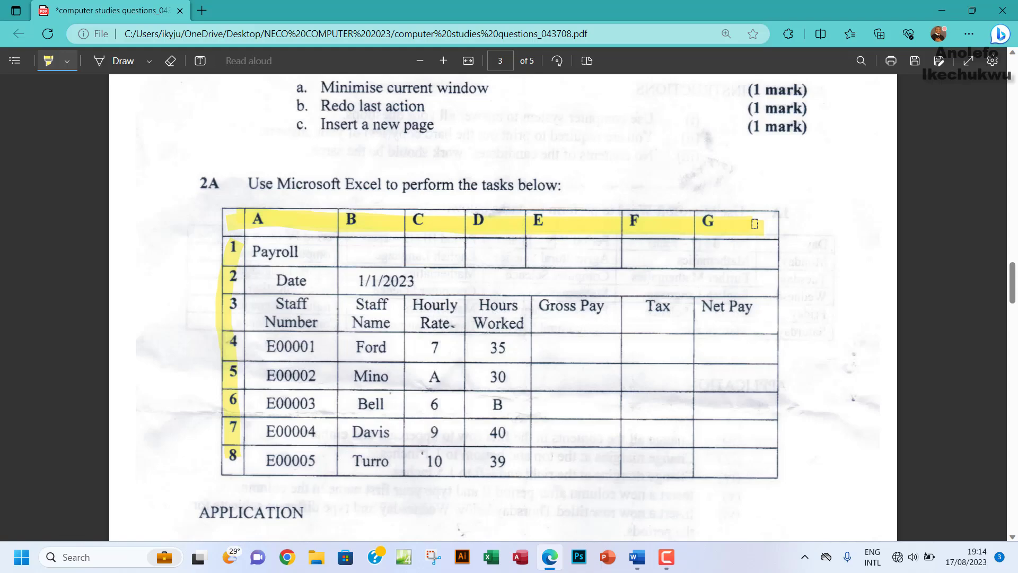
left_click_drag(233, 247, 246, 318)
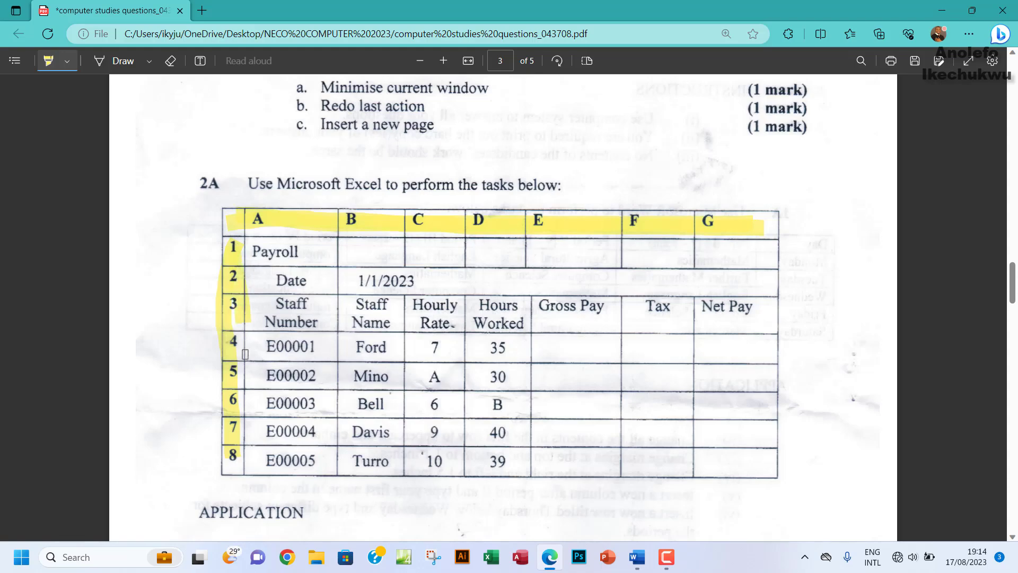
left_click_drag(245, 354, 232, 469)
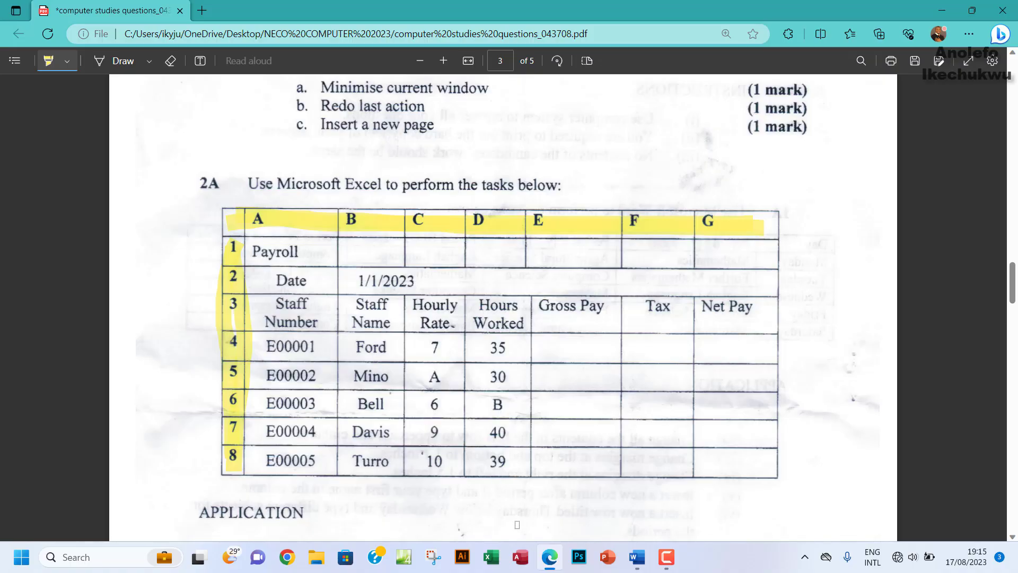
Step: Launch Excel with a blank workbook and restore down Excel and Edge so they stack
left_click(491, 557)
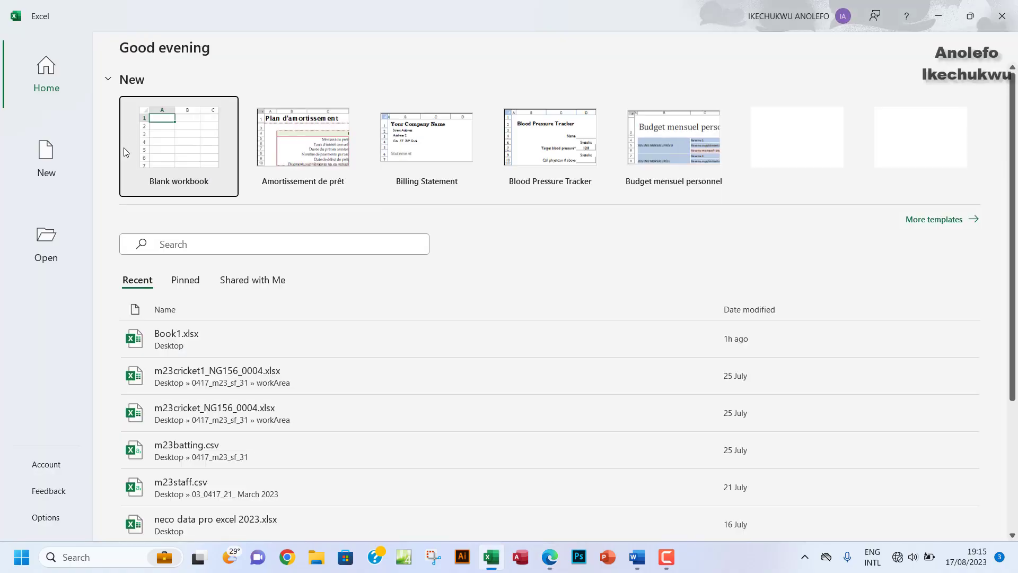
left_click(123, 147)
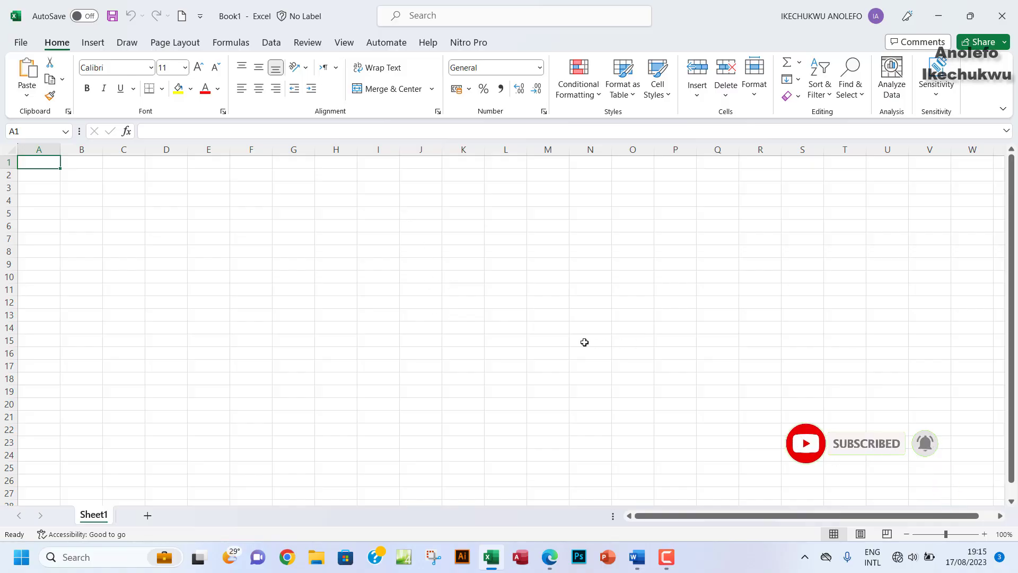
left_click(970, 16)
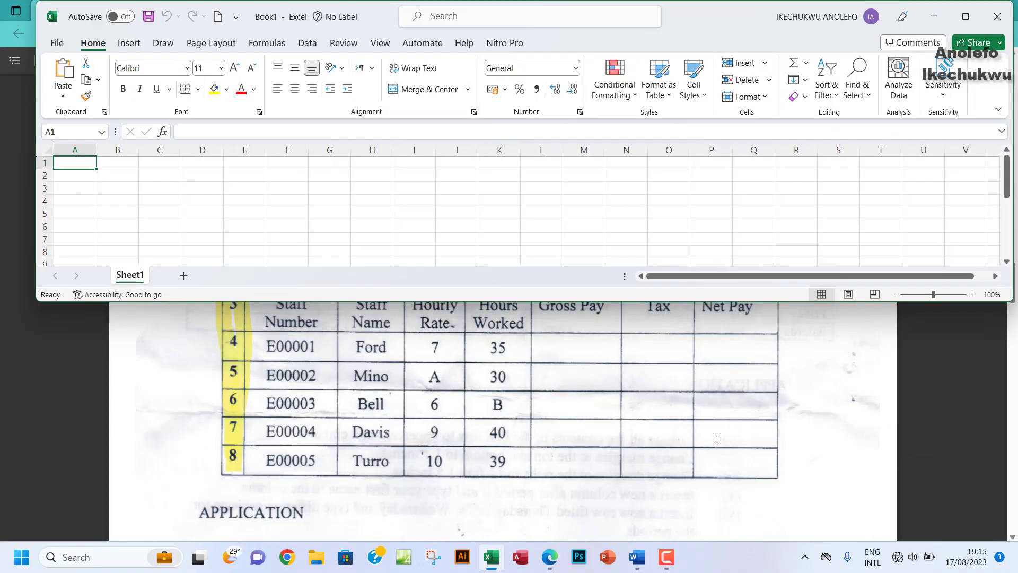
left_click(933, 16)
left_click(972, 11)
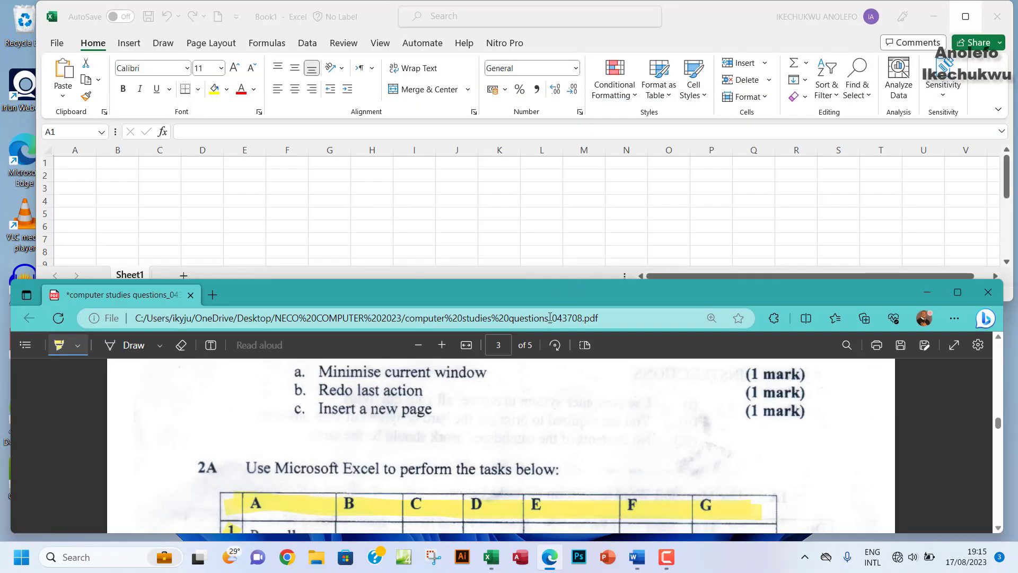
scroll(539, 418, "down", 3)
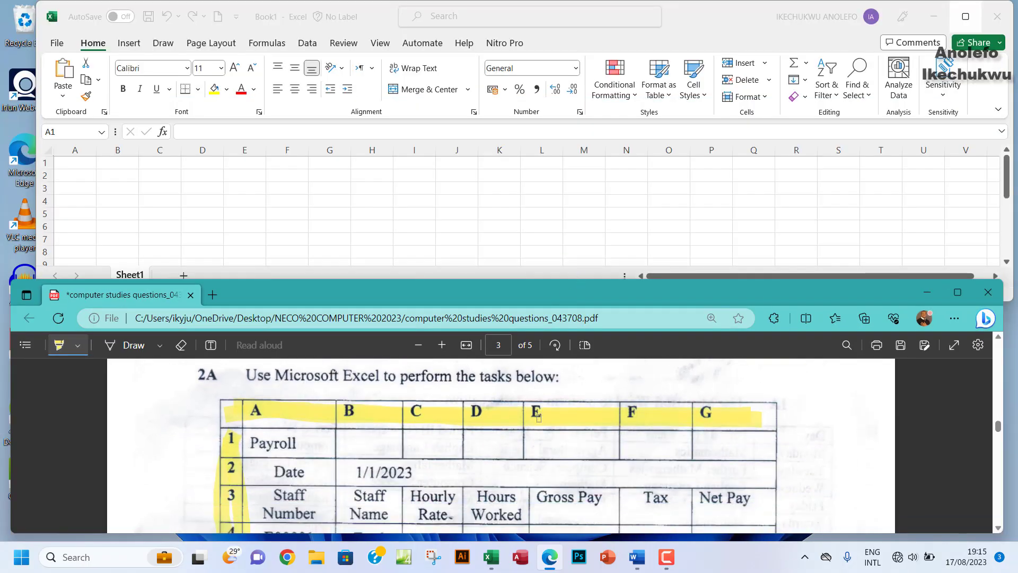
Step: Enter 'Payroll' in A1, 'Date' in A2 and 01/01/2023 in B2
left_click(77, 163)
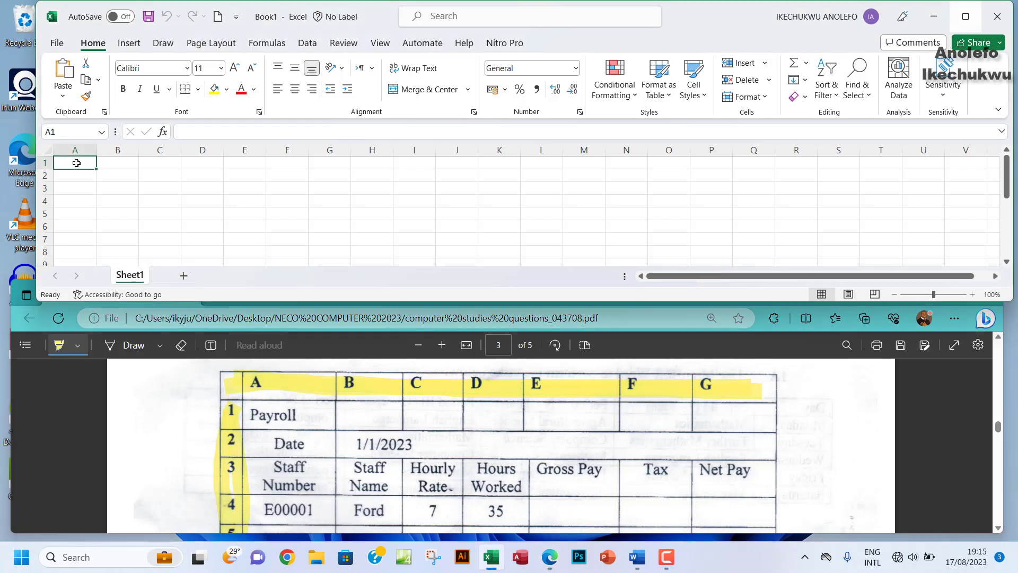
type("Payroll")
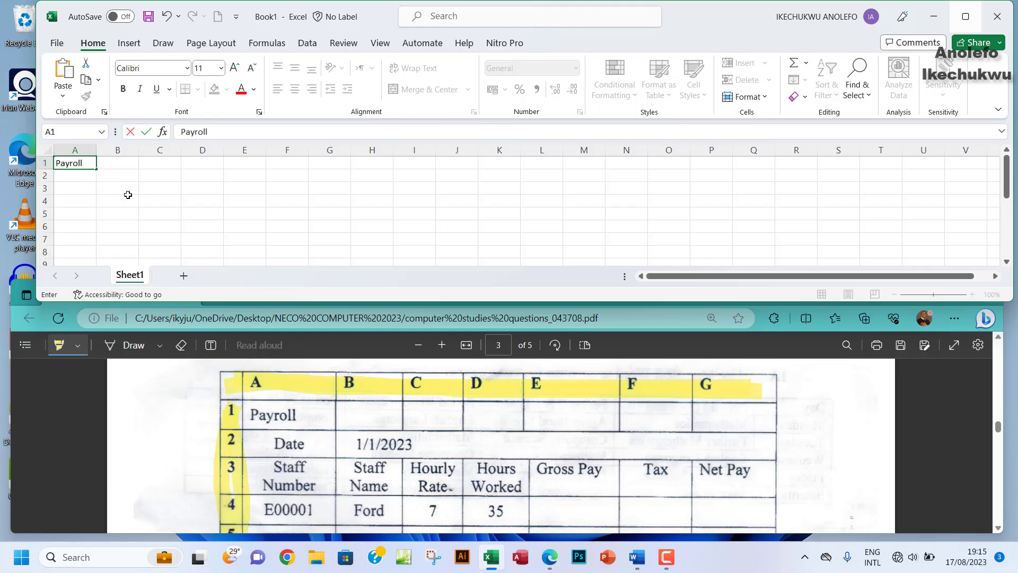
left_click(76, 179)
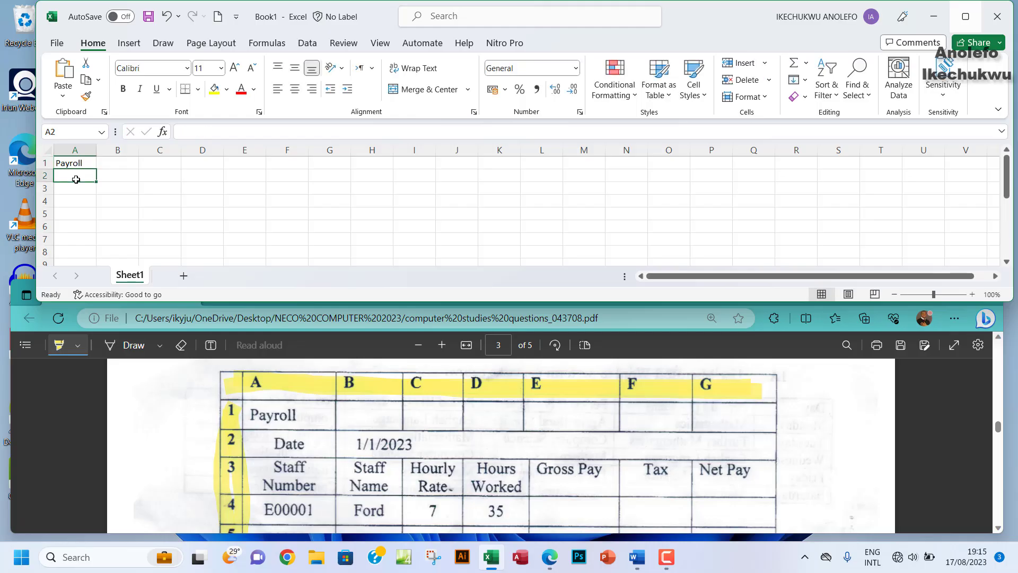
type("Da")
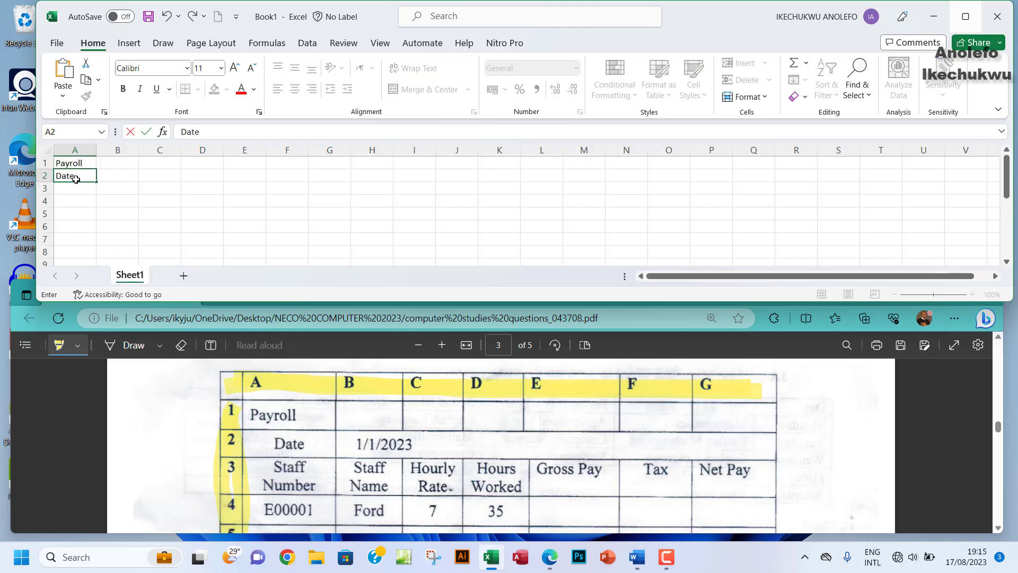
type("te")
key("Tab")
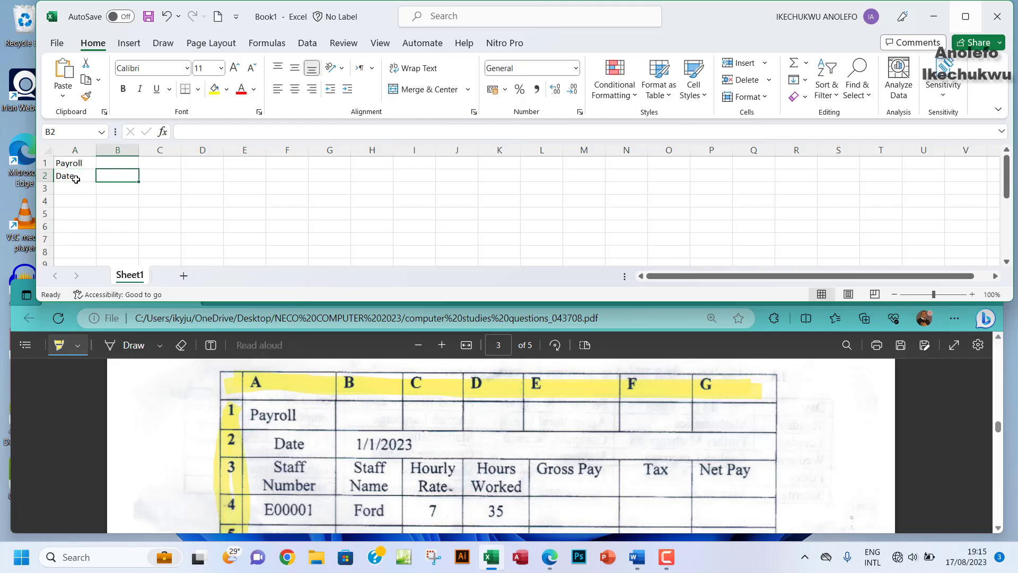
type("1")
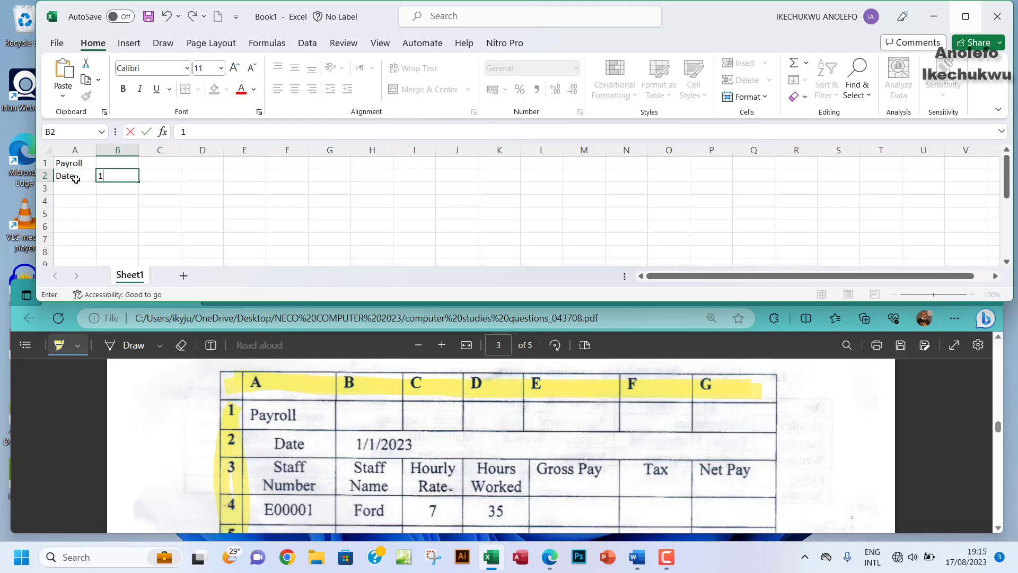
type("/01")
type("/20")
type("23")
left_click(141, 196)
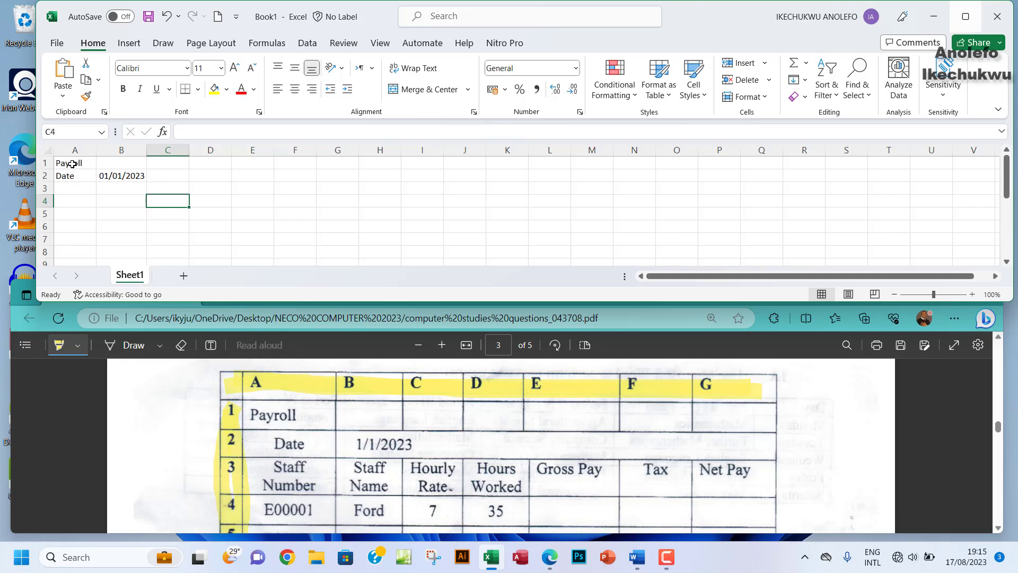
Step: After checking the PDF table, apply All Borders to the range A1:G8
left_click_drag(72, 164, 98, 165)
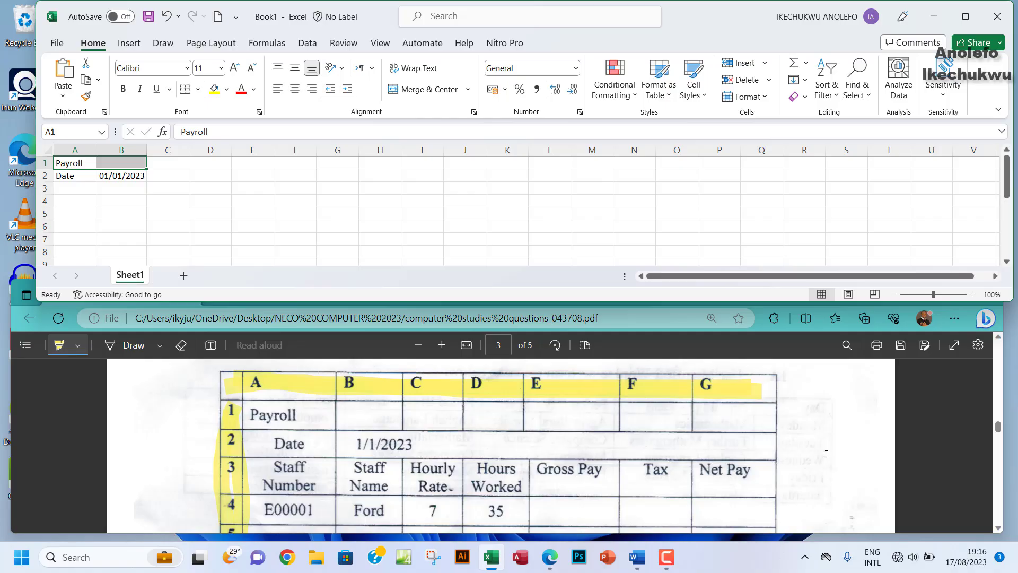
left_click(998, 528)
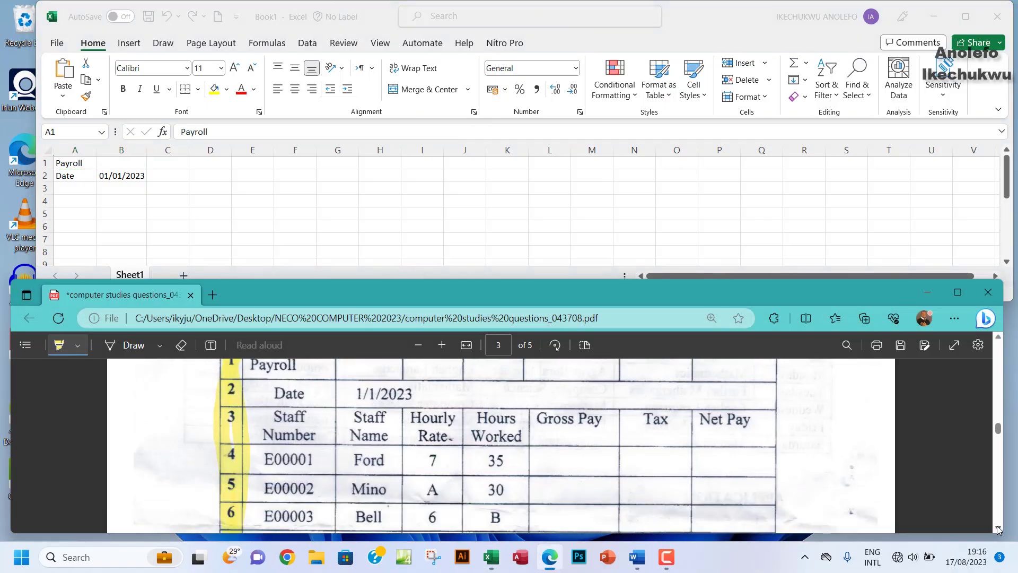
left_click(998, 528)
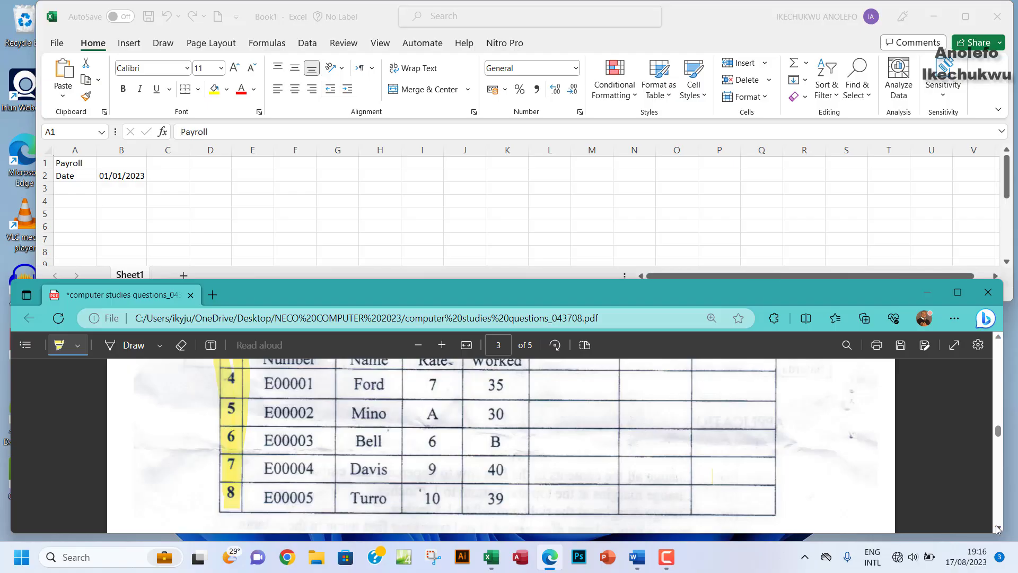
left_click(998, 337)
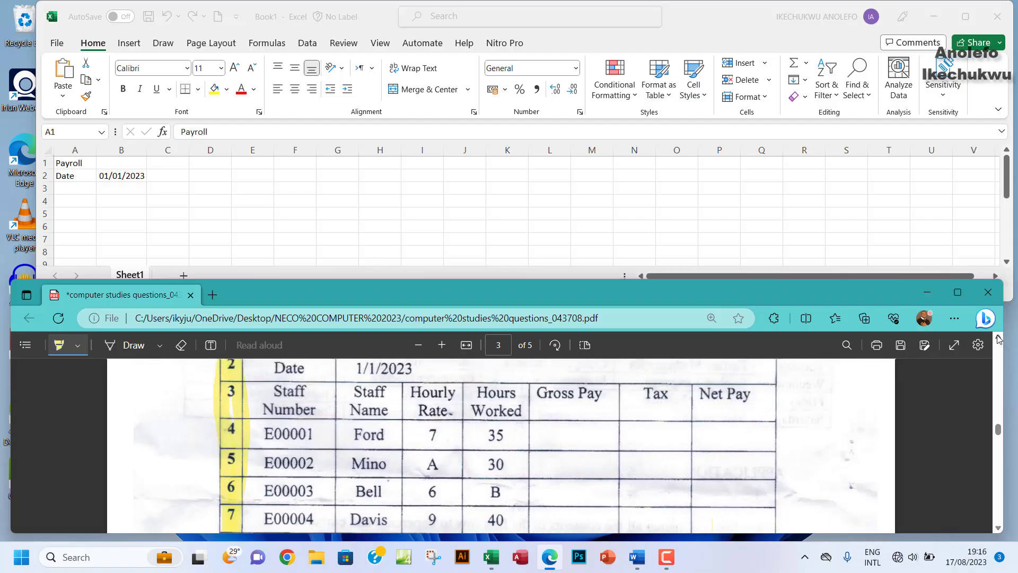
left_click(63, 165)
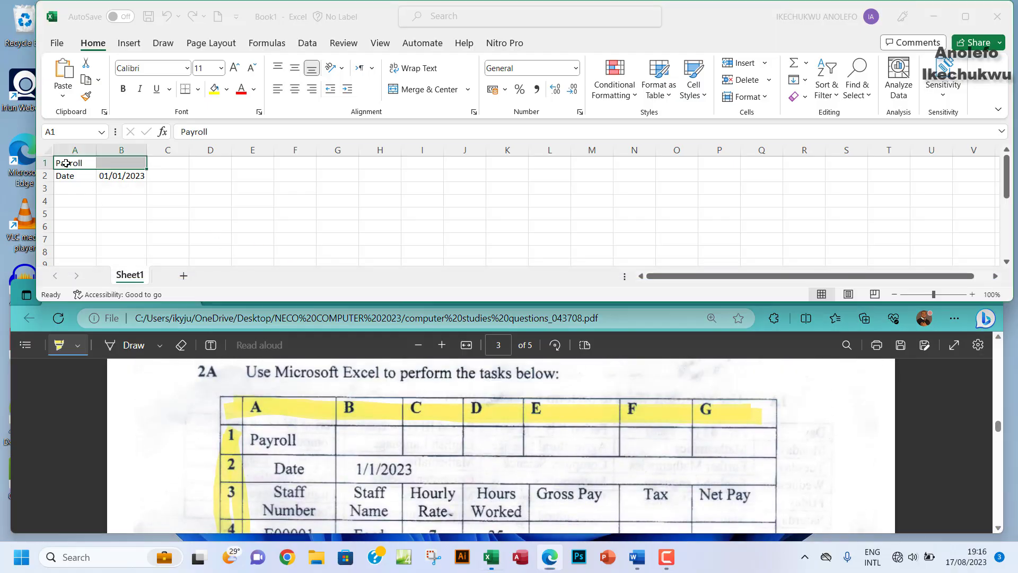
left_click_drag(64, 164, 351, 249)
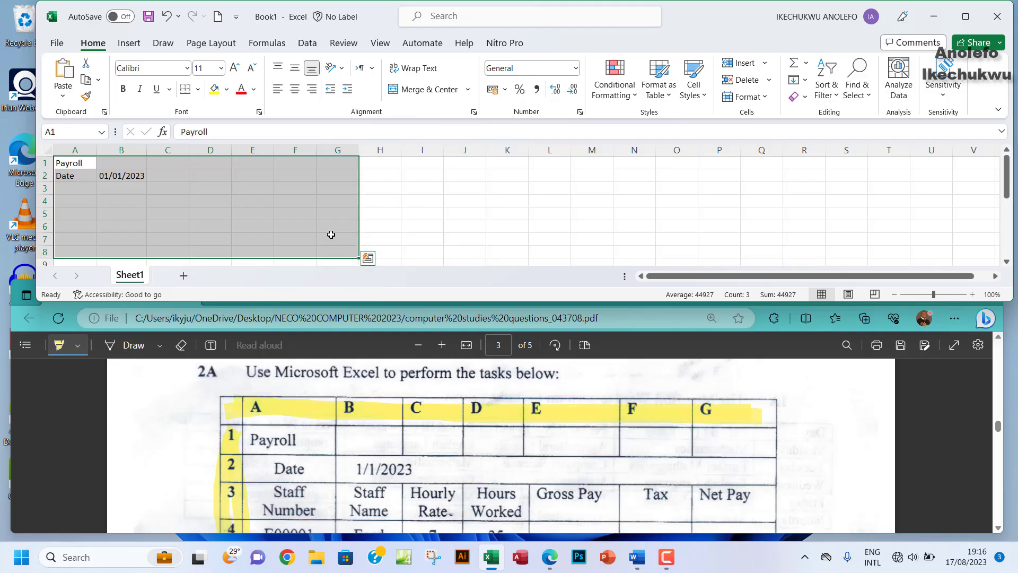
left_click(198, 89)
left_click(214, 226)
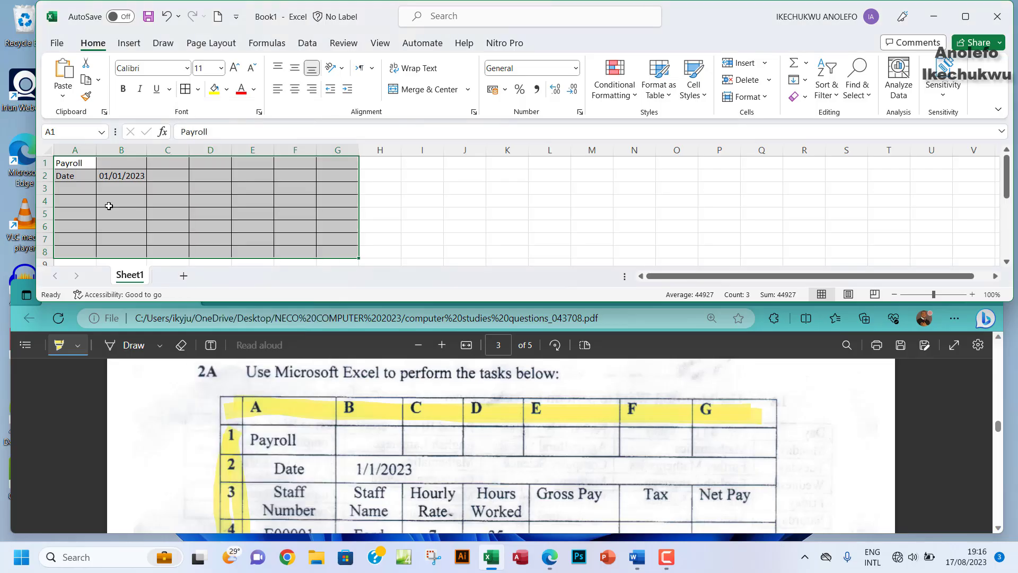
left_click(86, 191)
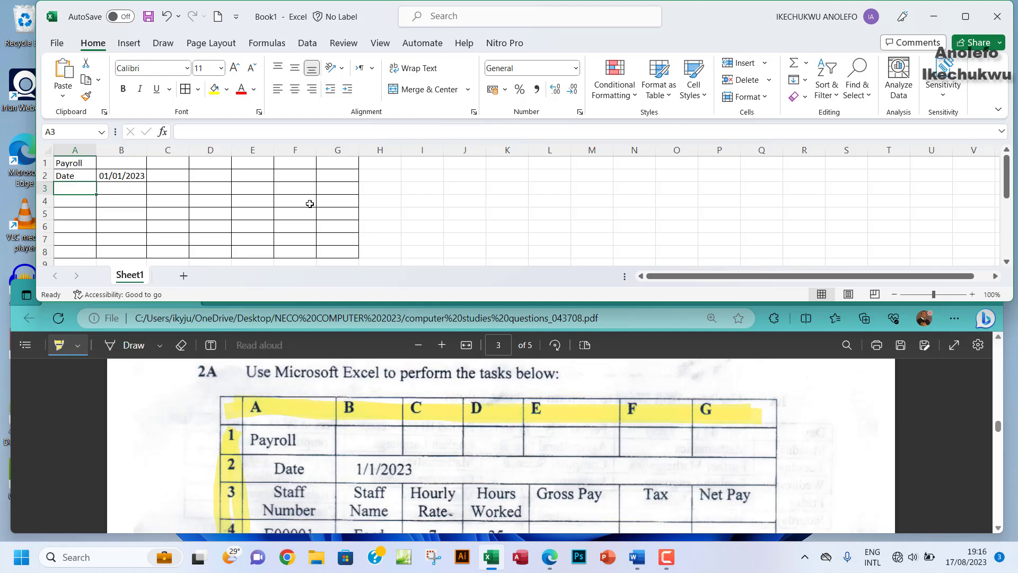
Step: Merge B2:G2 for the date and align it left and vertically centred
left_click_drag(120, 177, 330, 177)
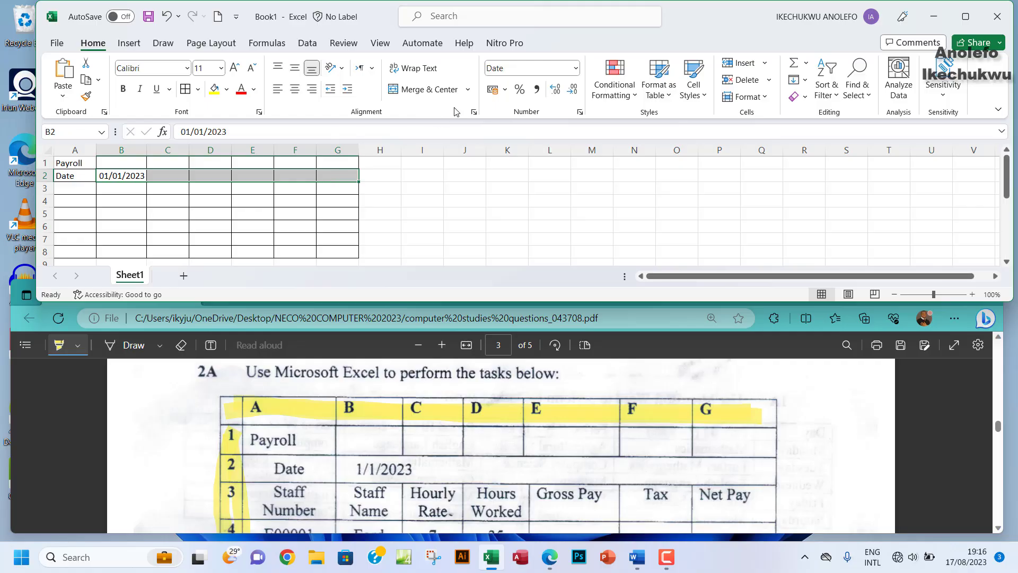
left_click(467, 90)
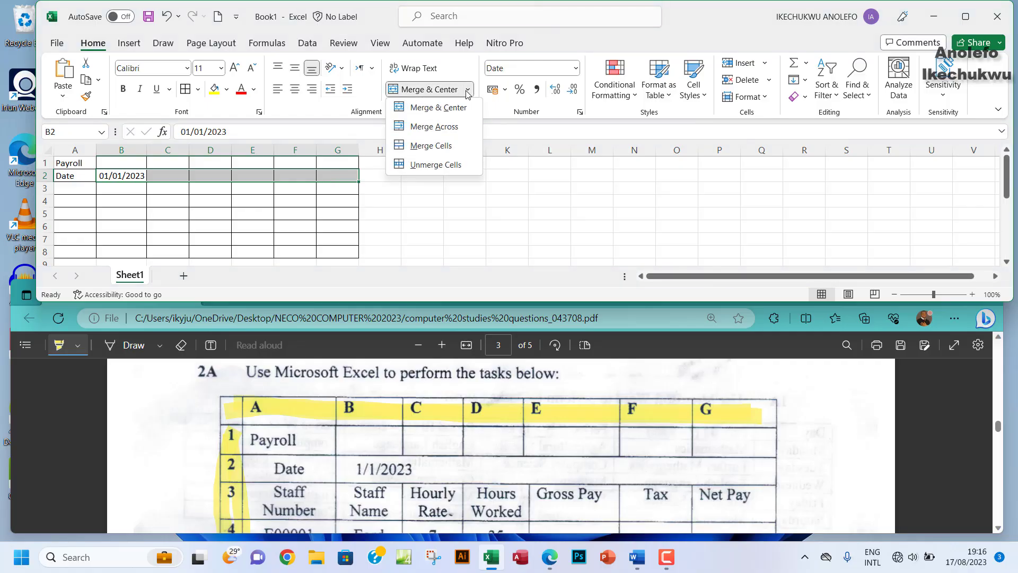
left_click(432, 127)
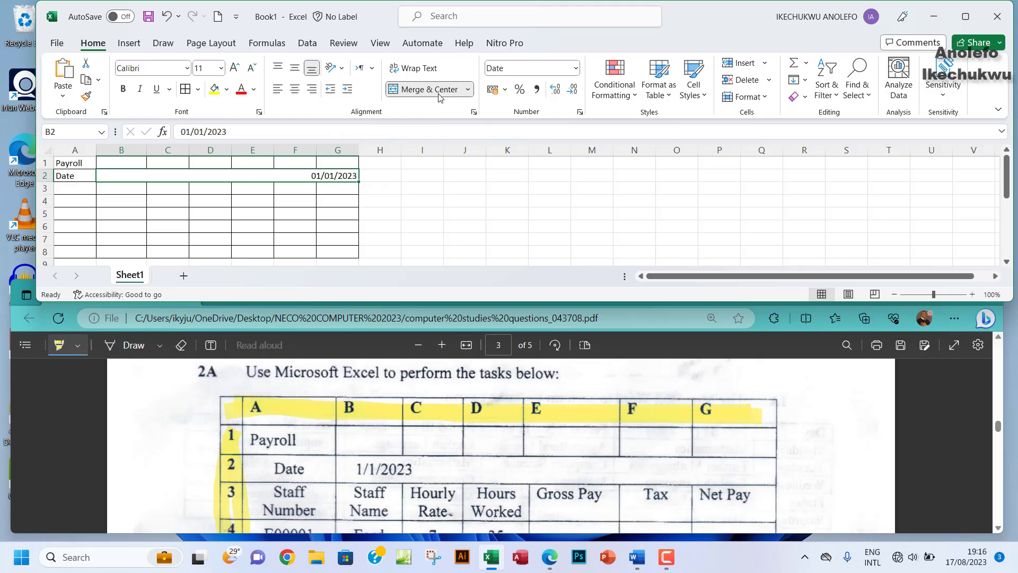
left_click(277, 91)
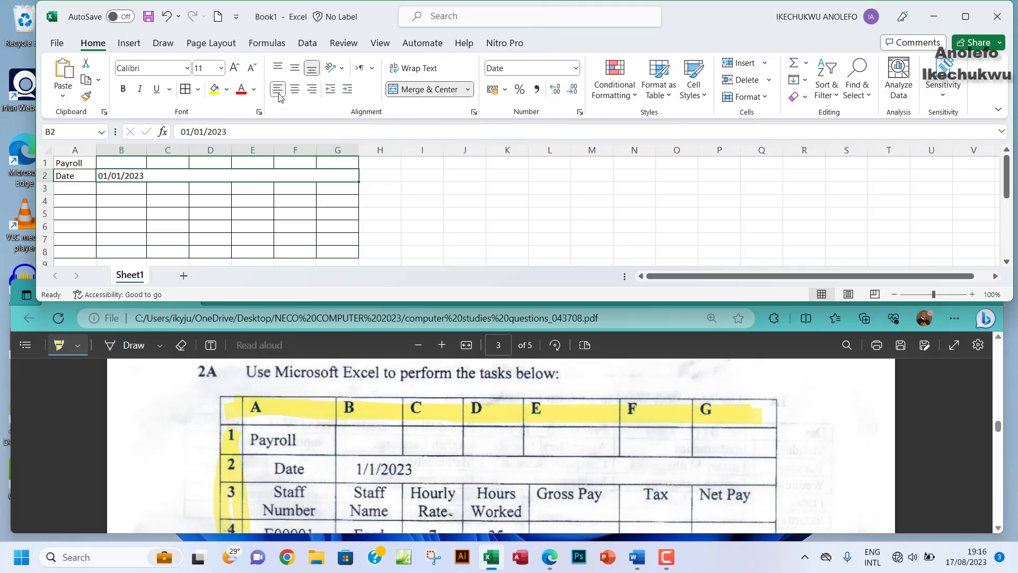
left_click(295, 68)
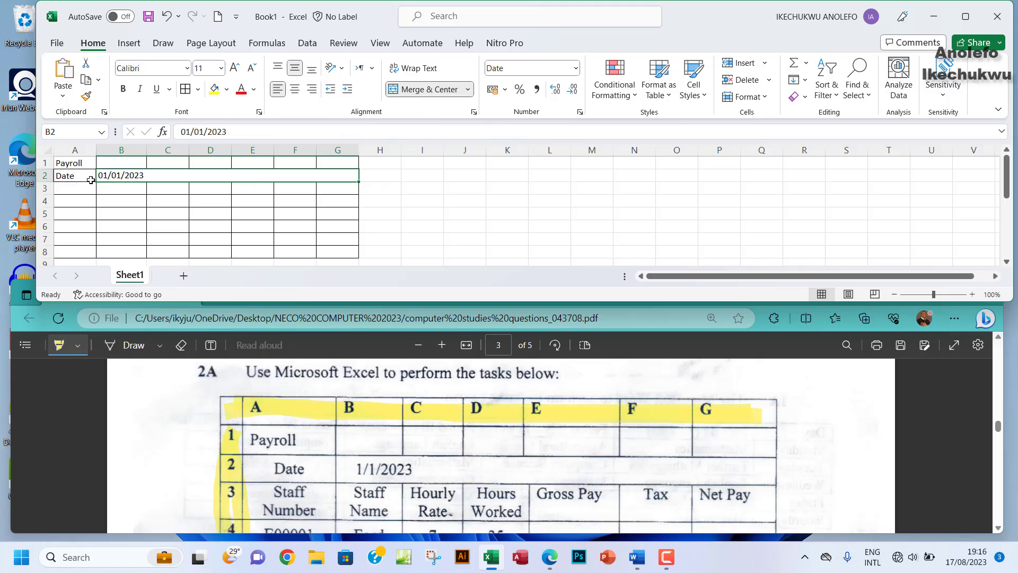
left_click(77, 188)
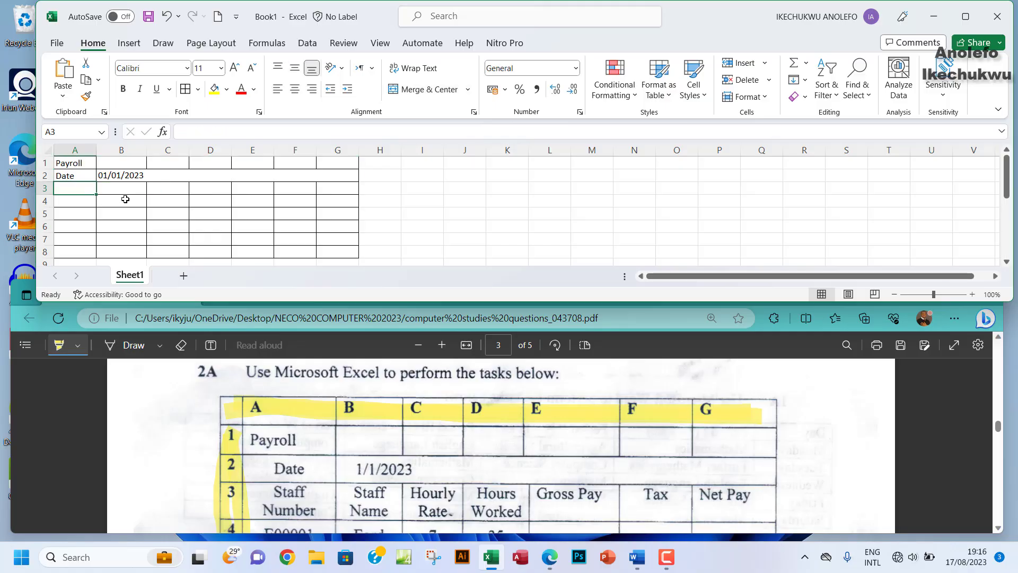
Step: Enter the headers Staff Number in A3 and Staff Name in B3
left_click(998, 530)
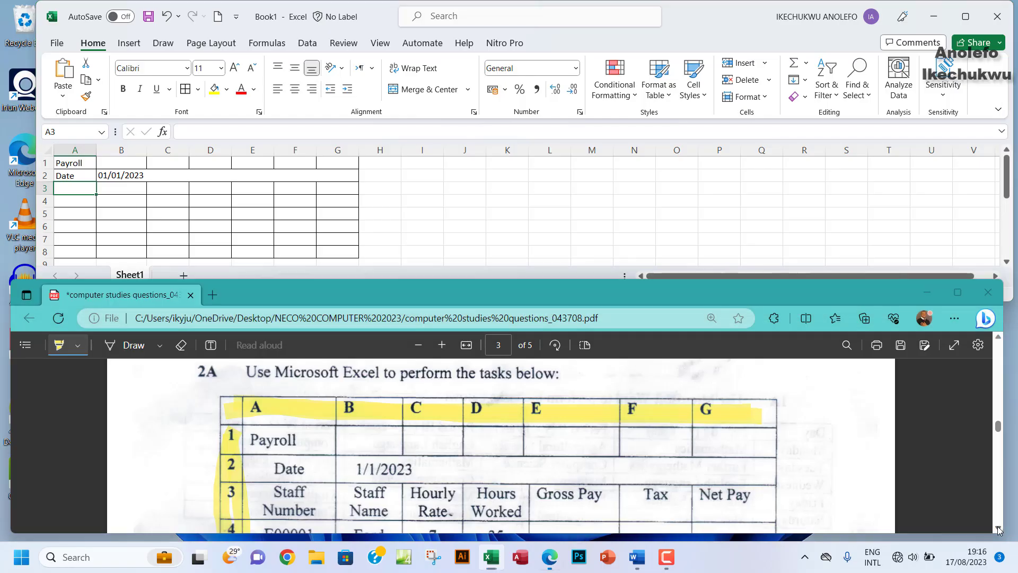
scroll(998, 530, "down", 2)
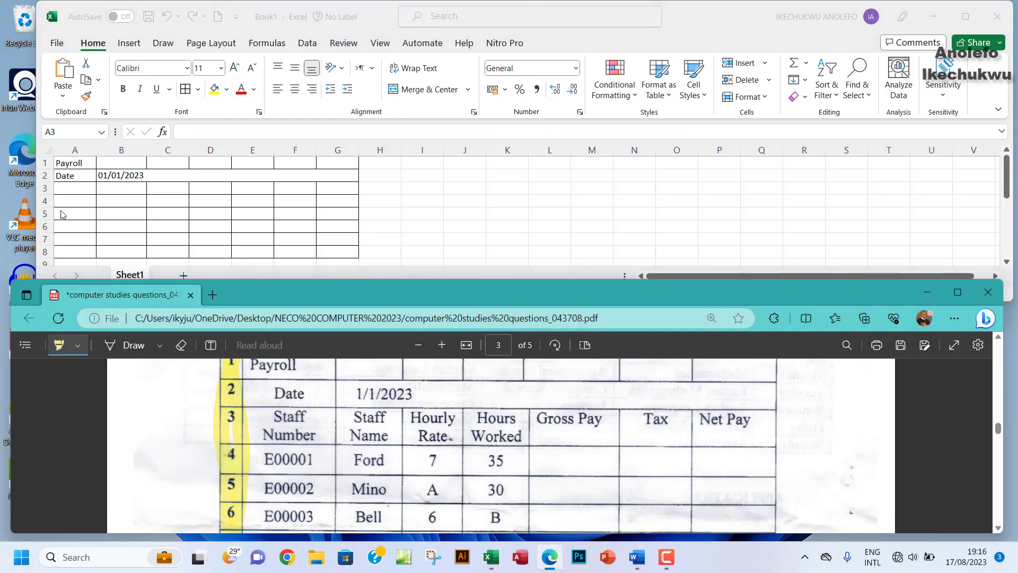
left_click(67, 186)
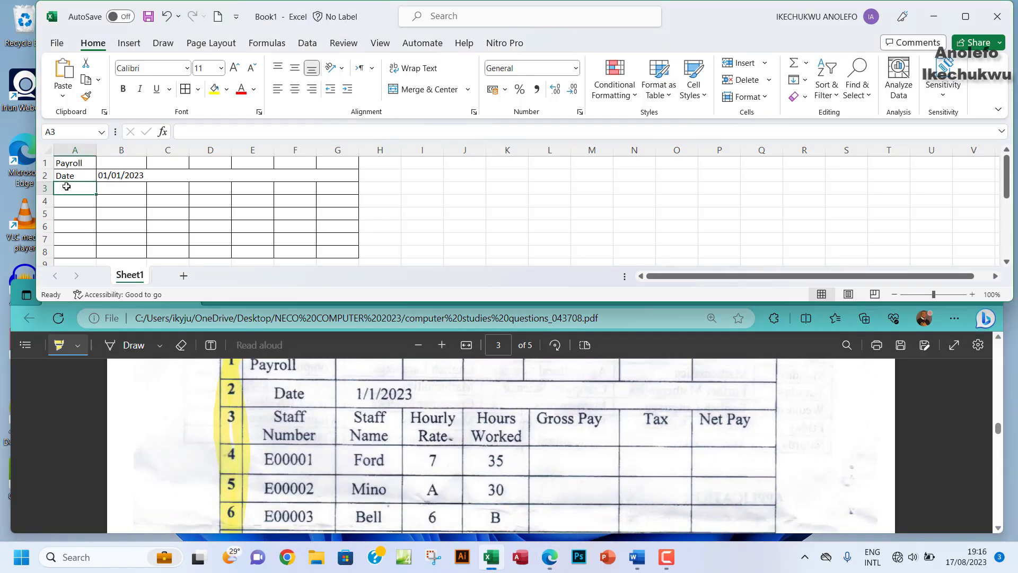
type("S")
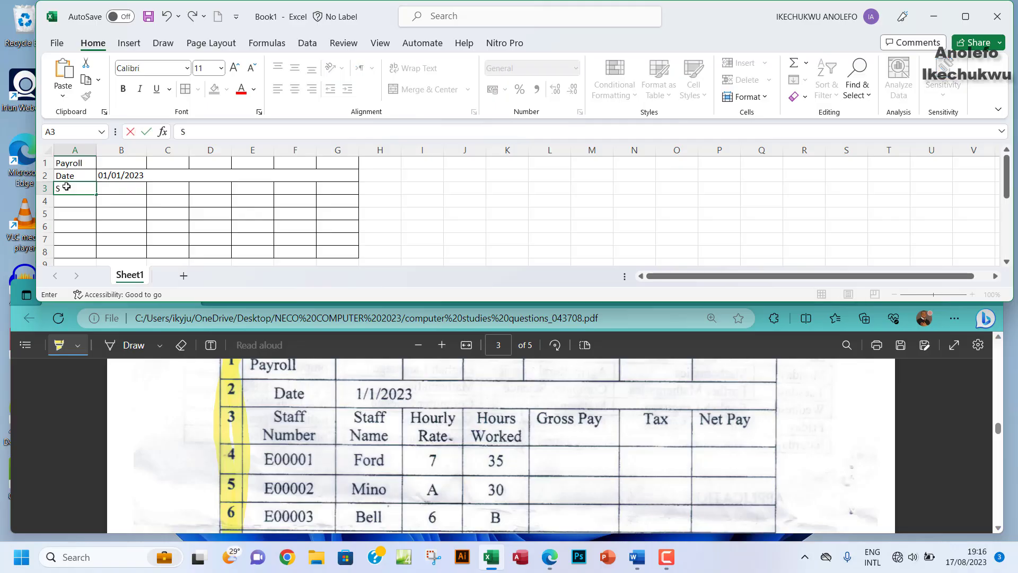
type("taff Number")
key("Tab")
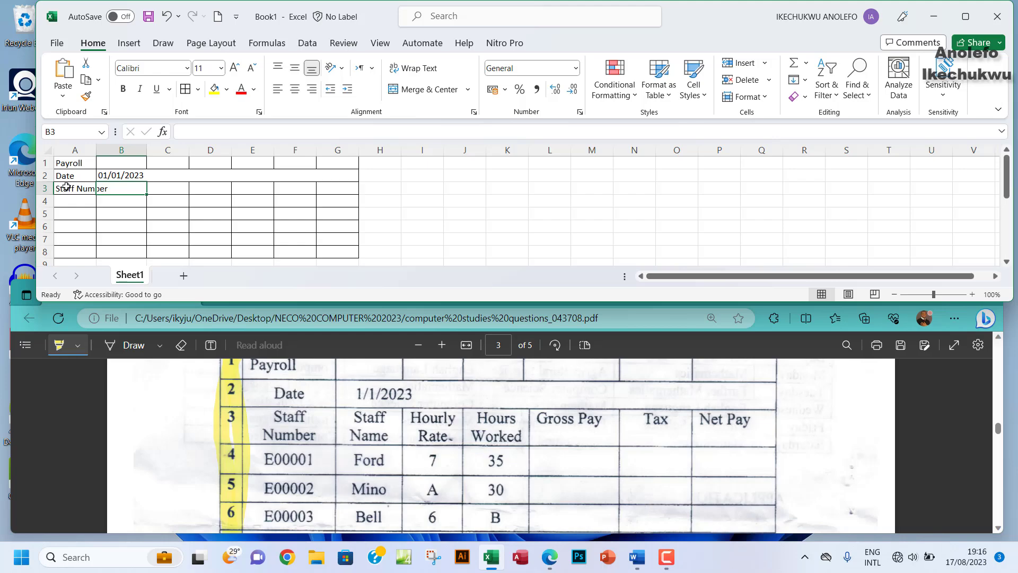
type("St")
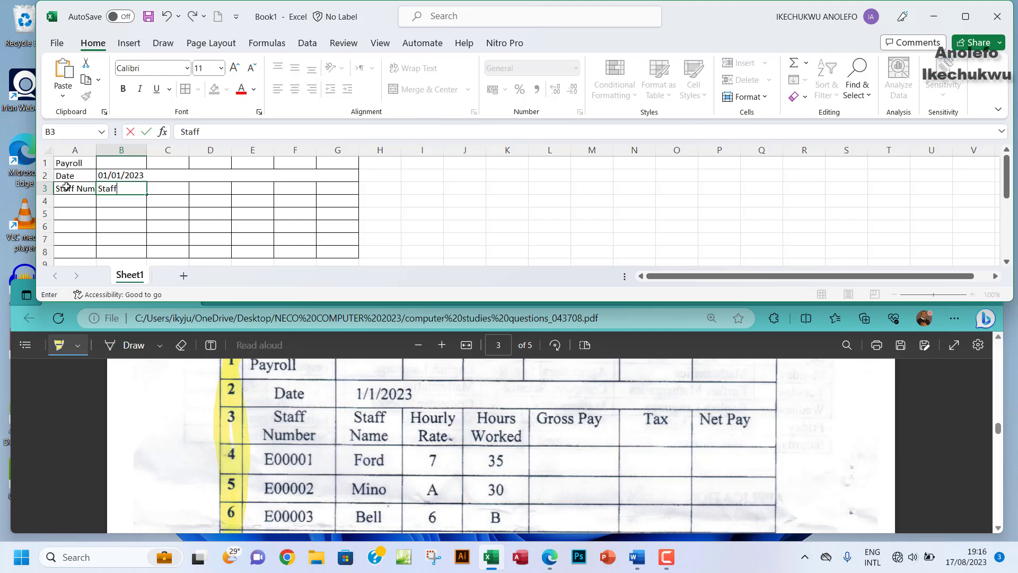
type("aff nam")
key("BackSpace")
key("BackSpace")
key("BackSpace")
type("Name")
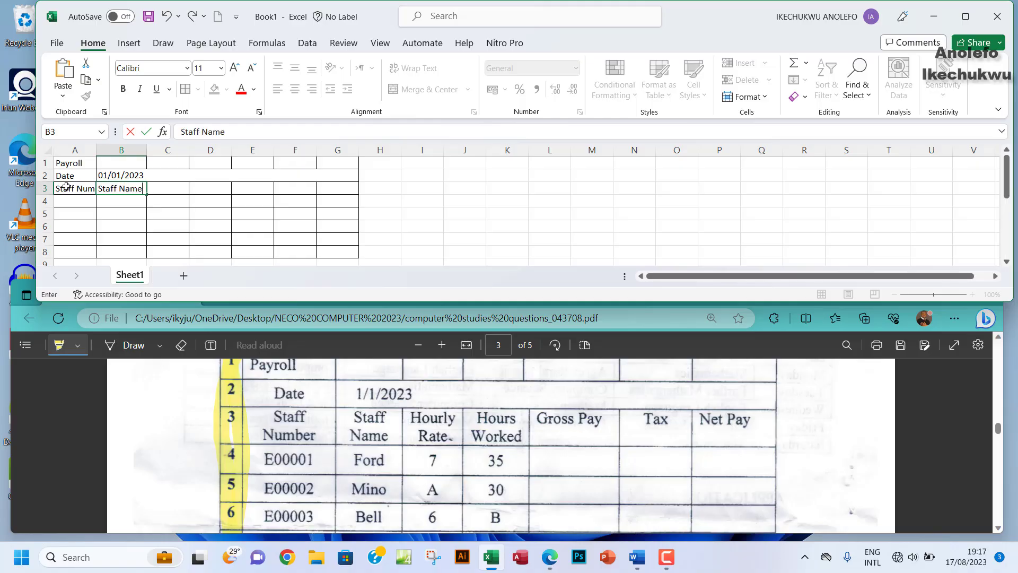
key("Tab")
Step: Enter Hourly Rate in C3 and Hours Worked in D3, correcting typos
type("ho")
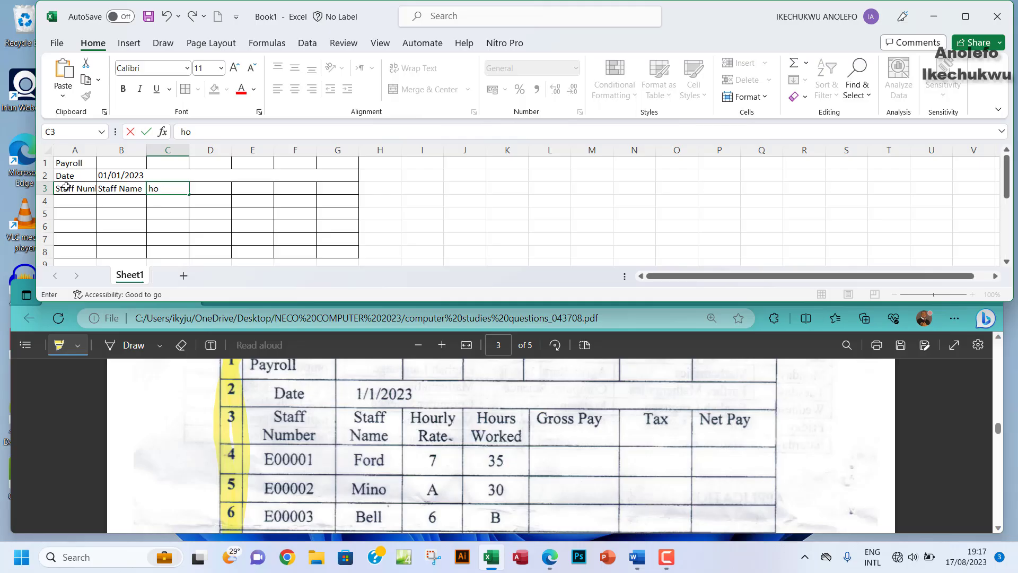
key("BackSpace")
key("BackSpace")
key("BackSpace")
key("BackSpace")
type("rly")
key("BackSpace")
key("BackSpace")
key("BackSpace")
key("BackSpace")
key("BackSpace")
type("ourly Rate")
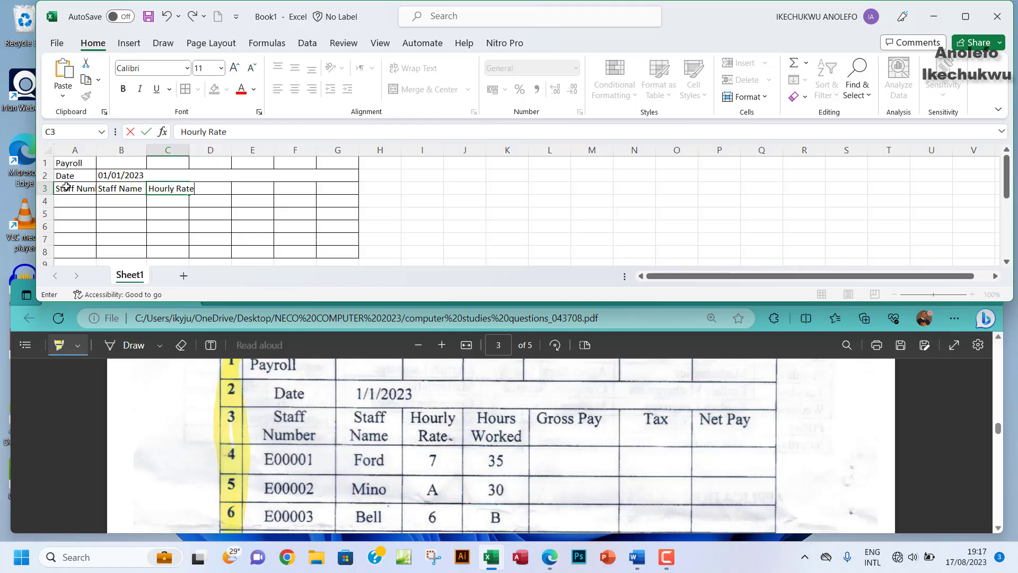
key("Tab")
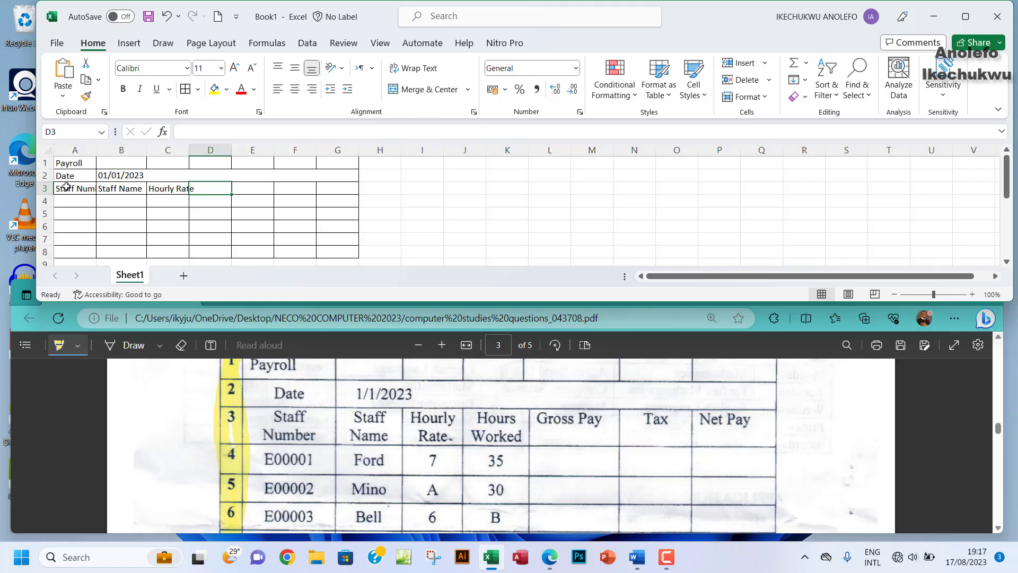
type("hour")
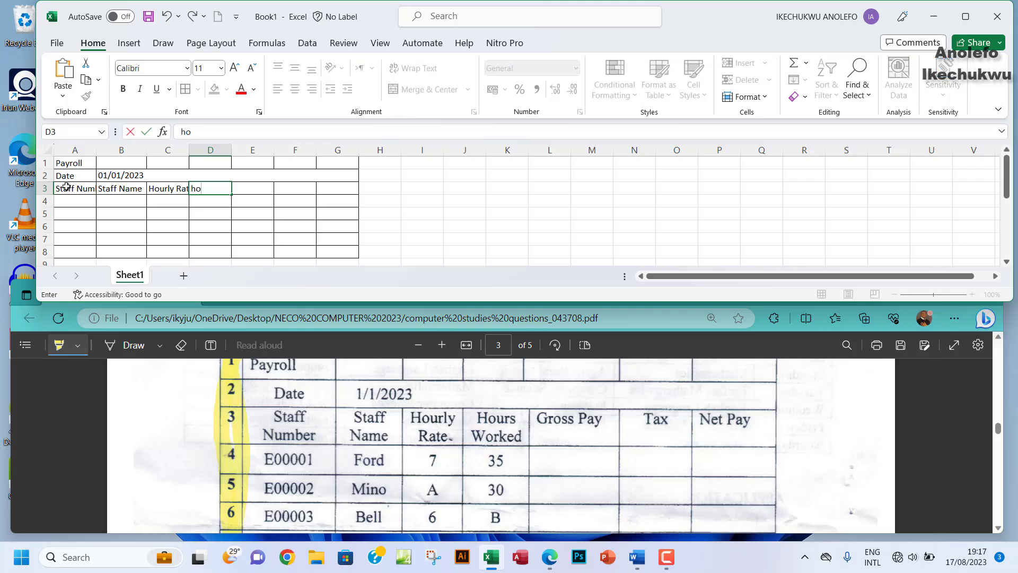
key("BackSpace")
key("BackSpace")
type("Hdou")
key("BackSpace")
key("BackSpace")
key("BackSpace")
type("ours")
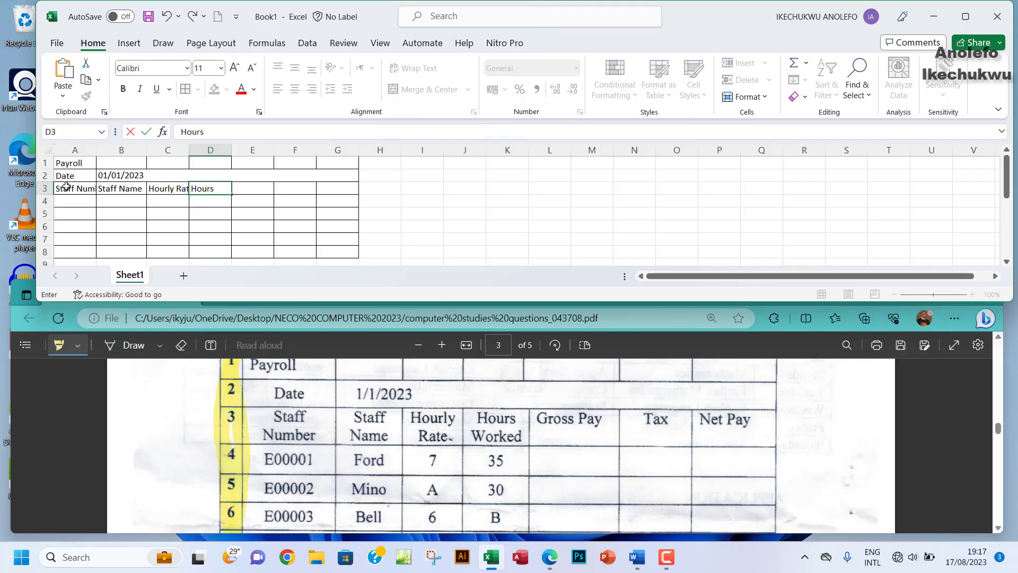
type(" Worked")
key("Tab")
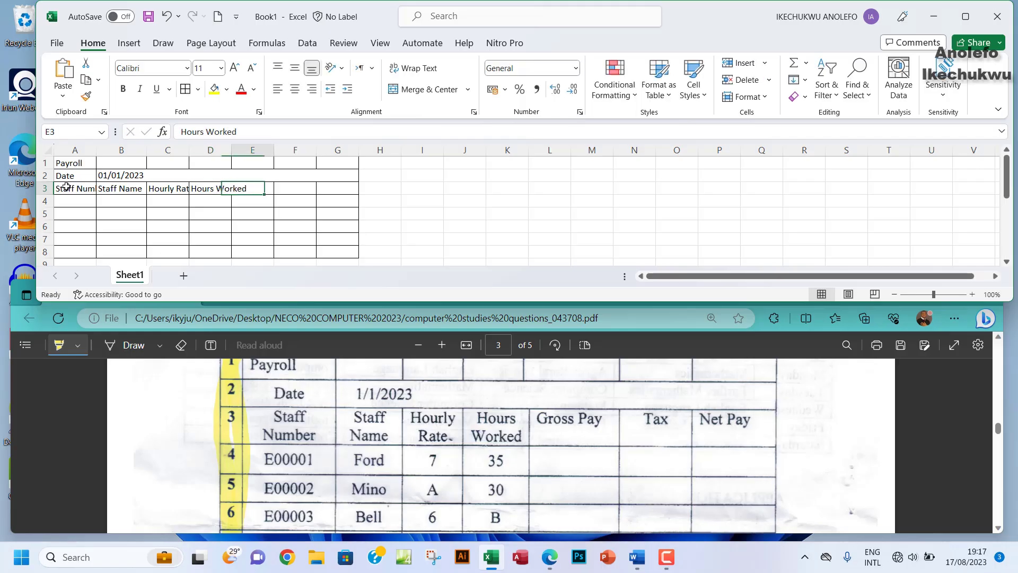
Step: Enter Gross Pay in E3, Tax in F3 and Net Pay in G3
type("G")
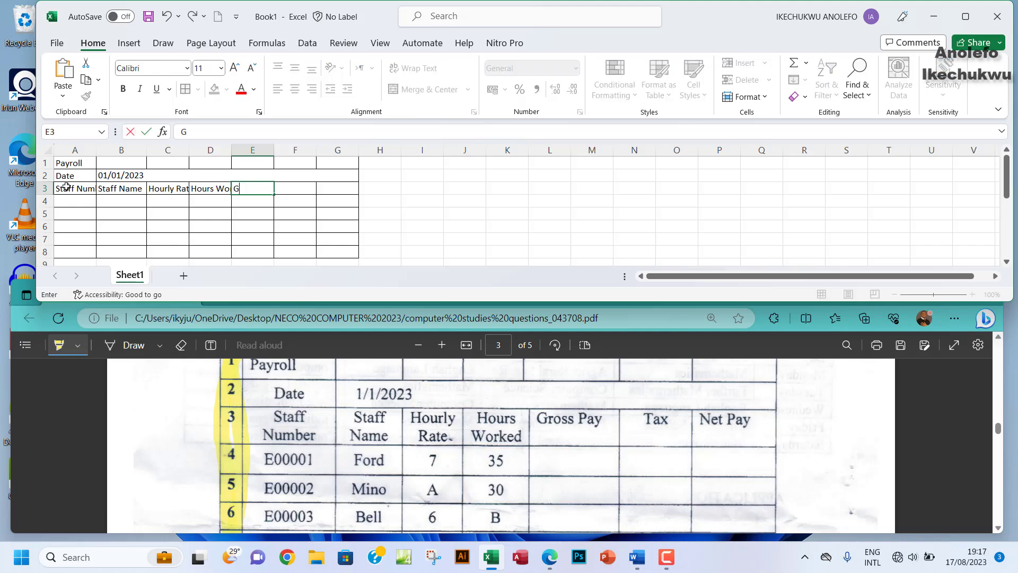
type("ross Pay")
key("Tab")
type("Ta")
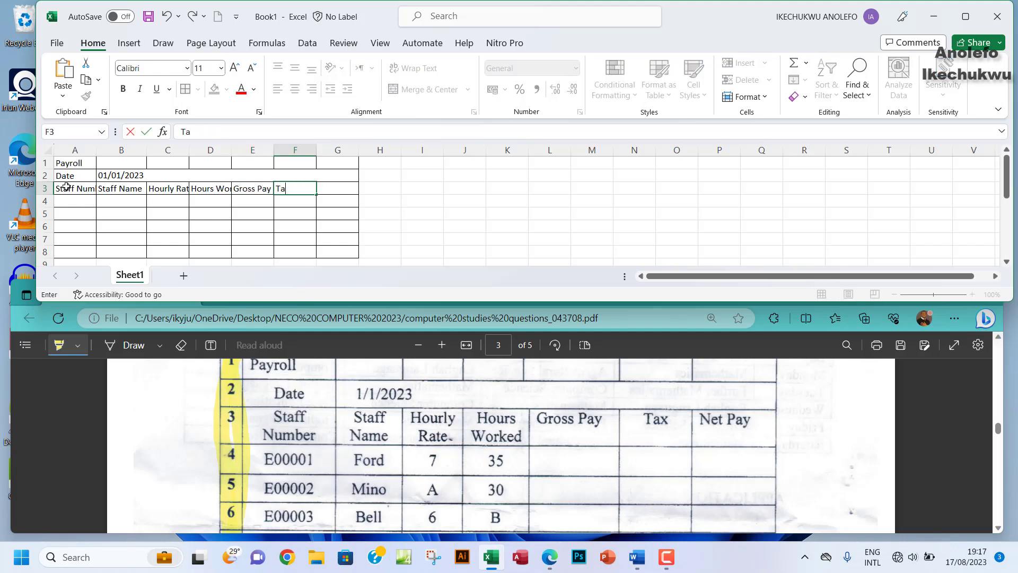
type("x")
key("Tab")
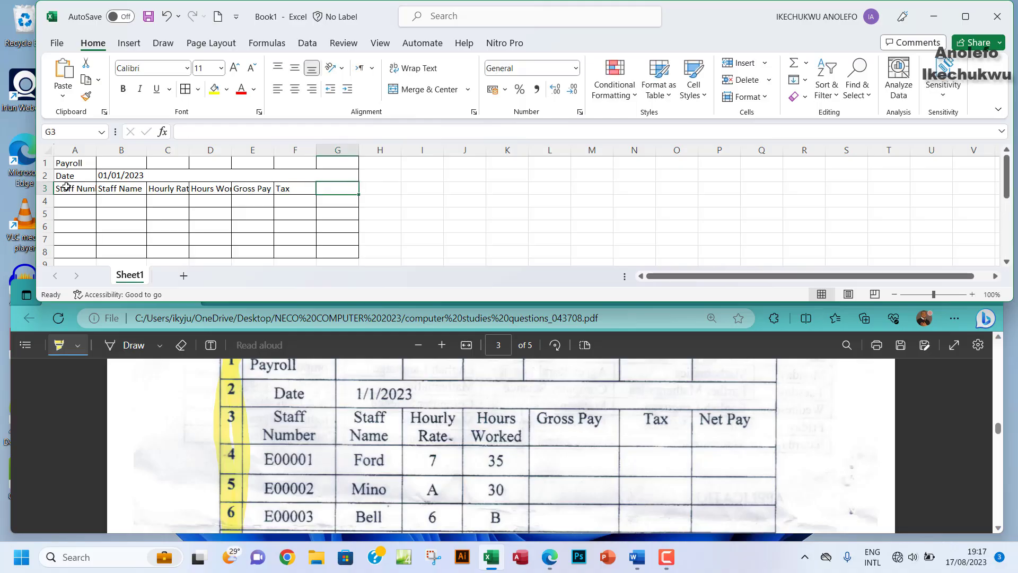
type("ne")
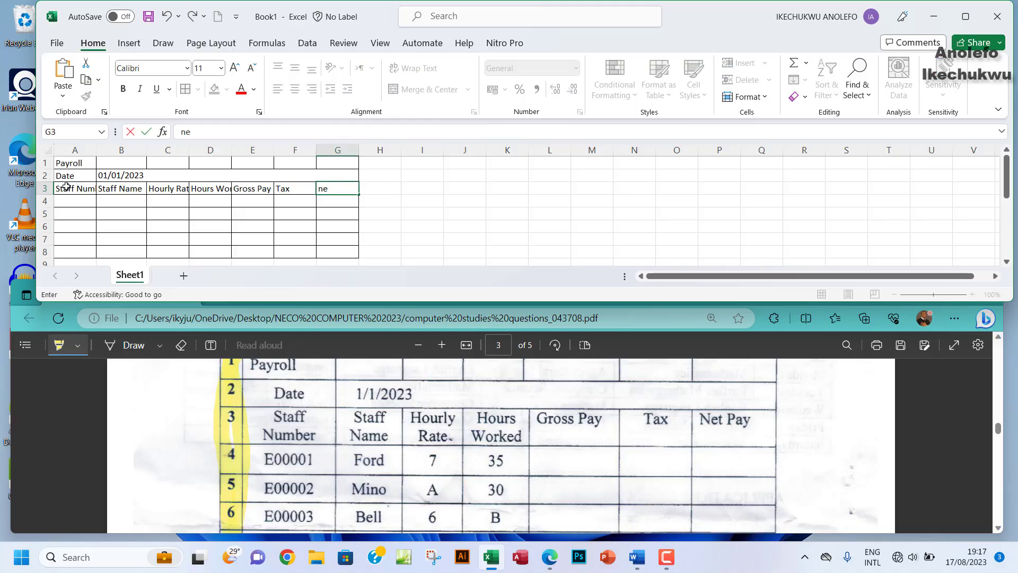
key("BackSpace")
key("BackSpace")
type("N")
Step: Set the entire worksheet to Times New Roman, font size 16
left_click(48, 151)
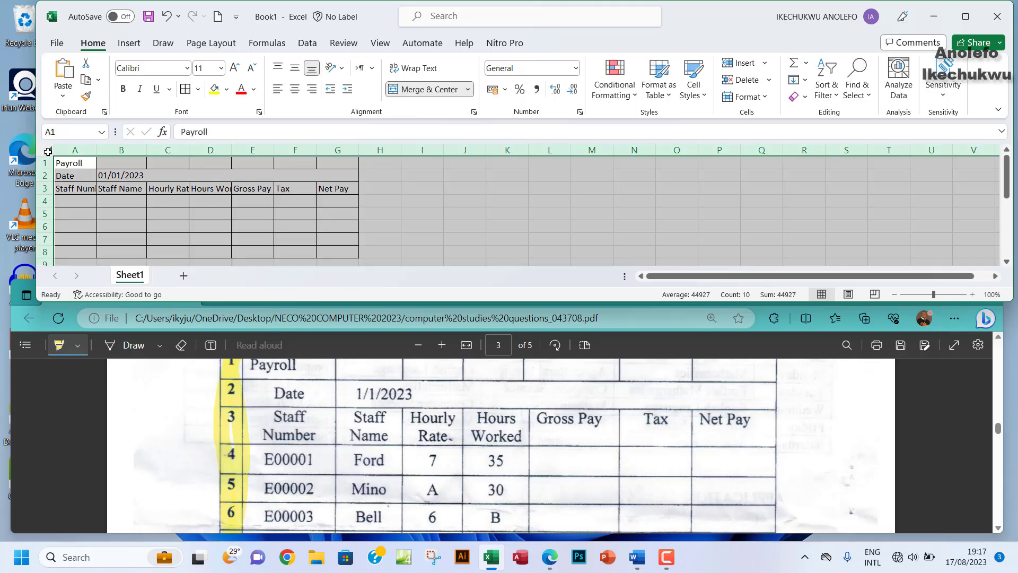
left_click(187, 69)
type("Times New Roman")
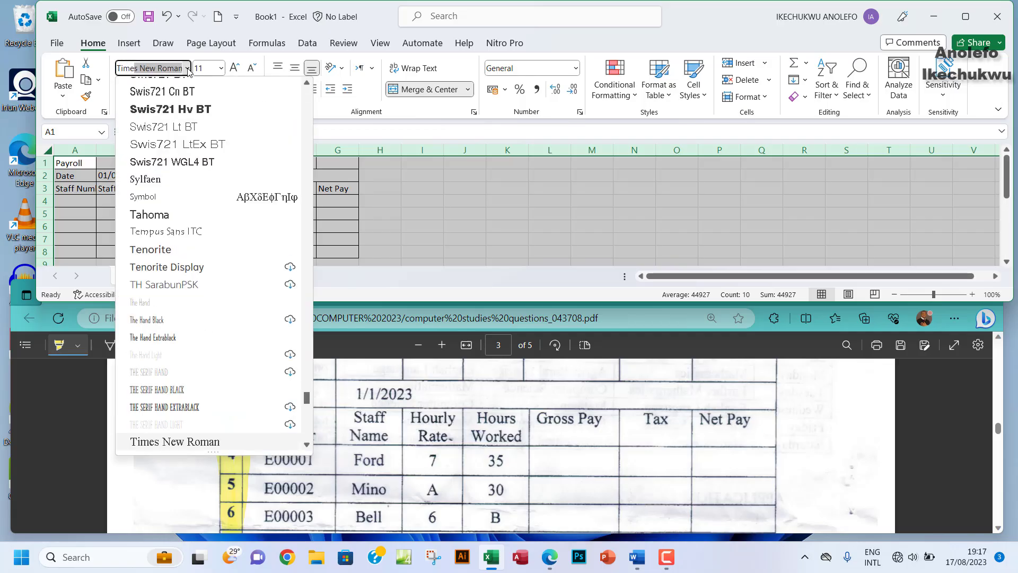
key("Return")
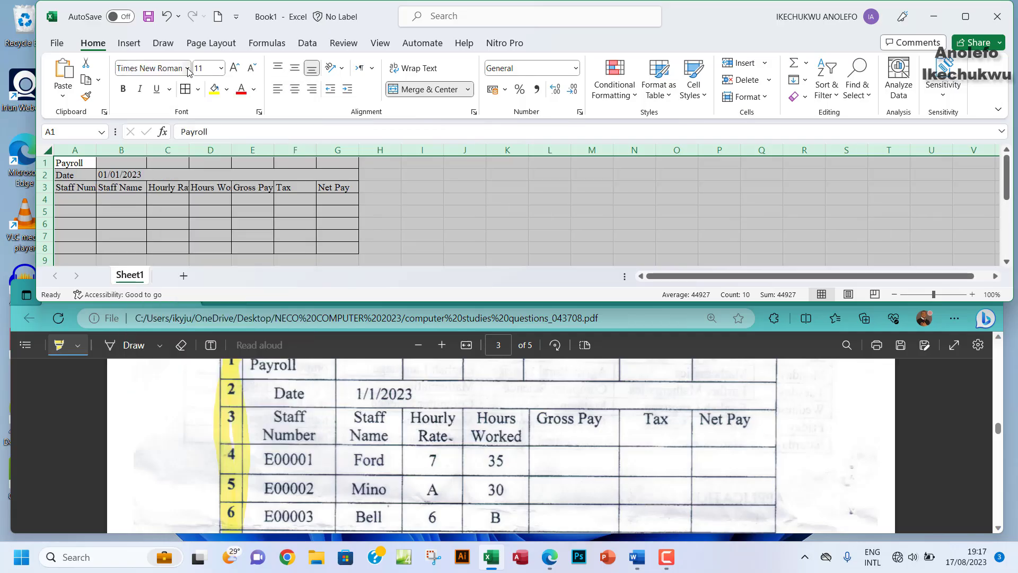
left_click(221, 68)
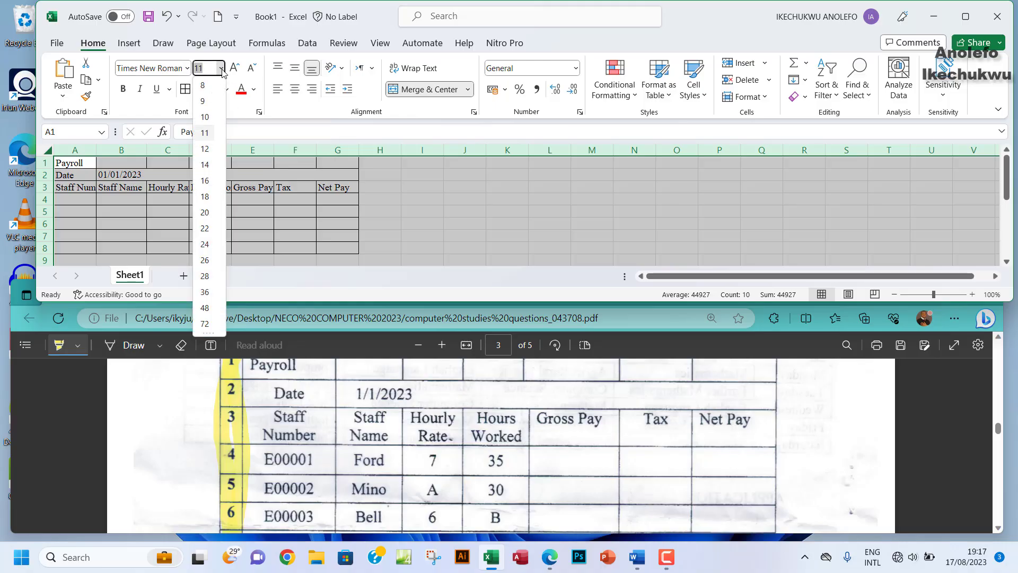
left_click(206, 181)
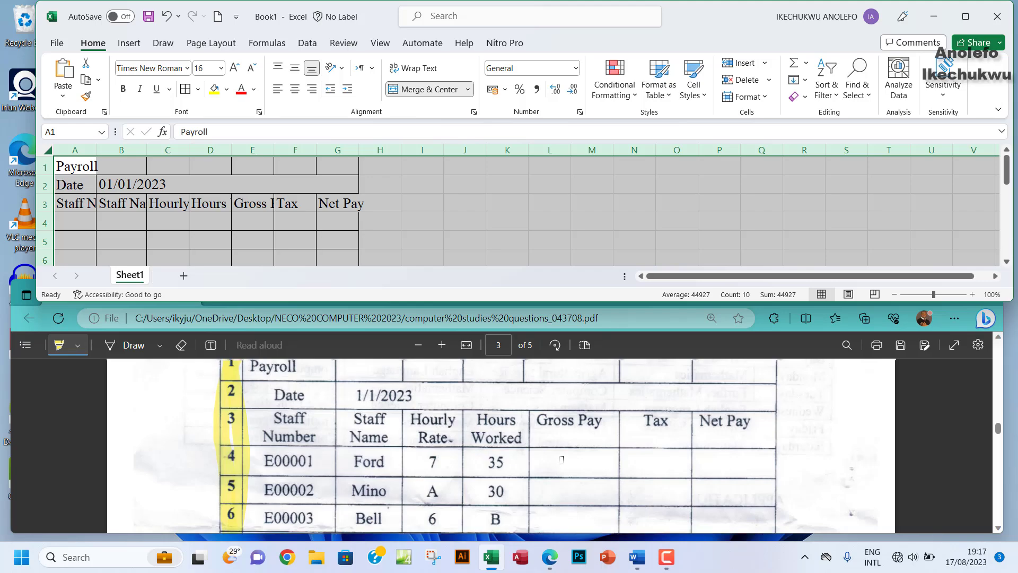
Step: Scroll the PDF to the payroll table, highlight the Times New Roman note, then select A4
scroll(564, 490, "up", 3)
scroll(562, 471, "down", 6)
scroll(561, 460, "down", 2)
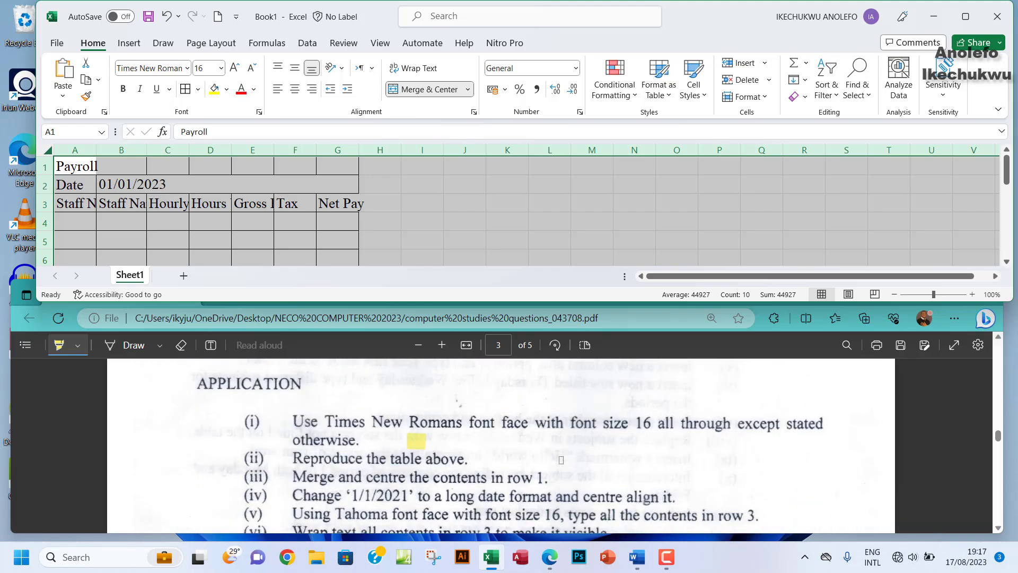
left_click_drag(293, 419, 819, 423)
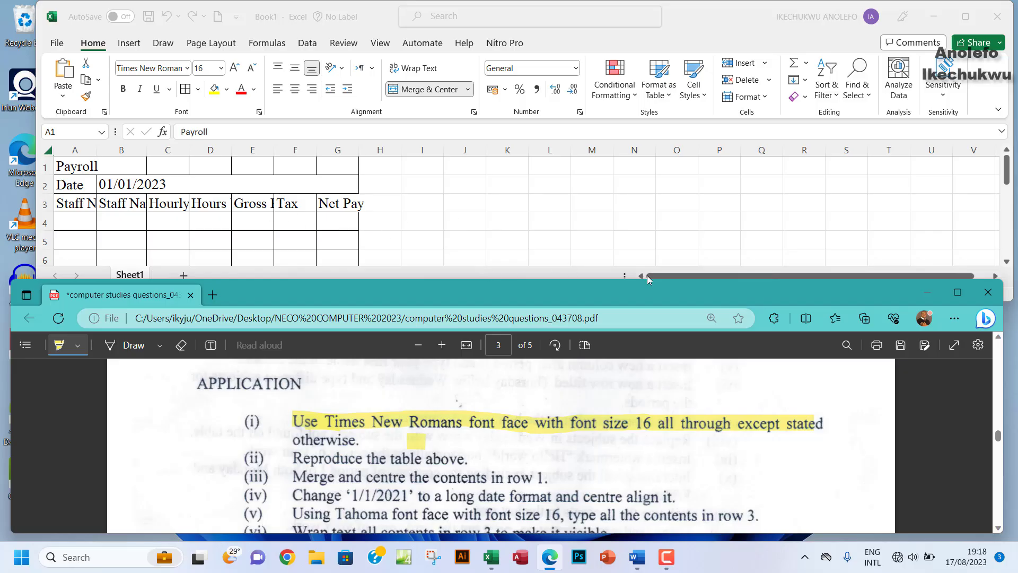
left_click(443, 227)
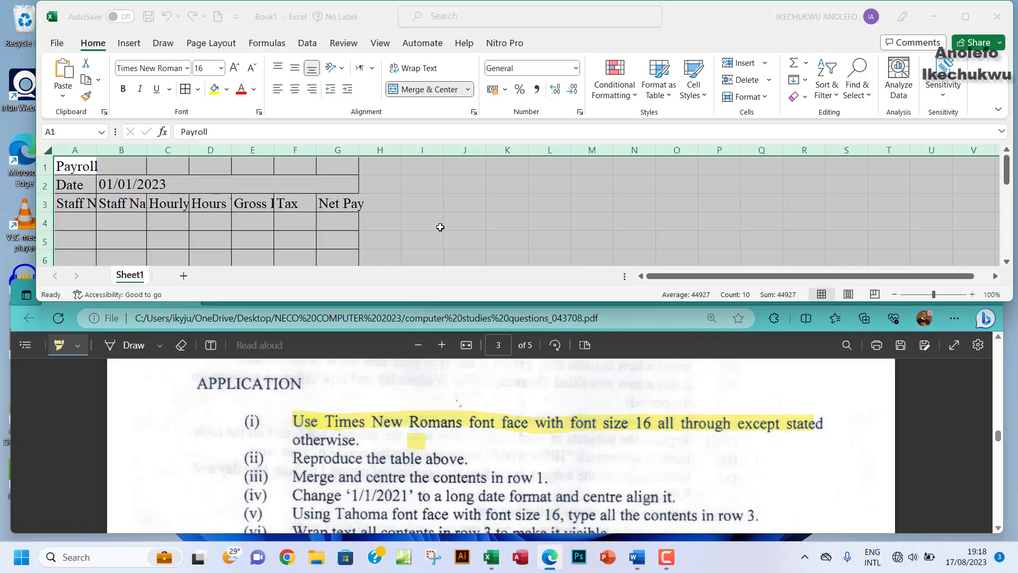
left_click(79, 228)
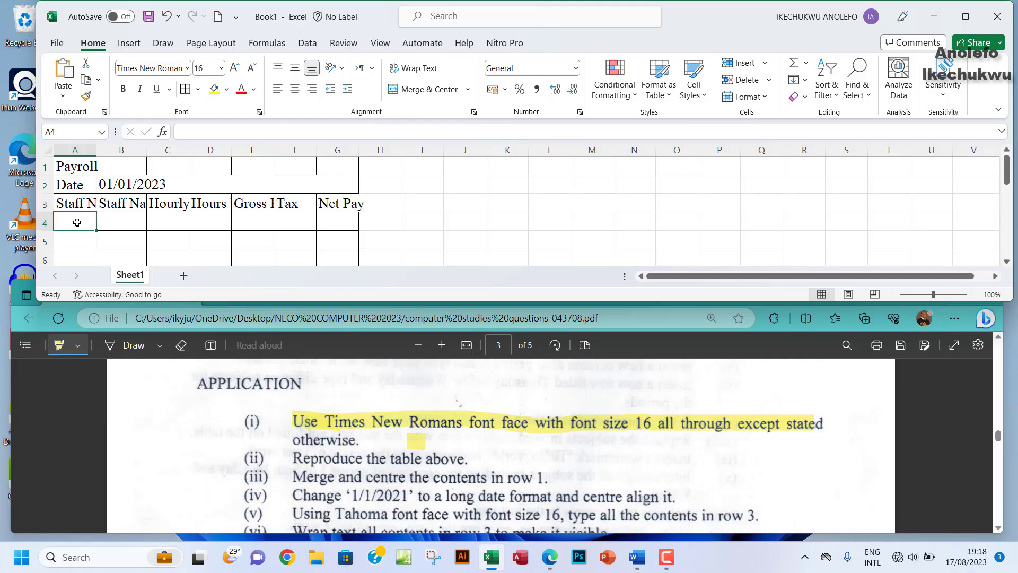
scroll(592, 468, "down", 2)
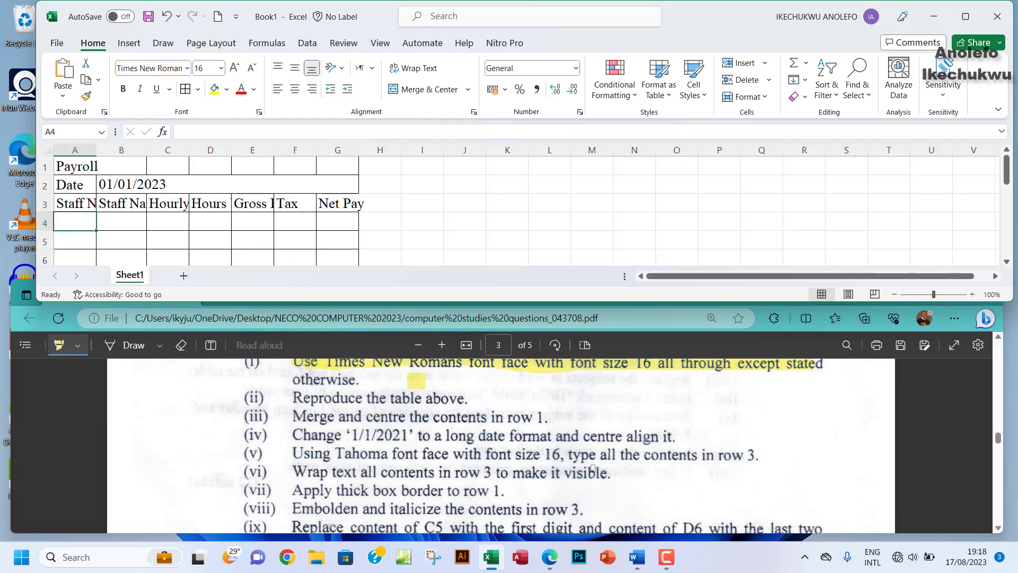
scroll(593, 468, "up", 3)
scroll(593, 468, "up", 3)
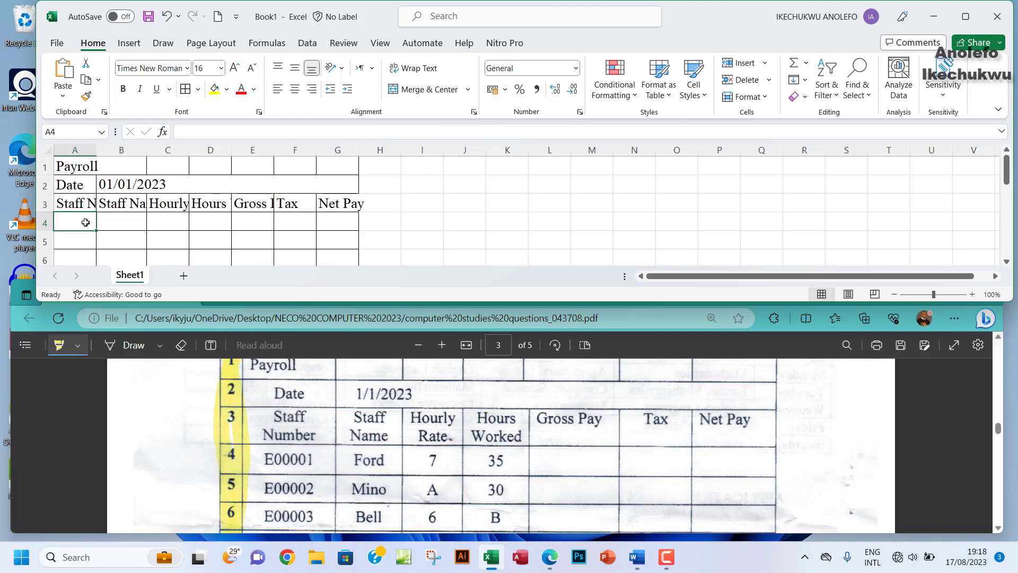
Step: Enter E00001 in A4 and E00002 in A5, then fill the series down to A8
type("E")
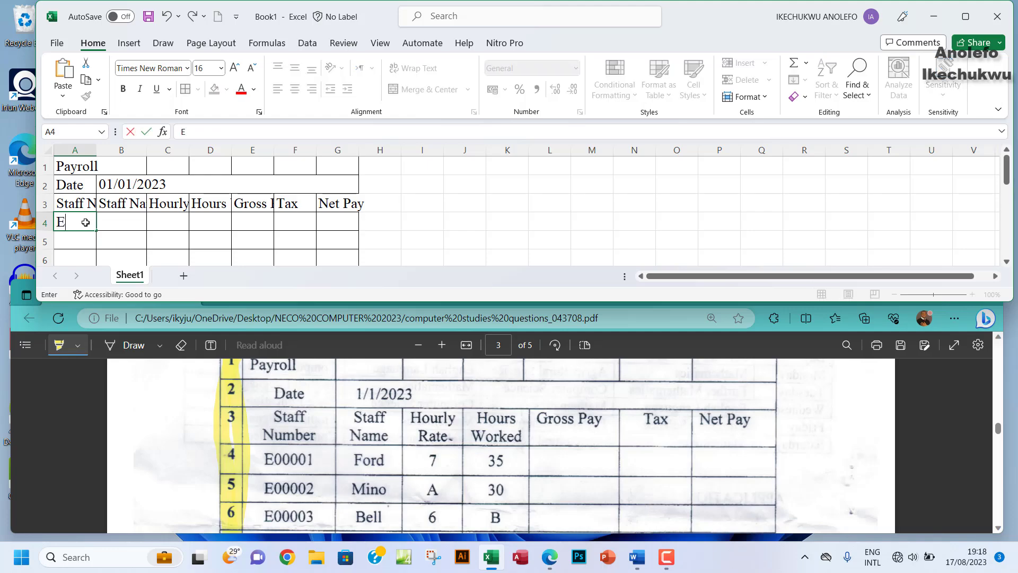
type("00001")
left_click(72, 239)
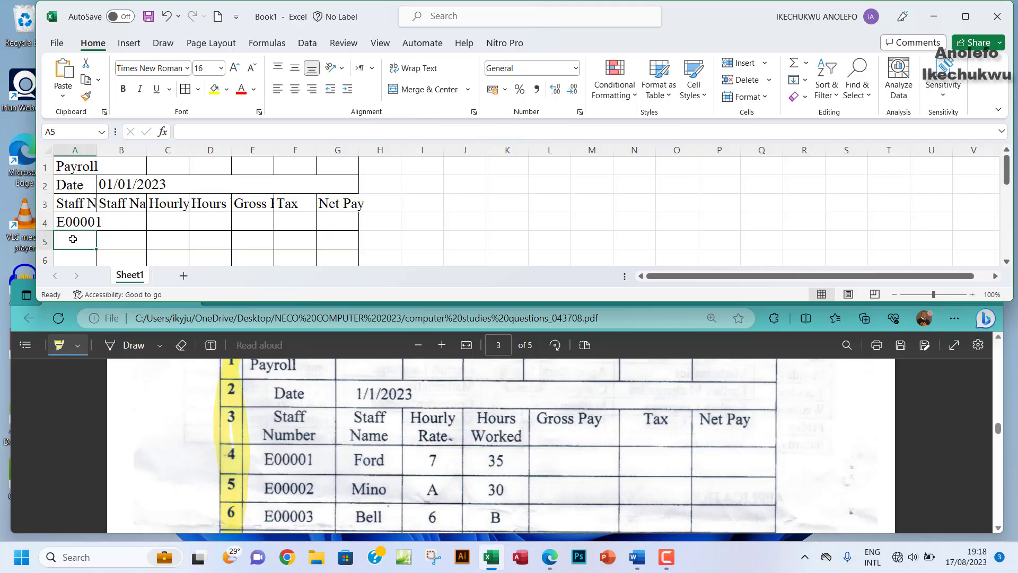
type("E")
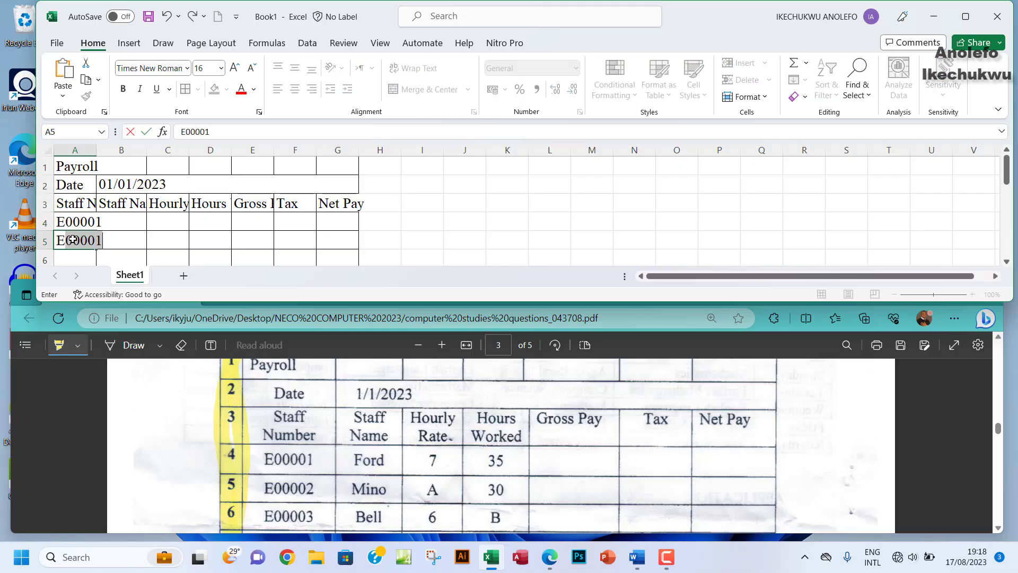
key("Right")
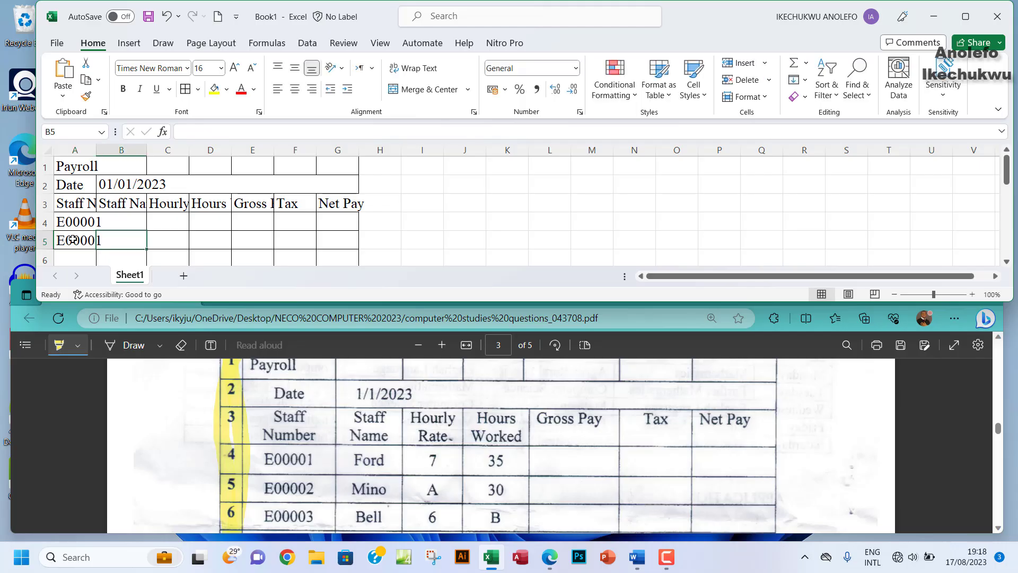
left_click(86, 243)
left_click(223, 132)
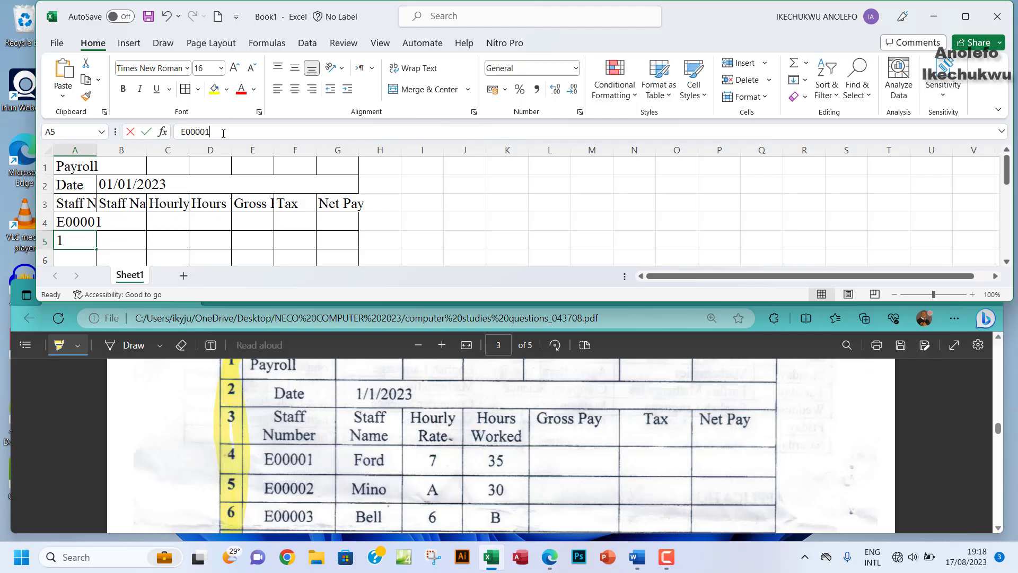
key("BackSpace")
type("2")
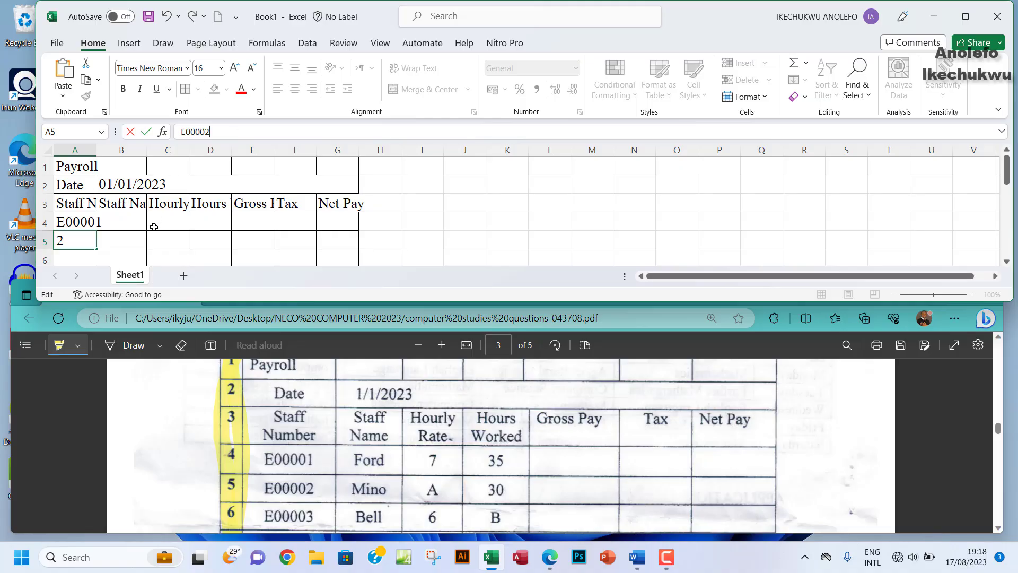
left_click(126, 235)
left_click(88, 219)
scroll(192, 227, "down", 1)
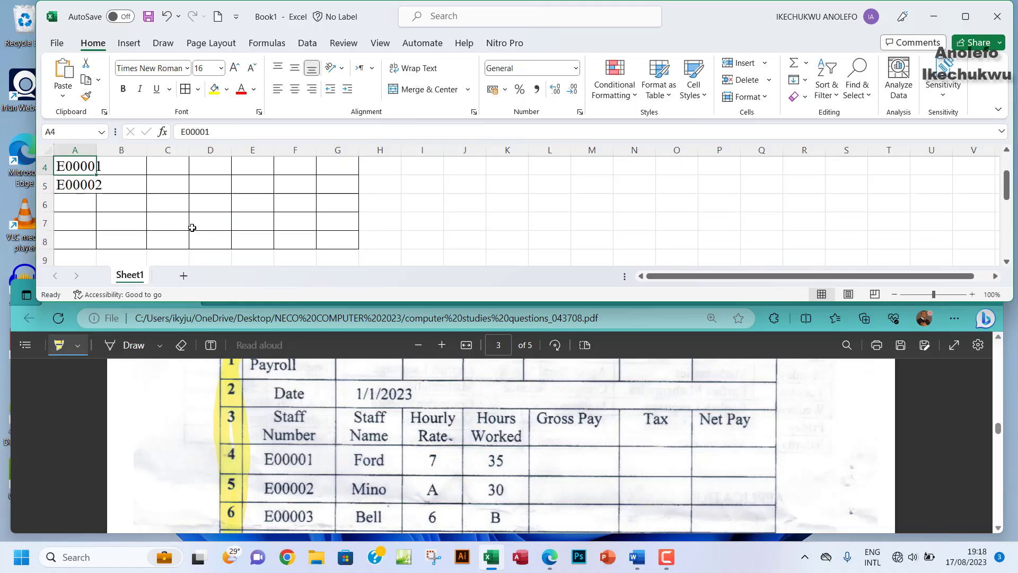
left_click_drag(73, 173, 96, 243)
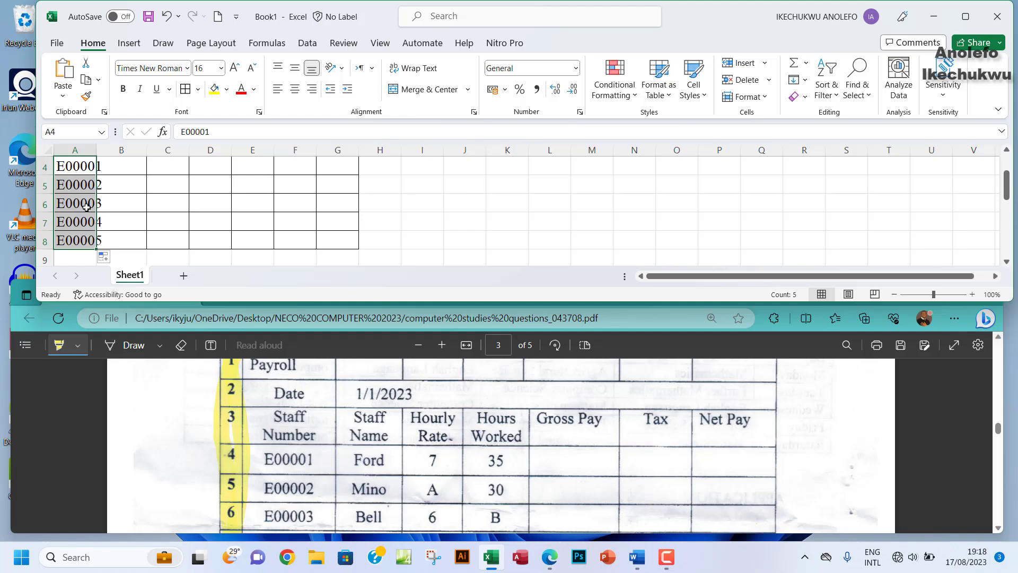
Step: Enter Ford in row 4 with hourly rate 7 and 35 hours worked
scroll(139, 217, "up", 1)
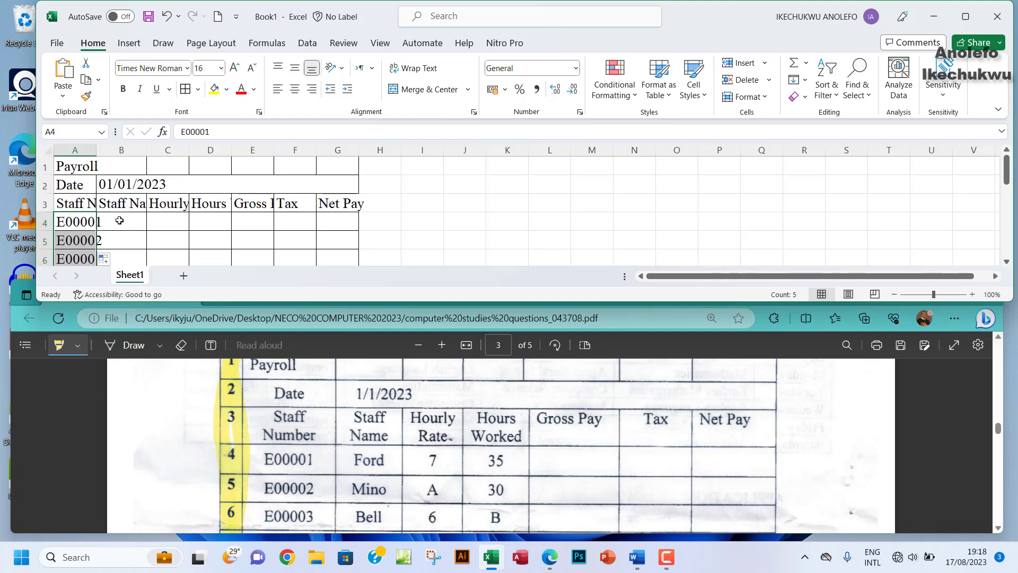
left_click(119, 220)
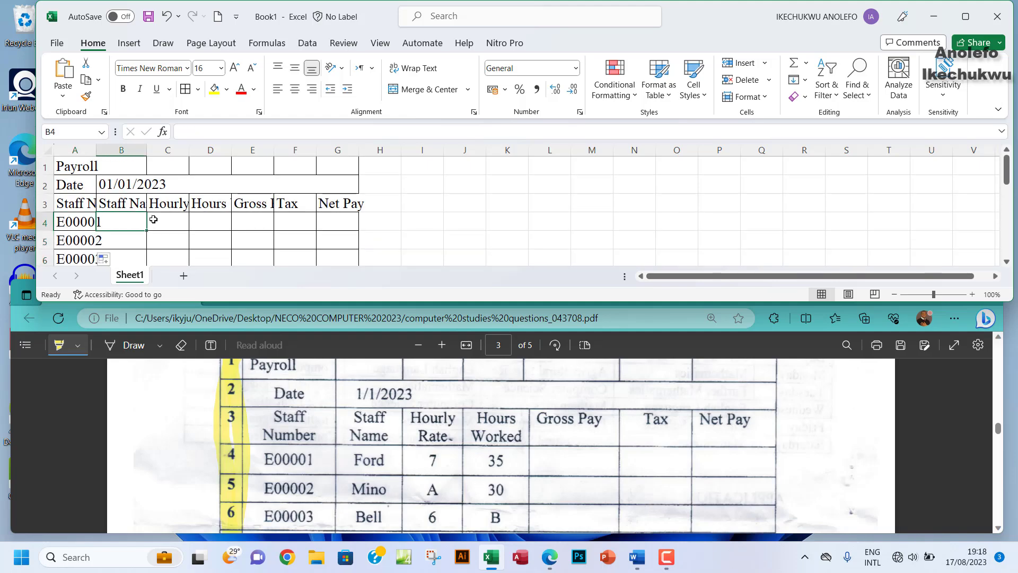
type("fOR")
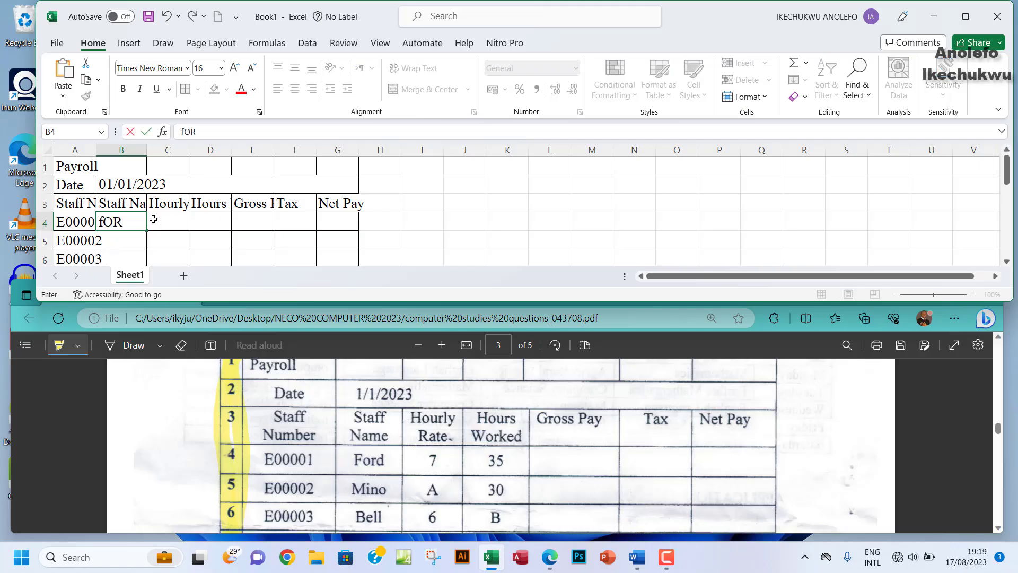
key("BackSpace")
key("BackSpace")
key("BackSpace")
type("Forc")
key("BackSpace")
type("d")
left_click(153, 219)
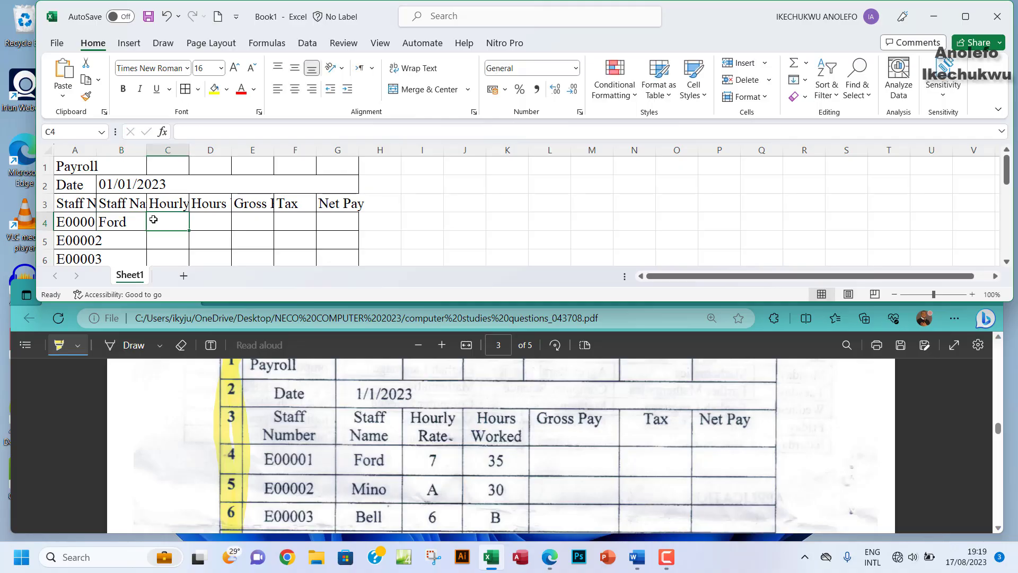
type("7")
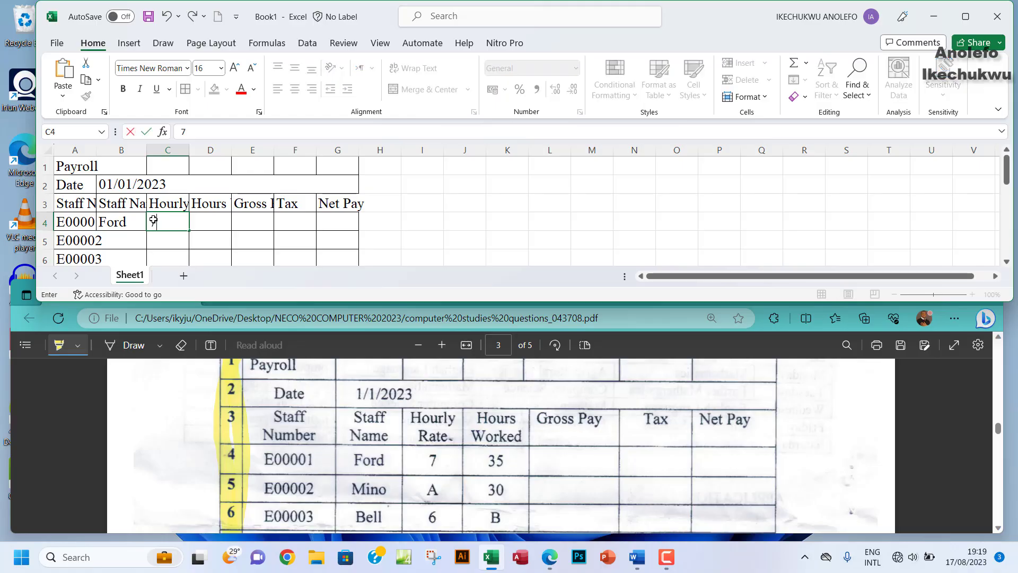
key("Tab")
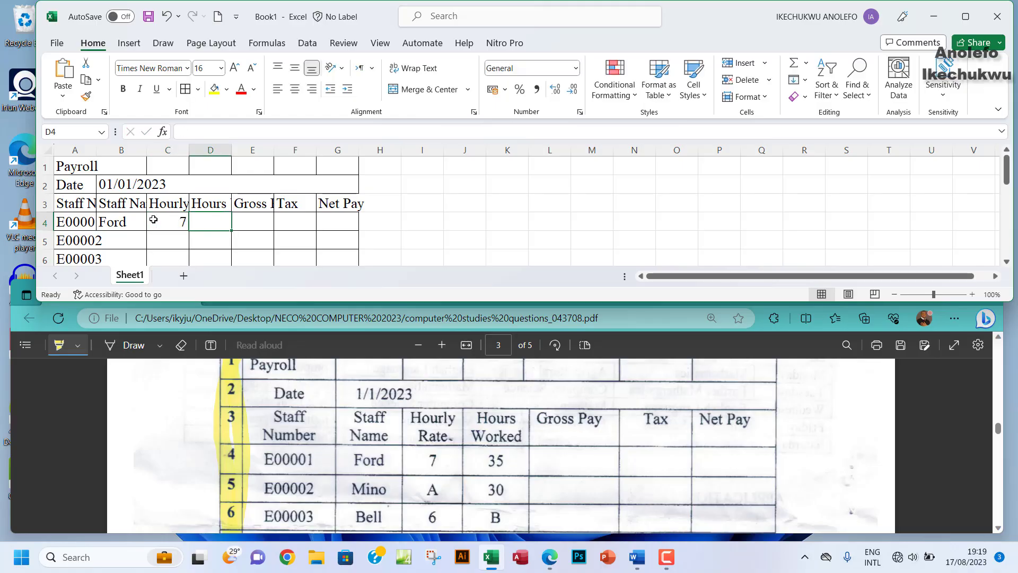
type("35")
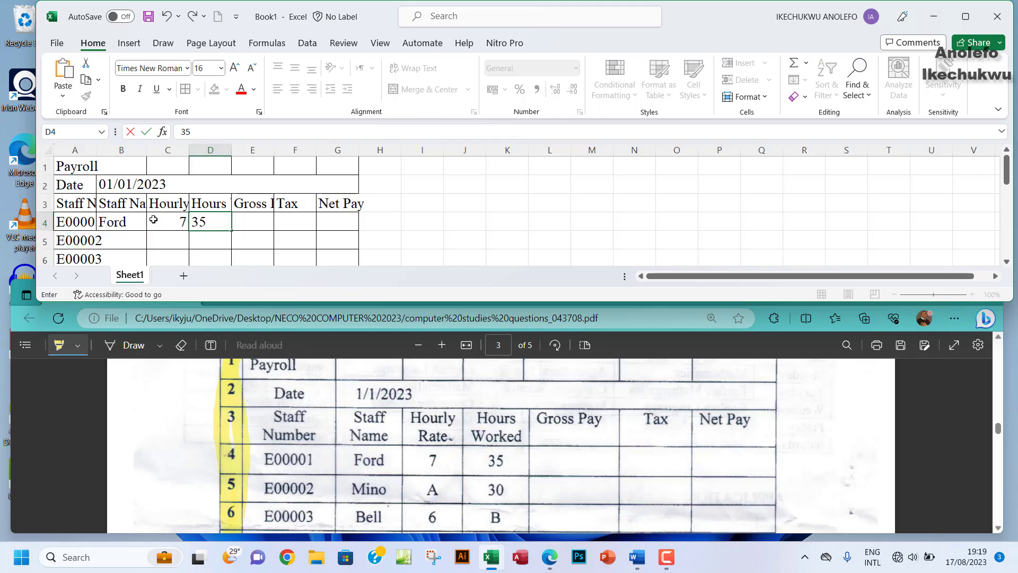
Step: Enter Mino in B5 with hourly rate A and 30 hours worked
scroll(185, 223, "down", 1)
left_click(167, 183)
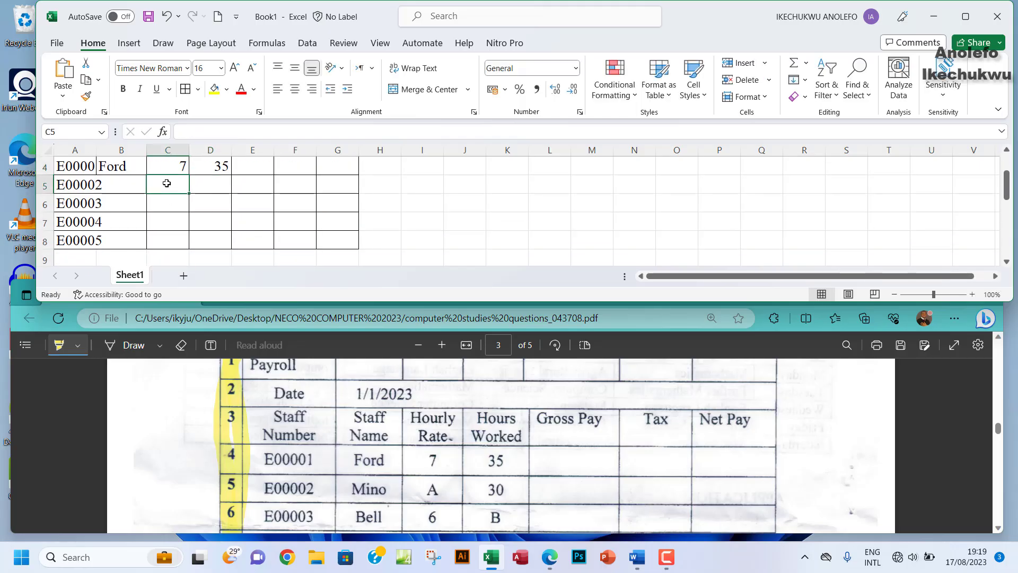
type("Mino")
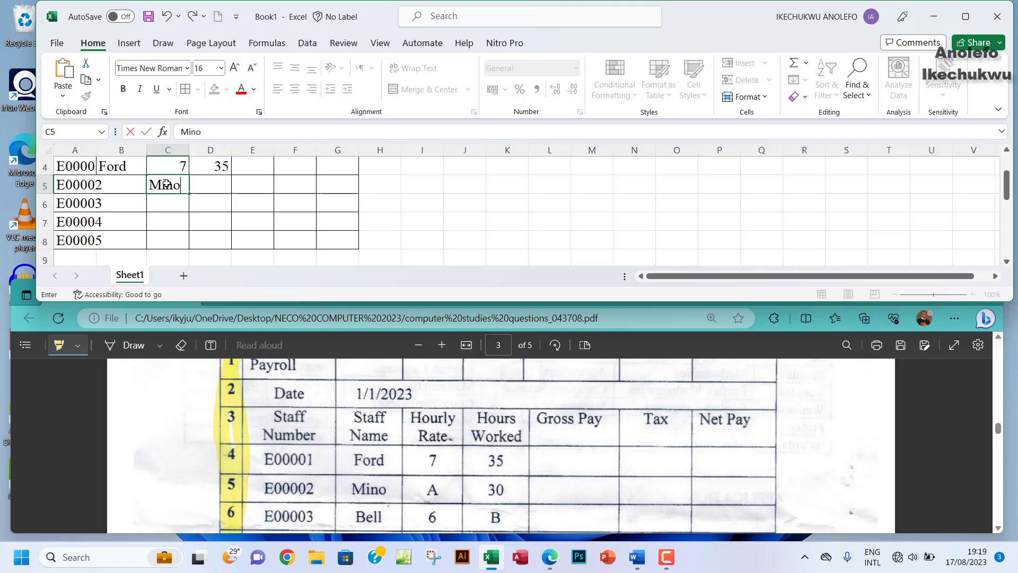
key("Tab")
scroll(166, 184, "up", 1)
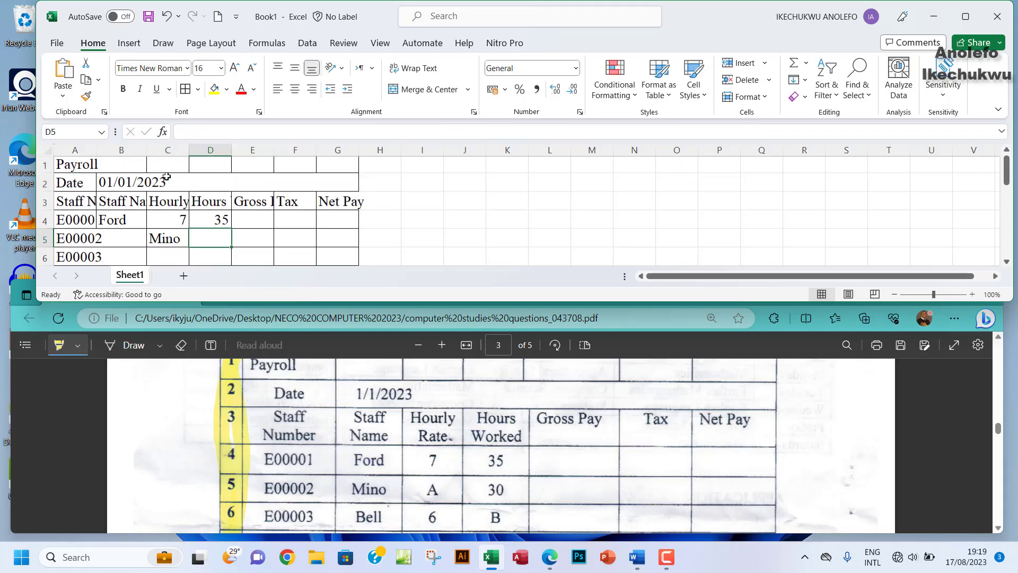
scroll(165, 186, "down", 1)
left_click(157, 188)
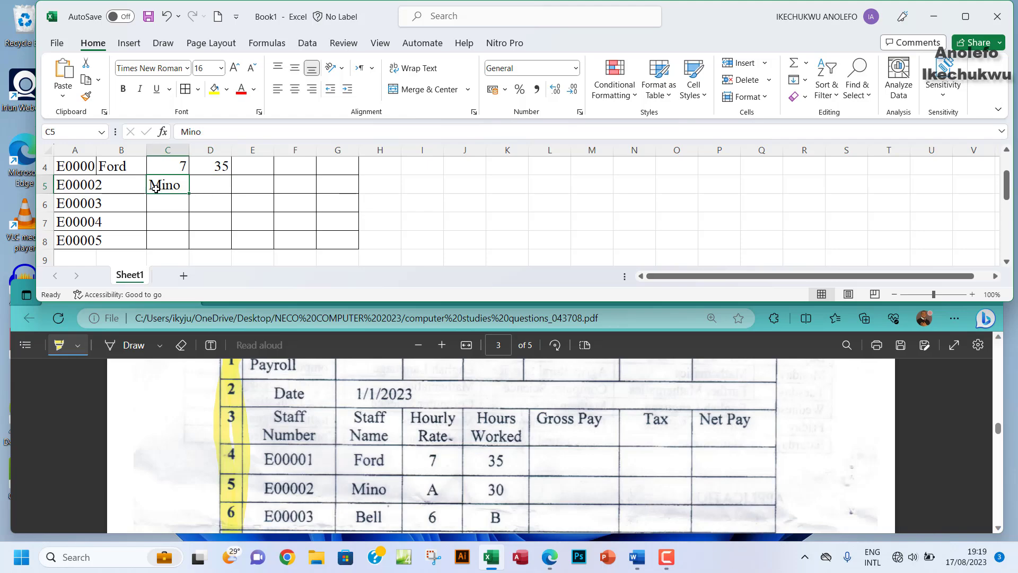
mouse_move(153, 194)
left_mouse_down()
mouse_move(109, 201)
mouse_move(139, 194)
left_mouse_up()
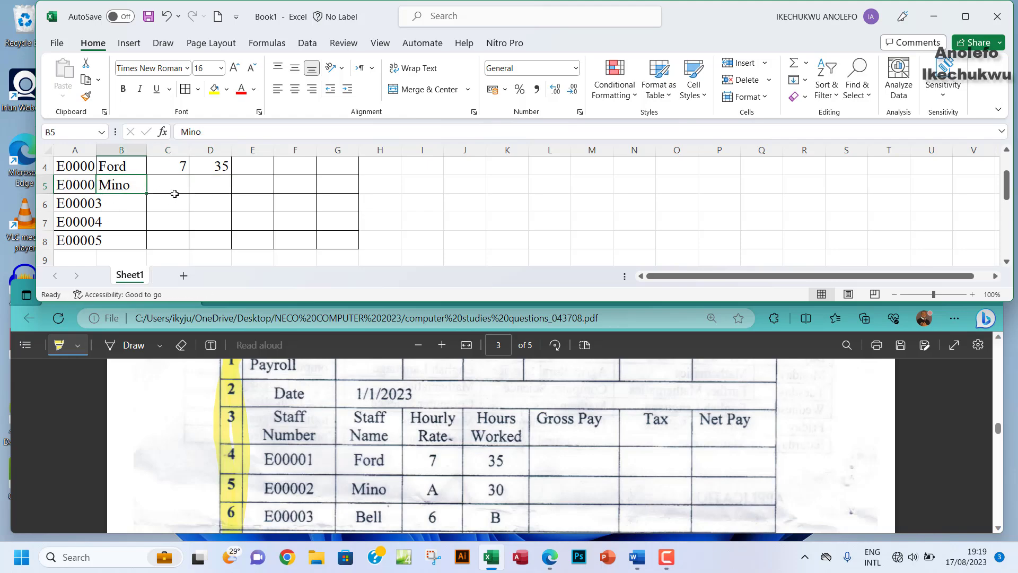
left_click(172, 191)
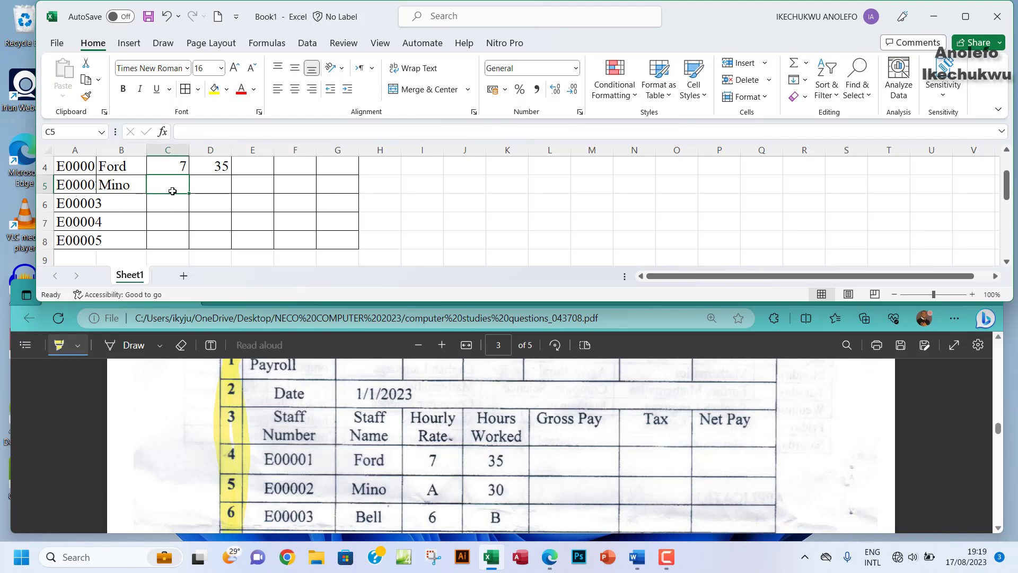
type("A")
key("Tab")
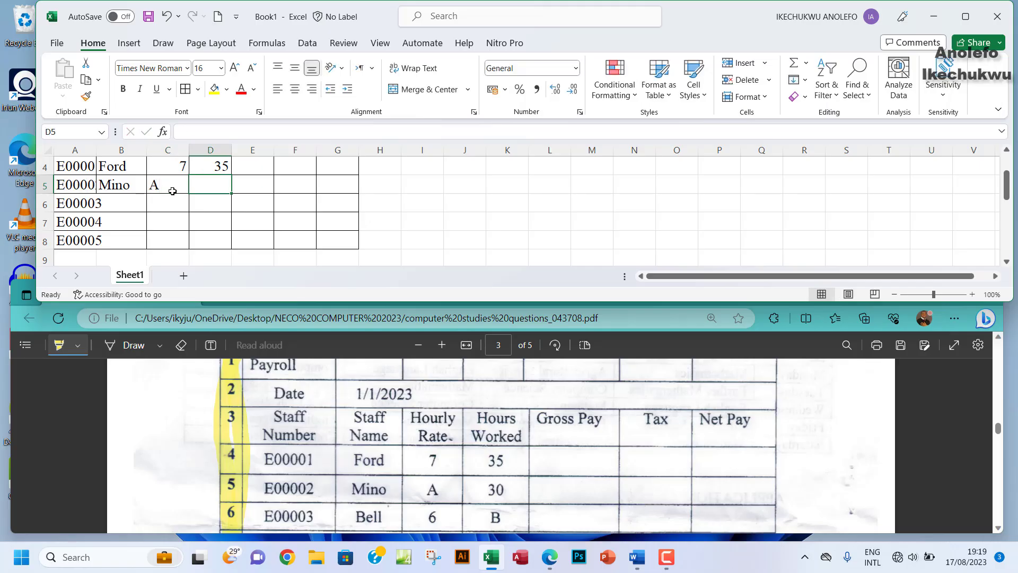
type("39")
key("BackSpace")
type("0")
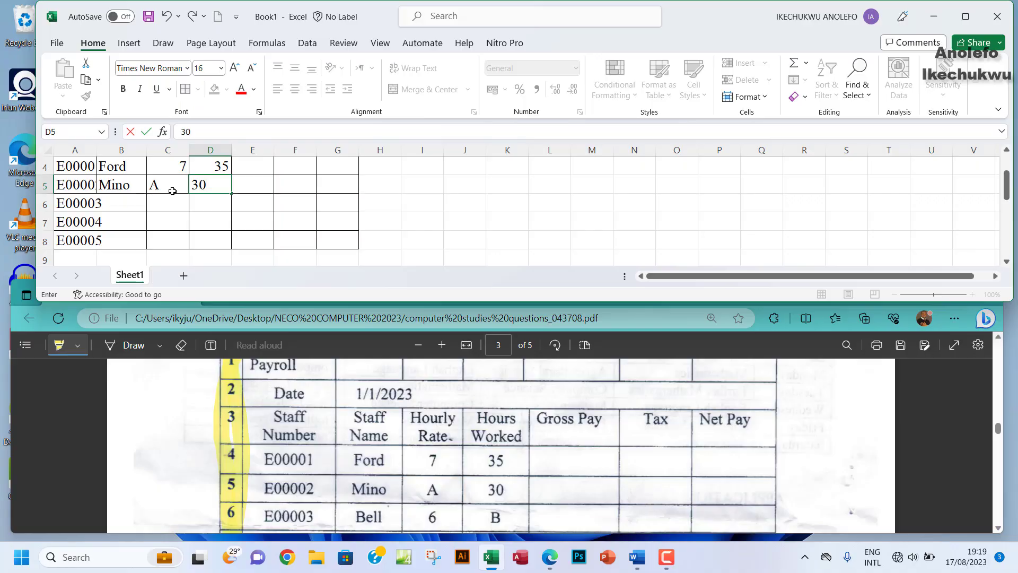
Step: Enter Bell as the third staff name in B6 and widen column A
scroll(184, 204, "down", 1)
scroll(159, 199, "up", 1)
left_click(121, 203)
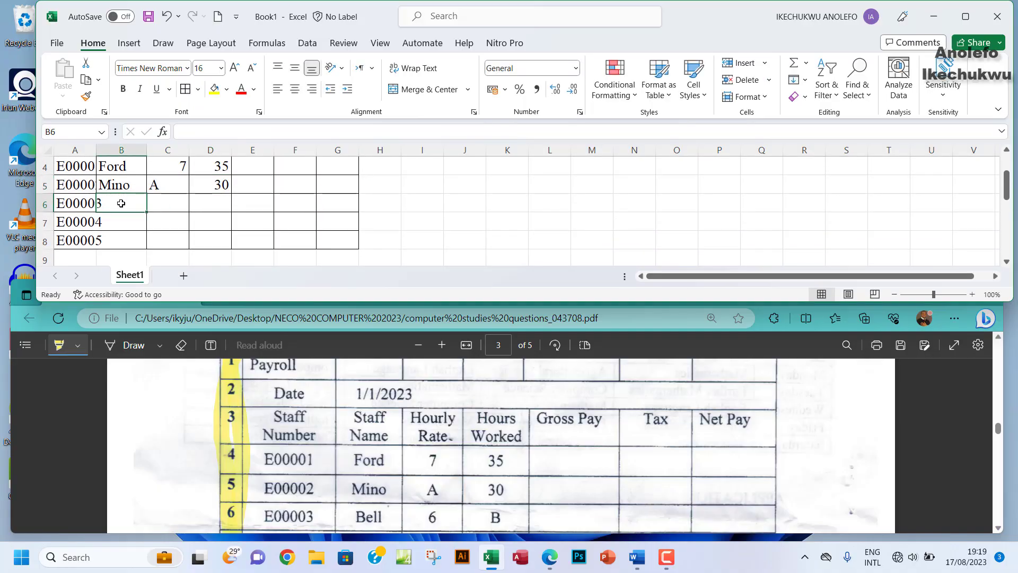
type("Bell")
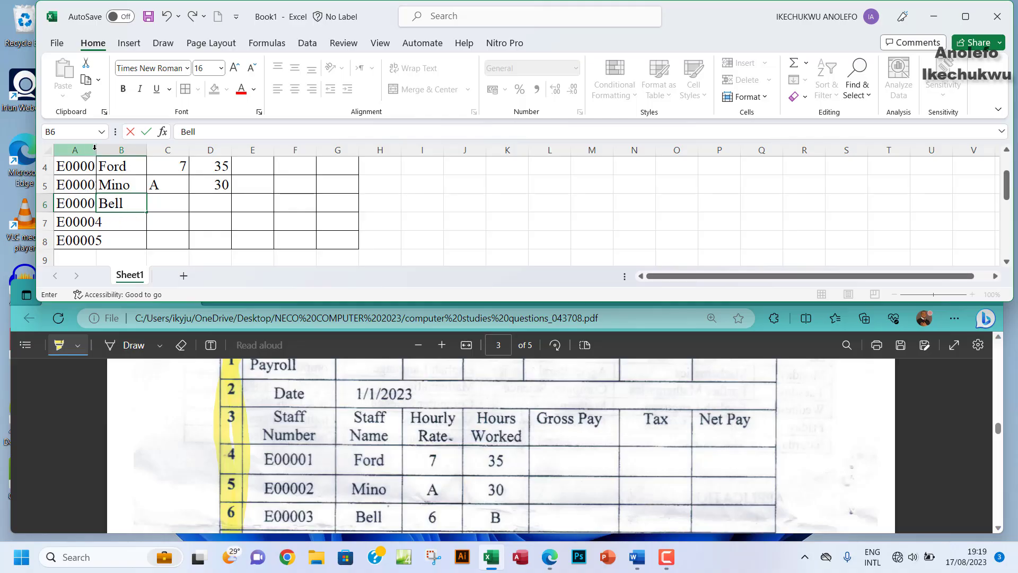
left_click(111, 183)
left_click_drag(96, 150, 137, 150)
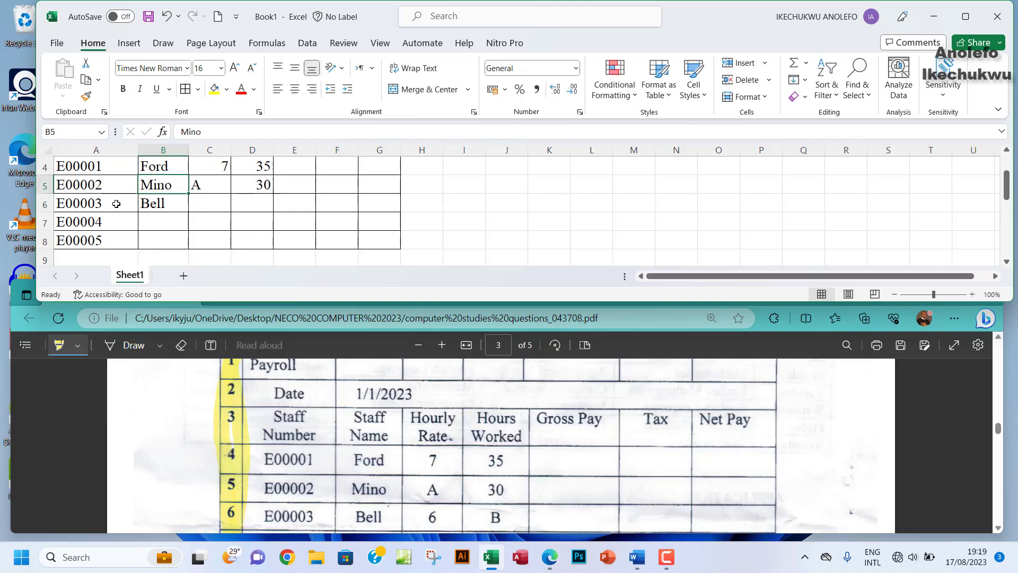
Step: Give Bell hourly rate 6 in C6 and hours worked B in D6
left_click(213, 205)
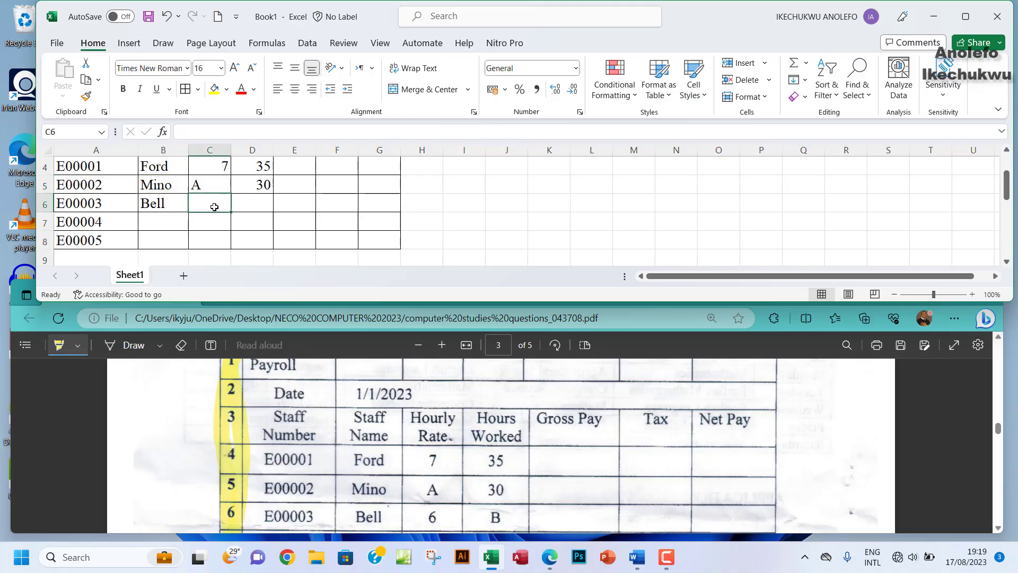
type("6")
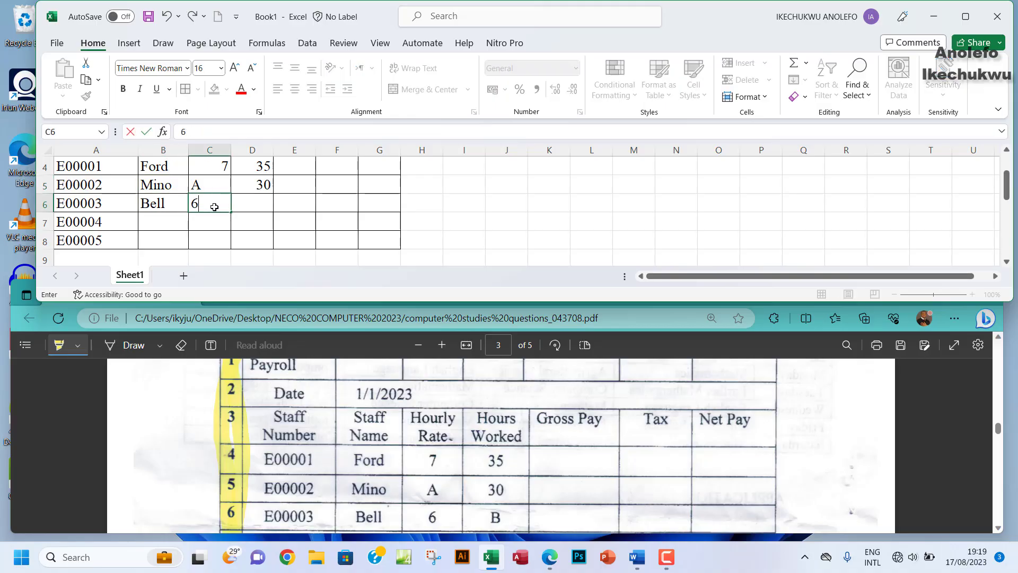
key("Tab")
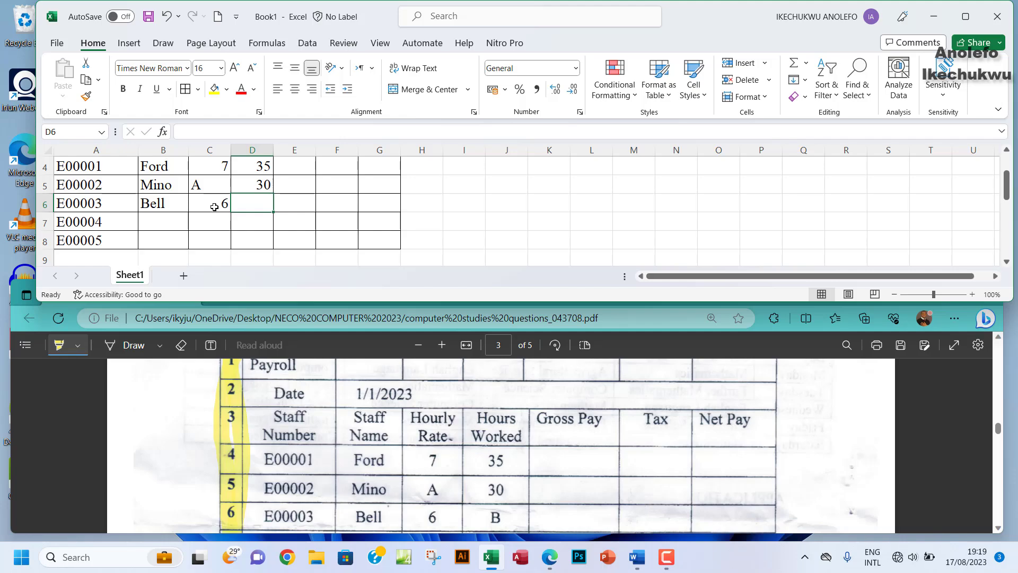
scroll(214, 207, "up", 1)
scroll(213, 207, "down", 1)
scroll(214, 207, "up", 1)
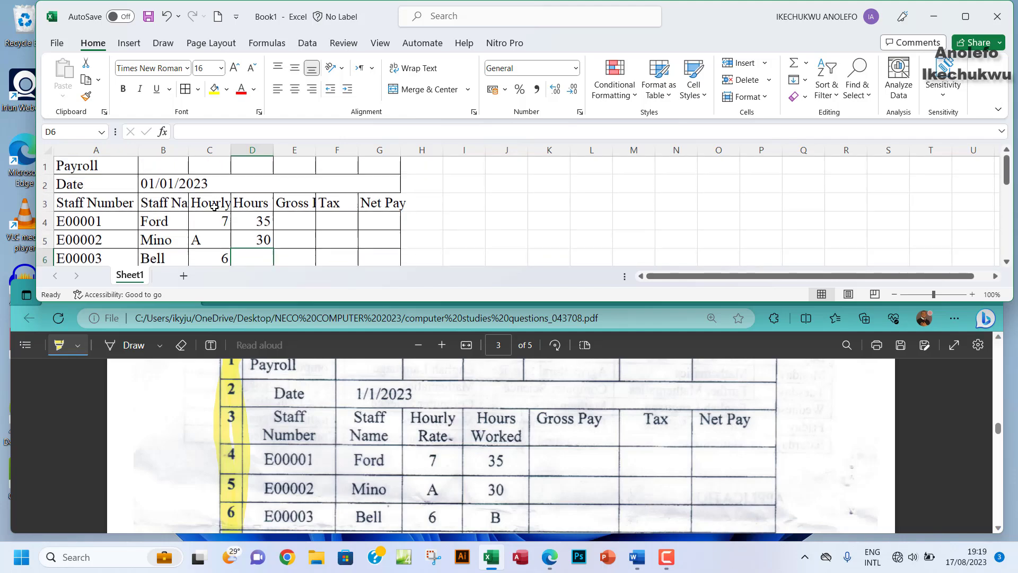
scroll(214, 207, "down", 1)
scroll(213, 207, "down", 1)
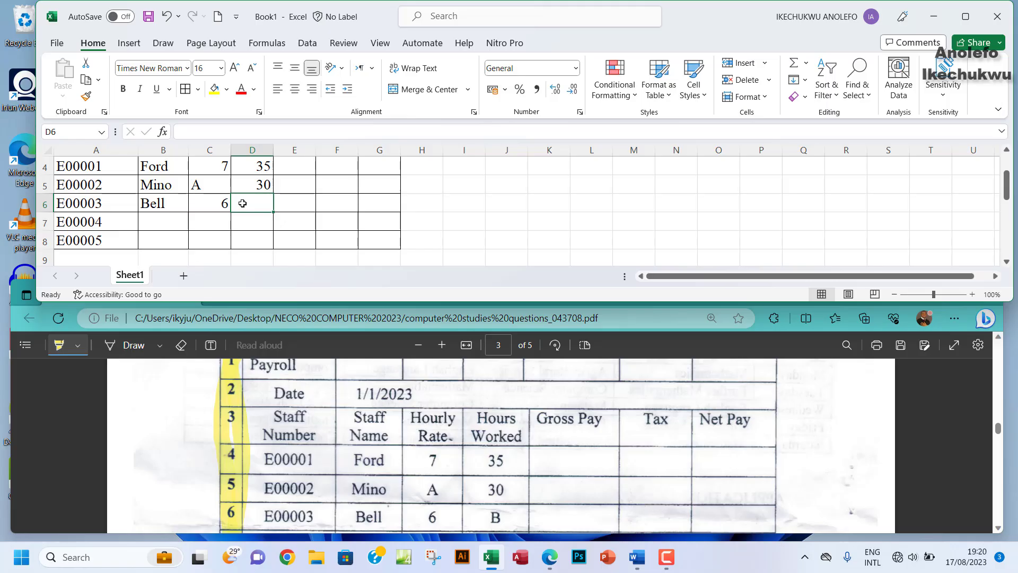
type("b")
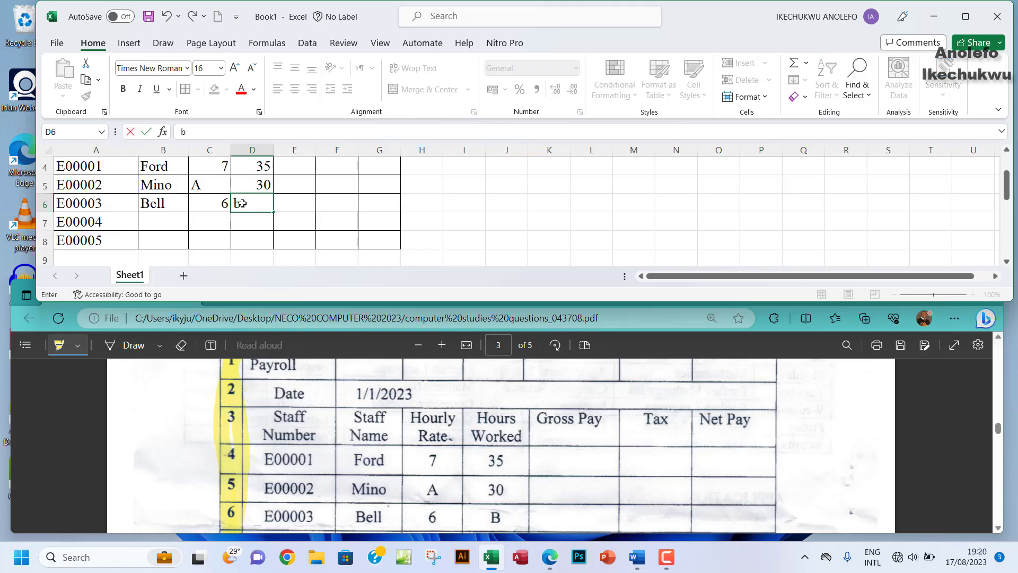
key("BackSpace")
type("B")
left_click(155, 220)
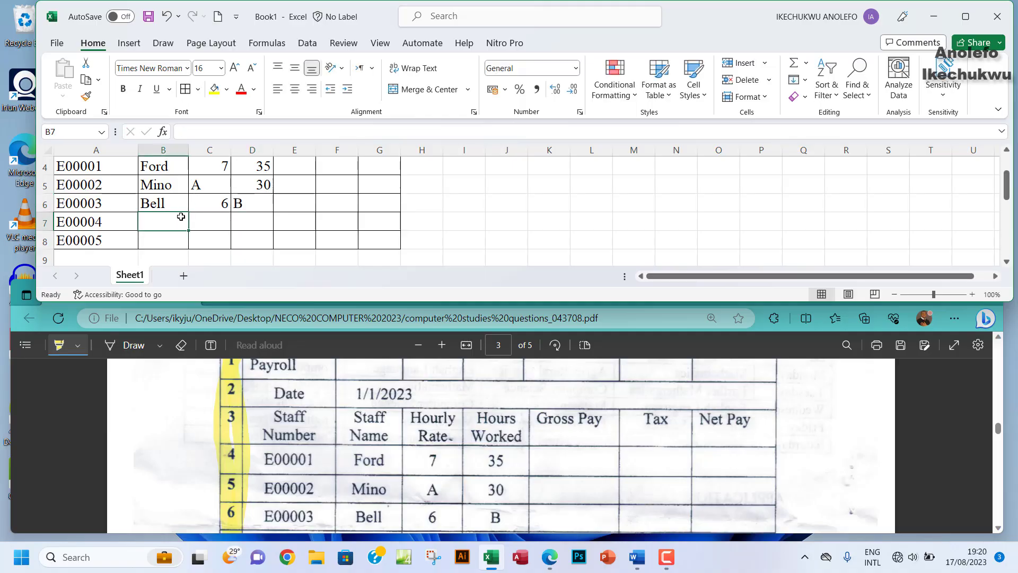
left_click(999, 529)
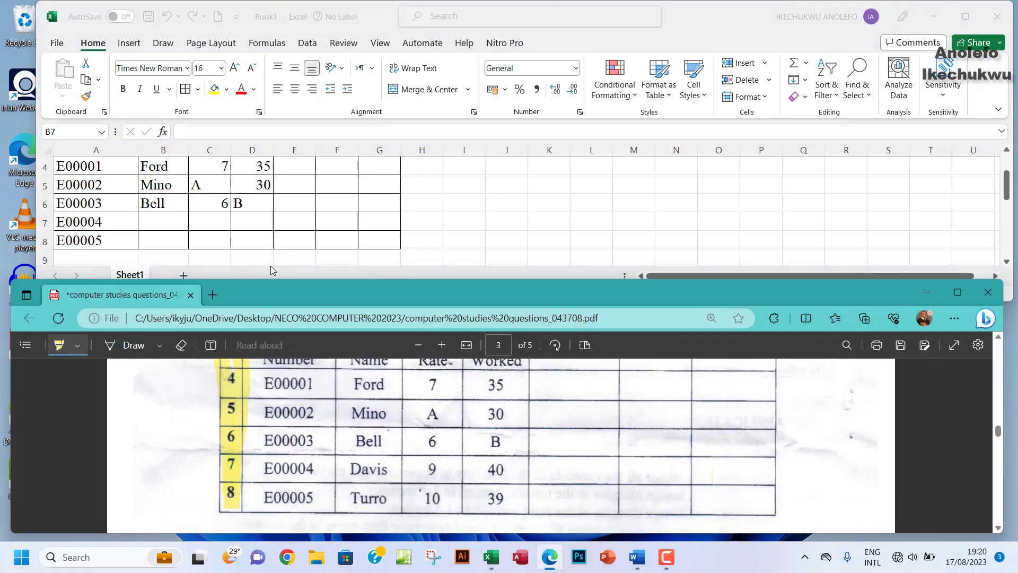
Step: Enter Davis in row 7 with hourly rate 9 and 40 hours worked
left_click(156, 221)
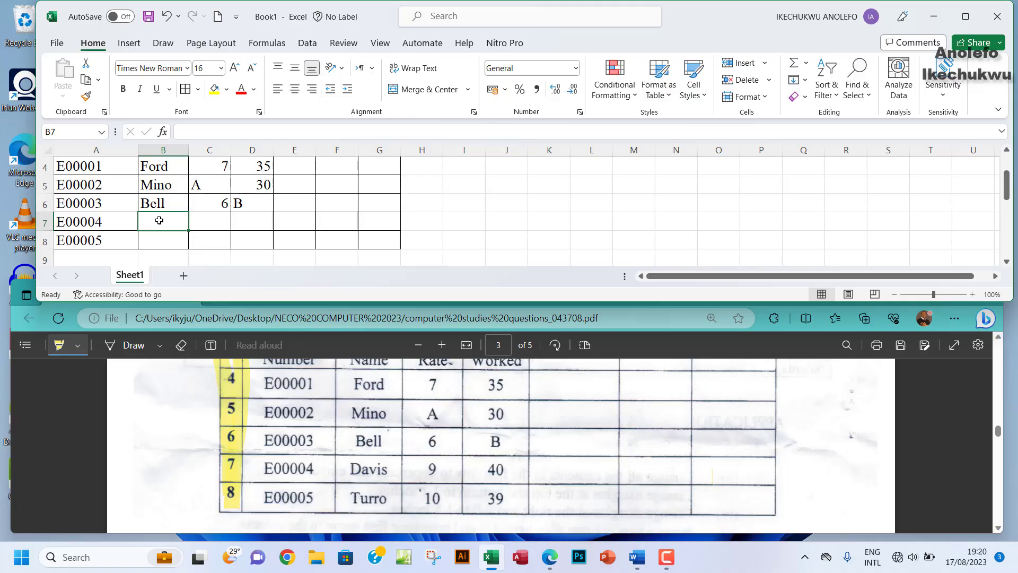
type("Davis")
key("Tab")
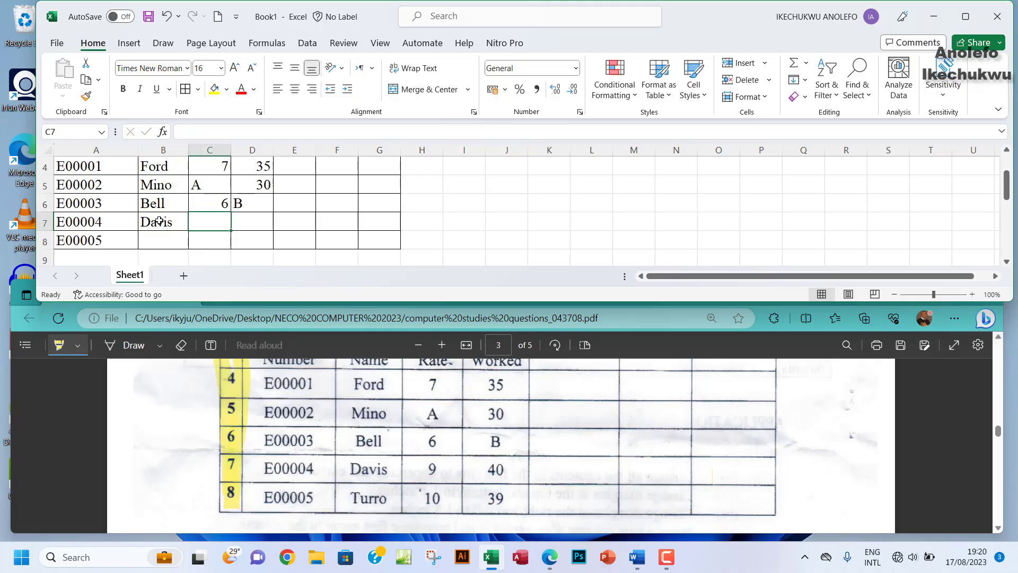
type("9")
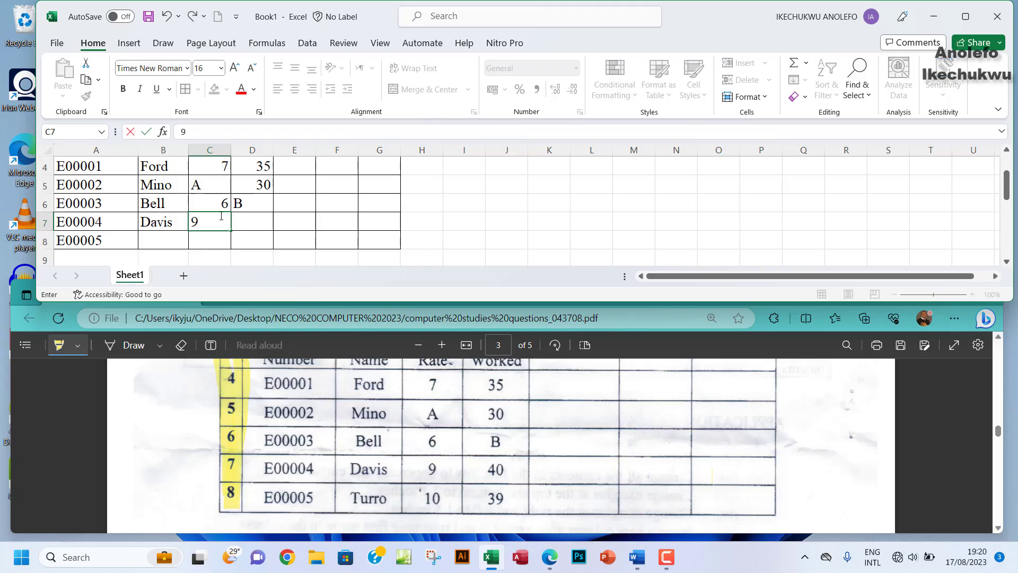
left_click(252, 219)
type("40")
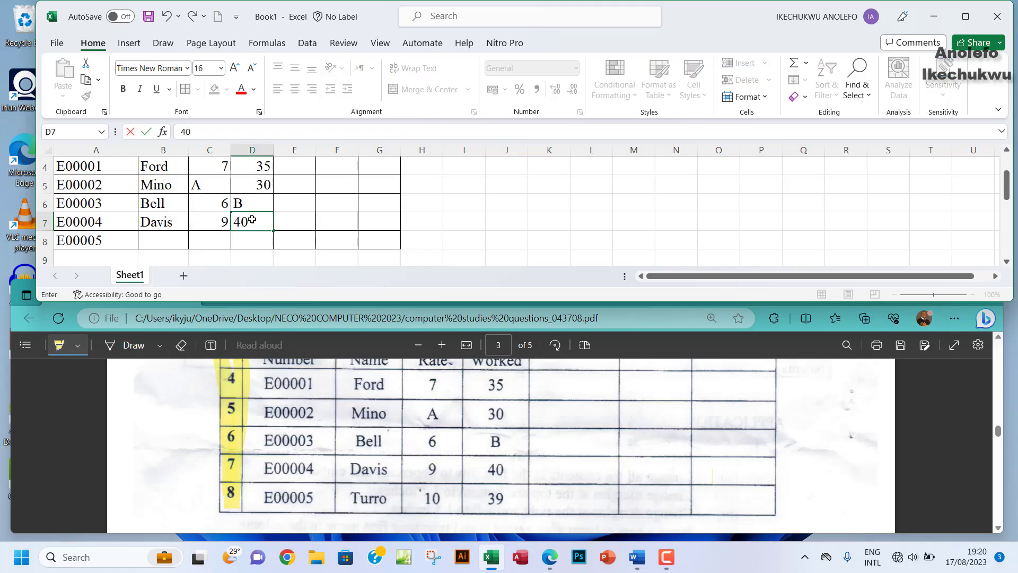
Step: Enter Turro in row 8 with rate 10 and 39 hours, then maximize Excel
left_click(172, 242)
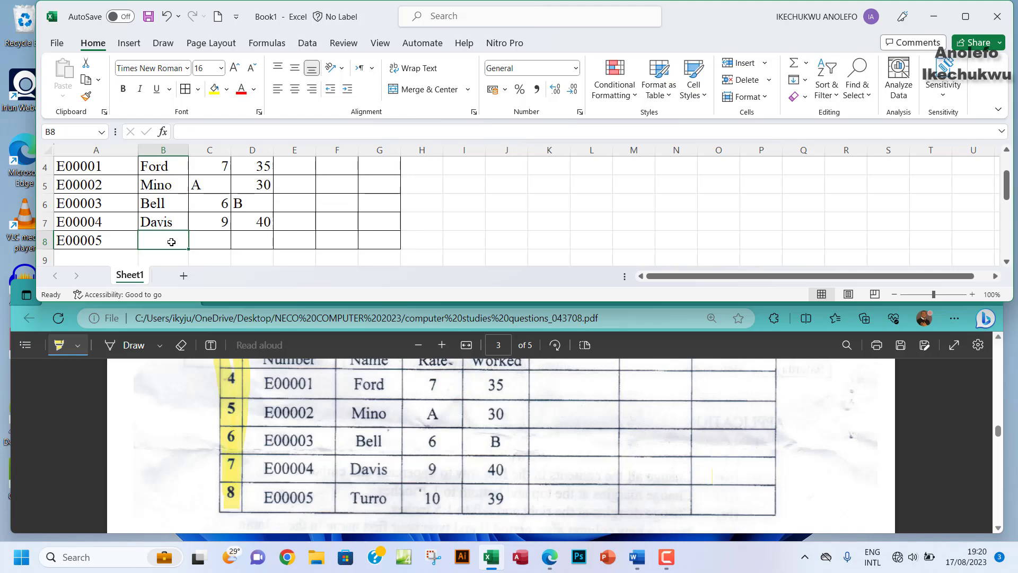
type("Turro")
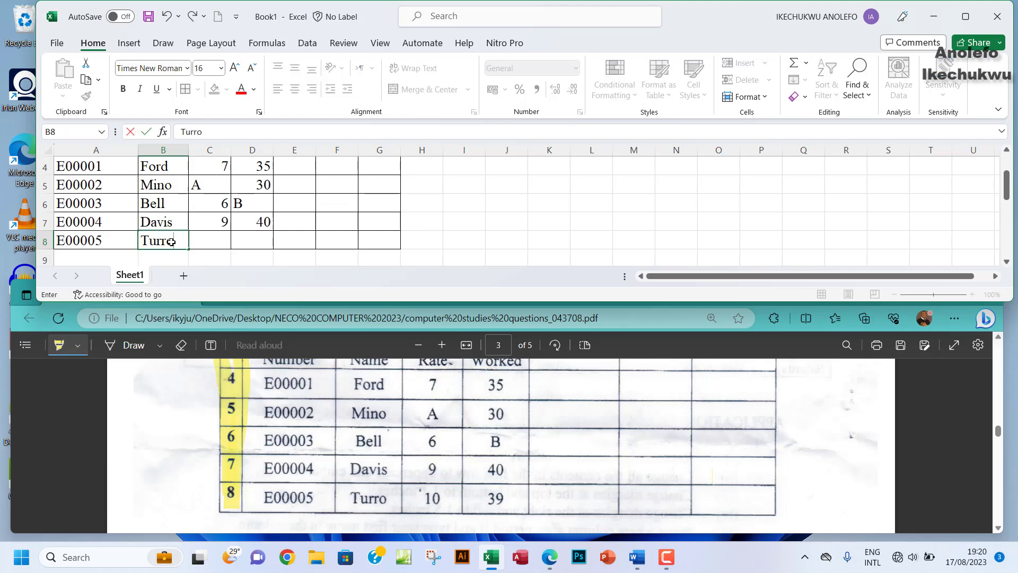
key("Tab")
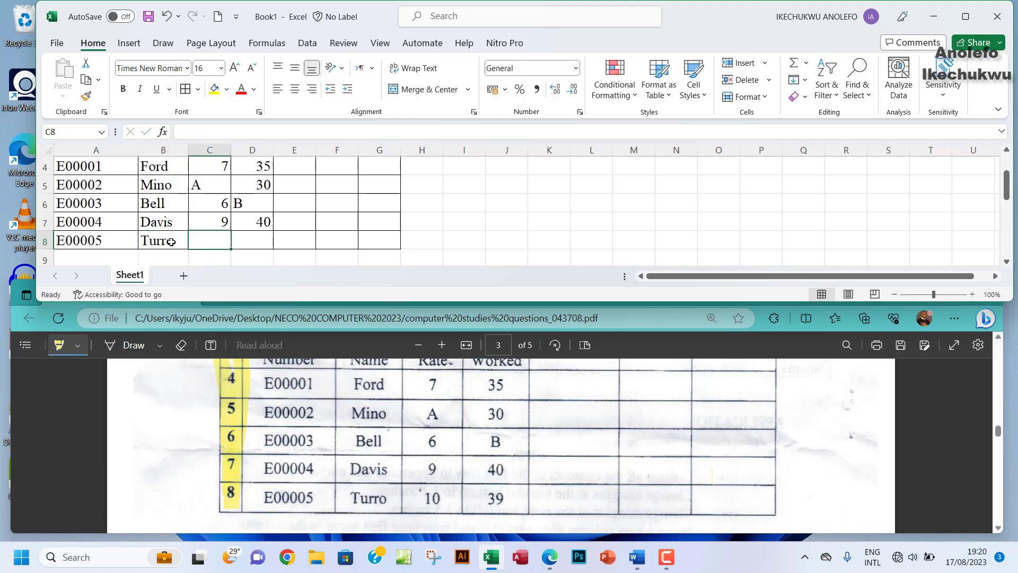
type("10")
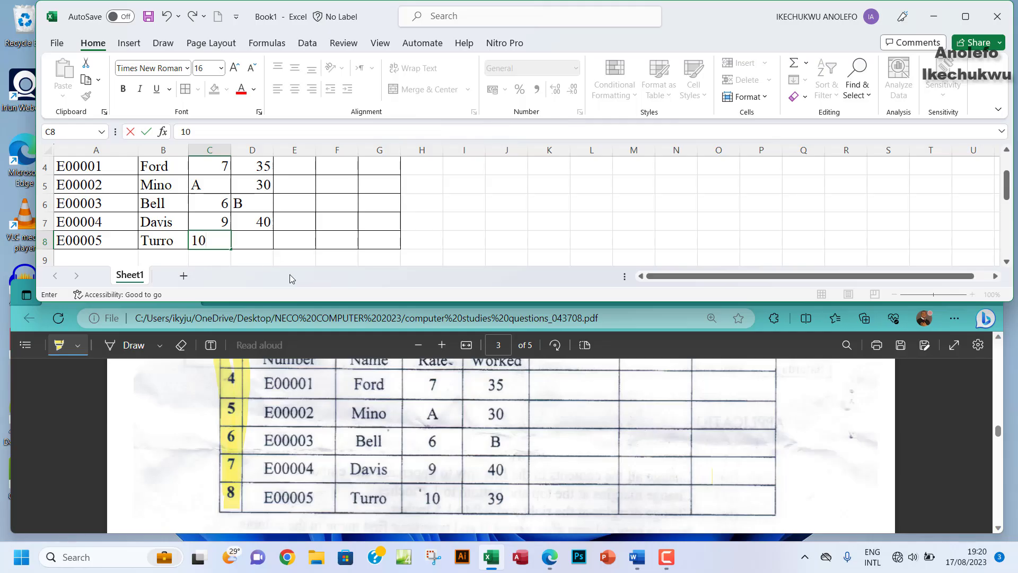
left_click(262, 241)
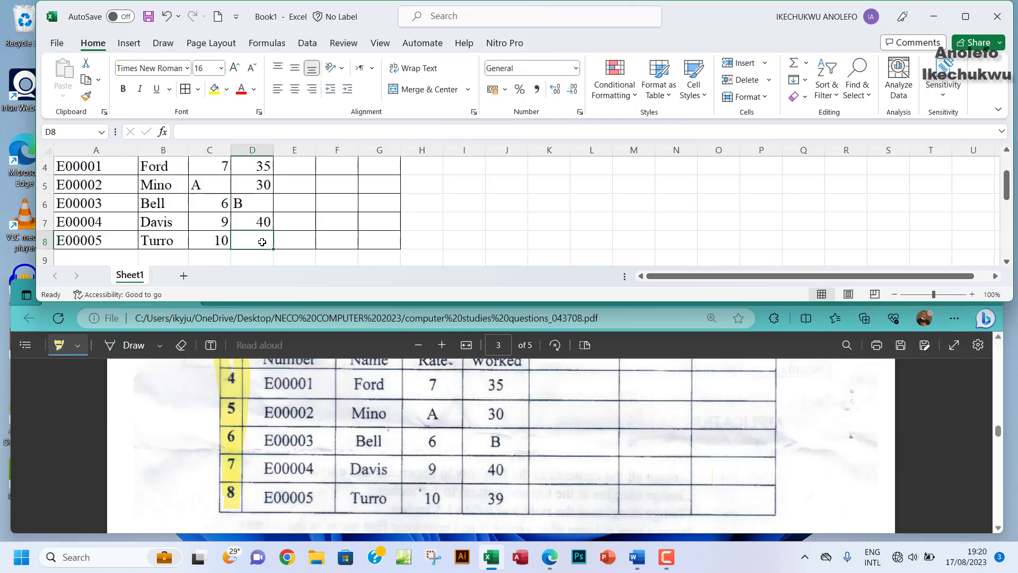
type("39")
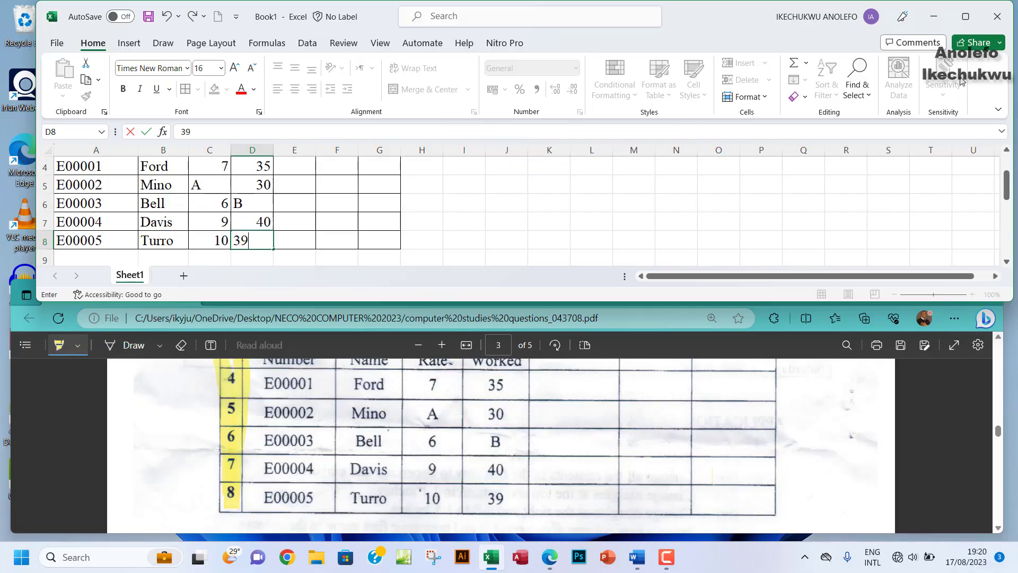
left_click(965, 16)
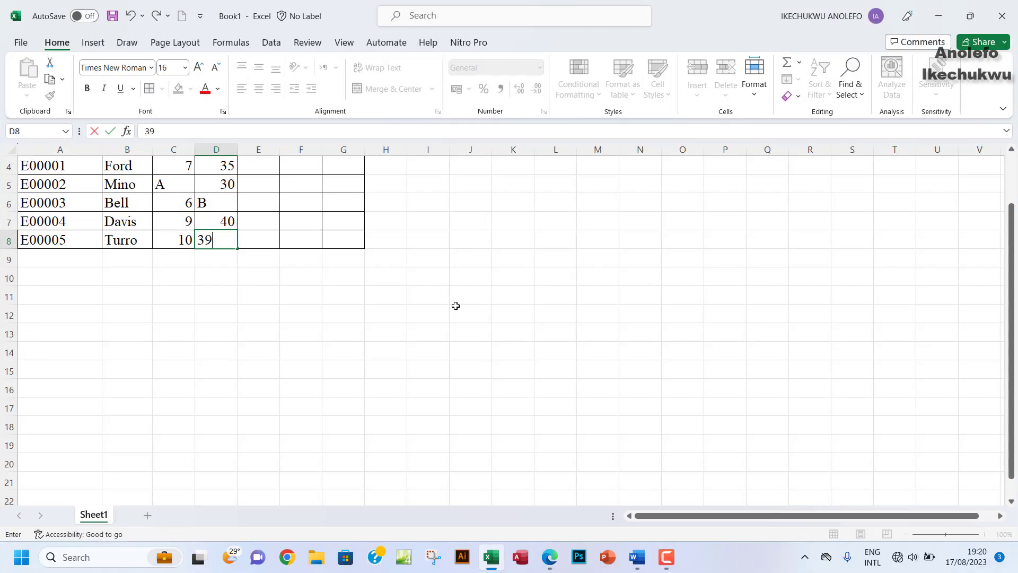
Step: Maximize the exam PDF and highlight the Staff Number header in the 2A payroll table
scroll(456, 305, "up", 1)
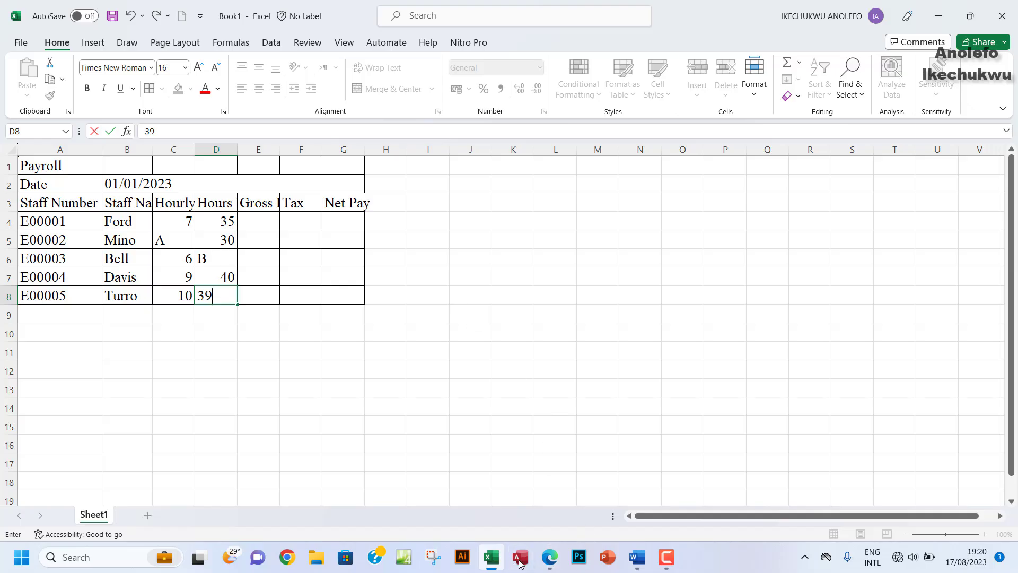
left_click(549, 556)
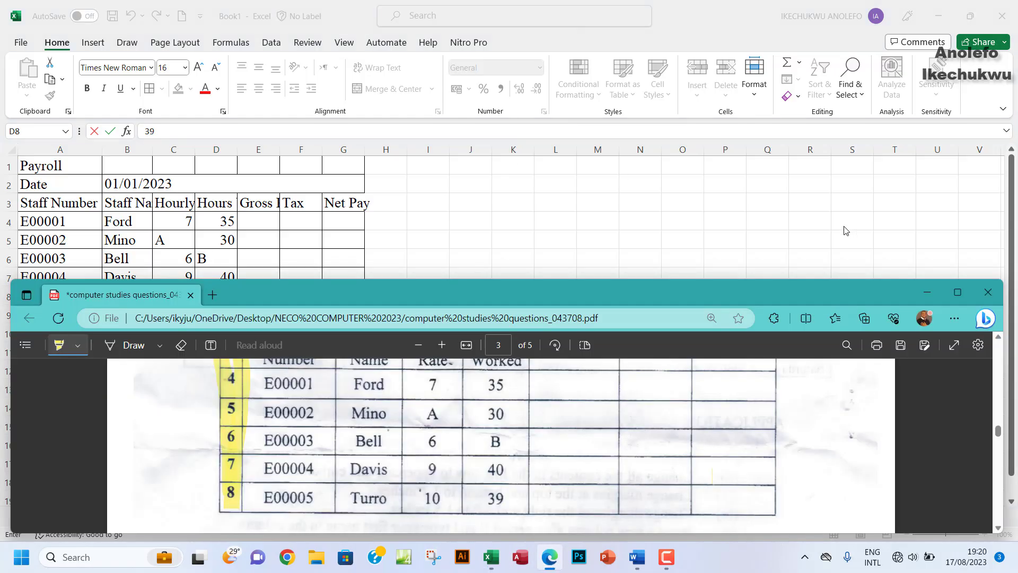
left_click(957, 292)
scroll(508, 348, "up", 5)
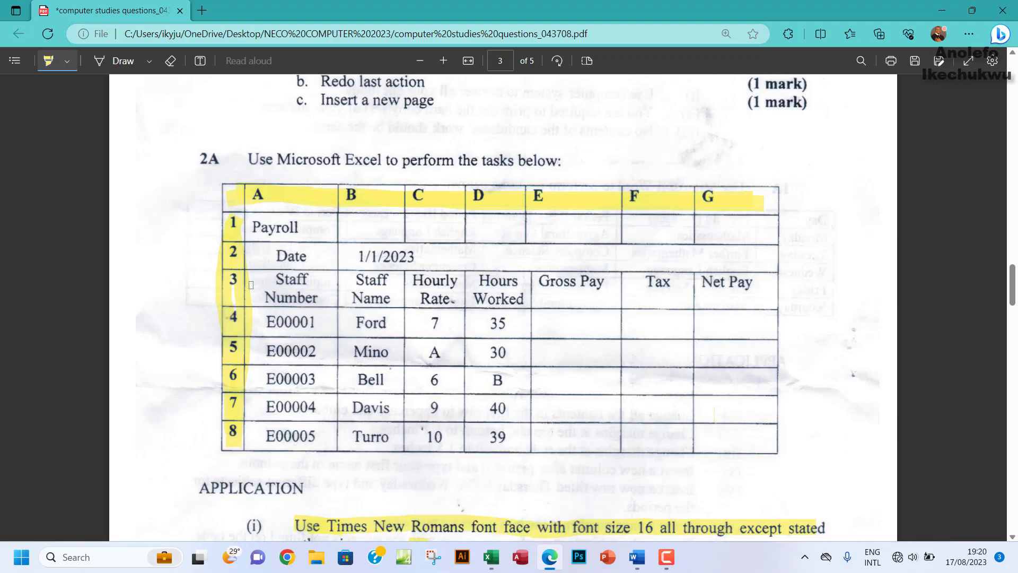
left_click_drag(246, 286, 450, 300)
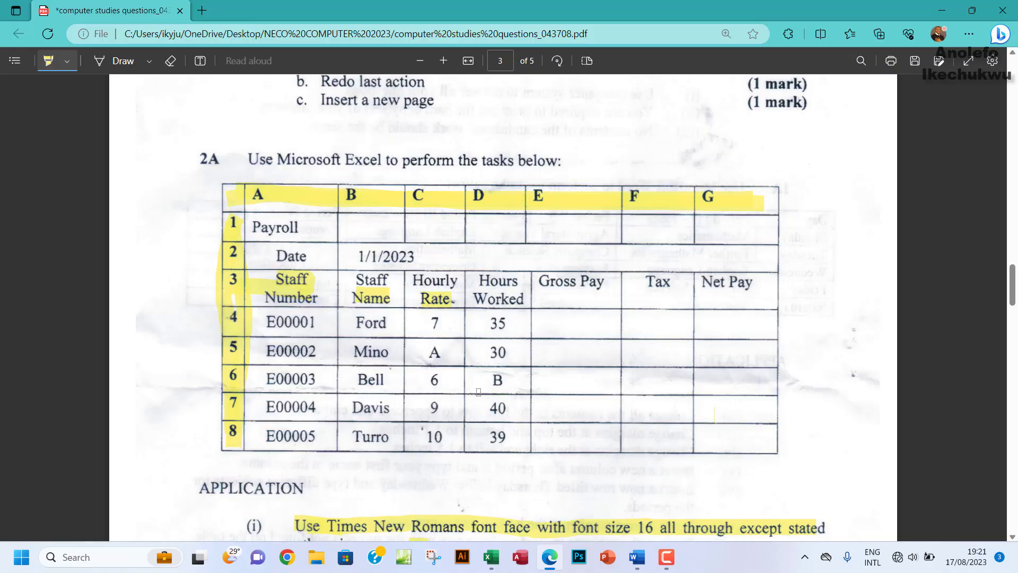
left_click(491, 556)
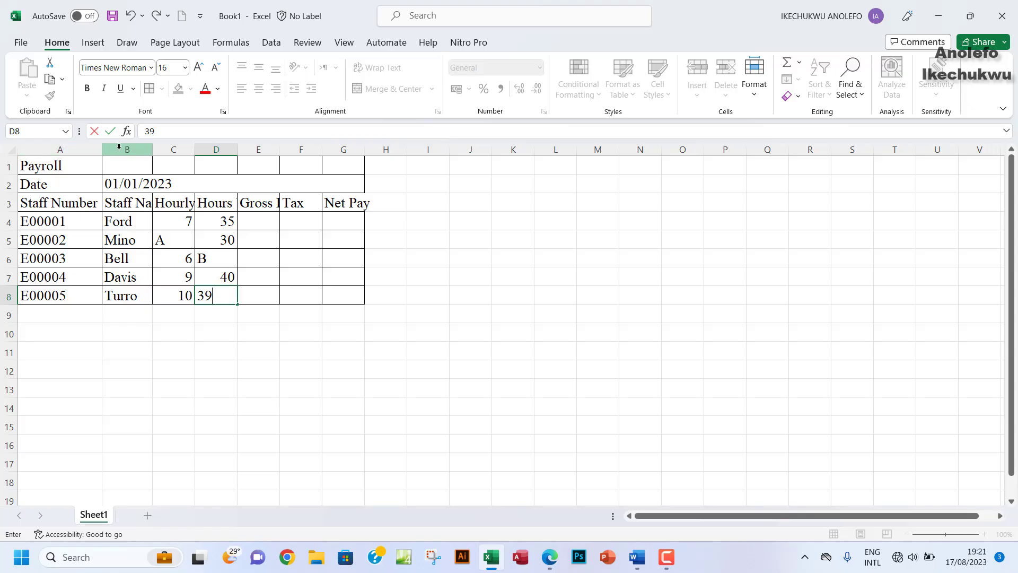
Step: Autofit columns B–G and turn on Wrap Text for headers A3:G3
left_click_drag(121, 149, 340, 170)
double_click(322, 153)
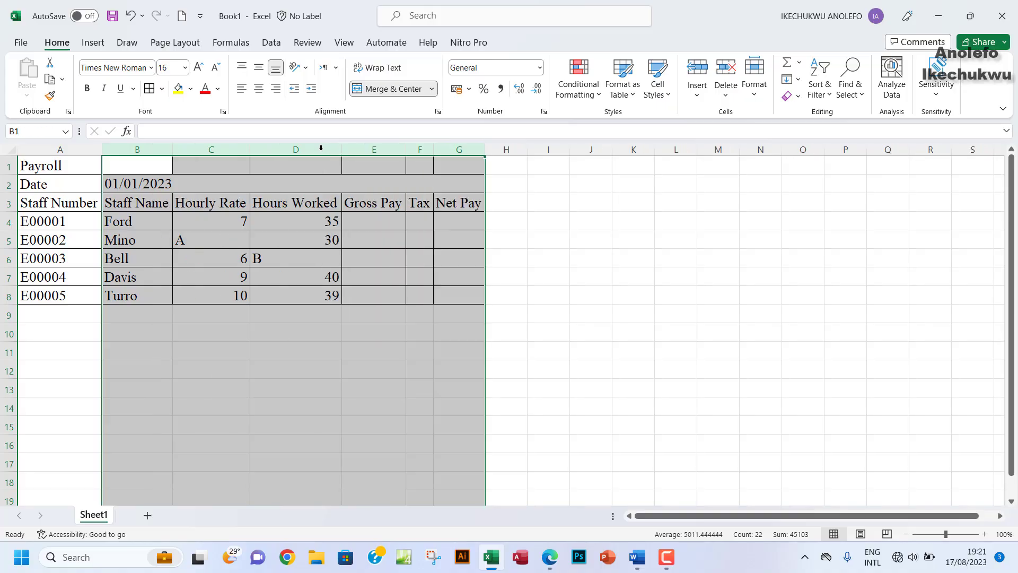
left_click(295, 235)
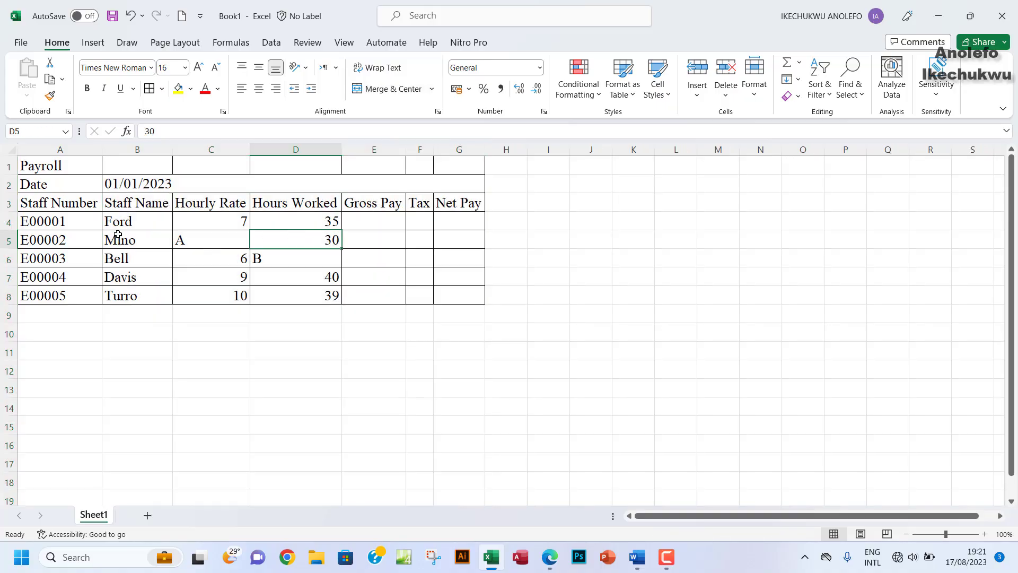
left_click(84, 202)
left_click_drag(84, 202, 451, 204)
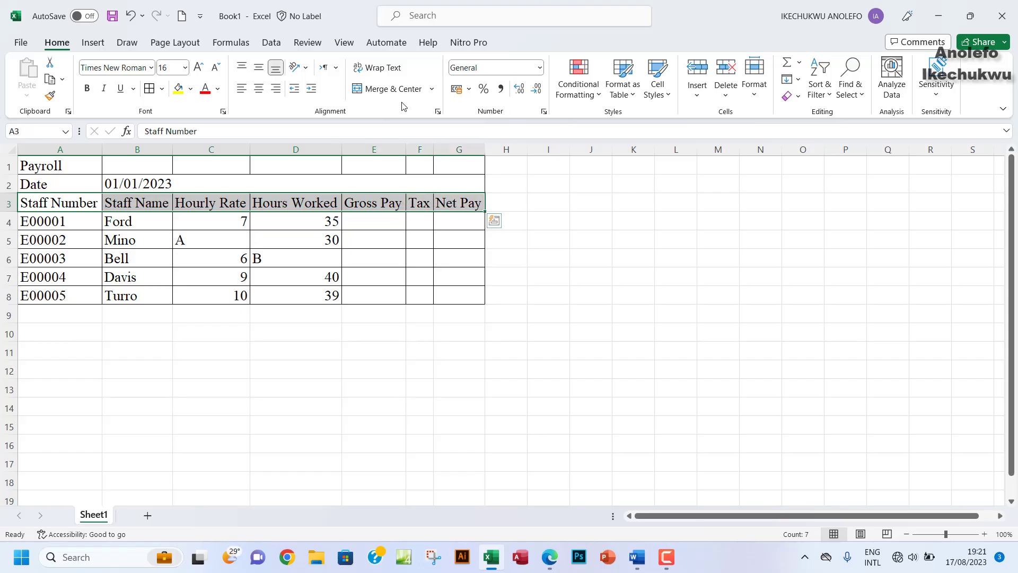
left_click(365, 71)
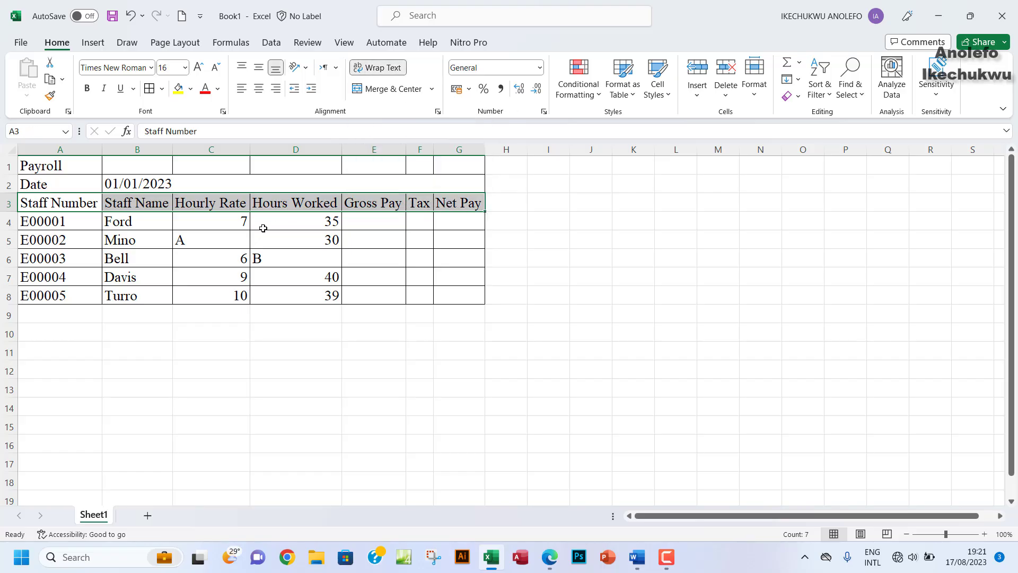
Step: Narrow columns A–D and heighten row 3 so the headers wrap onto two lines
left_click_drag(100, 151, 96, 151)
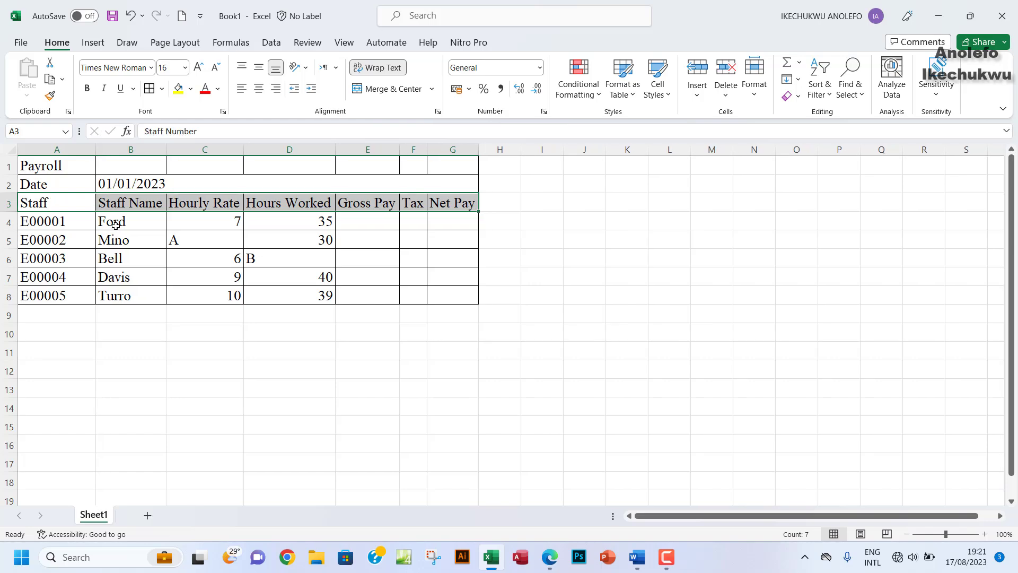
left_click_drag(12, 212, 7, 231)
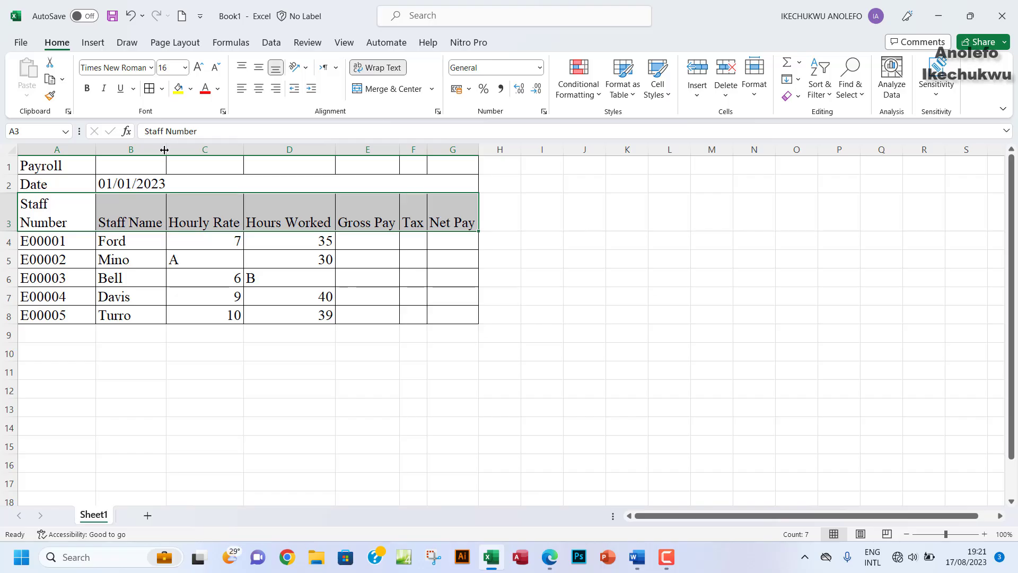
left_click_drag(165, 150, 158, 149)
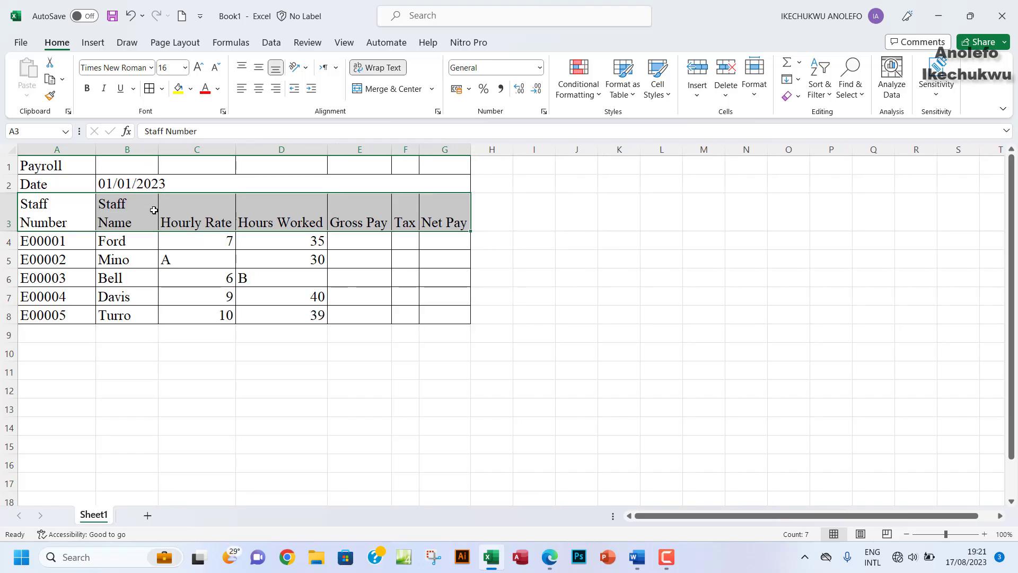
left_click(188, 215)
left_click_drag(236, 149, 220, 150)
left_click_drag(313, 149, 293, 159)
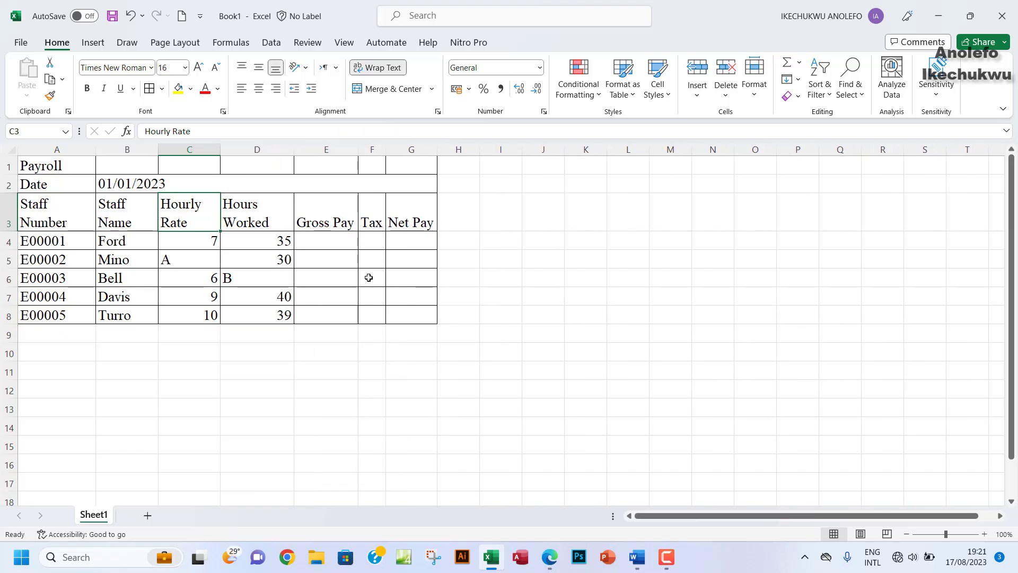
left_click(557, 560)
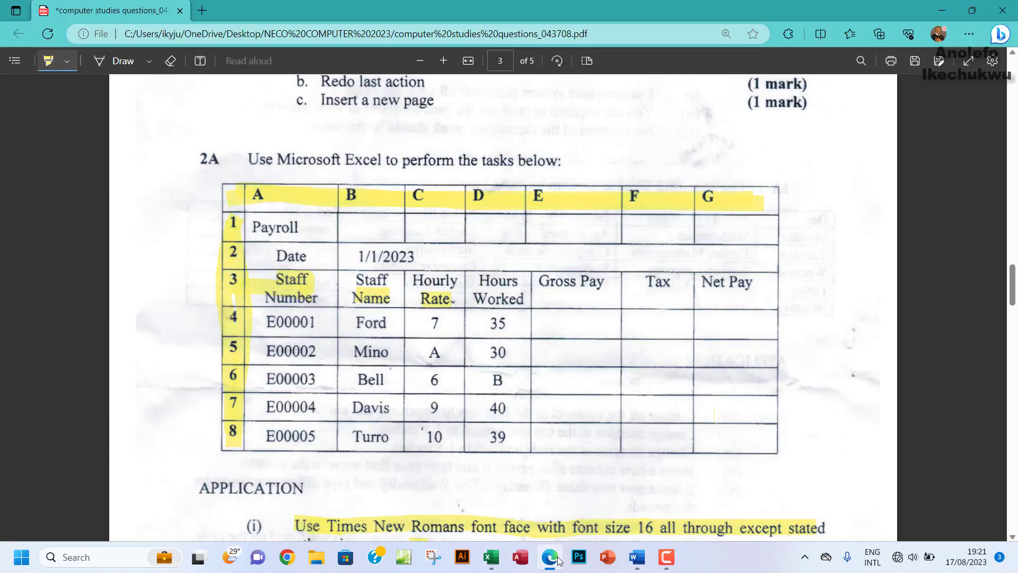
Step: Top-align the Gross Pay, Tax and Net Pay headers in E3:G3, checking against the exam PDF
left_click(558, 560)
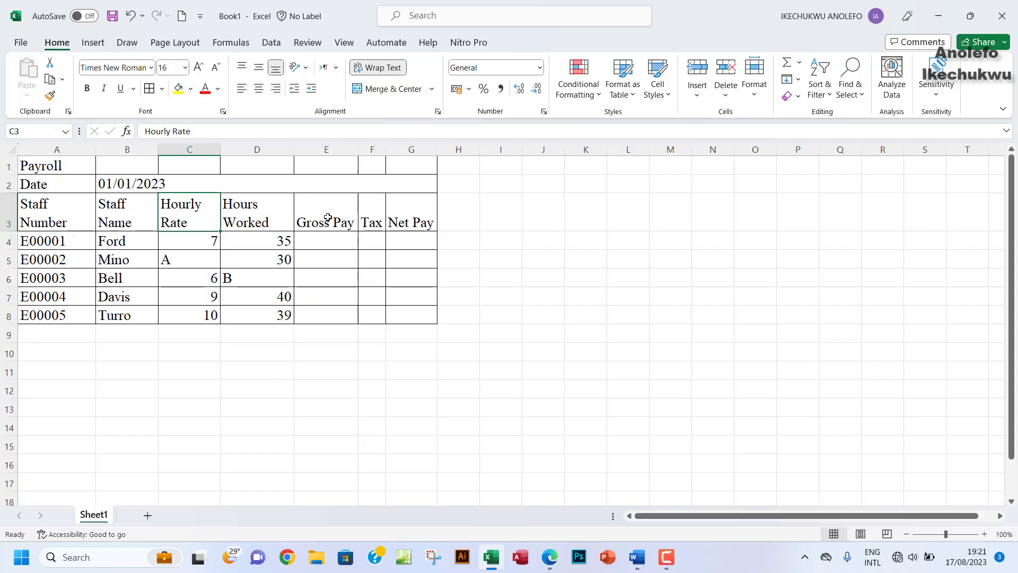
left_click_drag(323, 222, 418, 221)
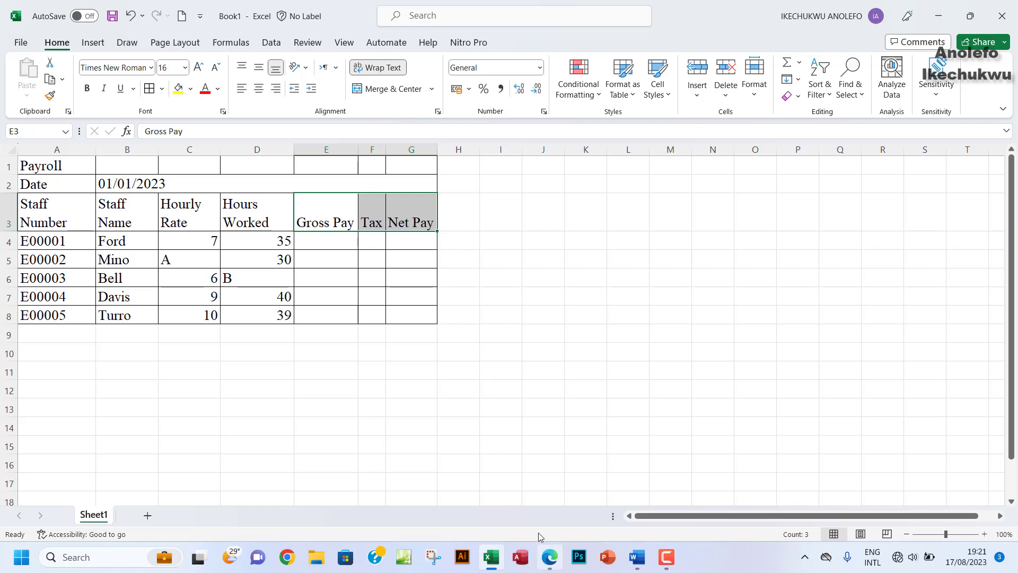
left_click(549, 557)
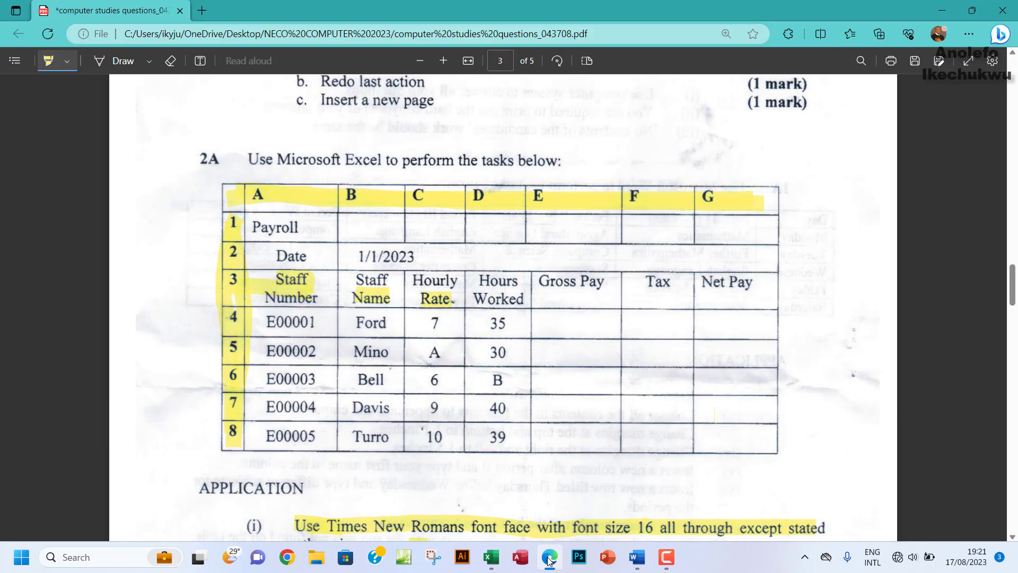
left_click(549, 558)
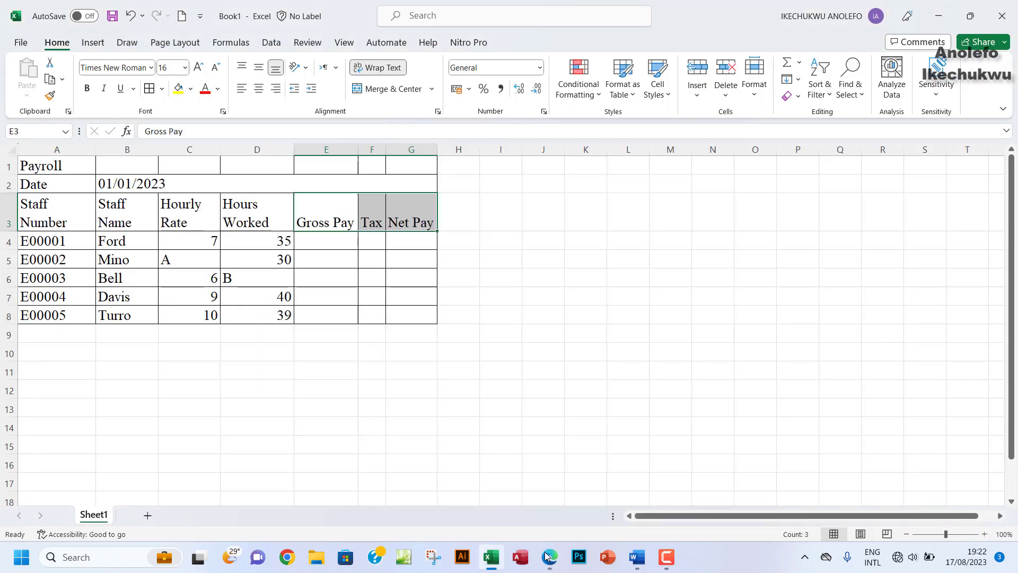
left_click(244, 67)
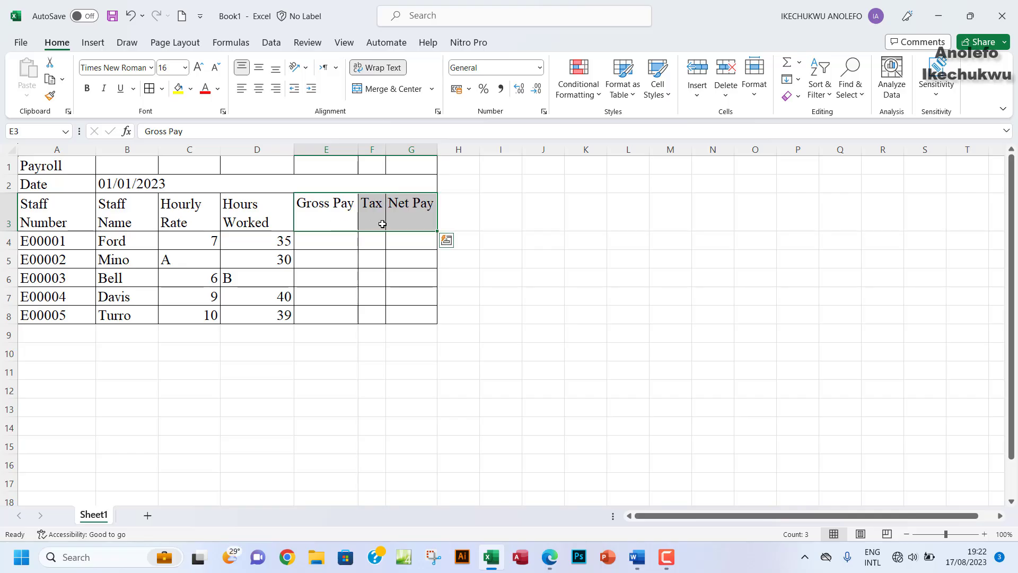
left_click(382, 224)
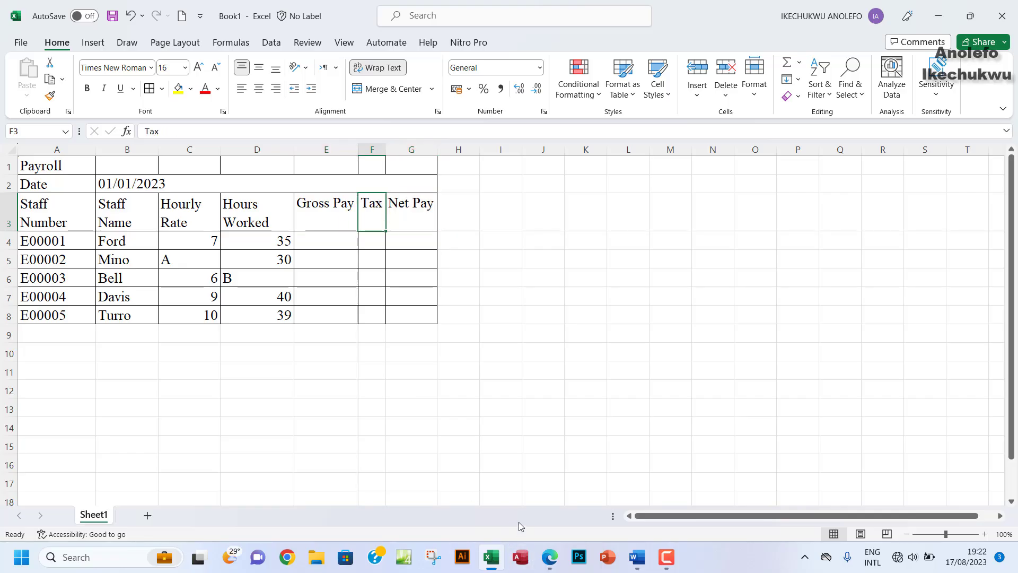
left_click(551, 558)
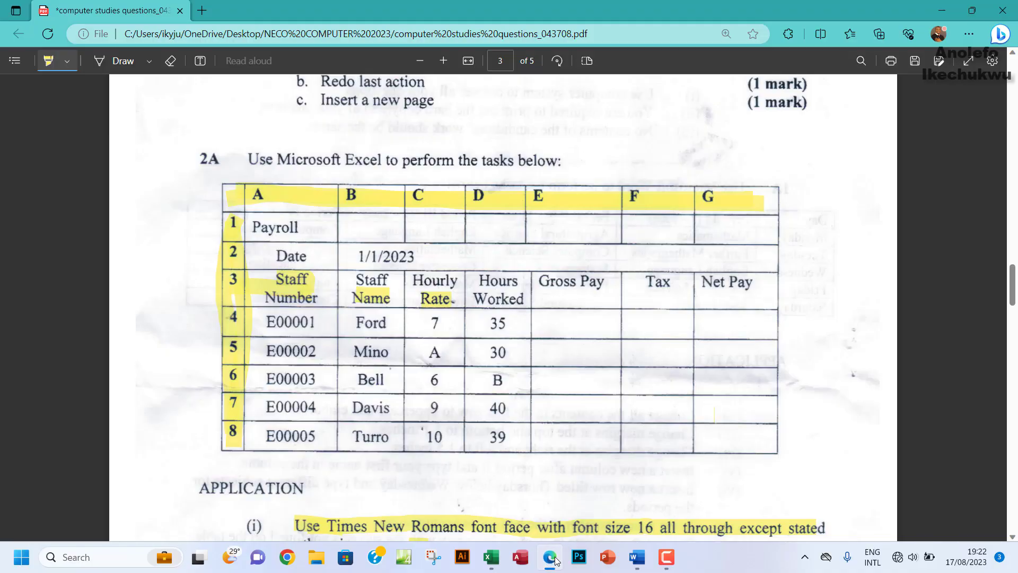
left_click(555, 560)
left_click(311, 216)
left_click_drag(311, 215, 397, 218)
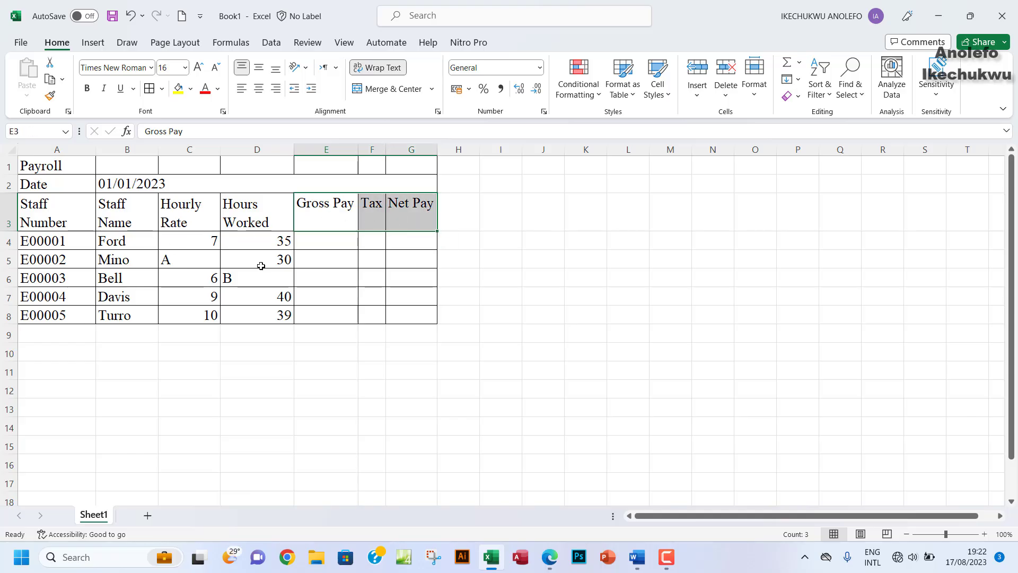
left_click(551, 558)
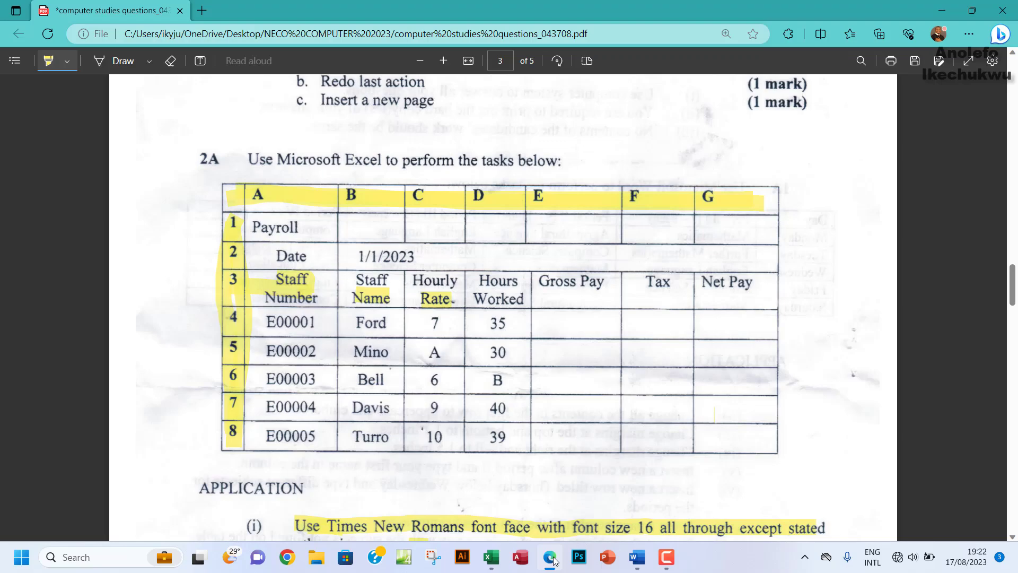
Step: Centre the staff data in A4:G8 both vertically and horizontally
left_click(552, 558)
left_click_drag(43, 239, 403, 313)
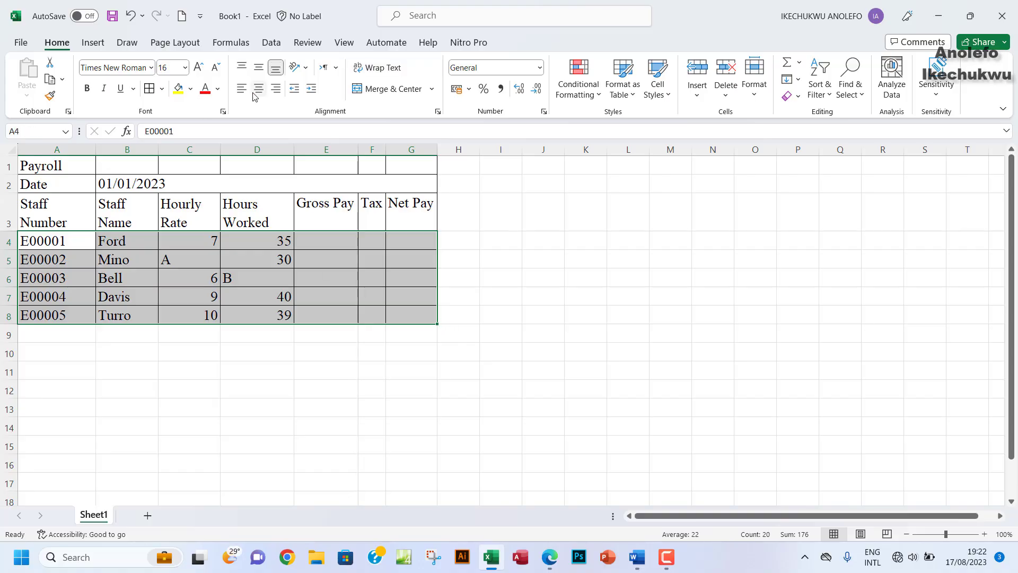
left_click(259, 70)
left_click(259, 88)
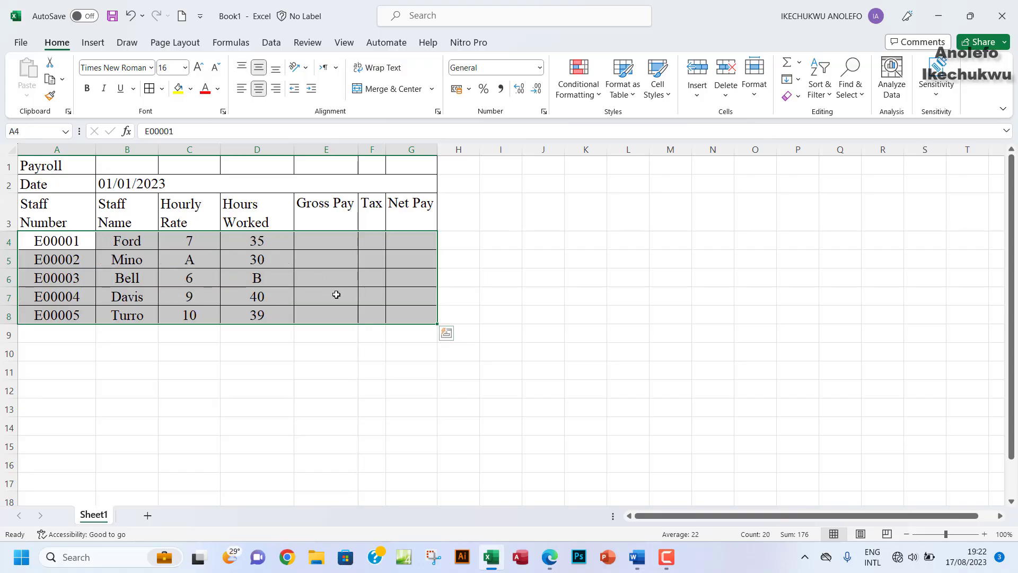
left_click(555, 560)
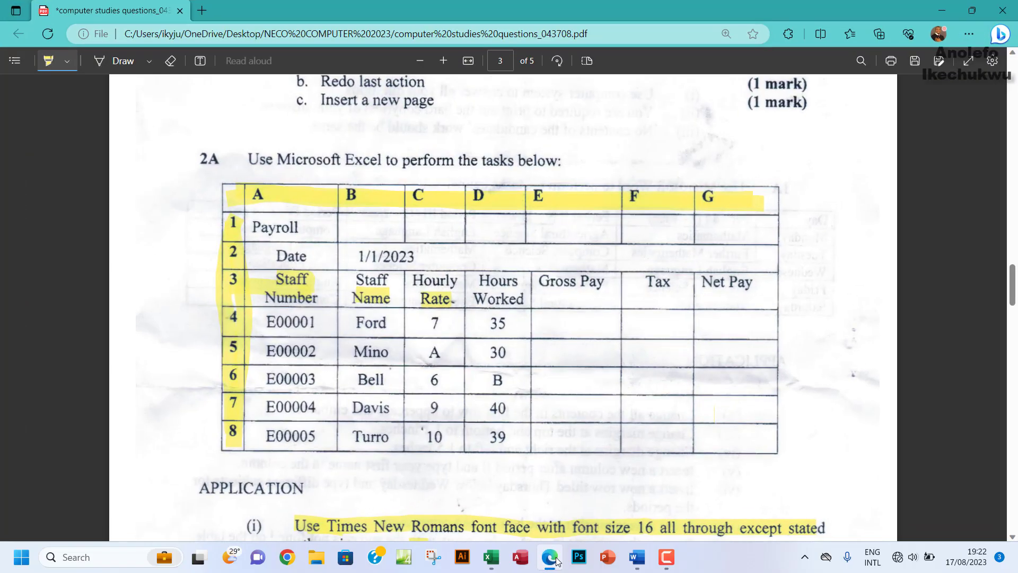
left_click(556, 560)
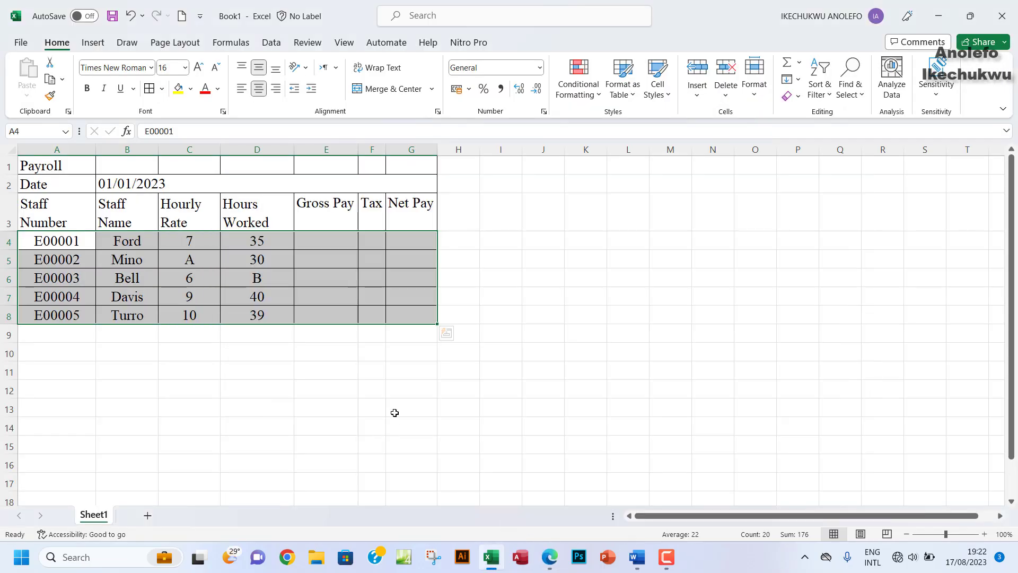
Step: Centre the A3:D3 headers horizontally and align them to the top
left_click_drag(59, 208, 253, 221)
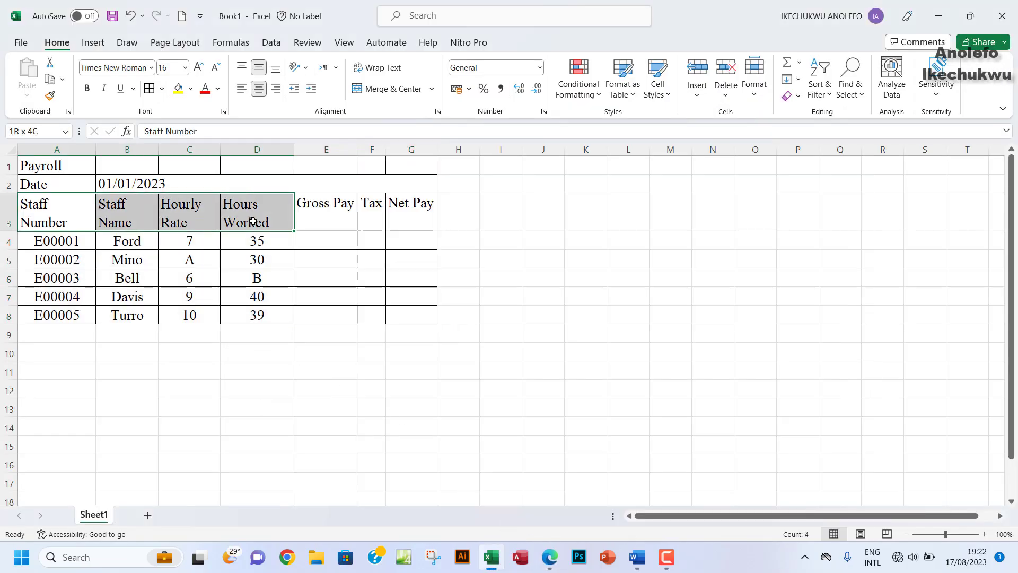
left_click(258, 90)
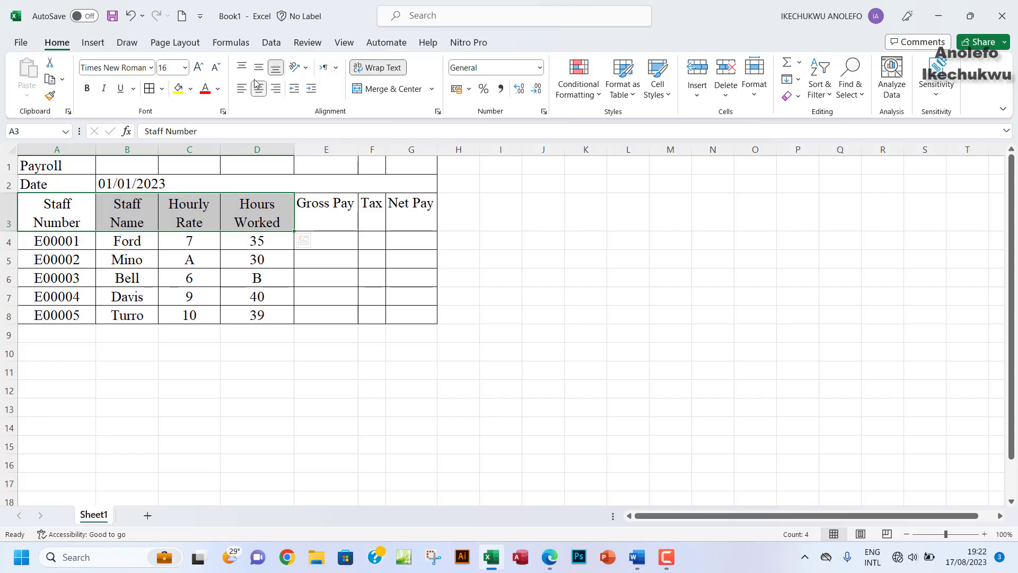
left_click(258, 68)
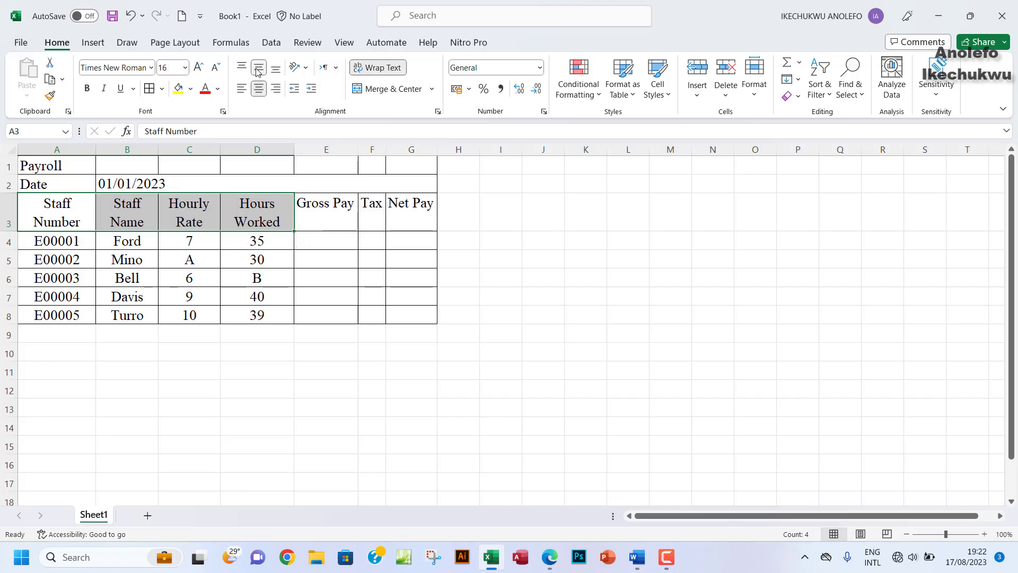
left_click(241, 66)
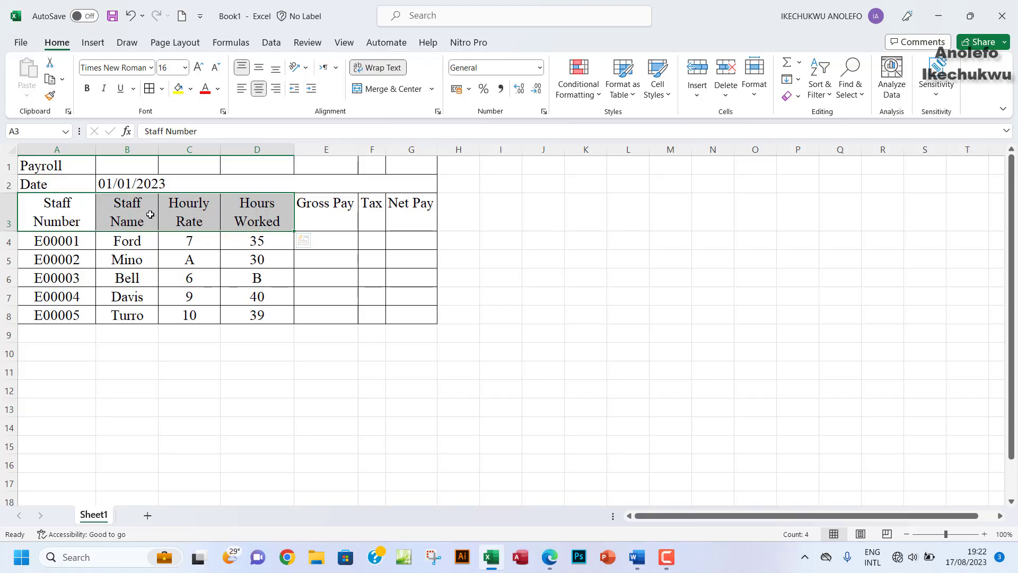
left_click(550, 558)
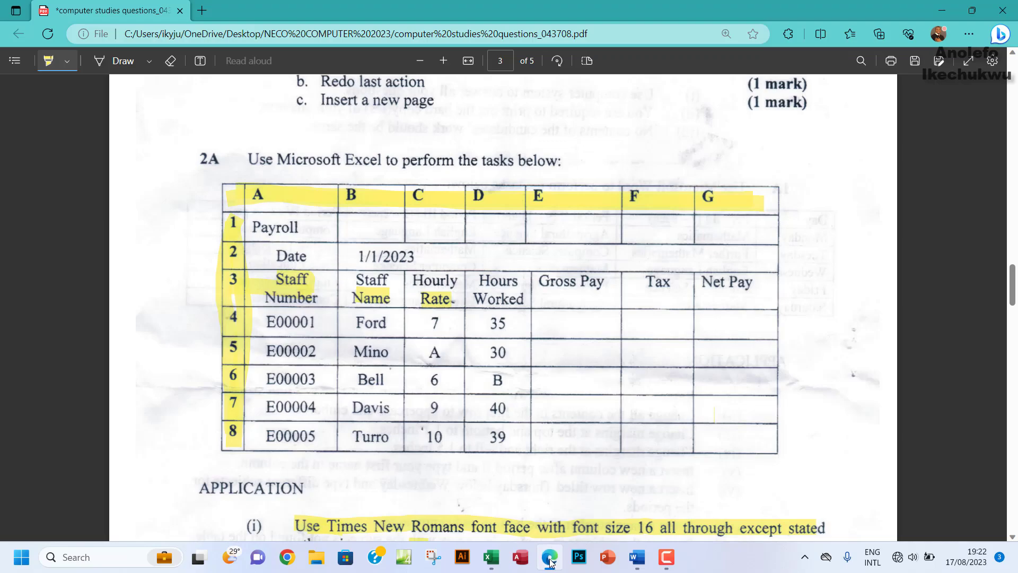
left_click(550, 559)
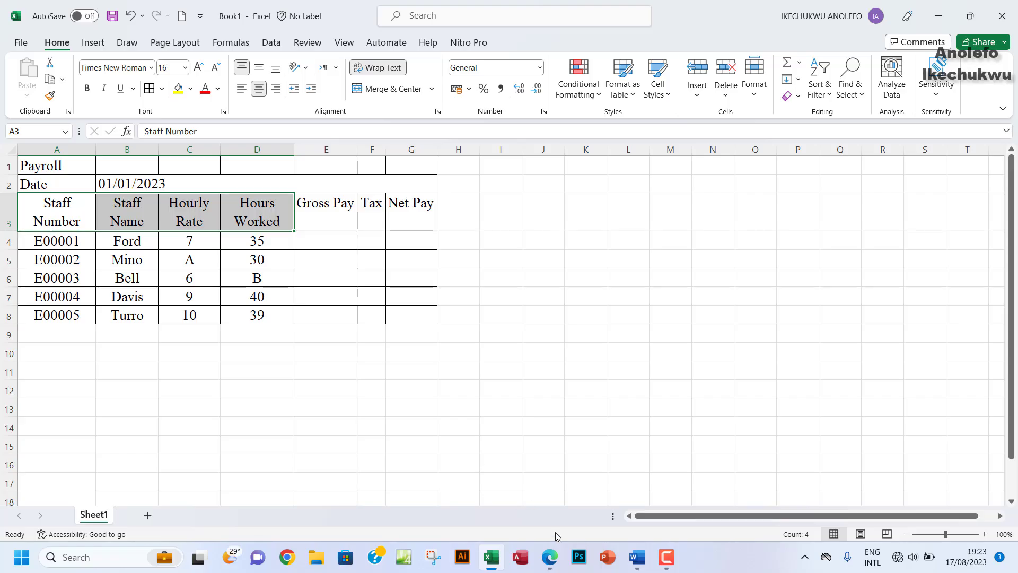
left_click(550, 556)
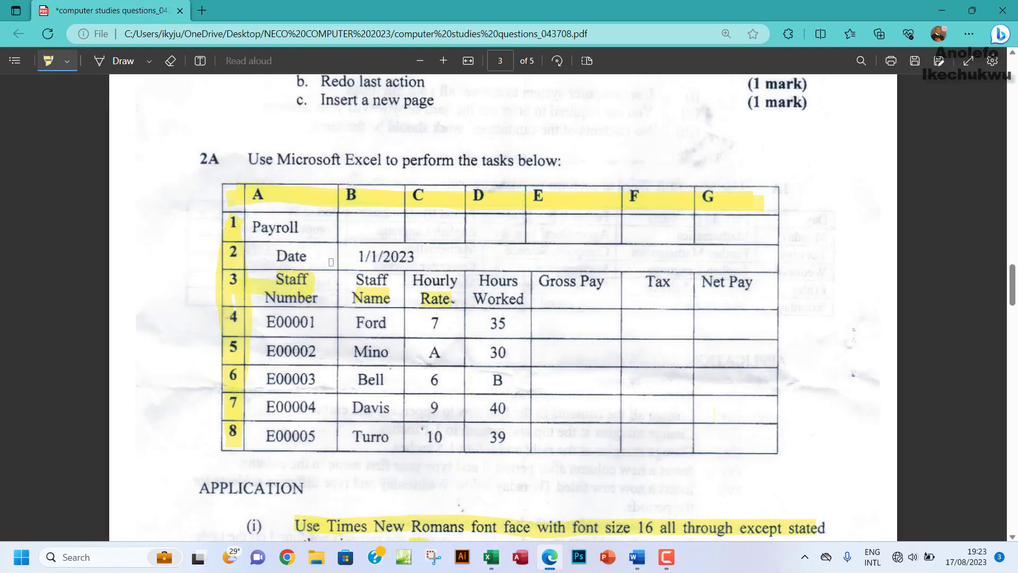
Step: Highlight item (ii) 'Reproduce the table above.' in the PDF's APPLICATION list
scroll(331, 262, "down", 7)
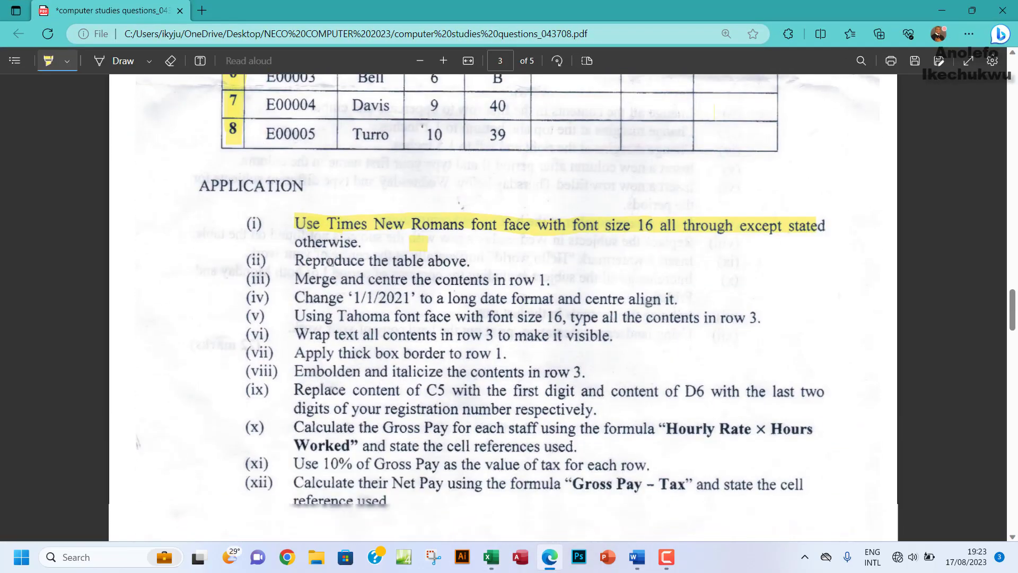
left_click_drag(293, 190, 465, 192)
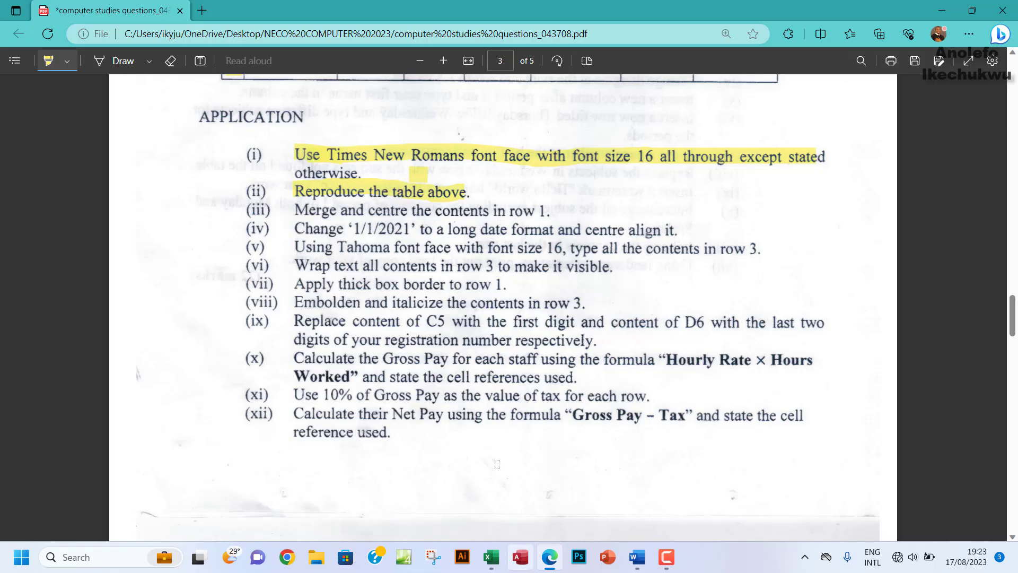
left_click(490, 556)
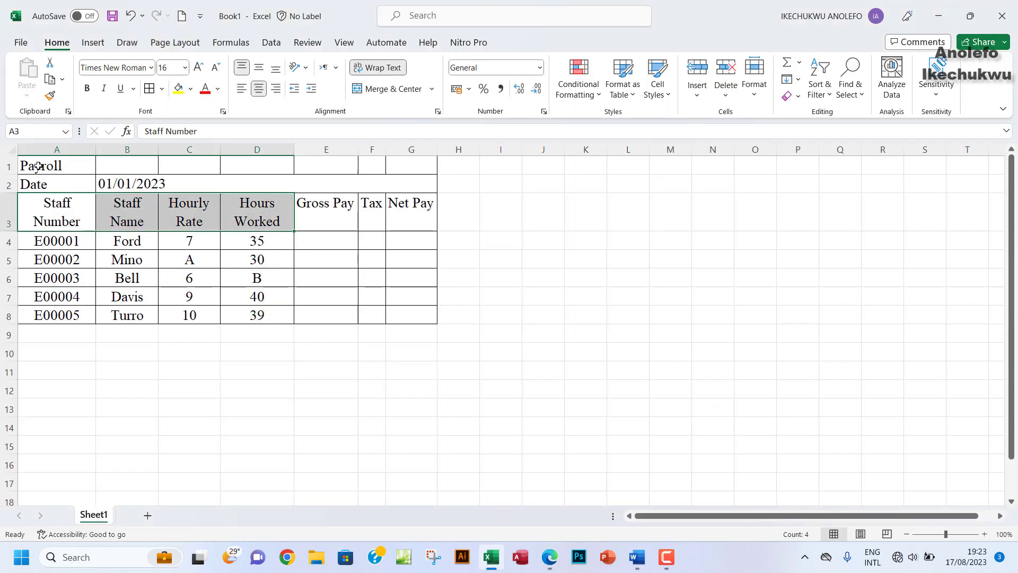
Step: Merge and centre A1:G1 so Payroll sits centred over the table
left_click_drag(39, 166, 428, 164)
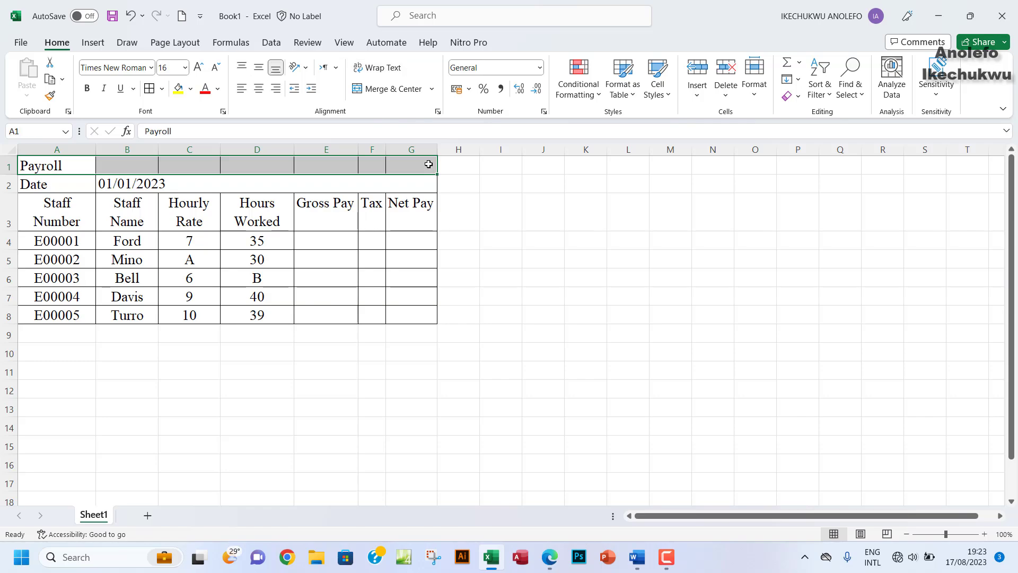
left_click(431, 88)
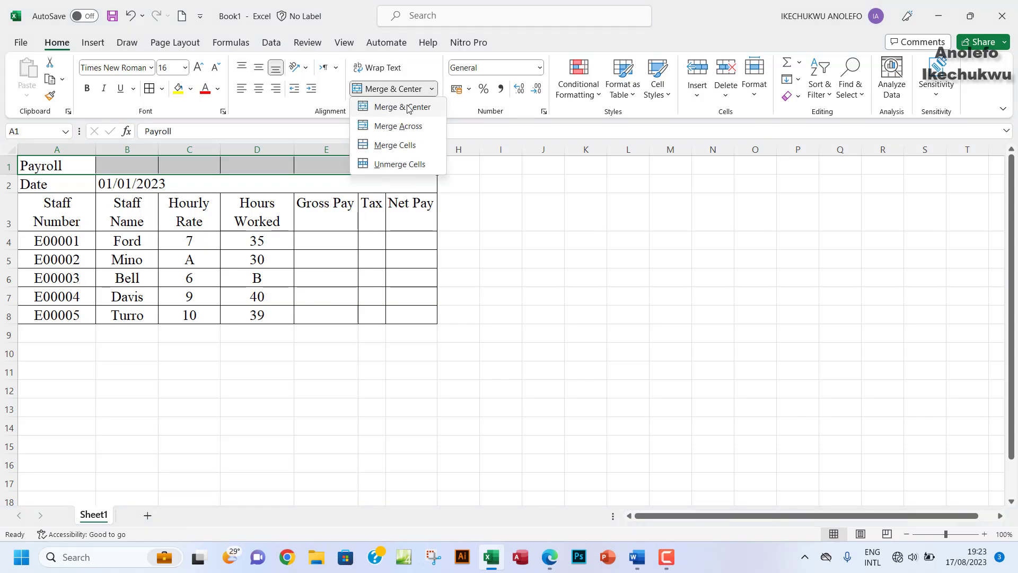
left_click(409, 108)
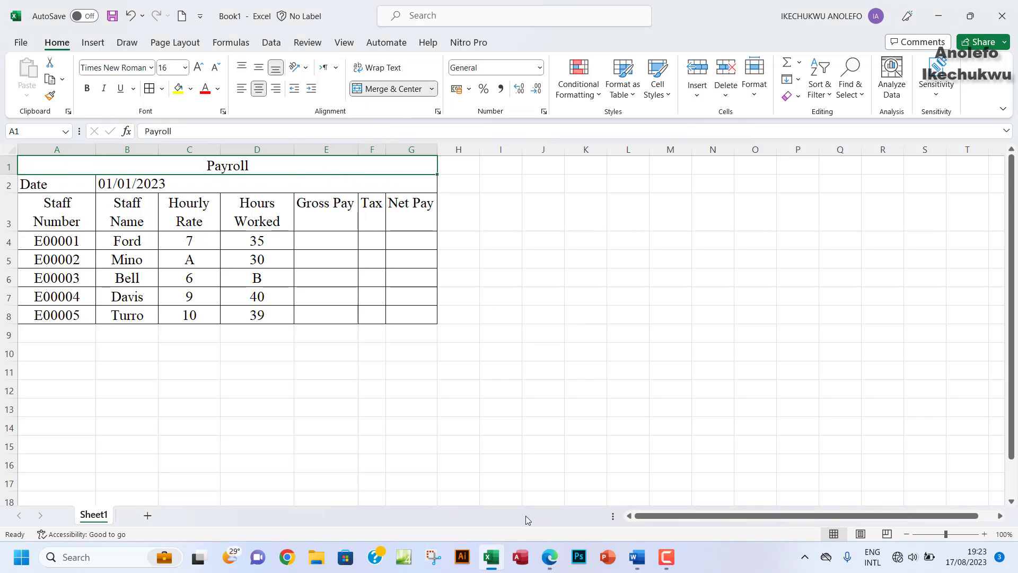
Step: Highlight the merge task and the following date-format task in the exam PDF
left_click(550, 557)
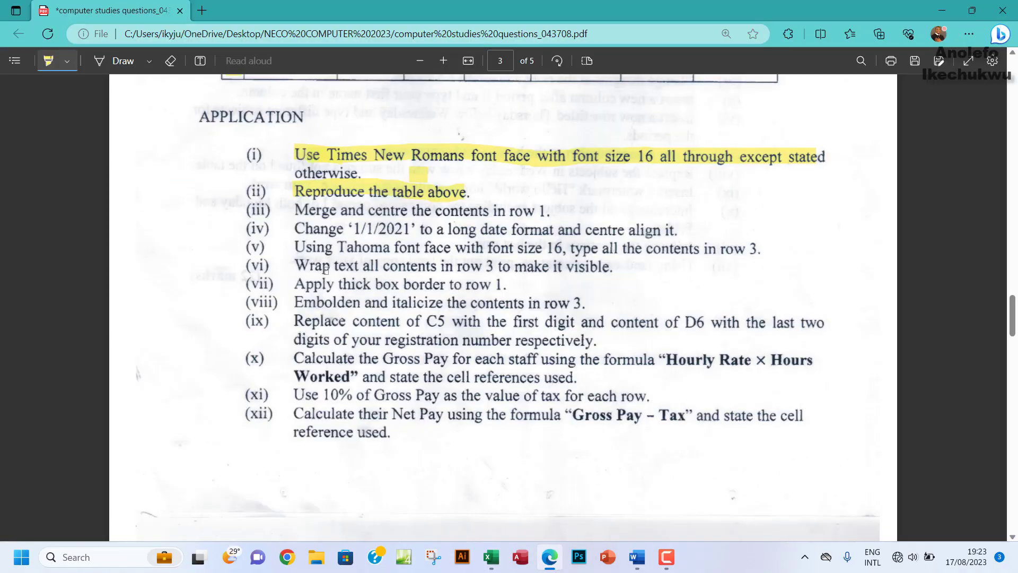
left_click_drag(296, 207, 546, 212)
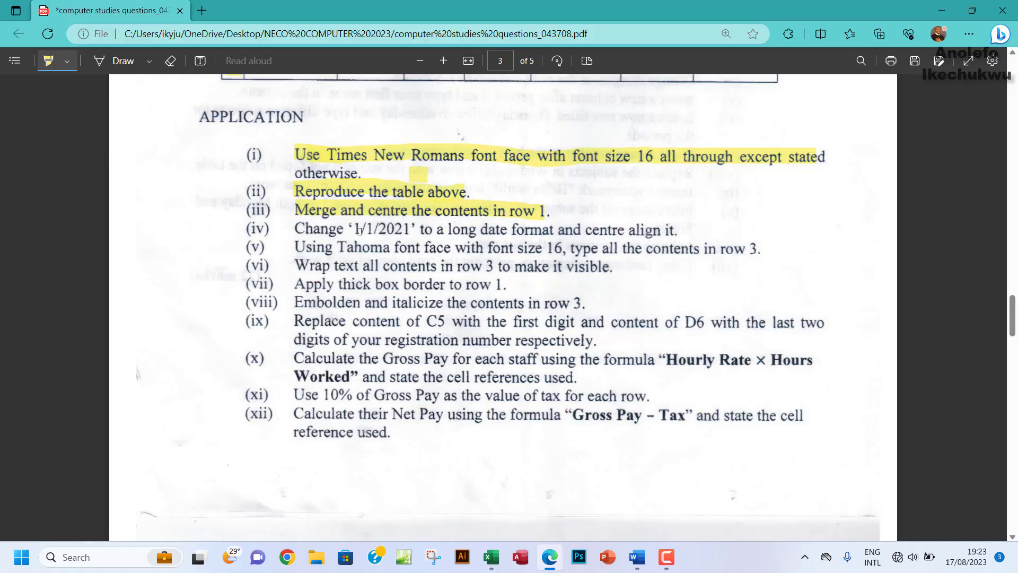
left_click_drag(356, 230, 398, 233)
left_click(491, 556)
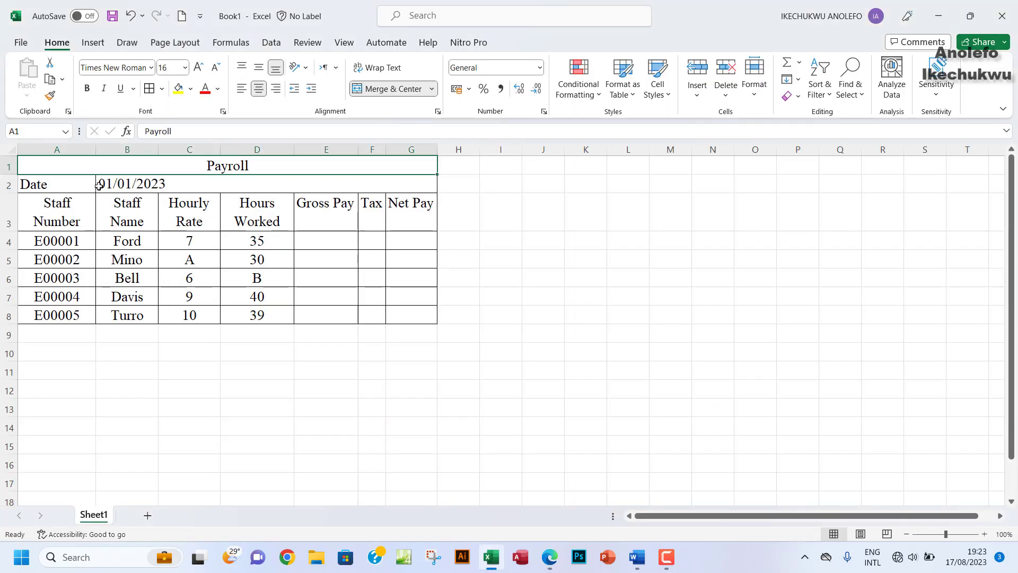
Step: Give B2 the long date format so it reads Sunday, 1 January 2023, centred
left_click(134, 182)
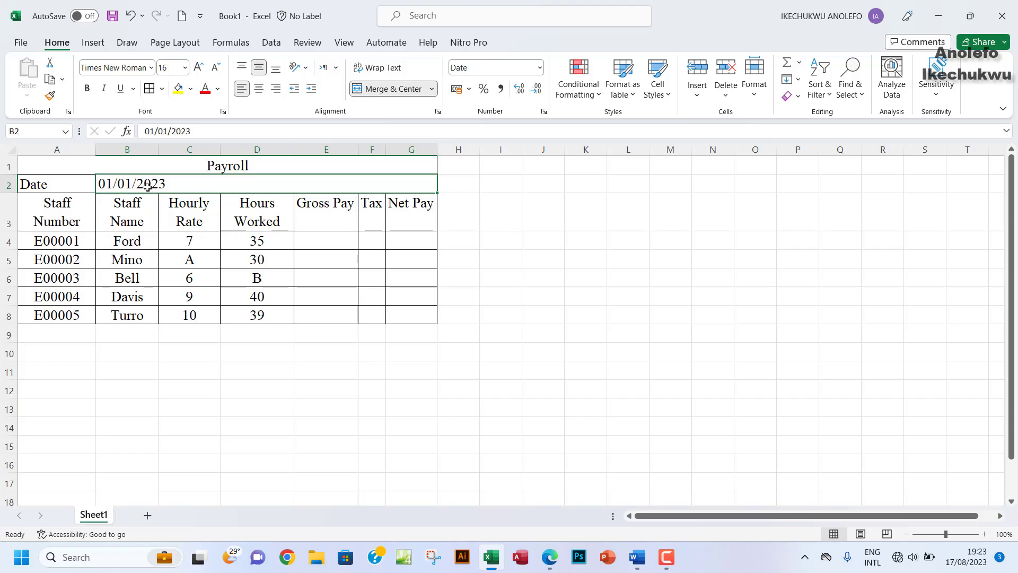
right_click(147, 187)
left_click(223, 442)
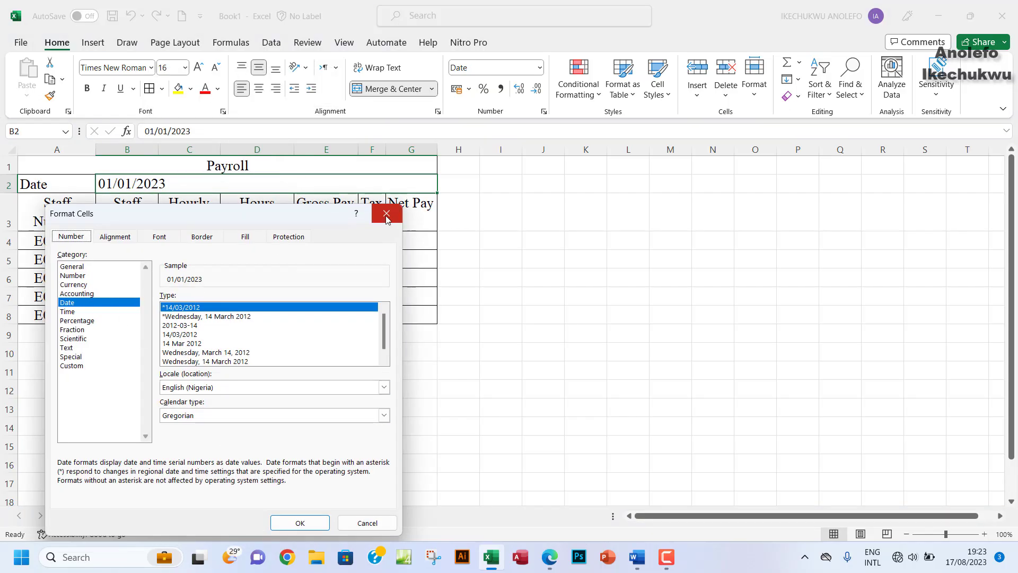
left_click(387, 213)
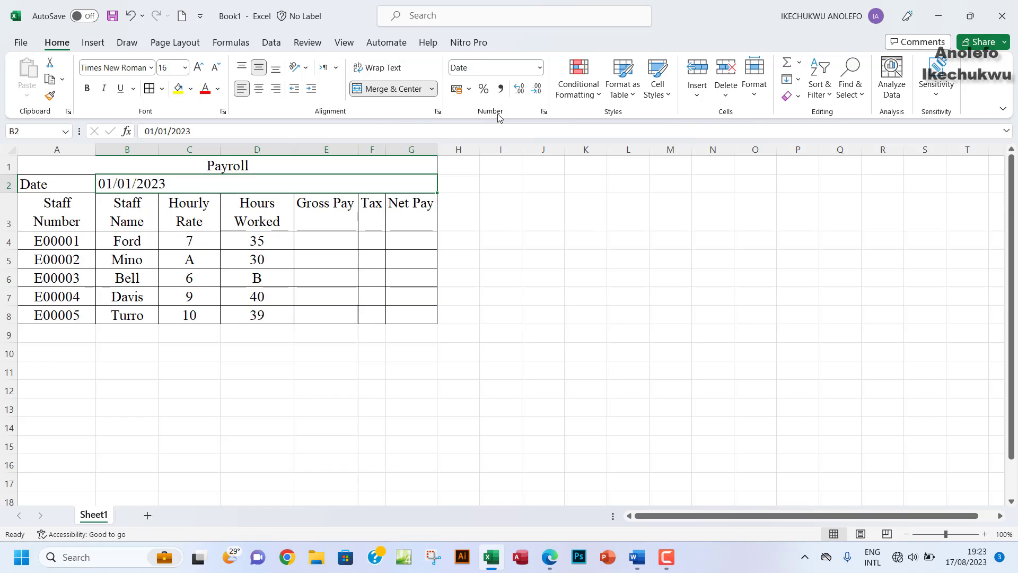
left_click(544, 112)
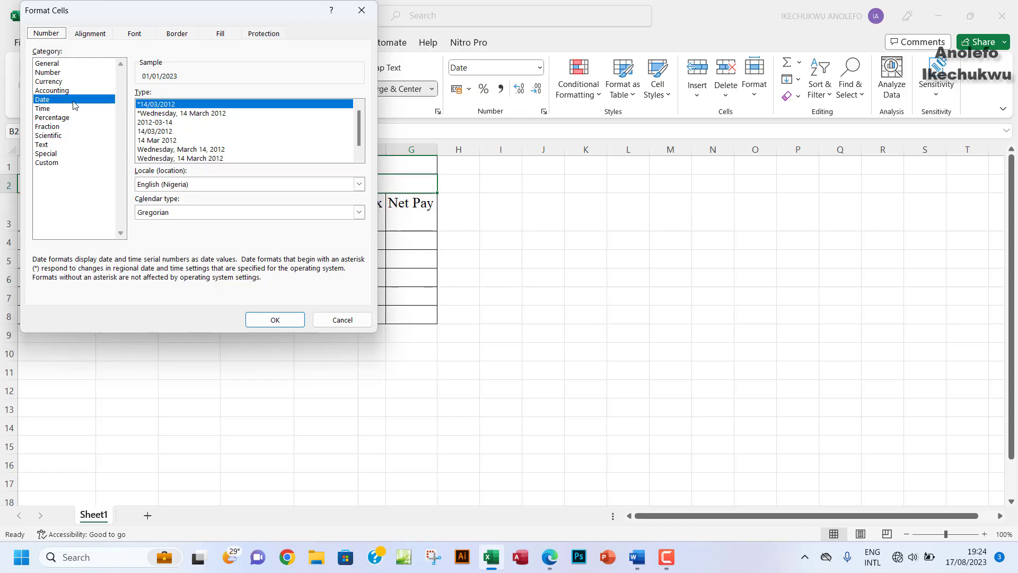
left_click(172, 114)
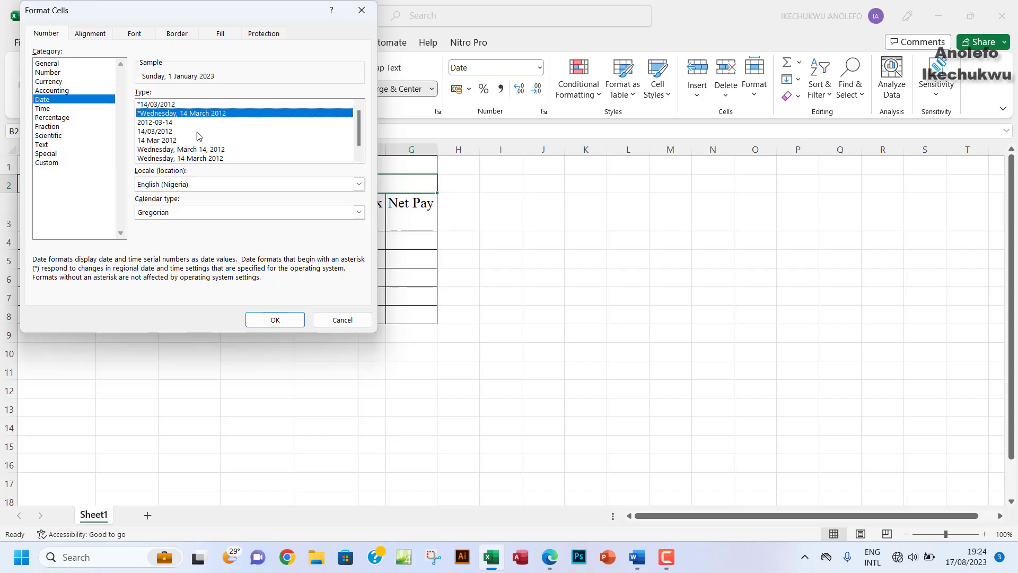
left_click(274, 320)
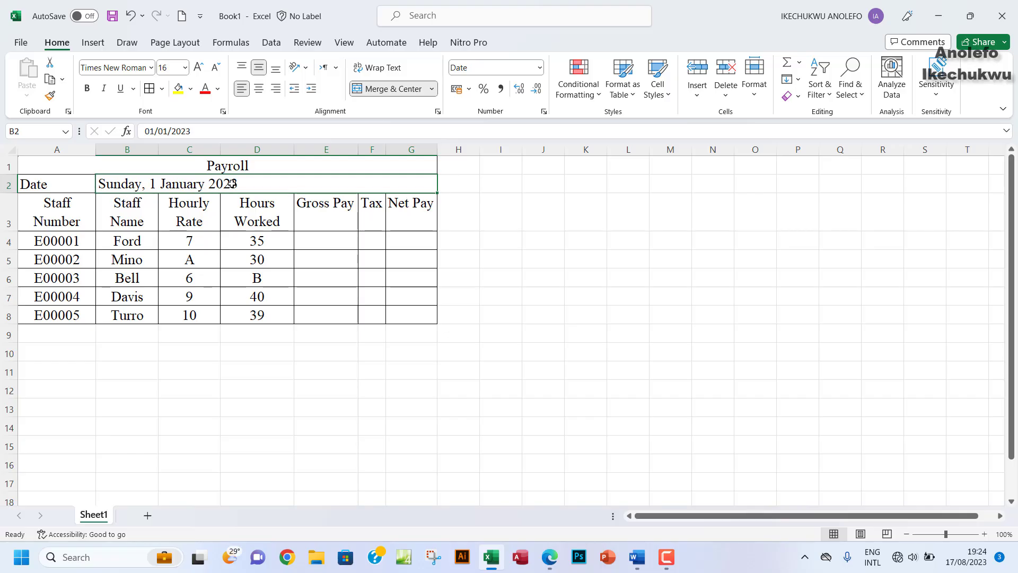
left_click(550, 560)
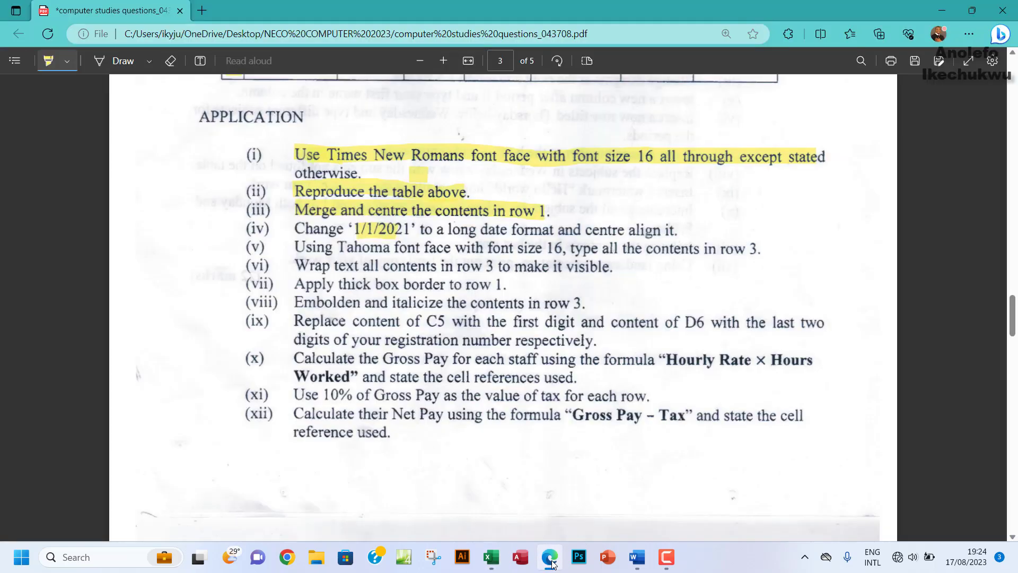
left_click(550, 559)
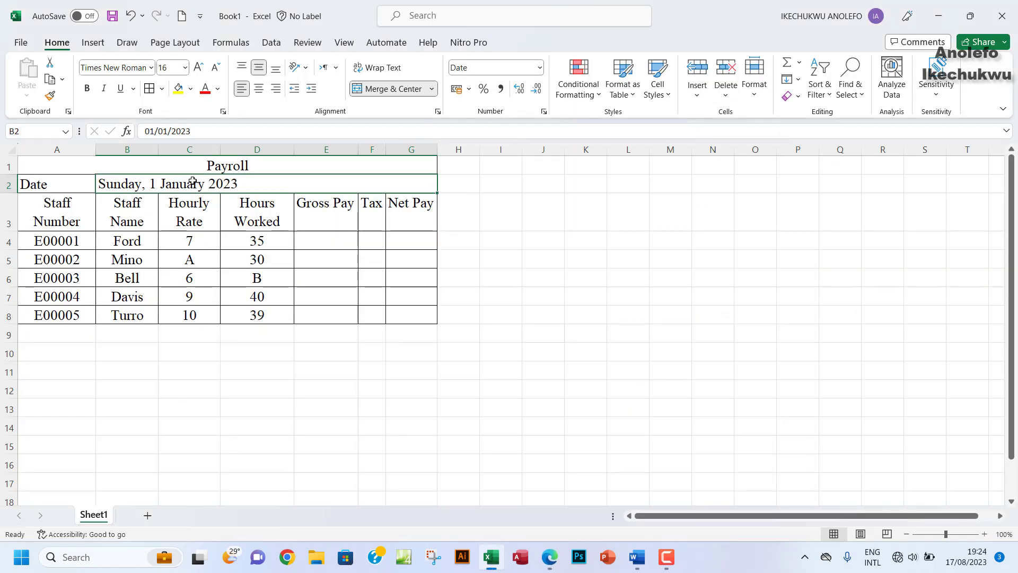
left_click(258, 88)
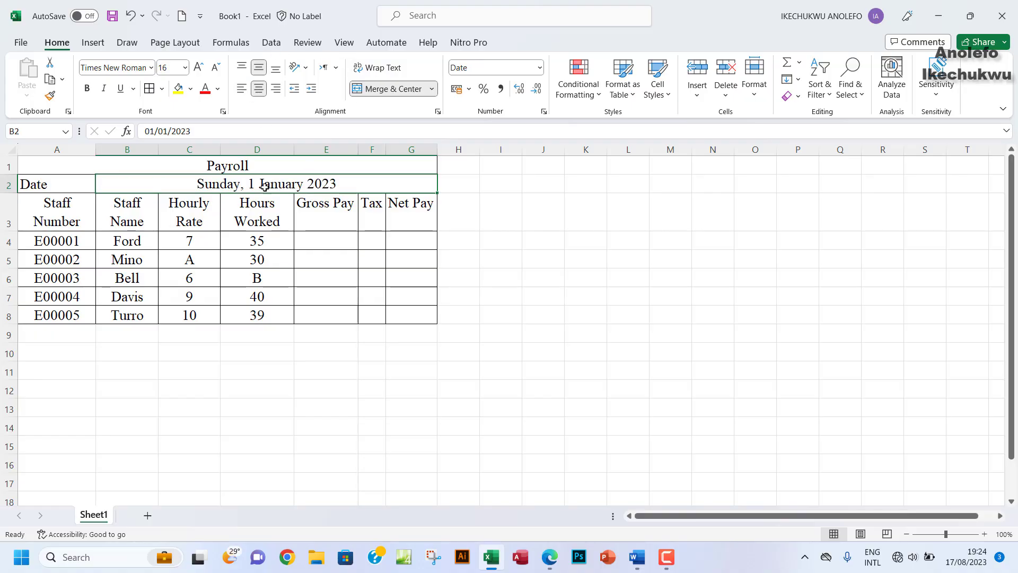
left_click(550, 558)
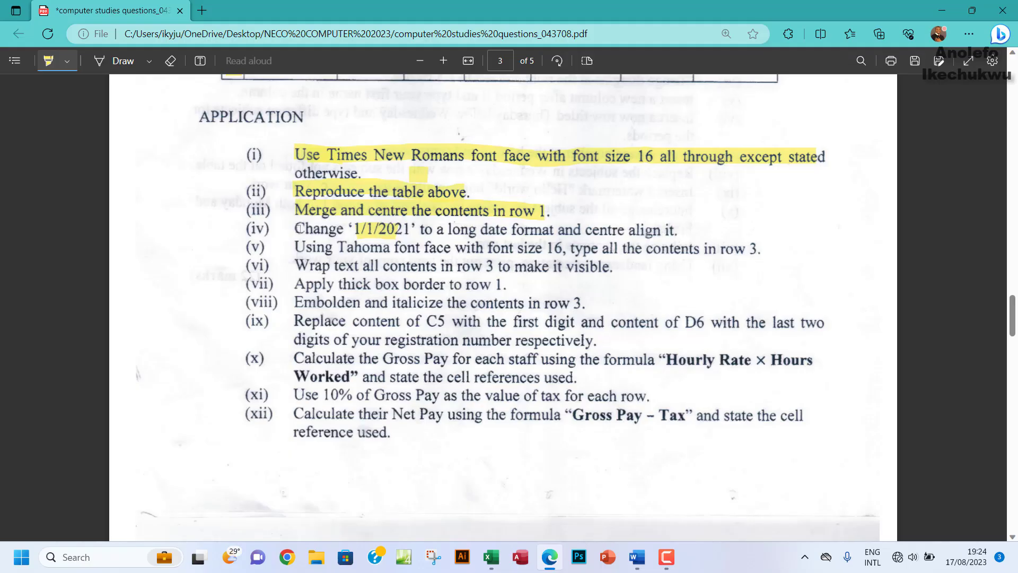
Step: Highlight instruction (iv) on the long date format, then select headers A3:G3 in Excel
left_click_drag(299, 227, 674, 231)
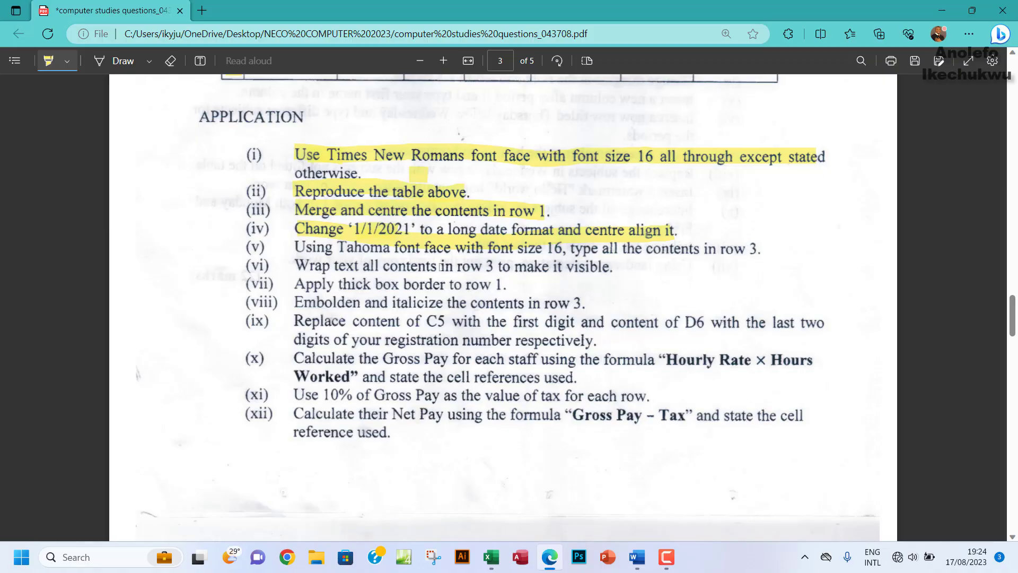
left_click(490, 556)
left_click_drag(39, 220, 412, 212)
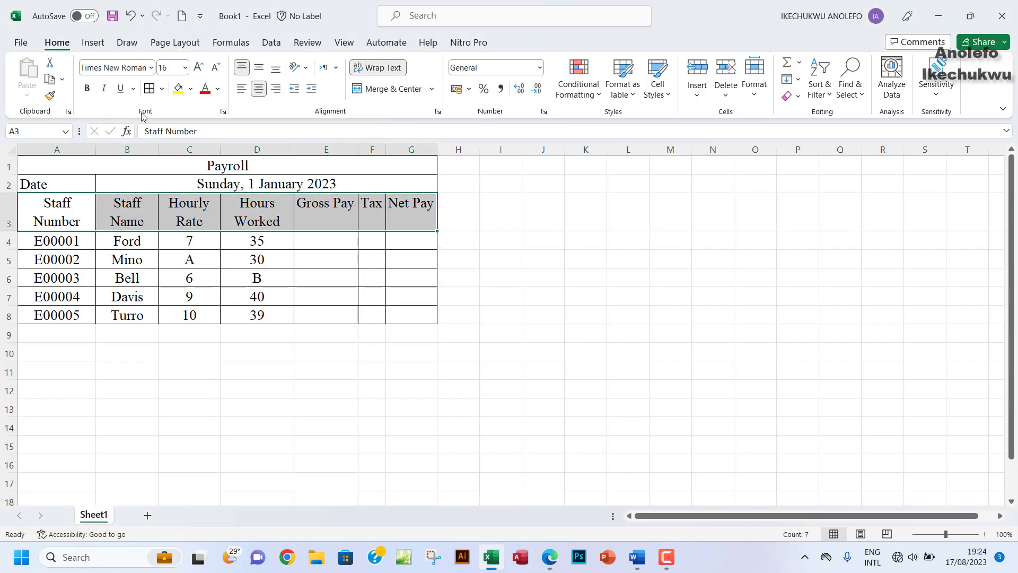
Step: Apply the Tahoma font to the A3:G3 header row
left_click(151, 67)
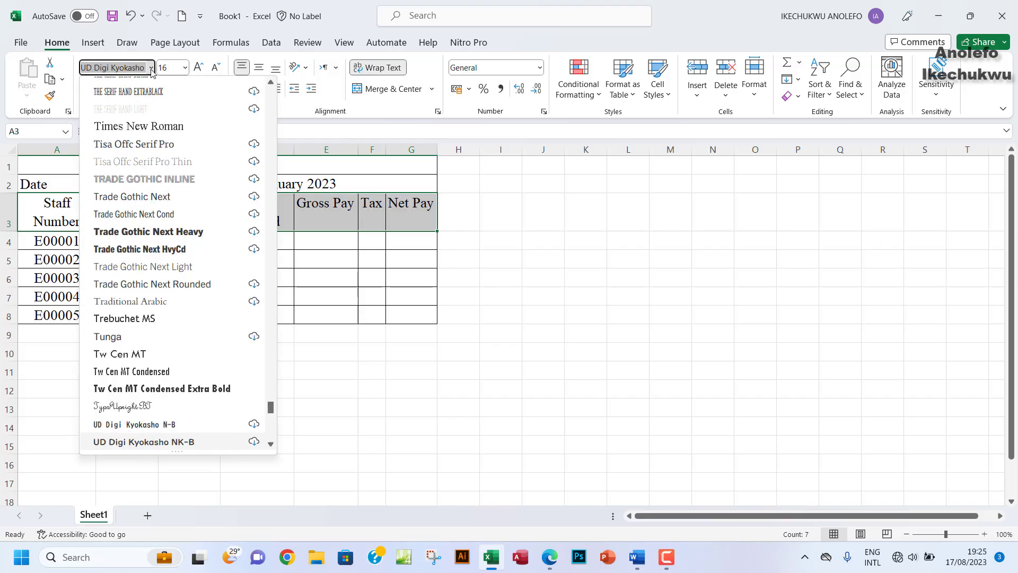
type("Tahoma")
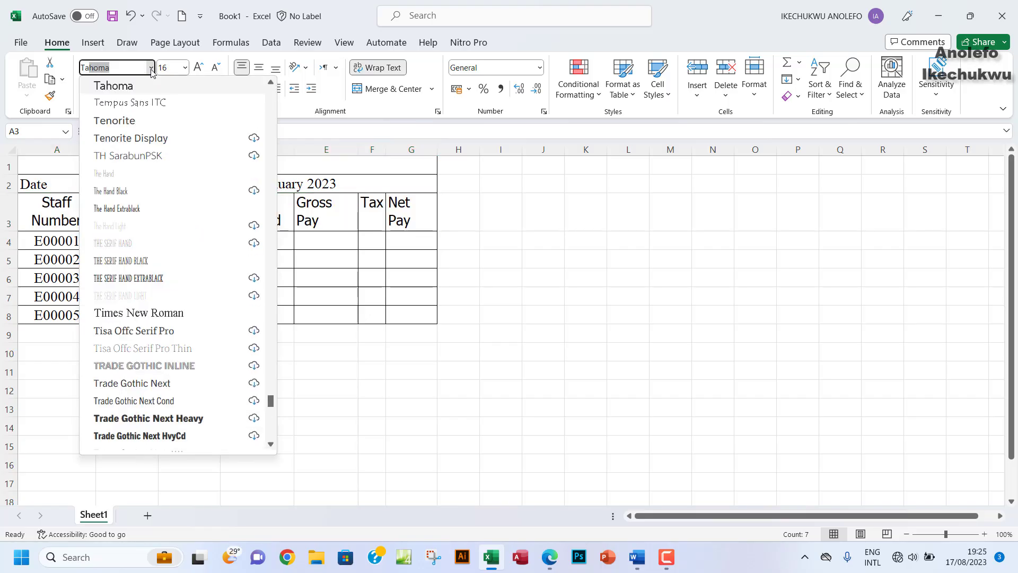
key("Return")
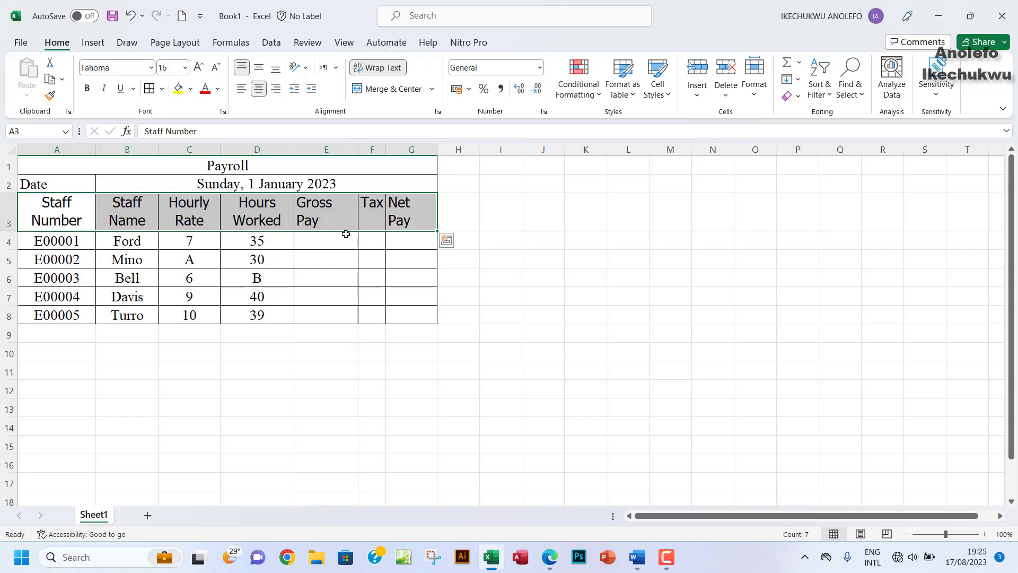
Step: Widen columns E and G so the Gross Pay and Net Pay headers fit
left_click(335, 220)
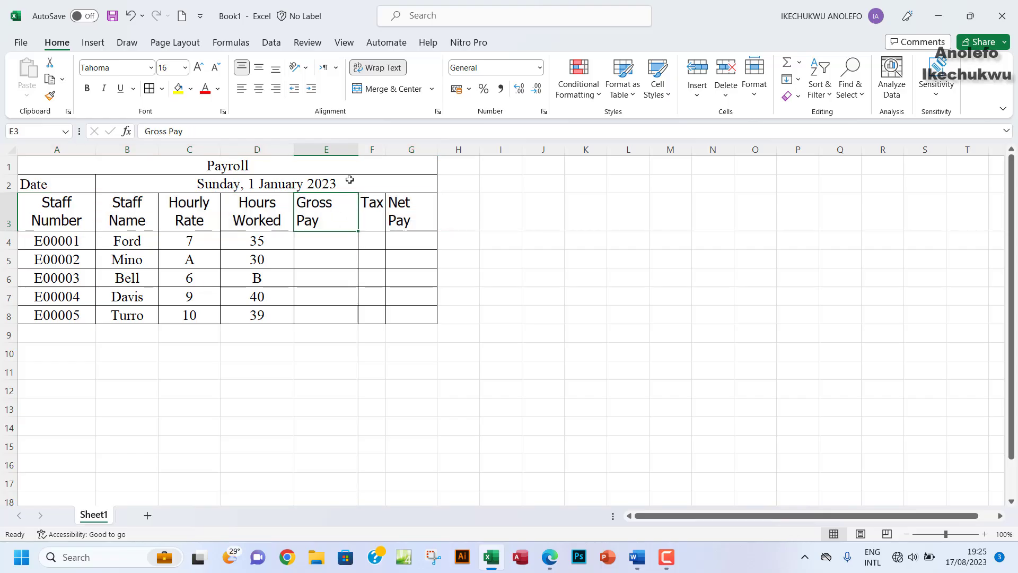
left_click_drag(358, 150, 371, 157)
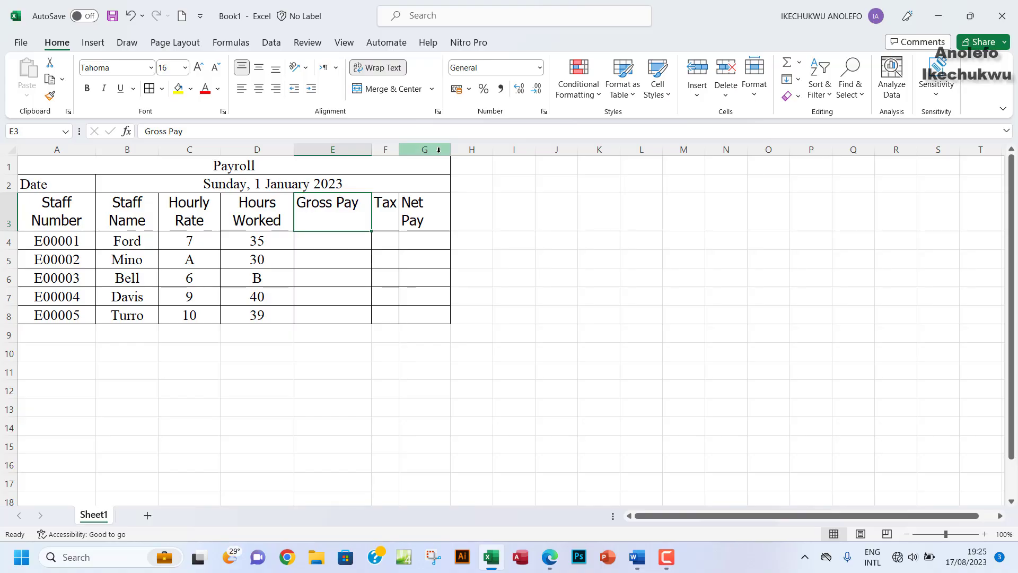
mouse_move(451, 150)
left_mouse_down()
mouse_move(468, 153)
mouse_move(458, 151)
left_mouse_up()
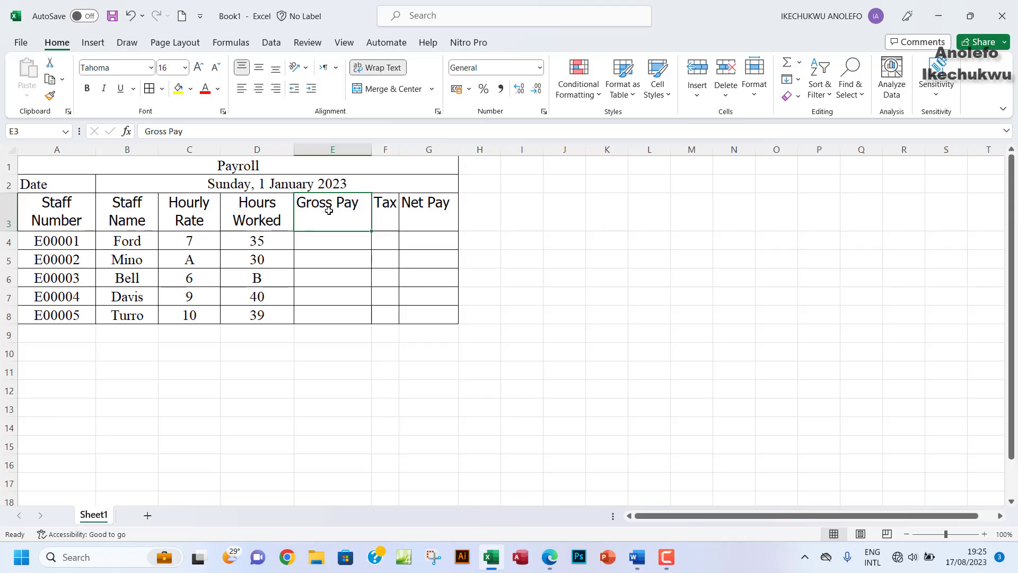
Step: Centre the Gross Pay, Tax and Net Pay headers horizontally, leaving top alignment
left_click_drag(333, 208, 429, 204)
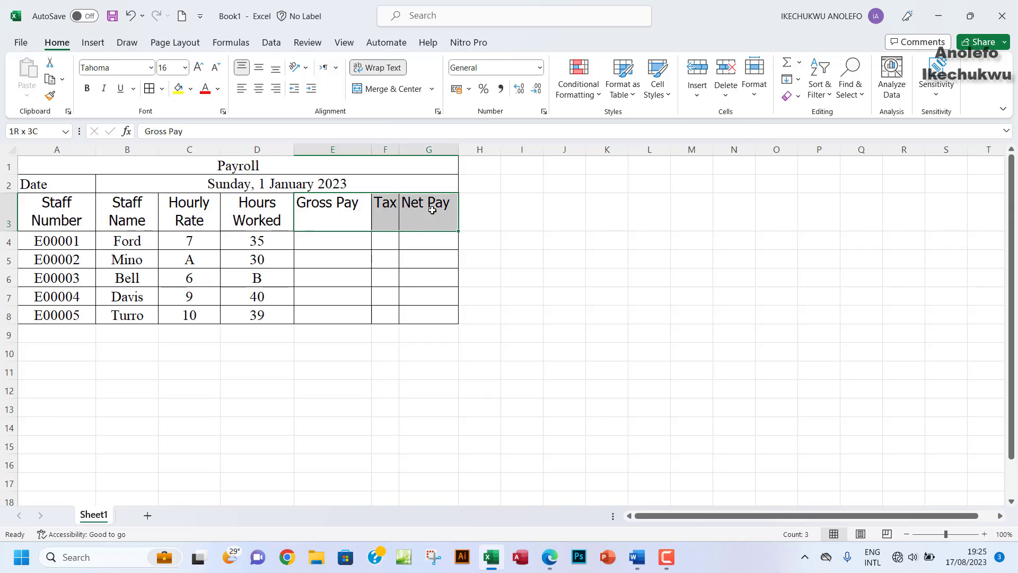
left_click(259, 73)
left_click(242, 67)
left_click(259, 91)
left_click(416, 216)
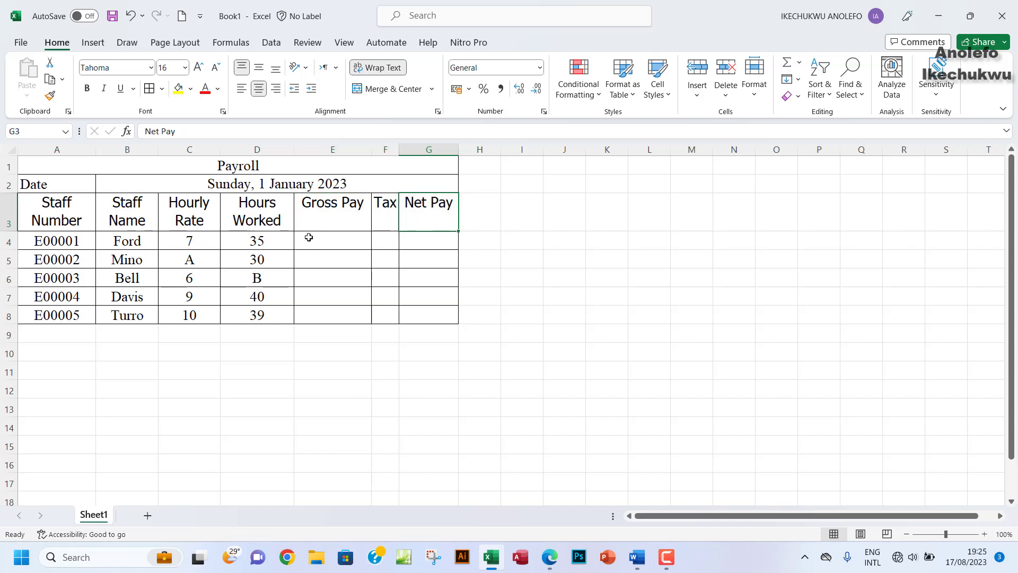
Step: Highlight instructions (v) on Tahoma headers and (vi) on wrapping row 3 in the exam PDF
left_click(549, 557)
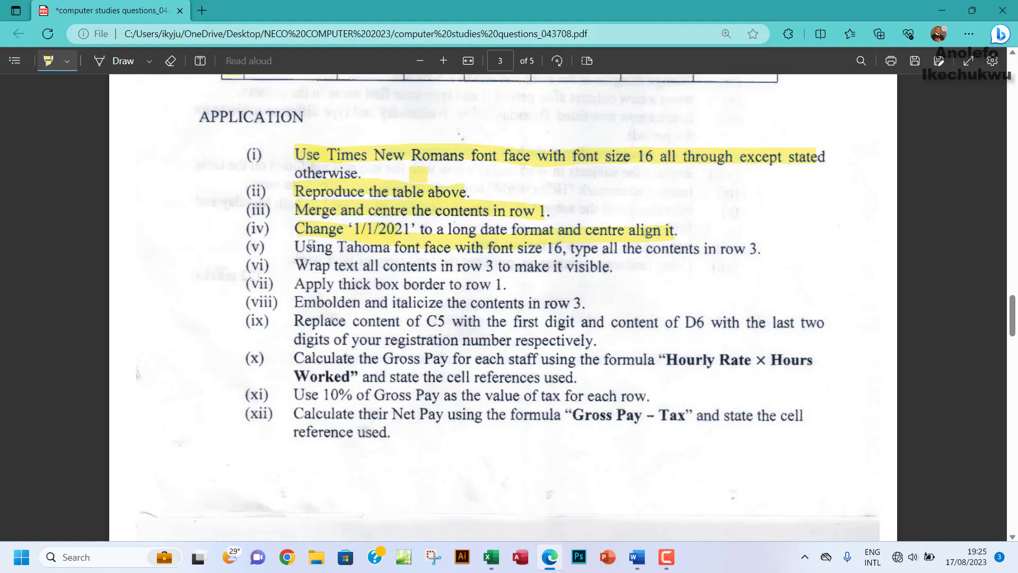
left_click_drag(299, 247, 756, 250)
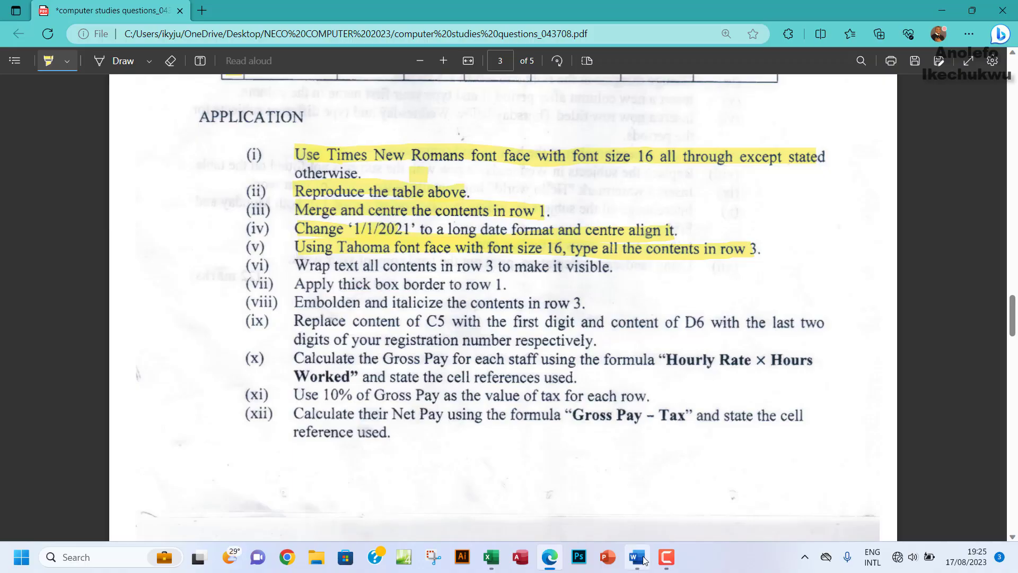
left_click(495, 561)
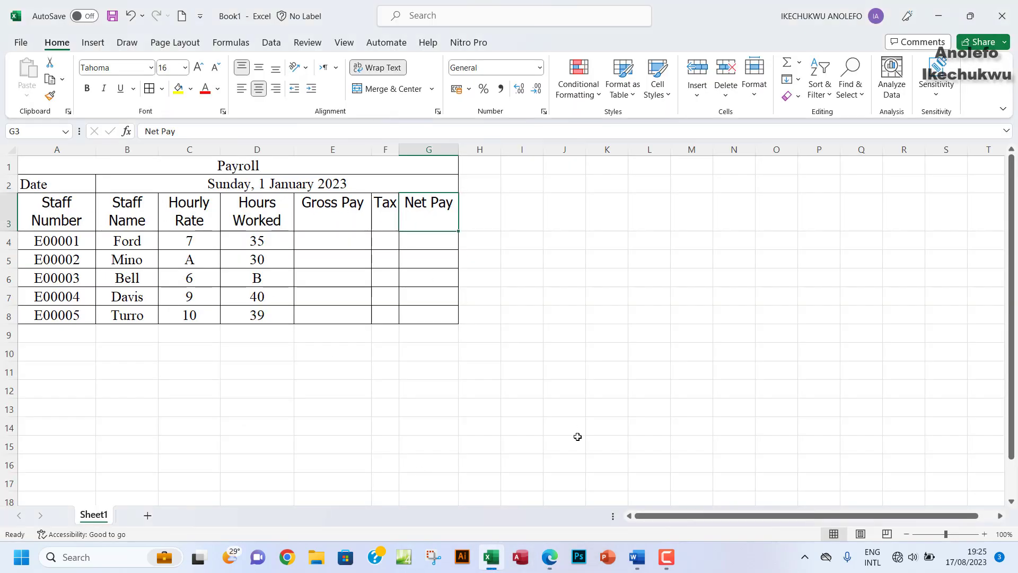
left_click(548, 567)
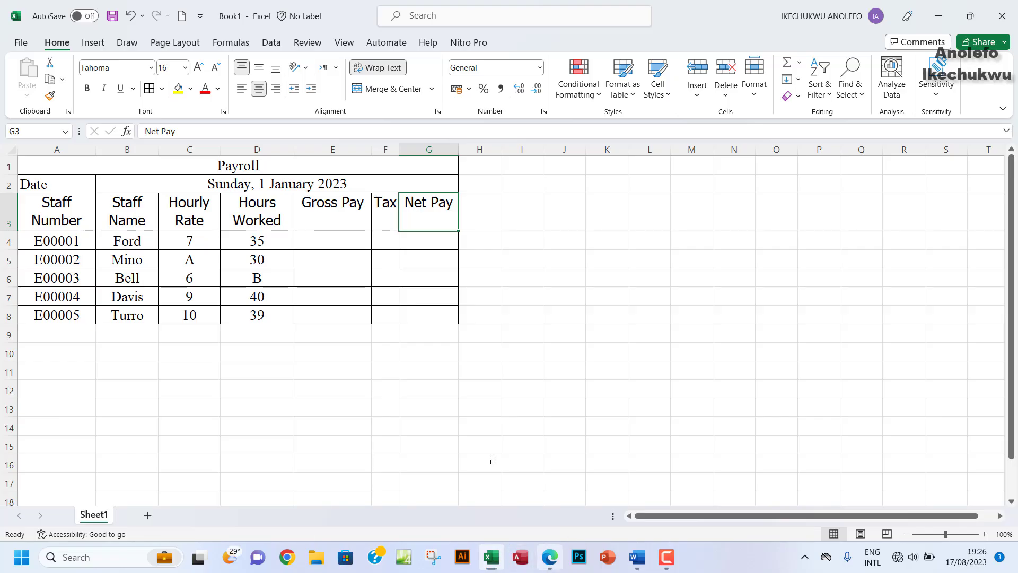
left_click_drag(297, 266, 613, 269)
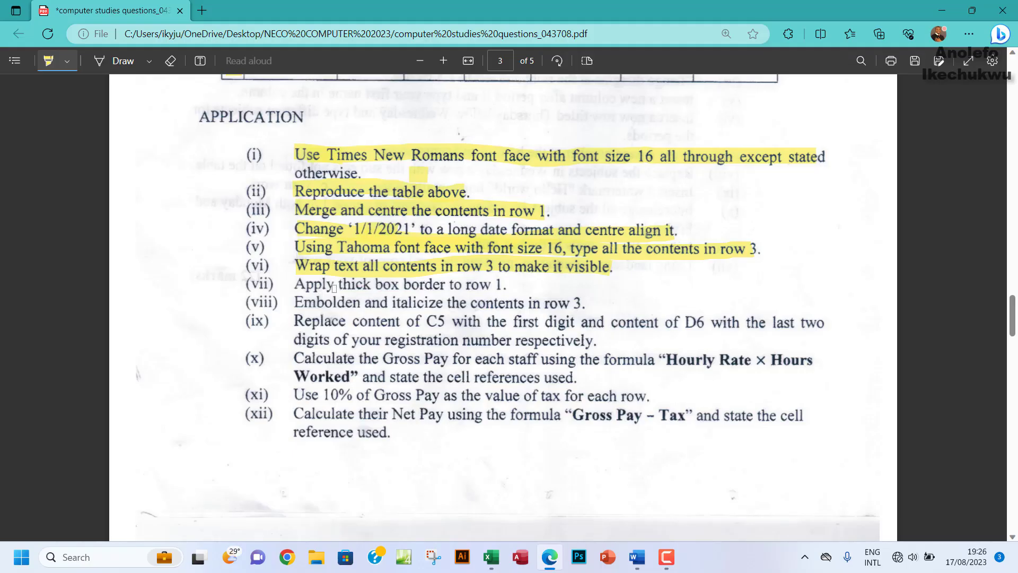
left_click_drag(345, 285, 394, 285)
Step: Put a thick box border around the merged Payroll title row and highlight instruction (vii)
left_click(491, 556)
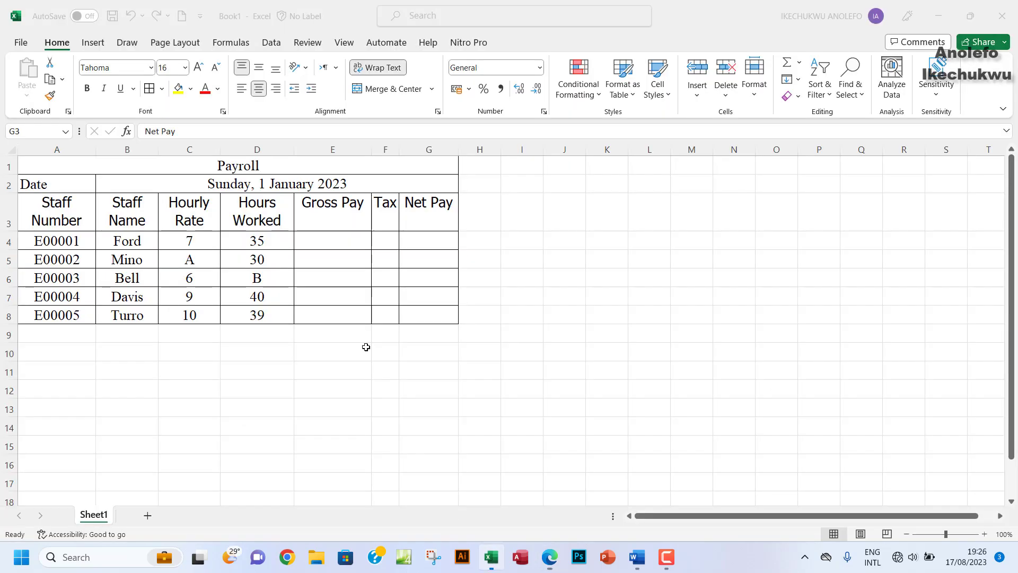
left_click(129, 169)
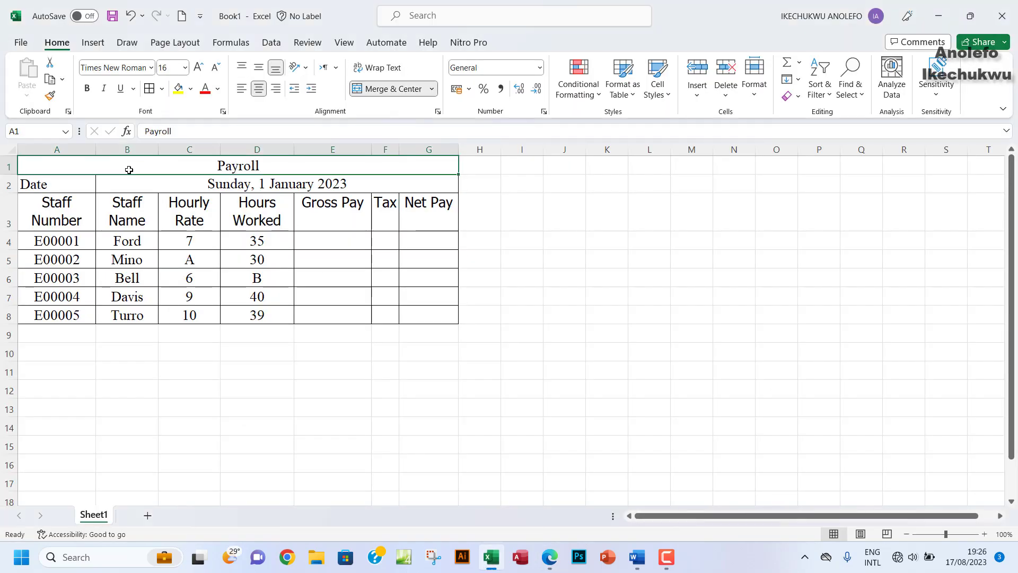
left_click(162, 89)
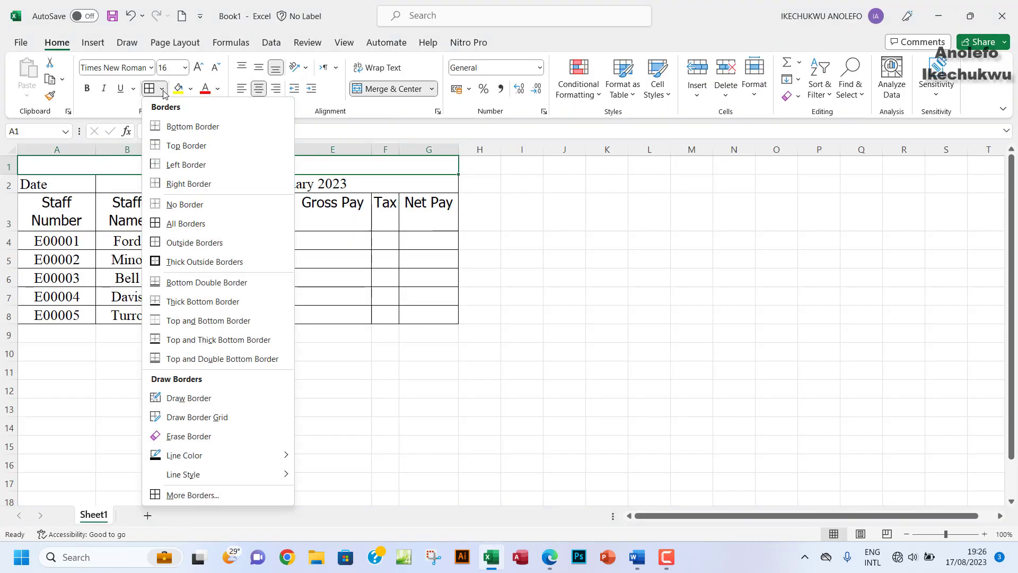
left_click(192, 264)
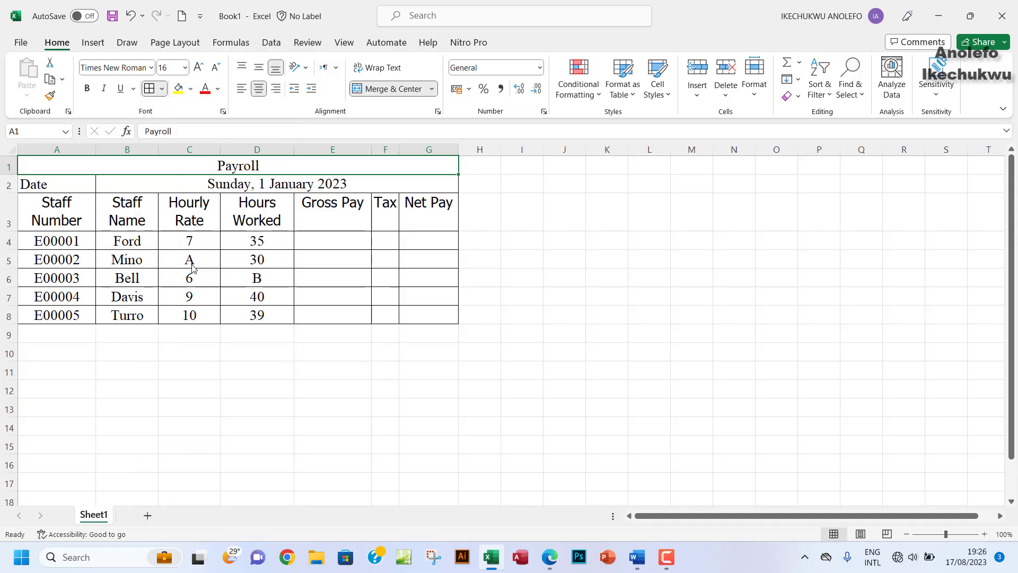
left_click(178, 190)
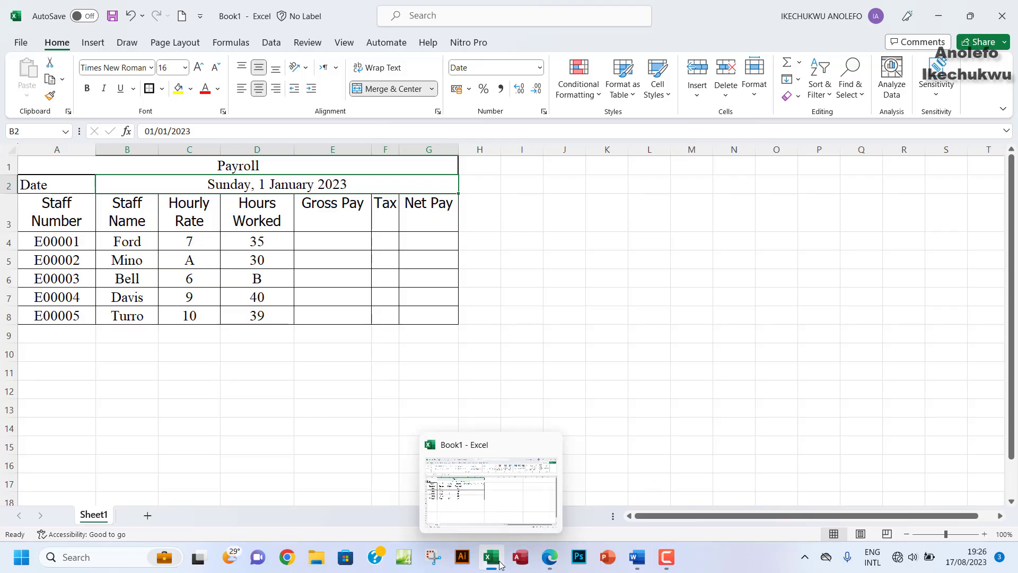
left_click(550, 559)
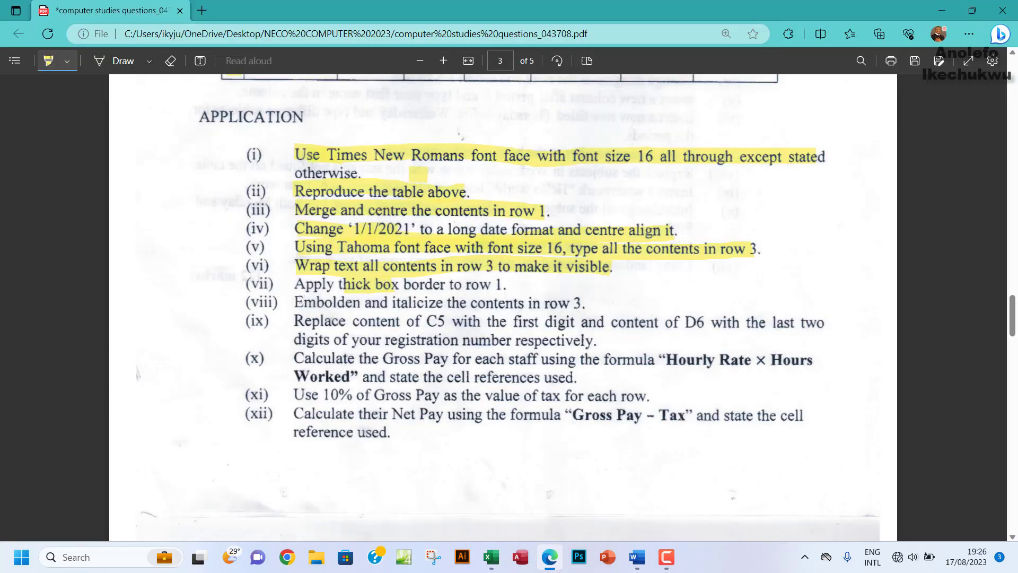
left_click_drag(295, 286, 507, 283)
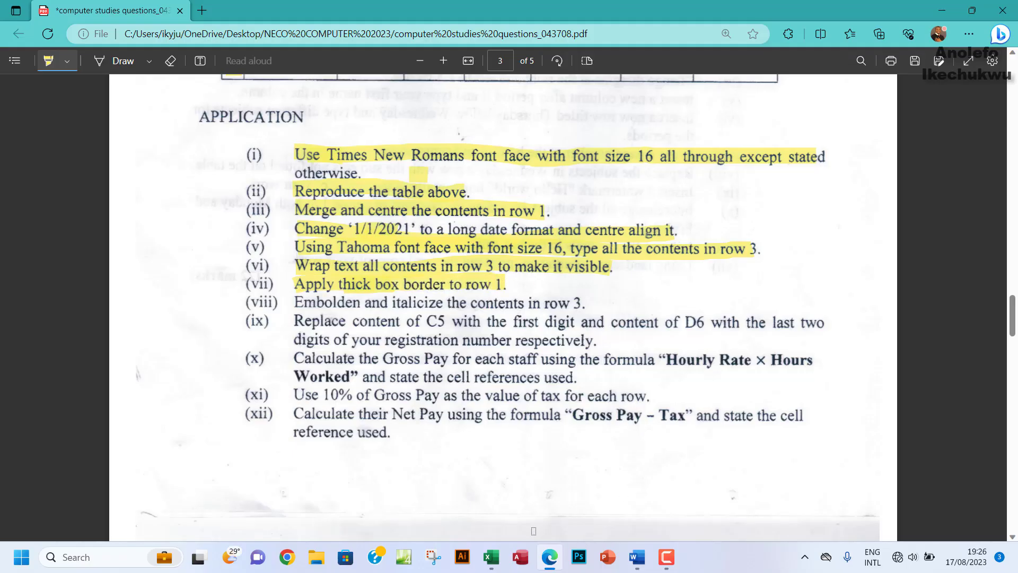
Step: Open More Borders for cell E6, then close Format Cells without changes
left_click(490, 557)
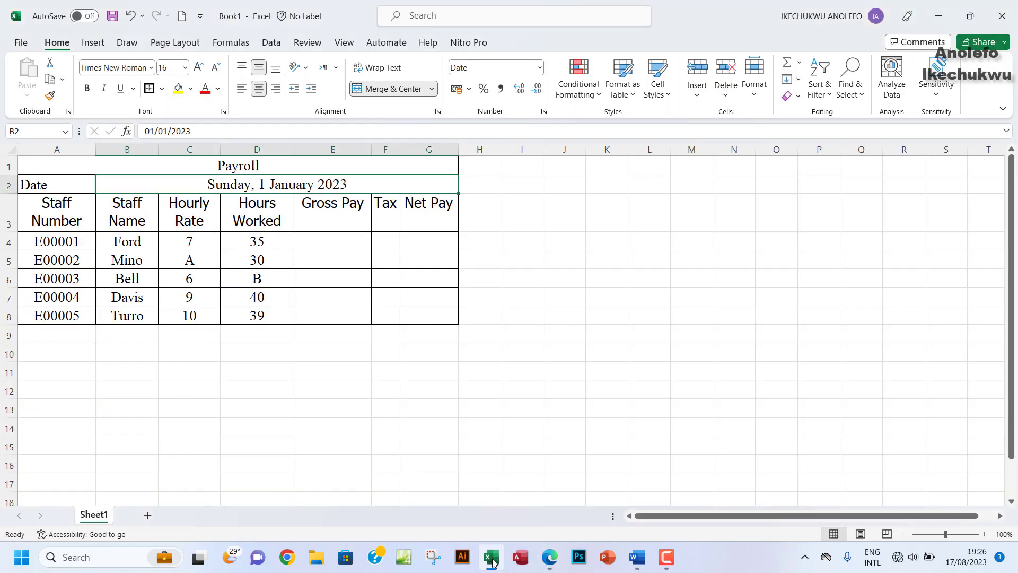
left_click(359, 276)
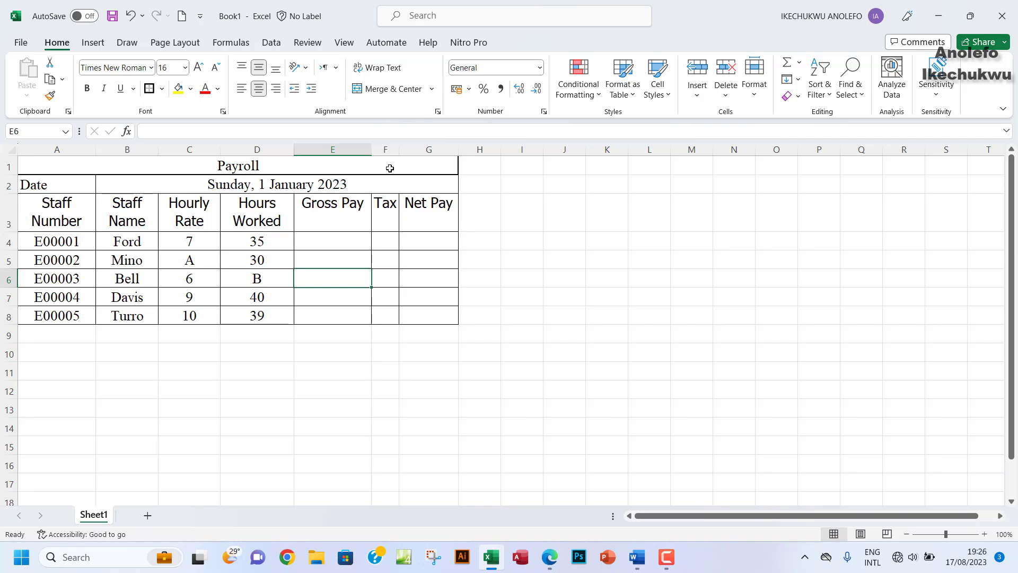
left_click(162, 88)
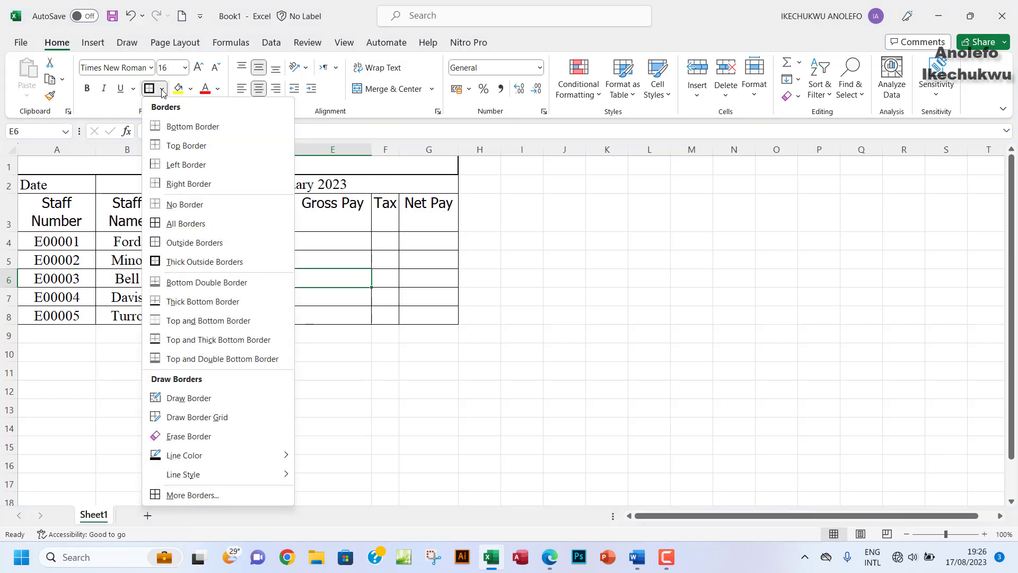
left_click(200, 495)
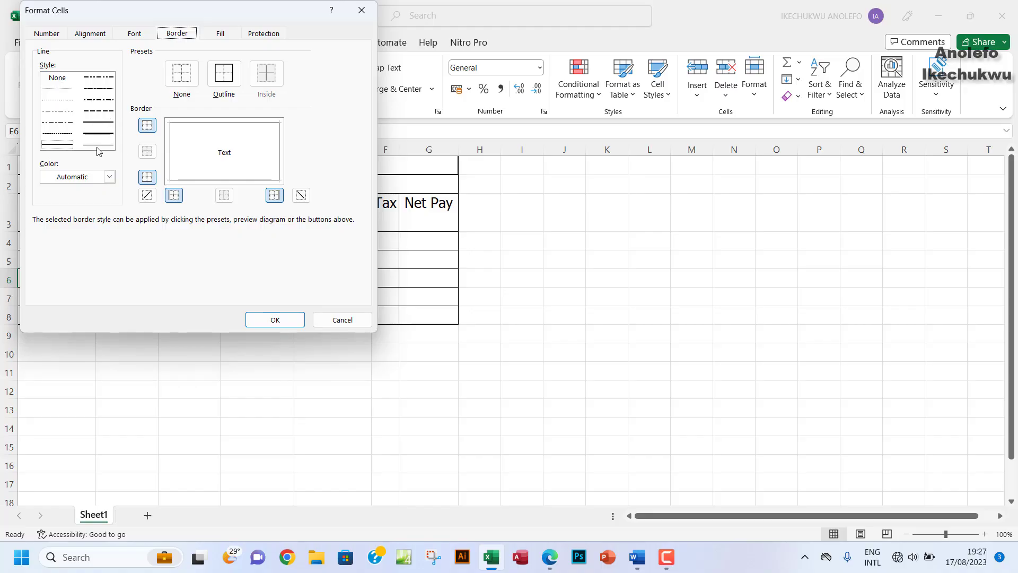
left_click(360, 11)
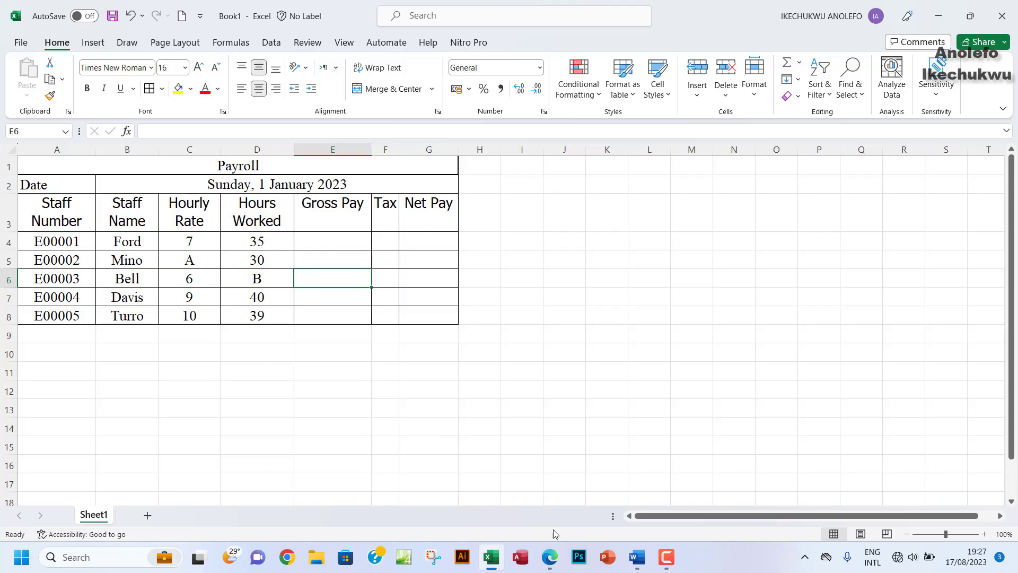
Step: Make the A3:G3 headers bold and italic
left_click(549, 557)
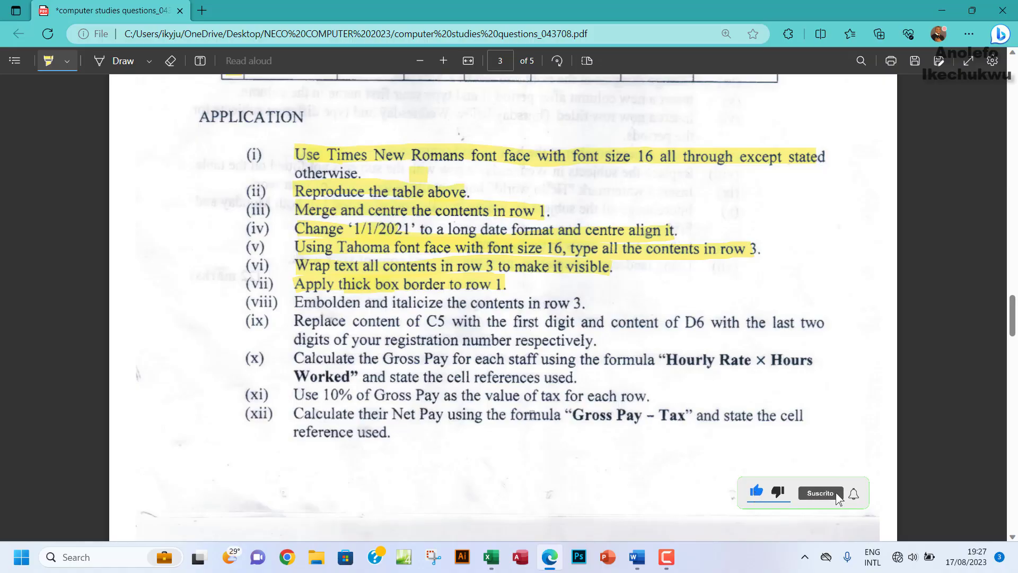
left_click(484, 555)
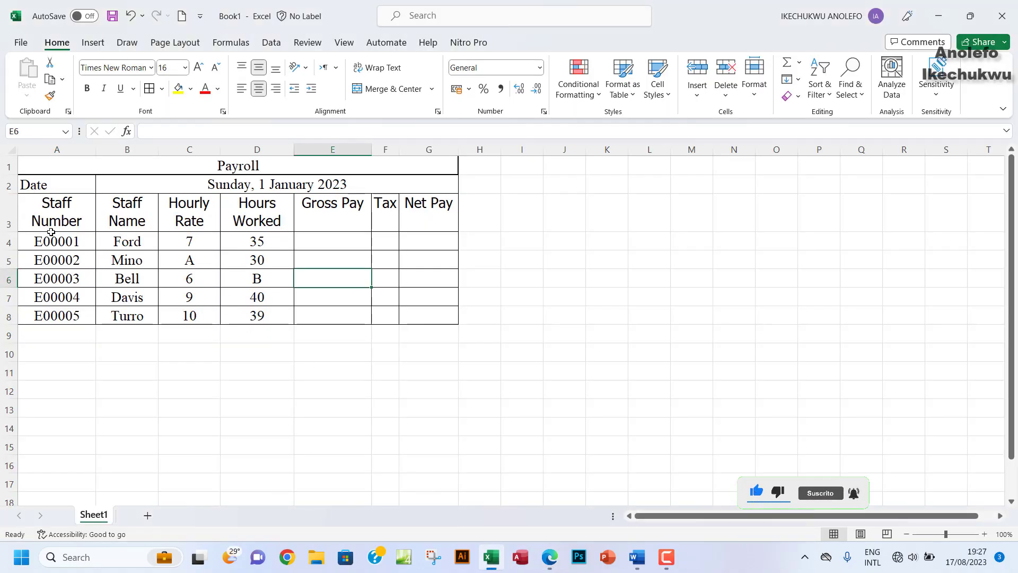
left_click_drag(42, 215, 432, 214)
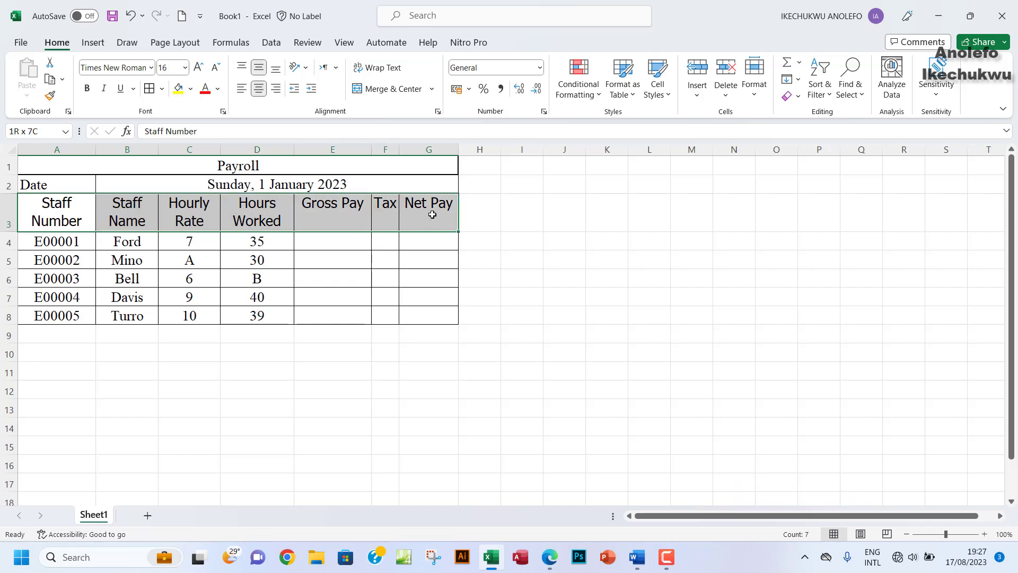
left_click(87, 88)
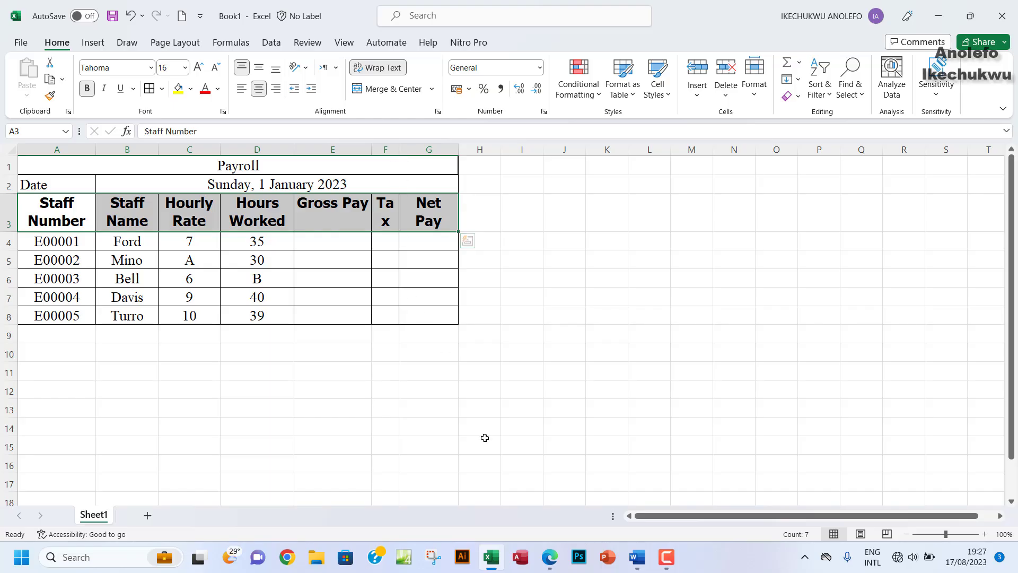
left_click(550, 557)
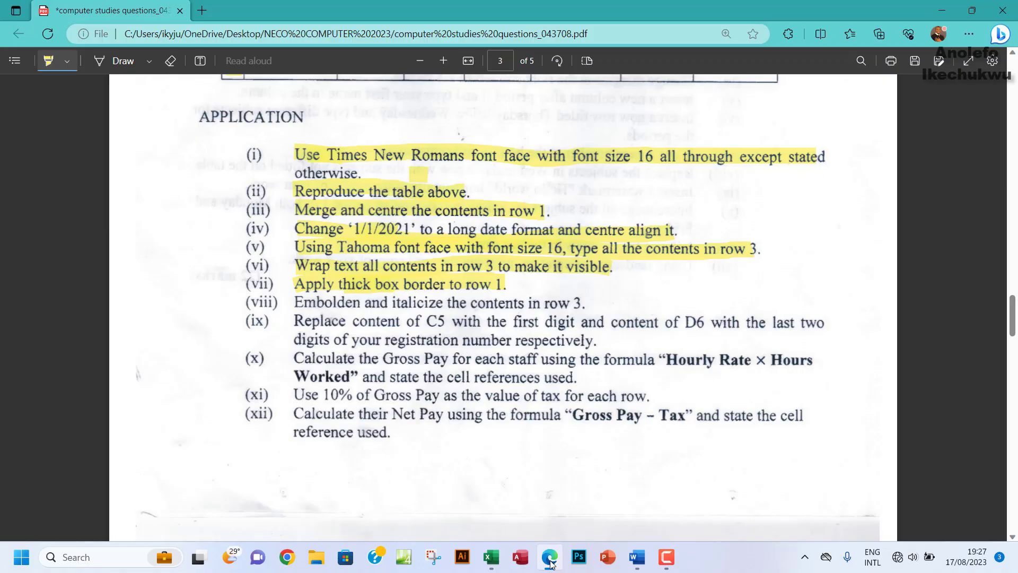
left_click(550, 557)
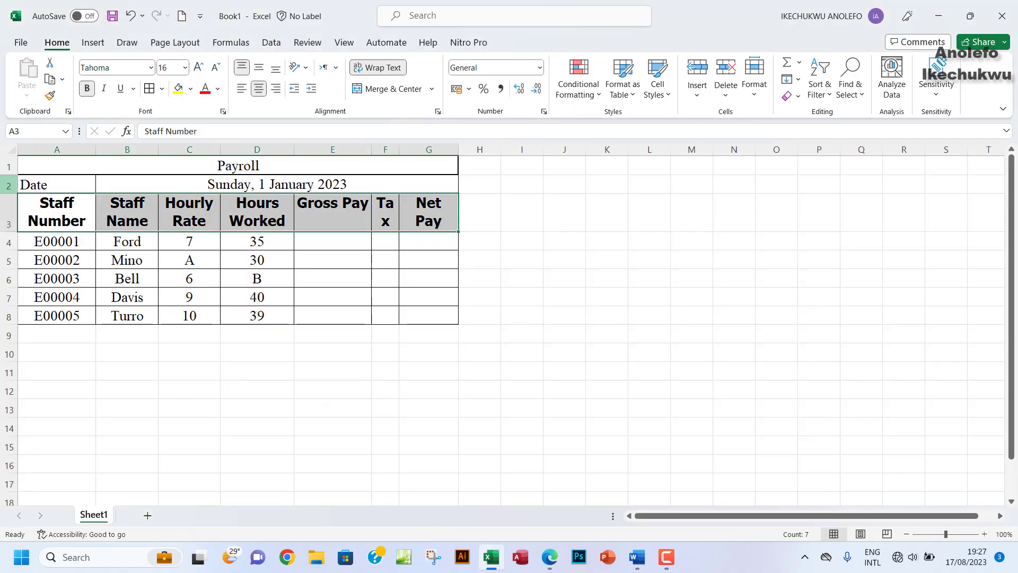
left_click(105, 90)
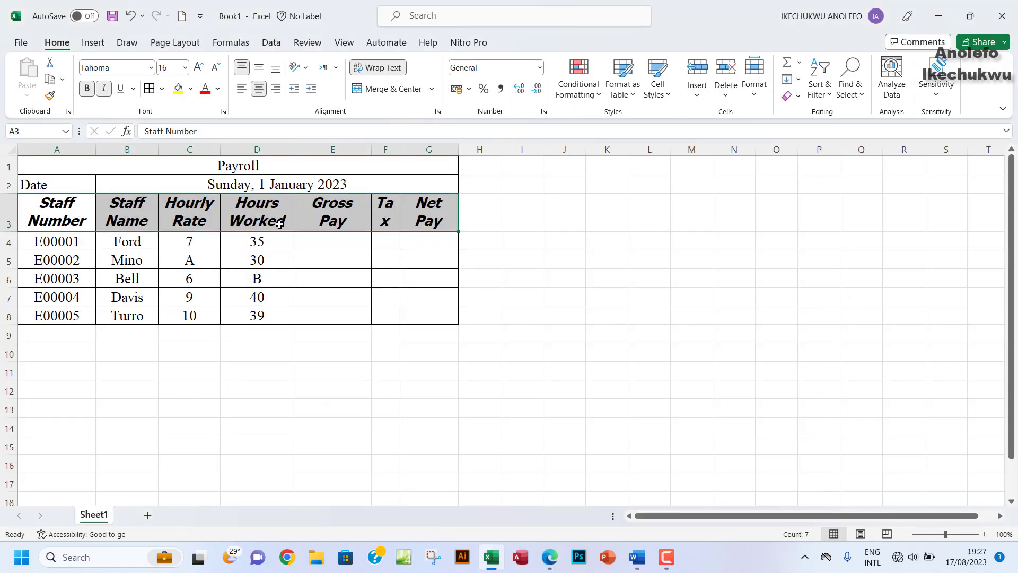
Step: Widen columns F and E so Tax and Gross Pay fit on one line
left_click(432, 221)
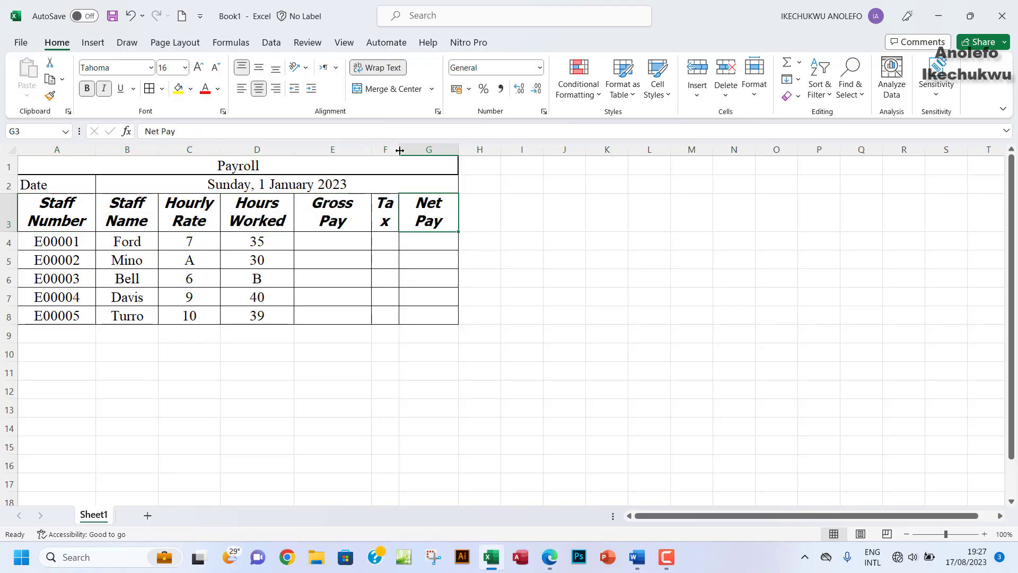
left_click_drag(400, 150, 486, 154)
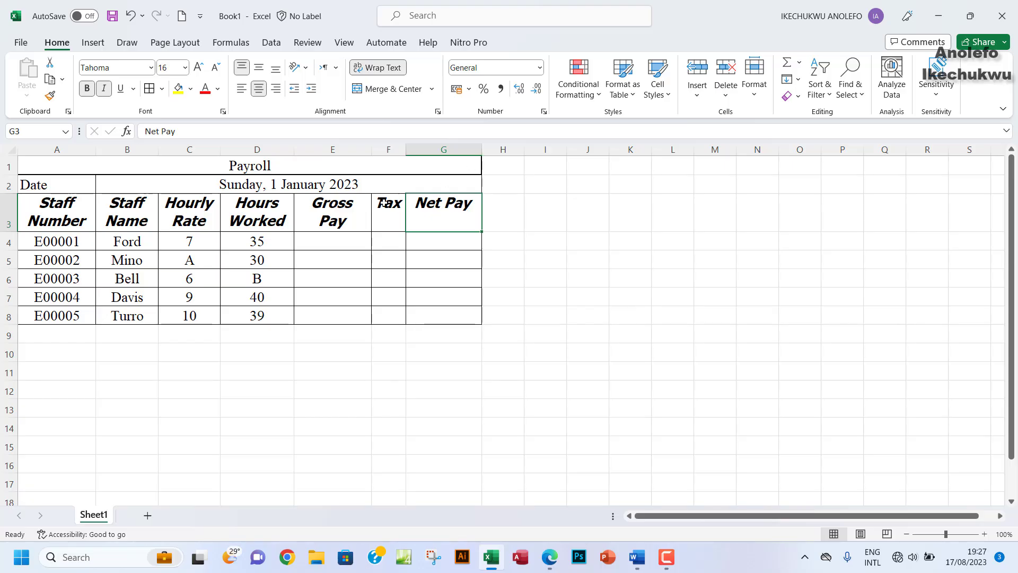
left_click_drag(371, 153, 387, 155)
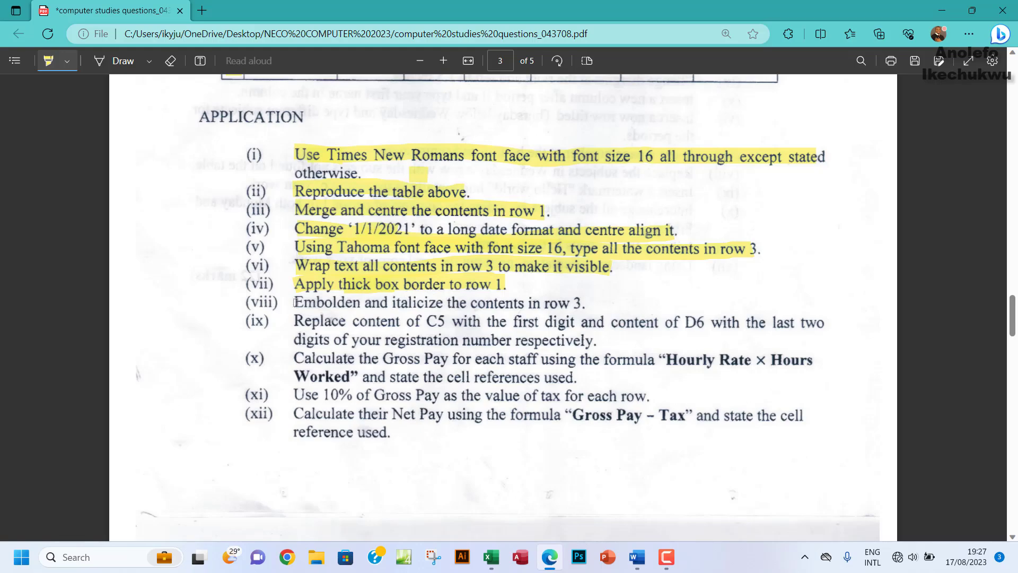
Step: Highlight instruction (viii) on bolding and italicizing row 3 in the exam PDF
left_click_drag(295, 302, 586, 306)
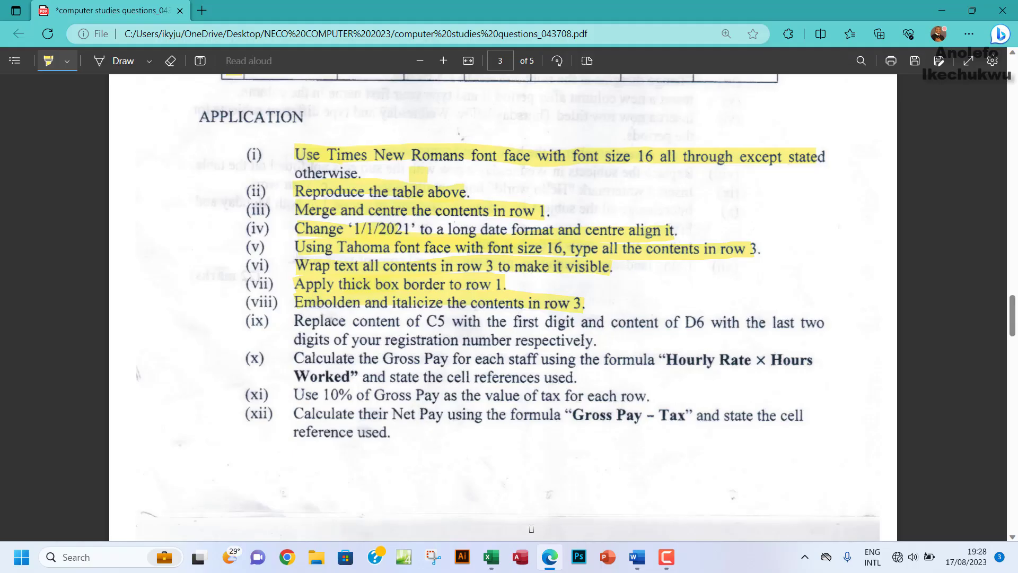
Step: Replace the A in C5 with the first registration-number digit
left_click(492, 558)
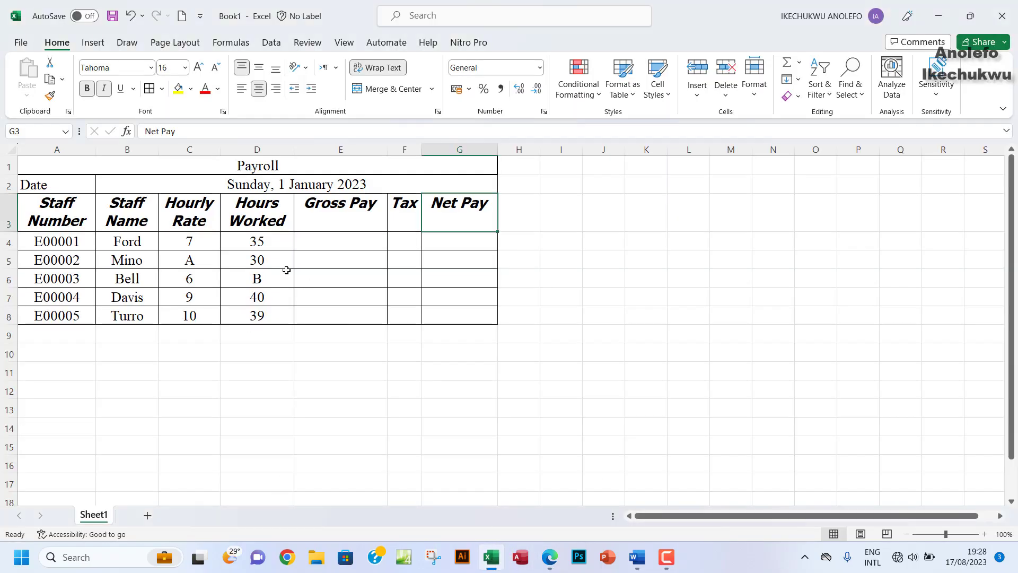
left_click(190, 261)
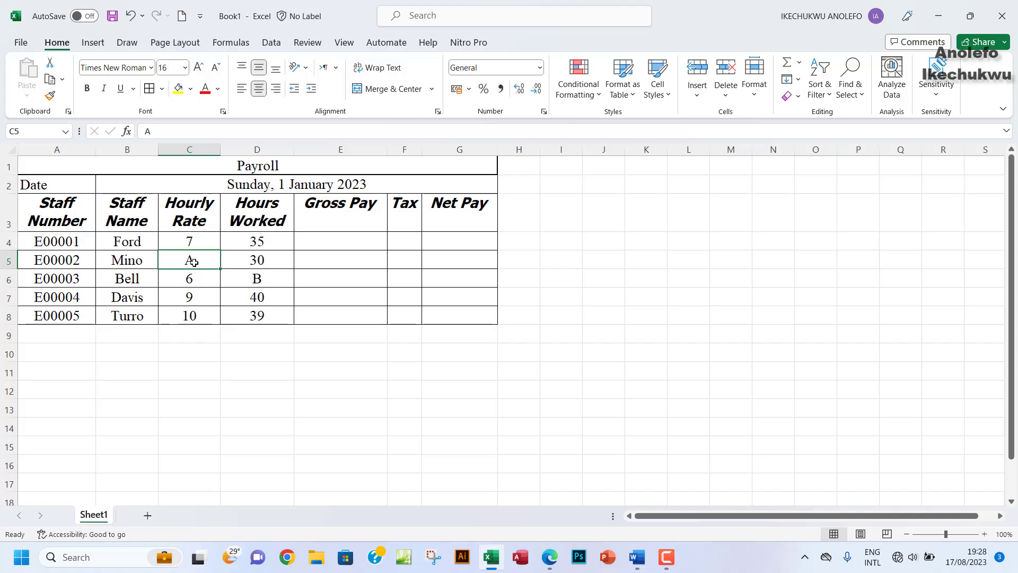
type("5")
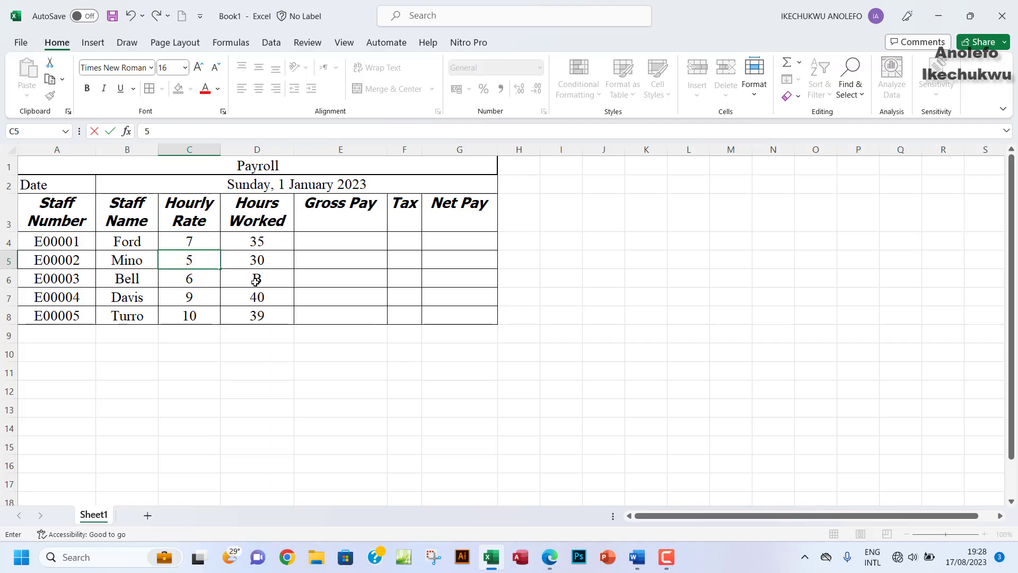
left_click(256, 281)
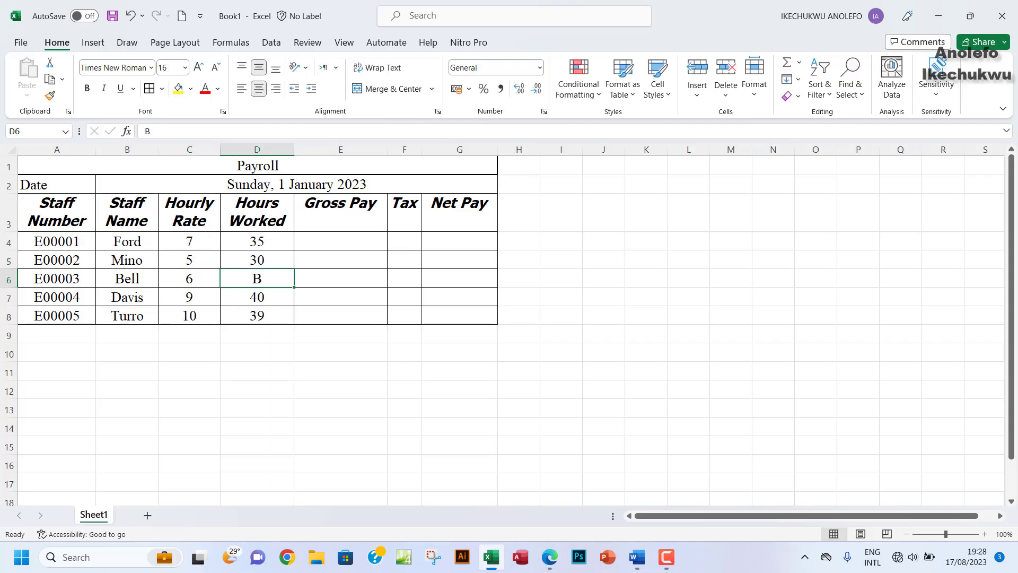
Step: Replace the B in D6 with the last two registration digits, then start highlighting item (ix)
left_click(552, 567)
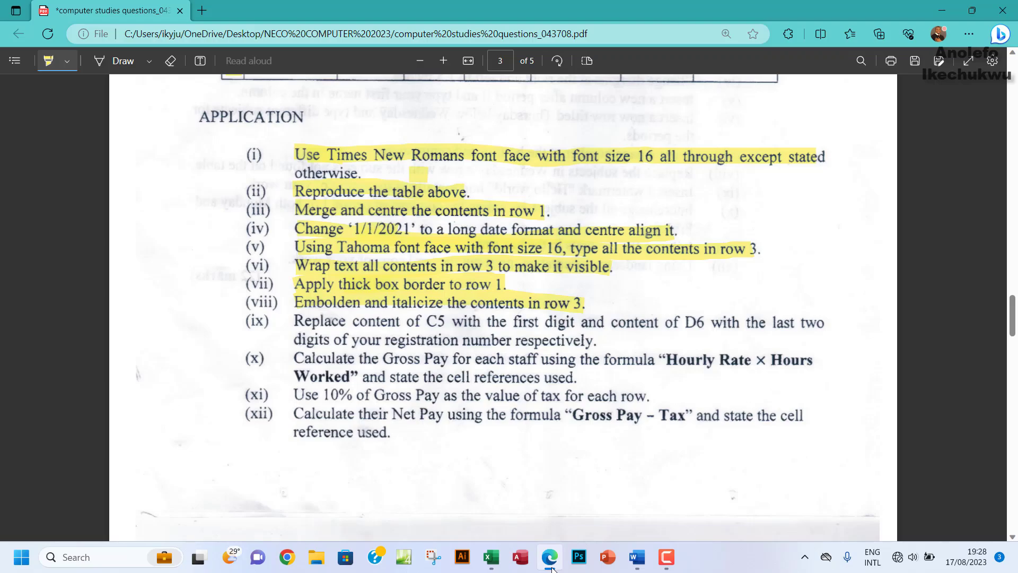
left_click(551, 567)
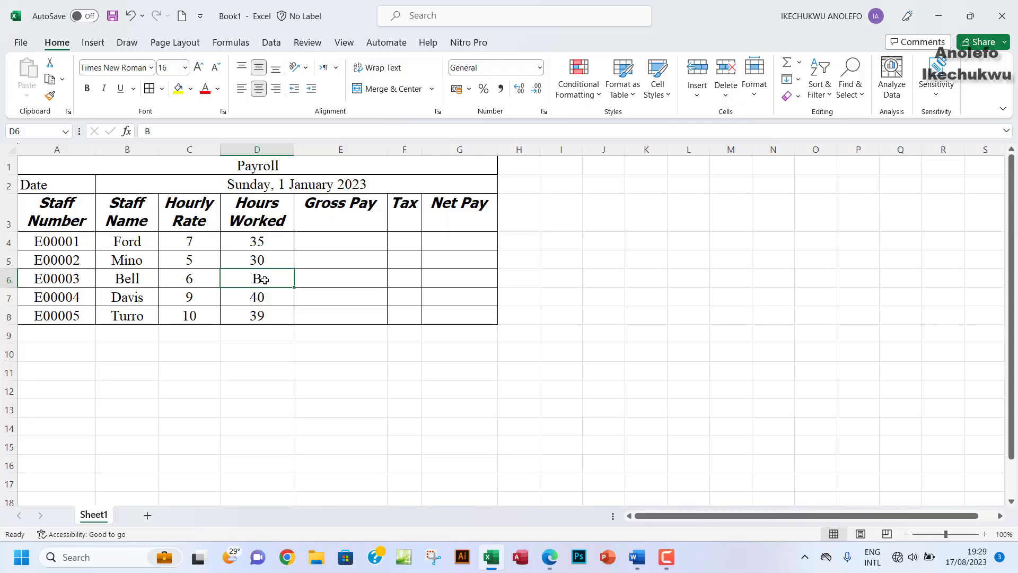
type("34")
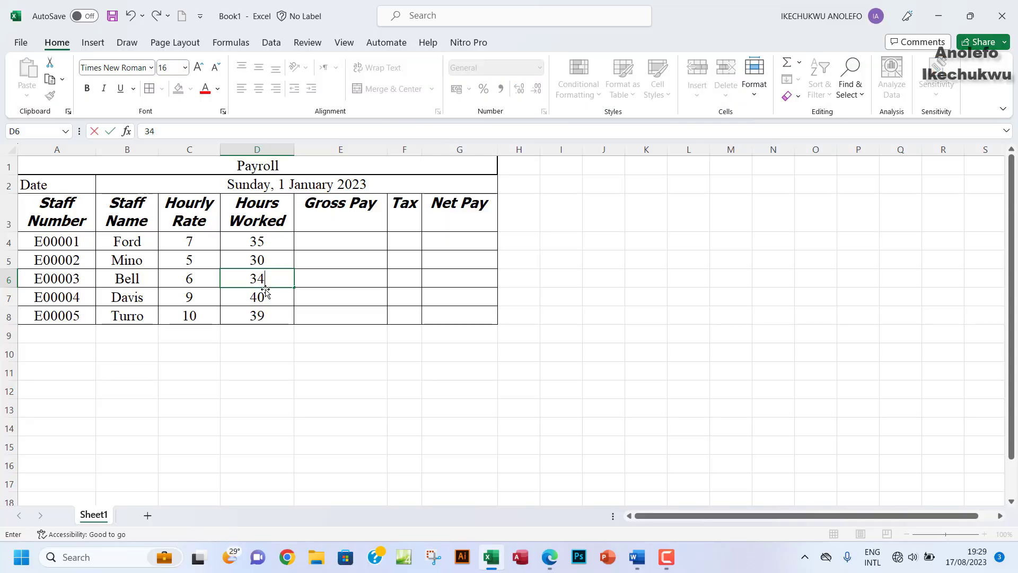
left_click(270, 295)
left_click(271, 279)
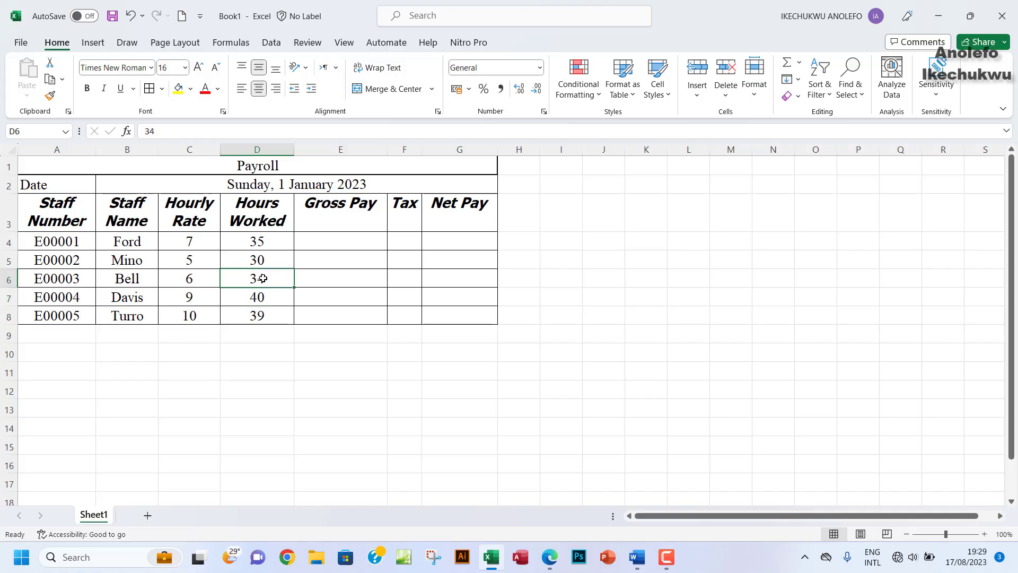
left_click(550, 561)
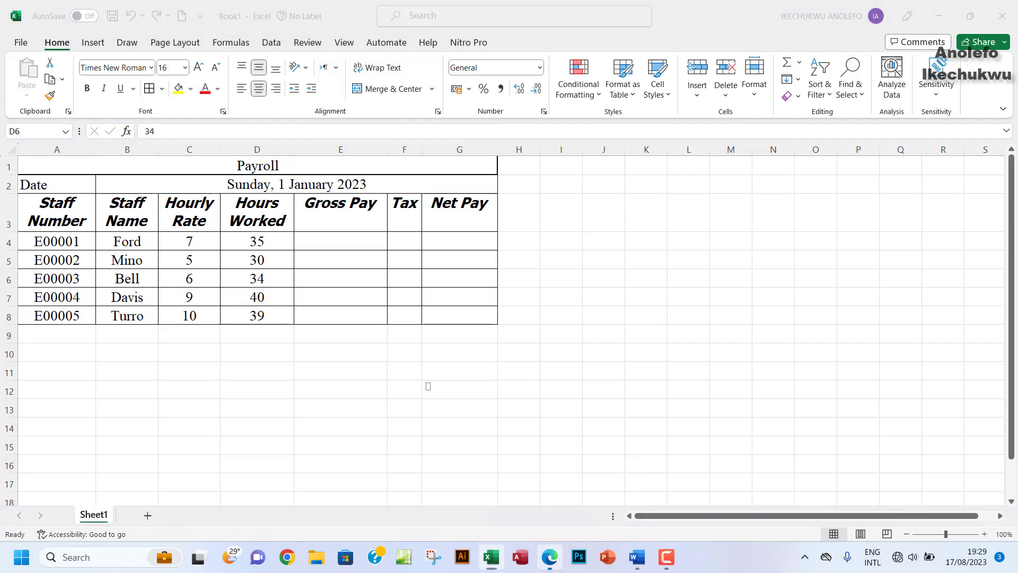
mouse_move(294, 321)
left_mouse_down()
mouse_move(437, 331)
mouse_move(803, 323)
left_mouse_up()
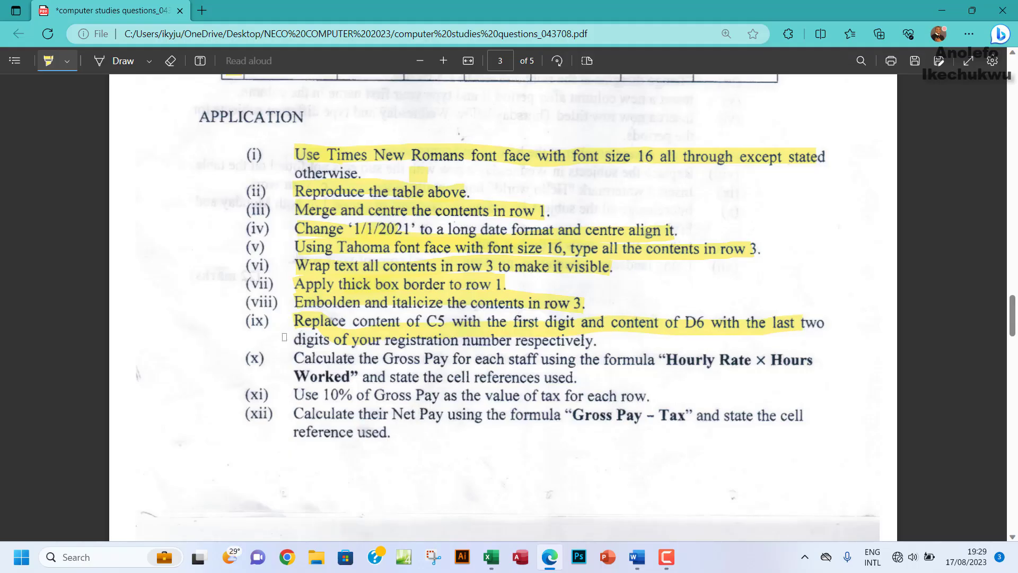
Step: Highlight the second line of item (ix) in the exam PDF
left_click_drag(285, 337, 594, 342)
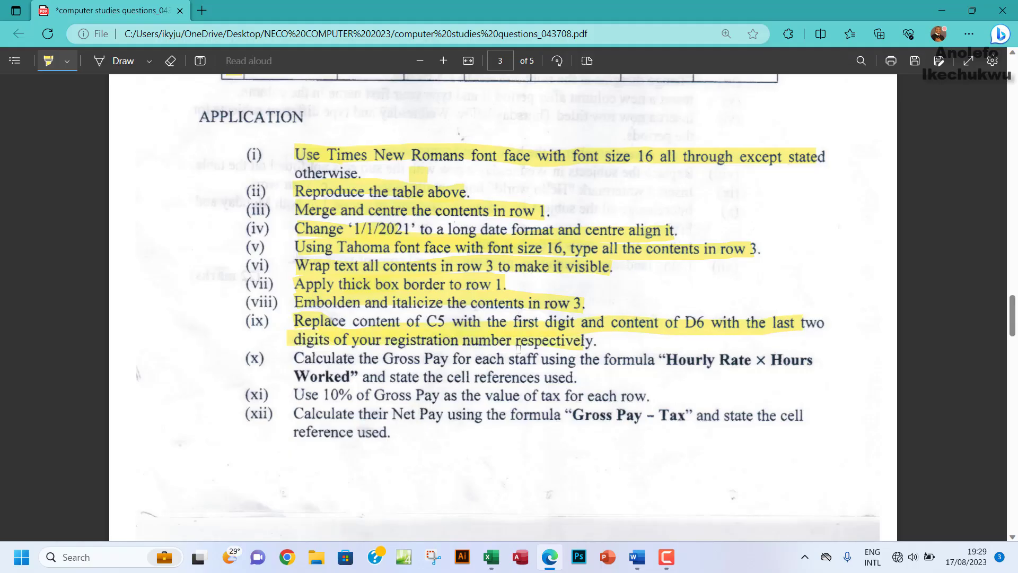
scroll(375, 347, "down", 2)
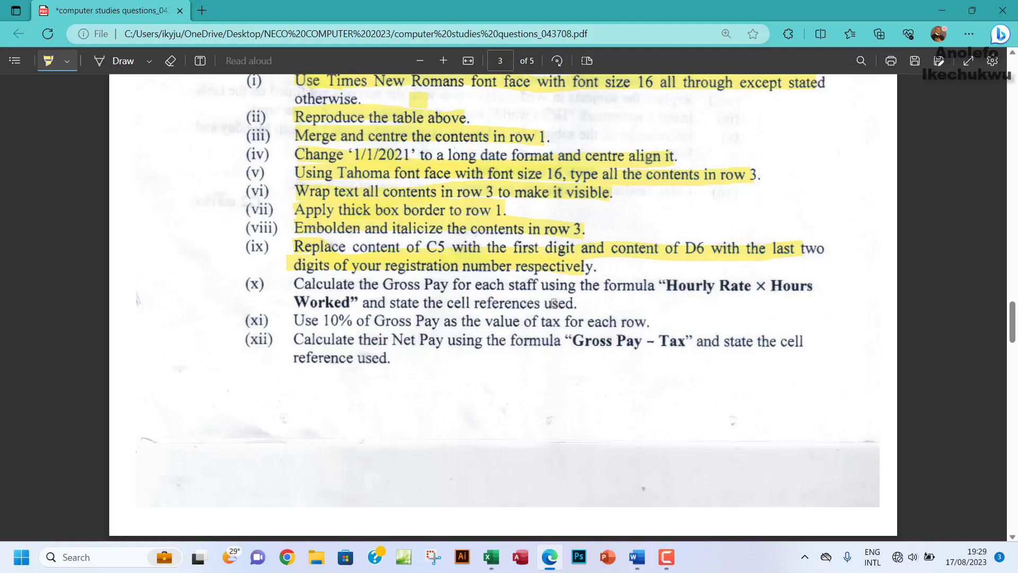
Step: Switch from the exam PDF back to the Payroll workbook in Excel
left_click(491, 556)
left_click(325, 240)
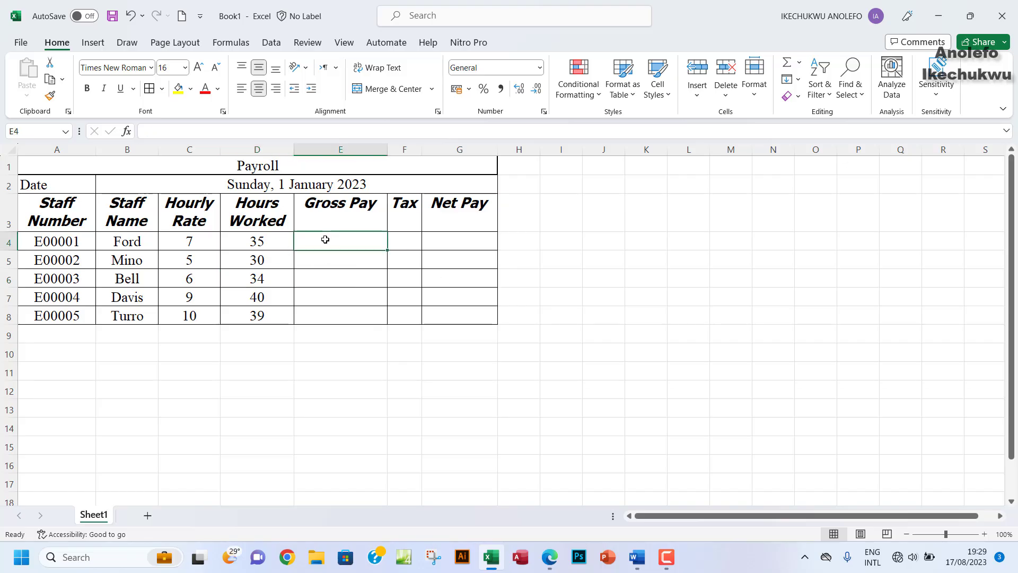
Step: Enter =C4*D4 in E4 and fill it down to E8, giving 245, 150, 204, 360 and 390
left_click(191, 240)
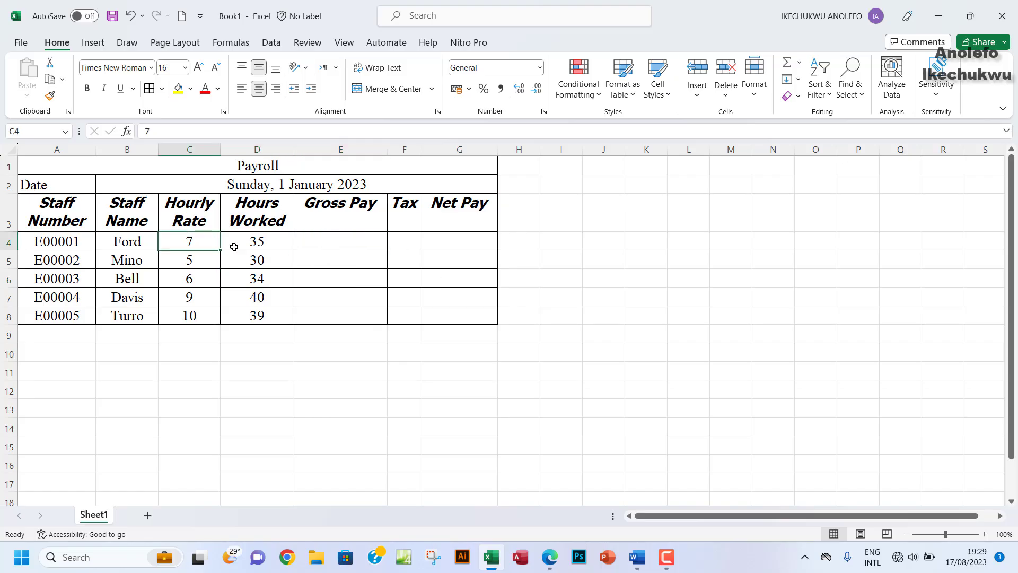
left_click(251, 243)
left_click(318, 239)
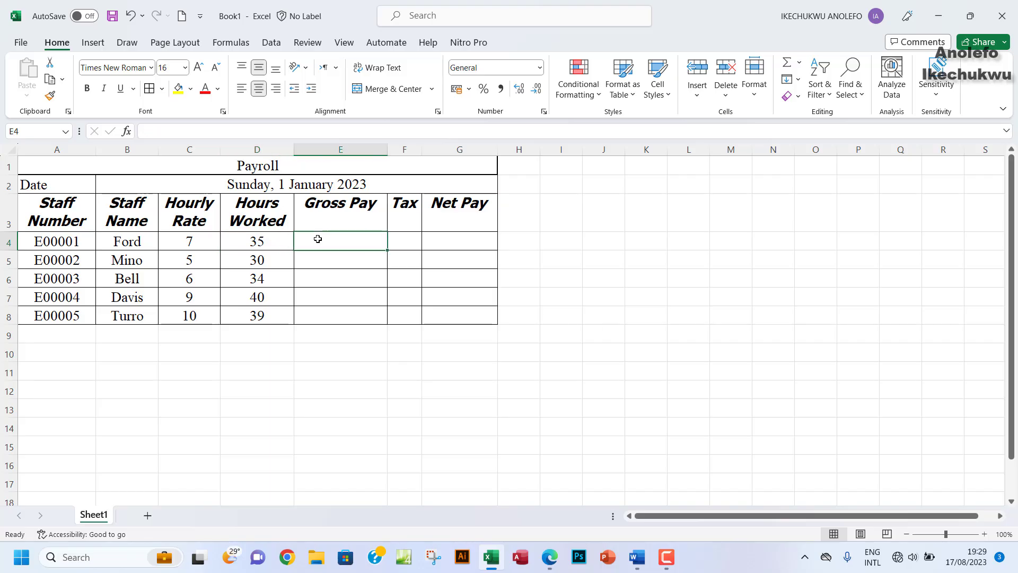
type("=")
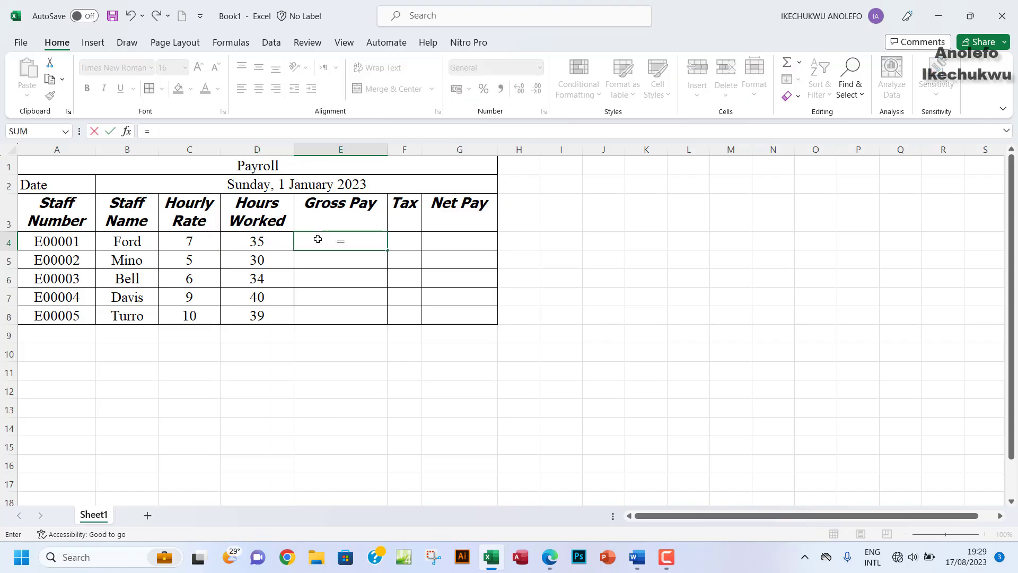
left_click(177, 243)
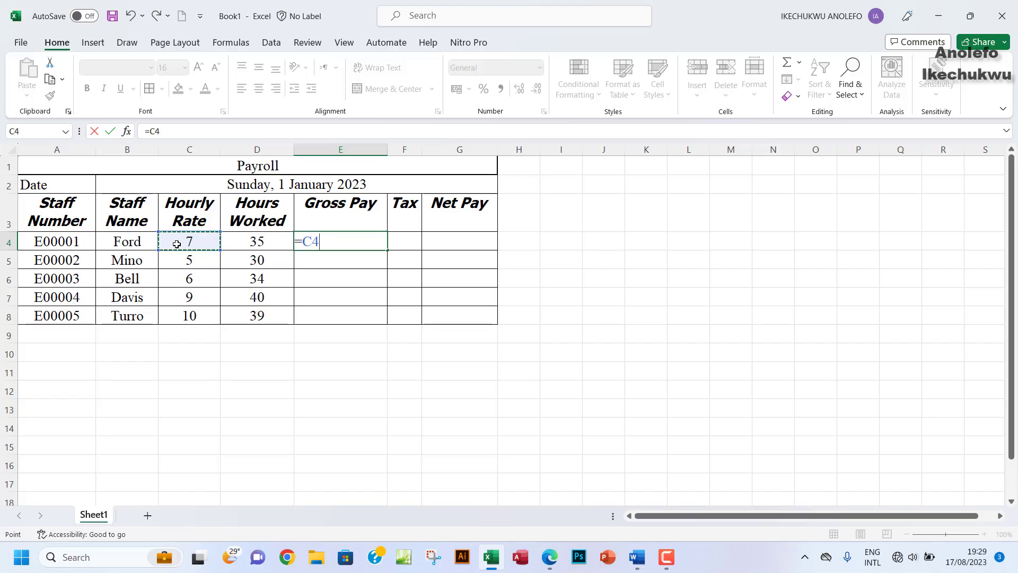
type("*")
left_click(250, 241)
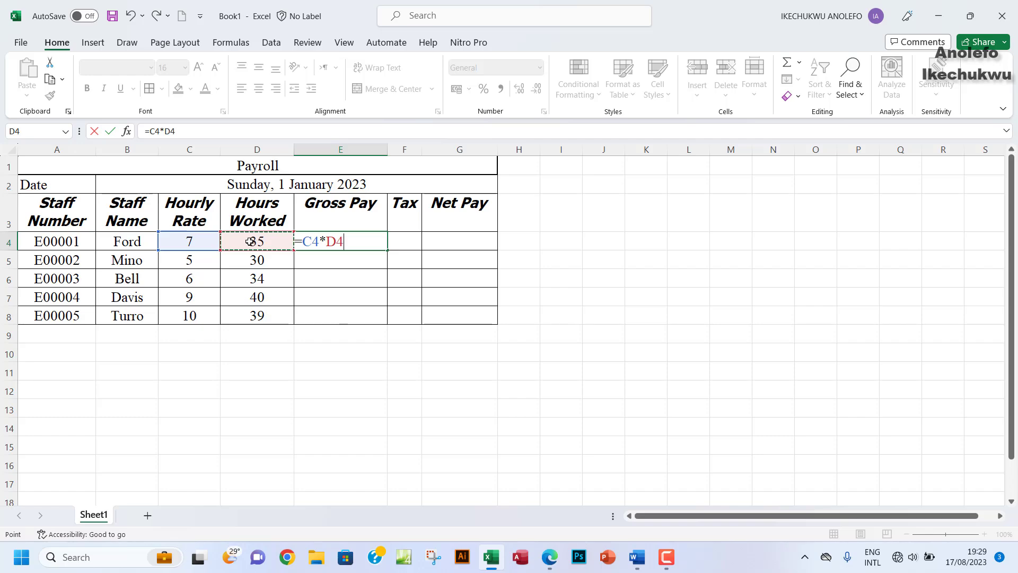
key("Return")
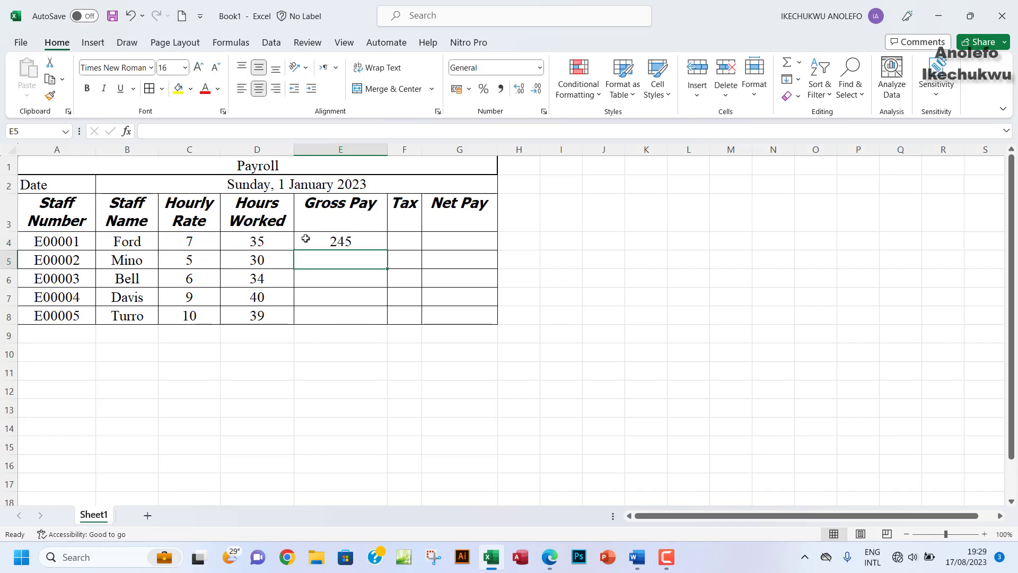
left_click(341, 242)
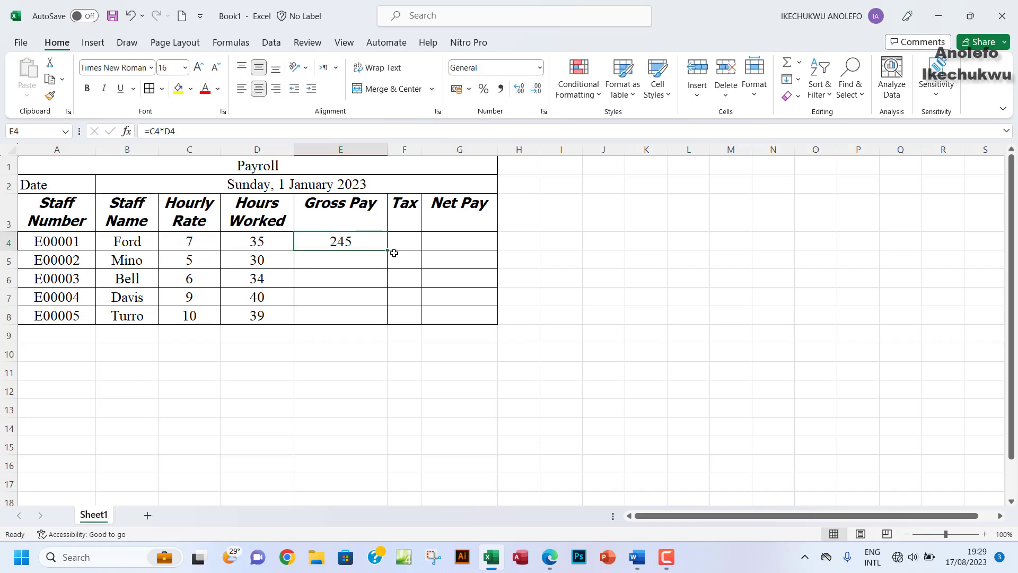
left_click_drag(387, 250, 387, 324)
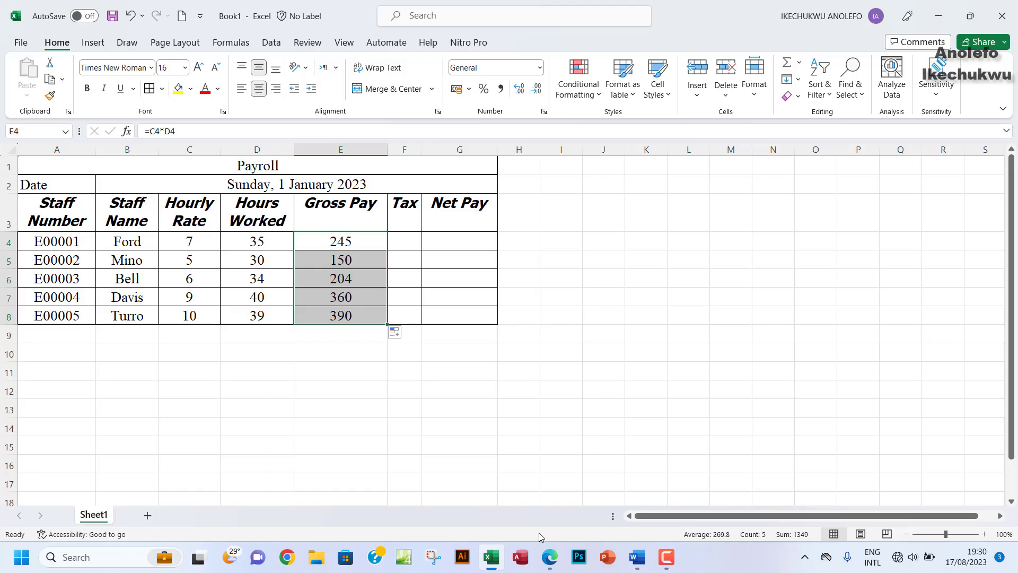
Step: Highlight 'state the cell references used' in question (x), then return to the Payroll workbook
left_click(546, 435)
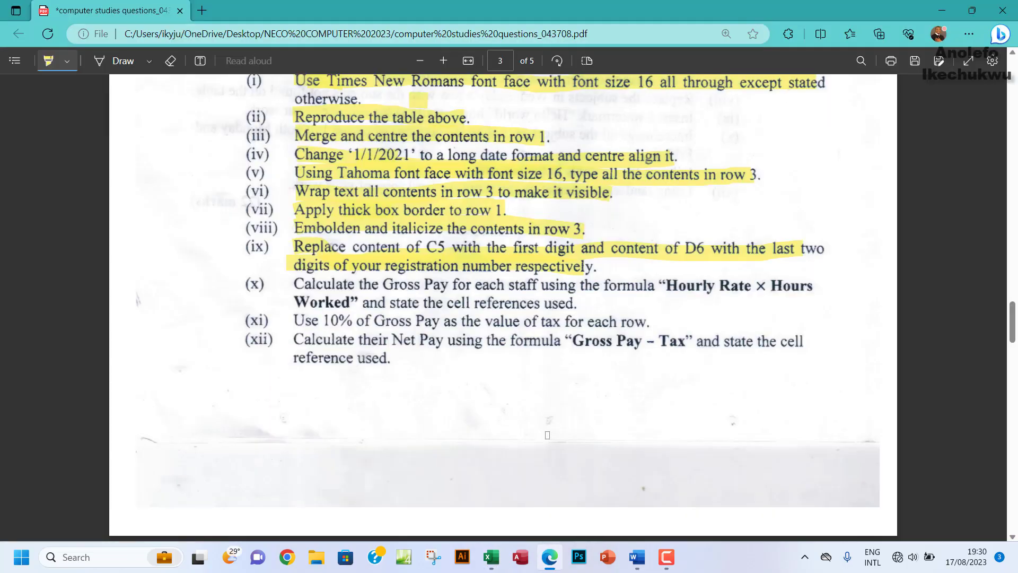
left_click_drag(399, 304, 569, 303)
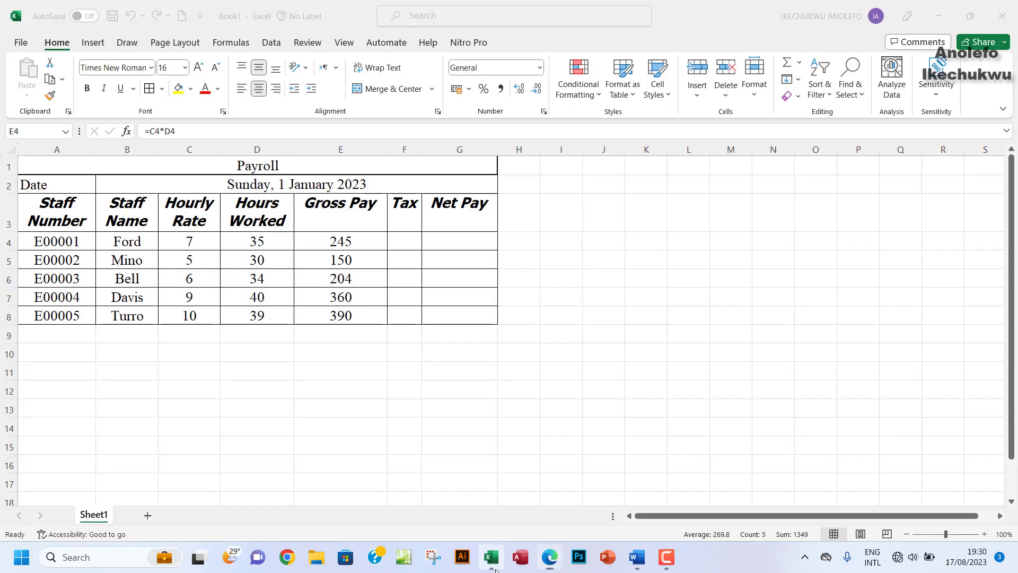
left_click(490, 557)
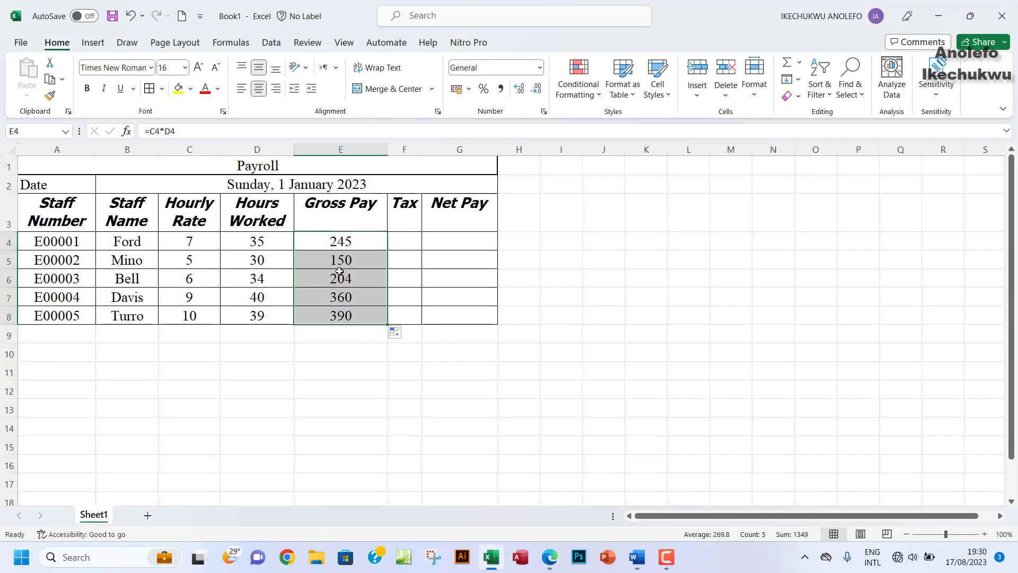
left_click(333, 241)
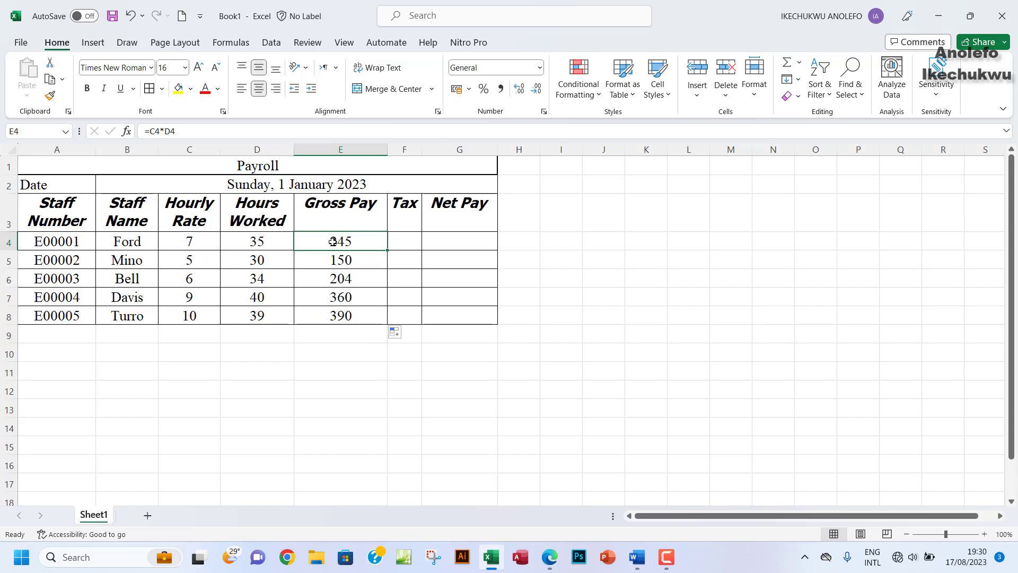
double_click(335, 241)
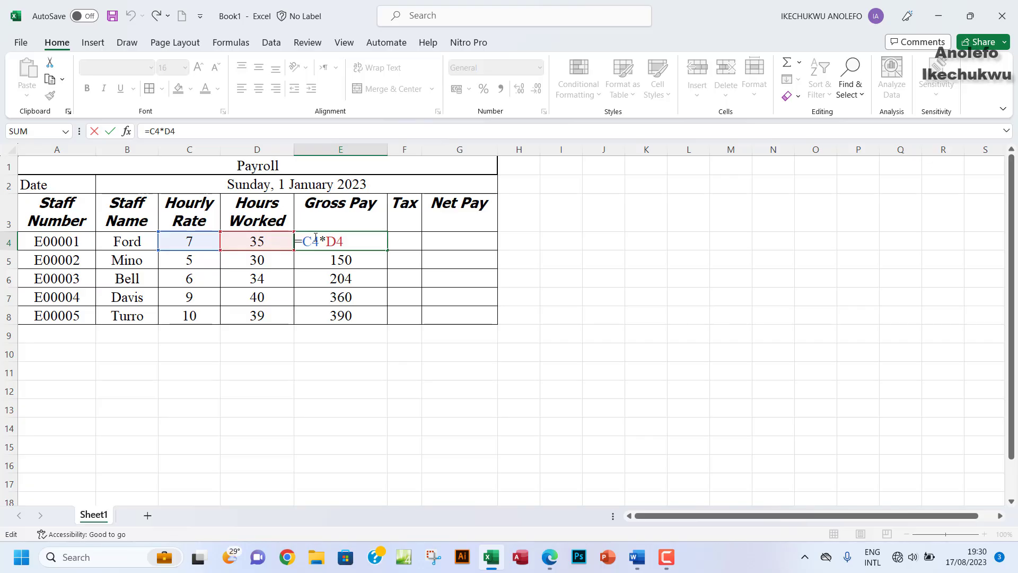
key("Home")
type("'")
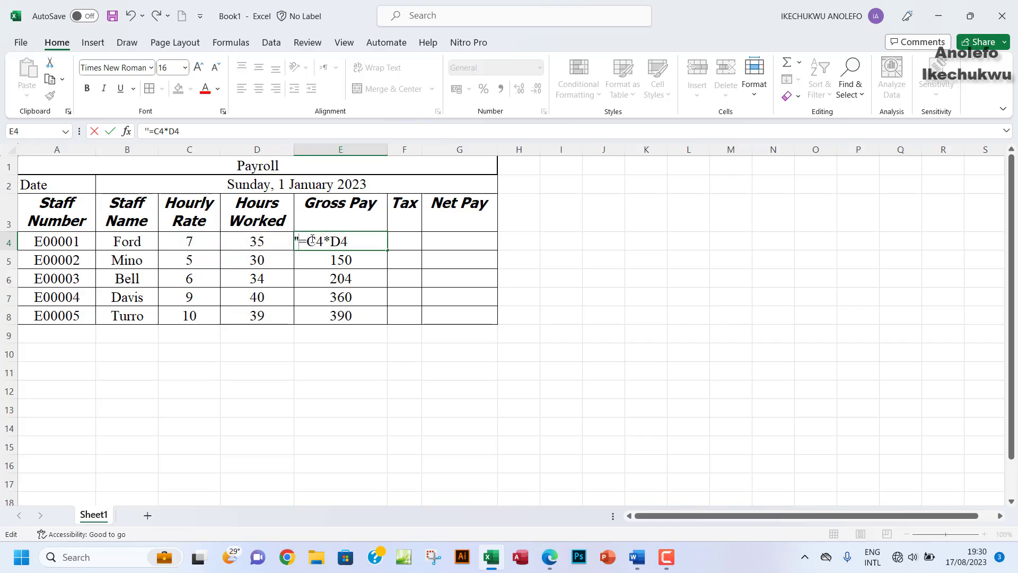
key("BackSpace")
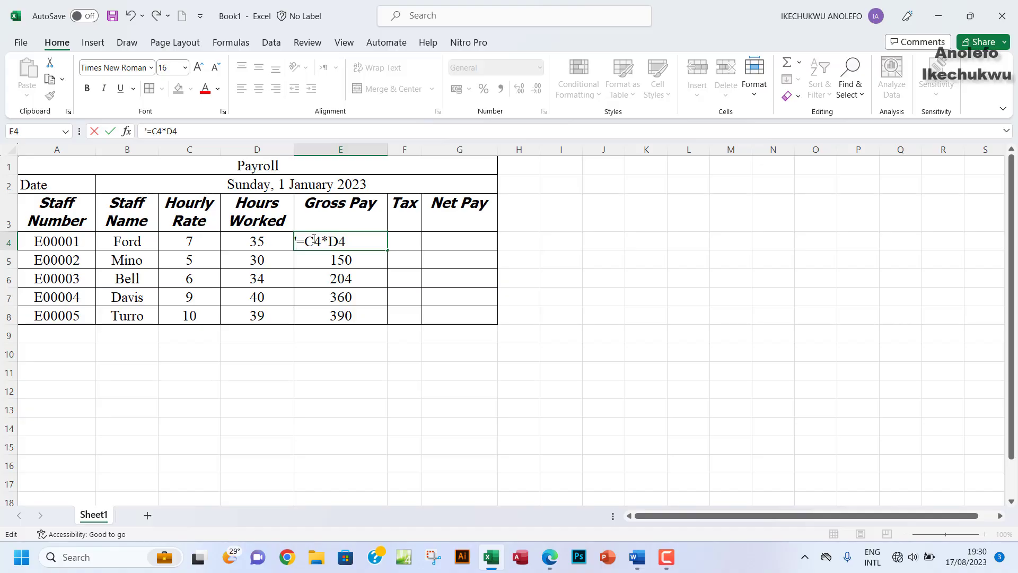
key("Return")
left_click(329, 242)
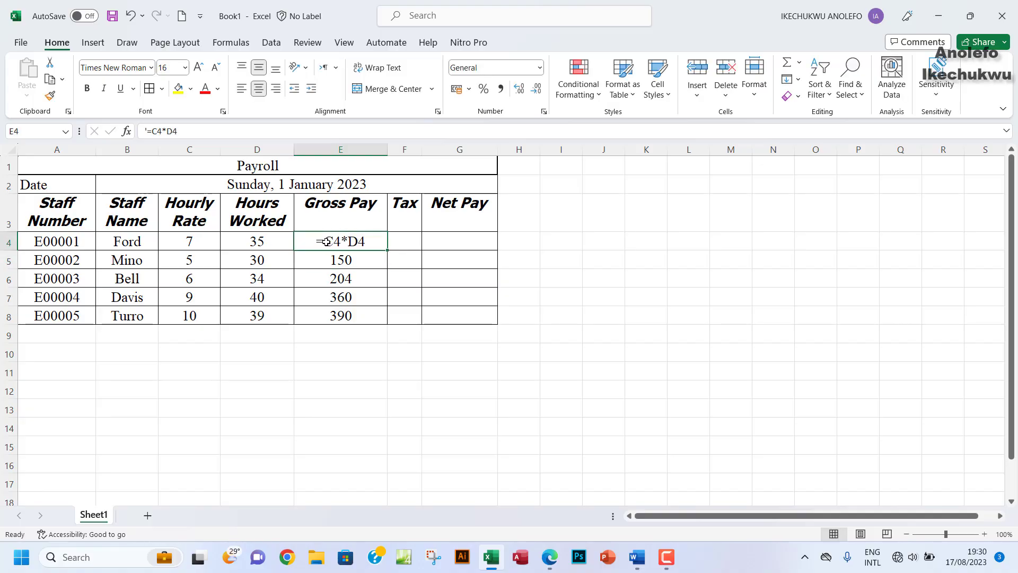
left_click(146, 130)
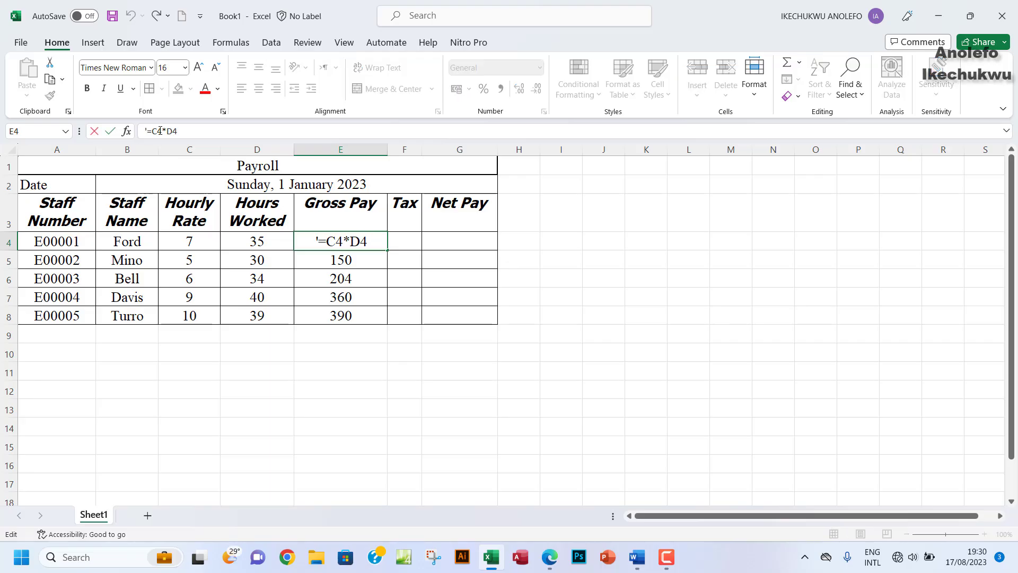
key("BackSpace")
key("Return")
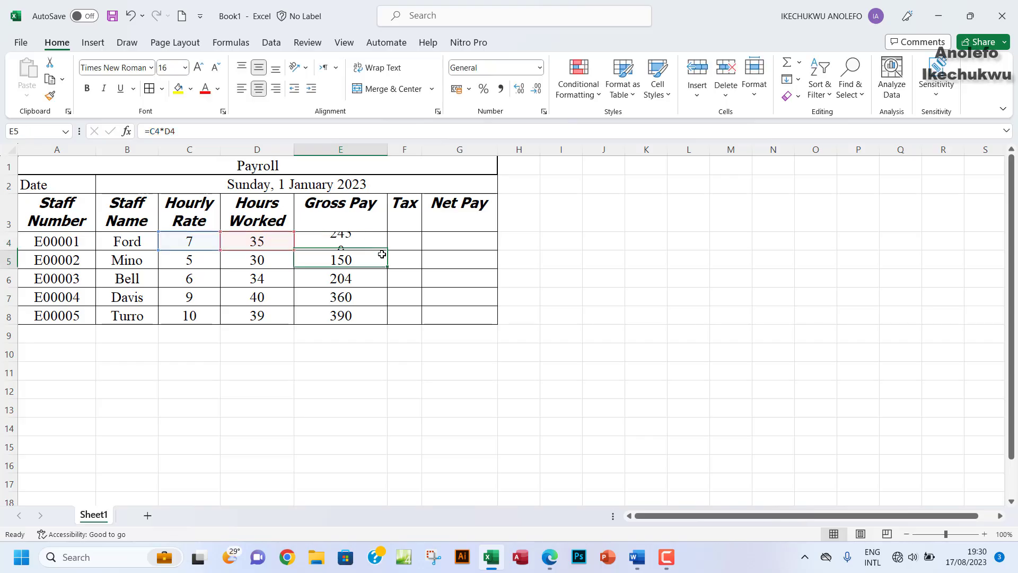
Step: Narrow column H into a small gap beside the payroll table
left_click(526, 206)
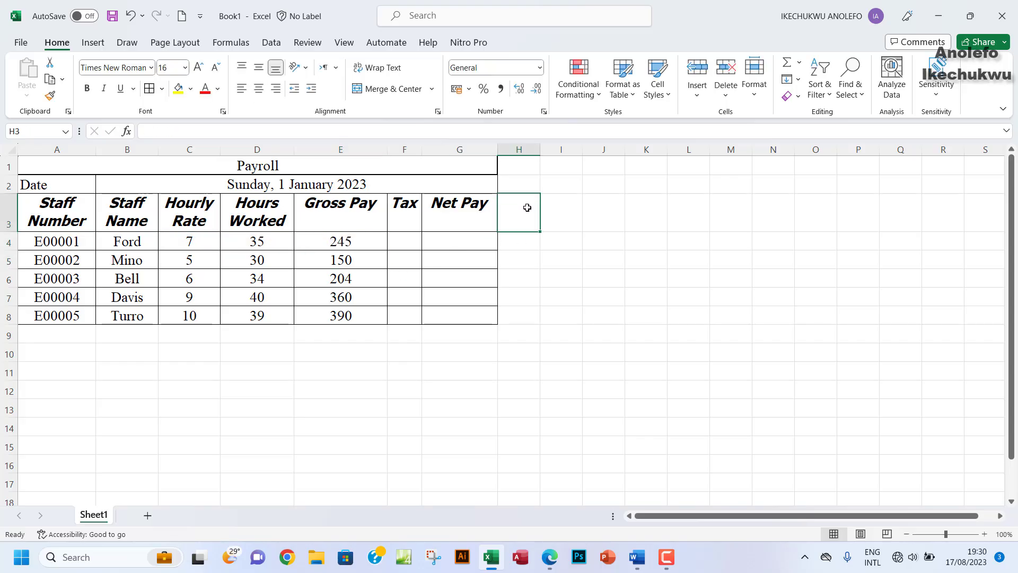
left_click_drag(537, 150, 524, 150)
left_click(537, 209)
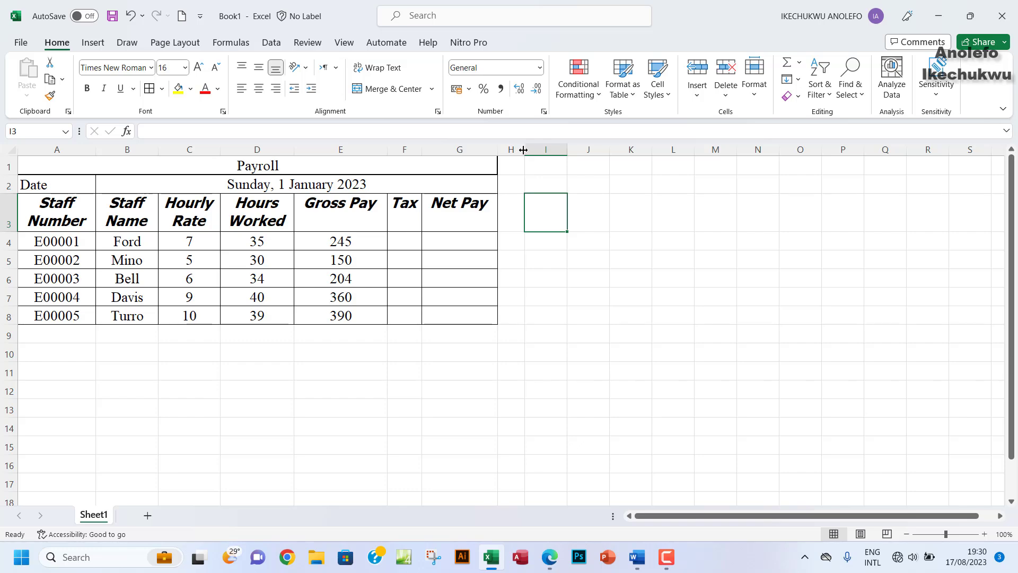
left_click_drag(523, 149, 516, 150)
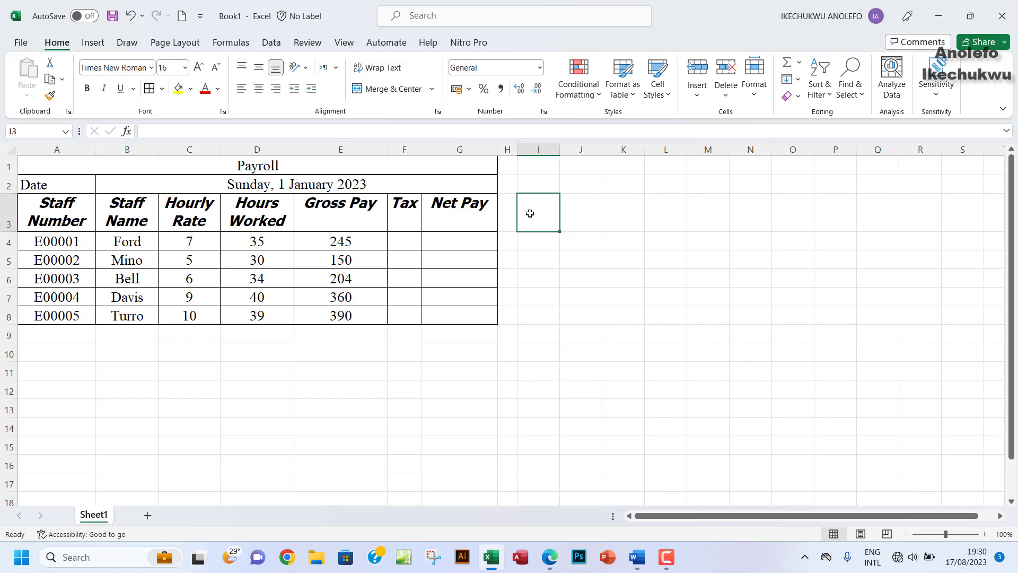
left_click(557, 565)
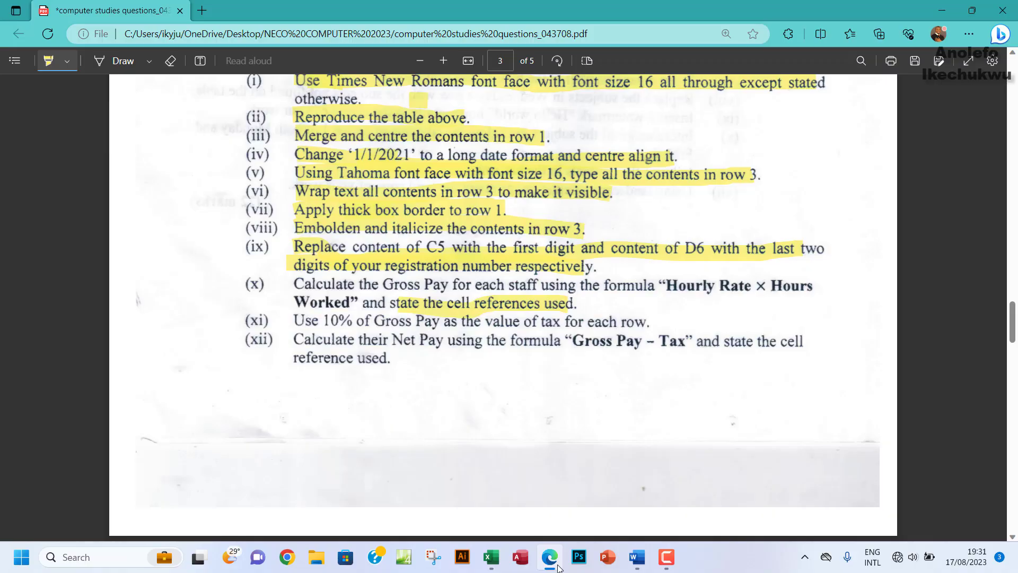
left_click(558, 568)
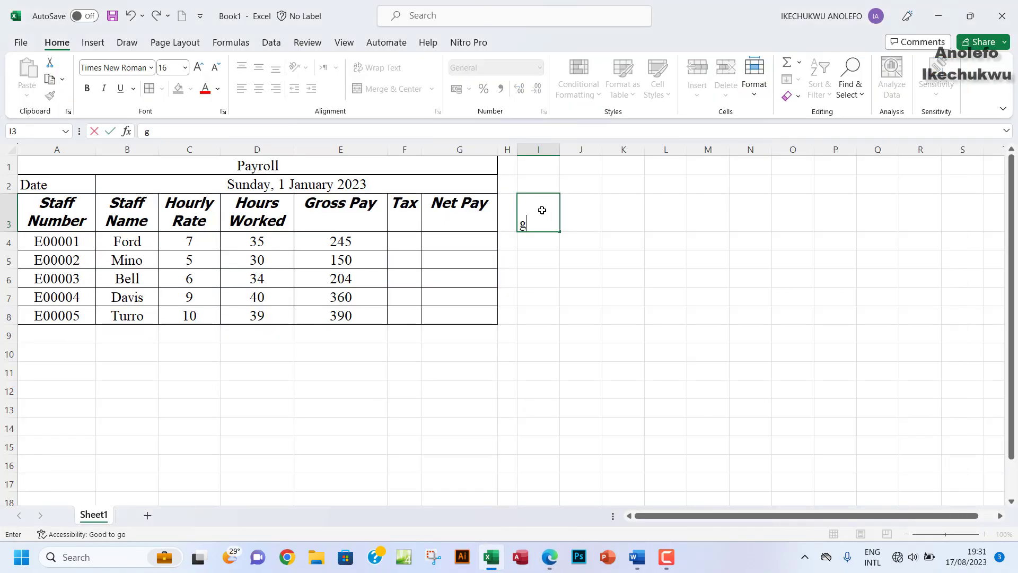
Step: Type the label 'Gross Pay Cell Ref.' in I3
type("GO")
key("BackSpace")
type("ross")
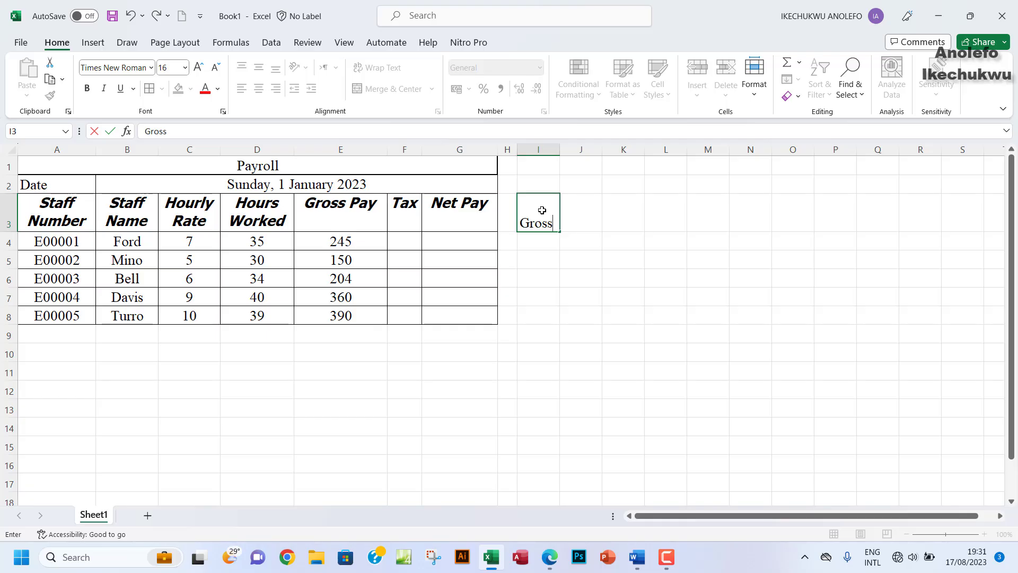
type(" ap")
type("P")
type("ay c")
key("BackSpace")
type("ca")
key("BackSpace")
key("BackSpace")
type("Cell")
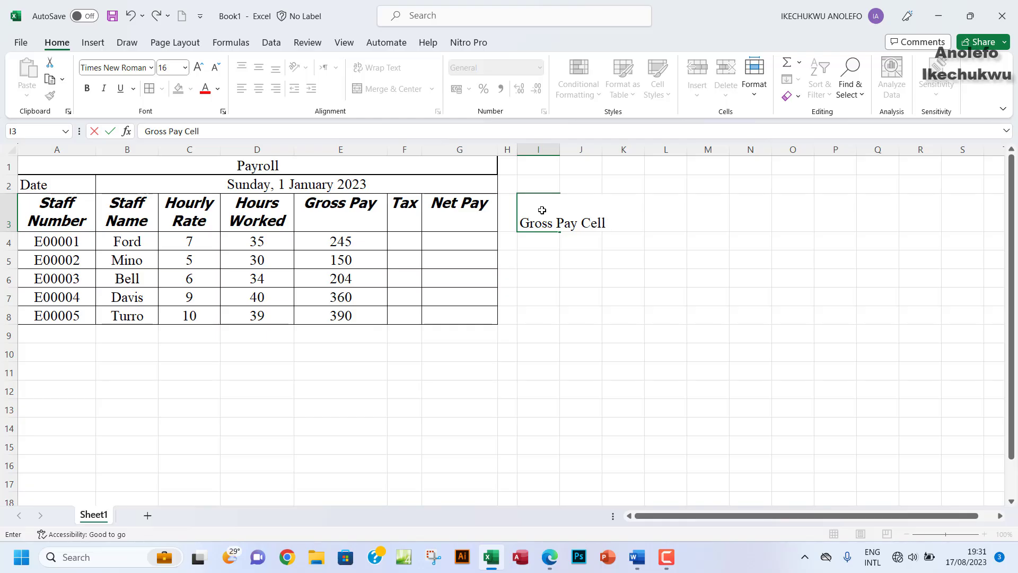
type(" Ref.")
left_click(582, 260)
Step: Wrap the I3 label onto two lines and widen column I to fit it
left_click(542, 214)
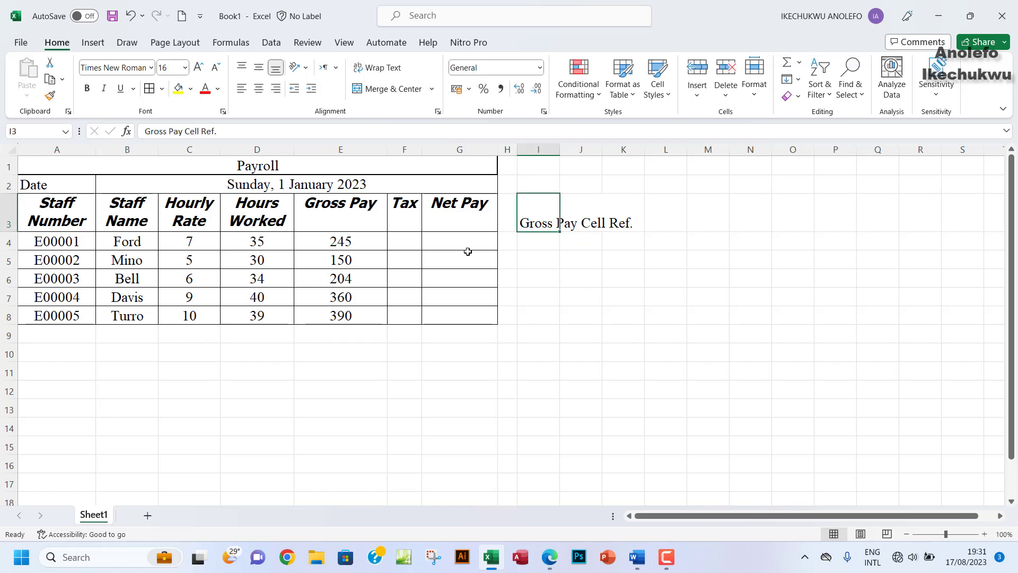
left_click(338, 243)
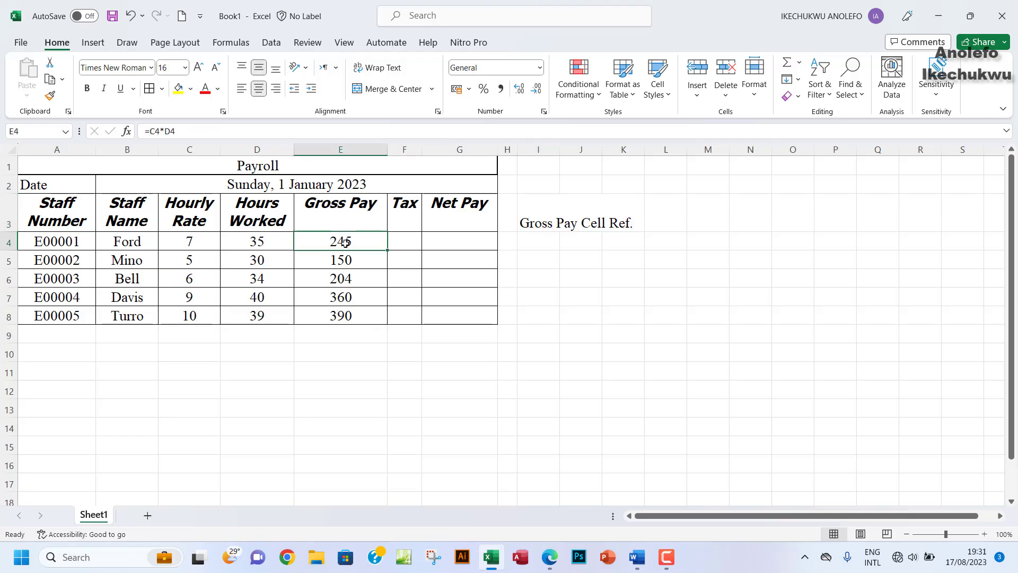
left_click(541, 216)
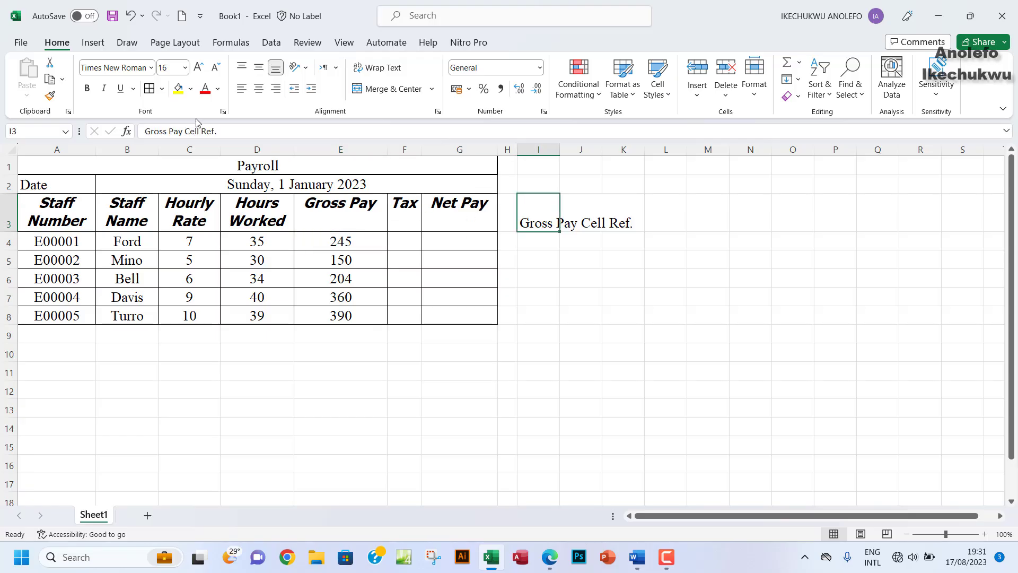
left_click(381, 75)
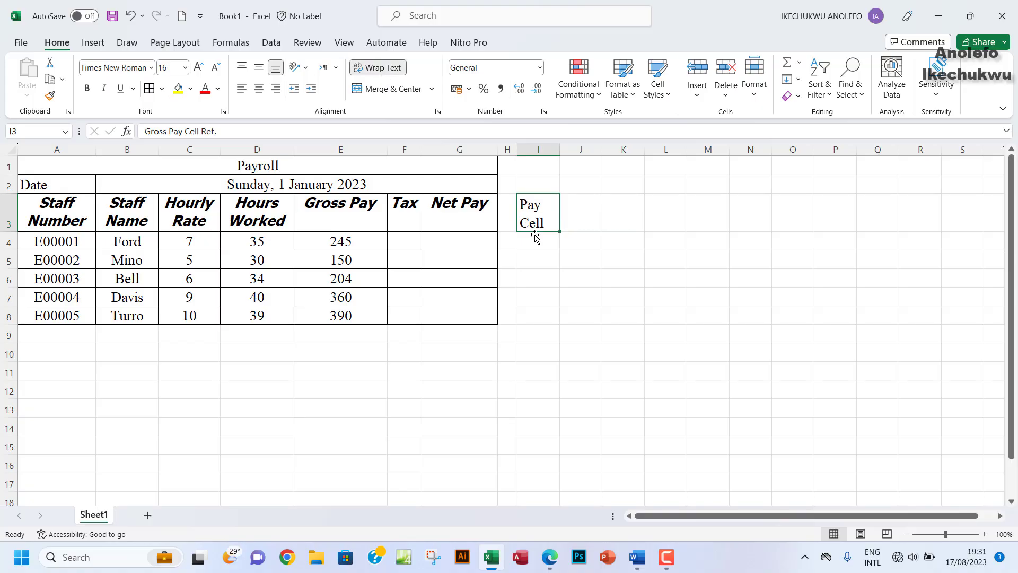
left_click_drag(558, 152, 585, 157)
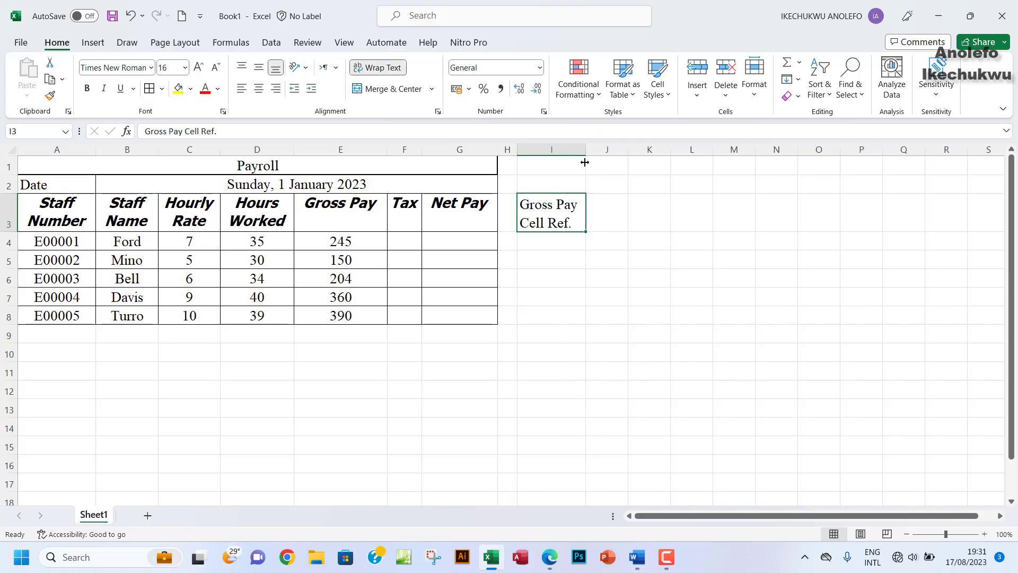
left_click(536, 242)
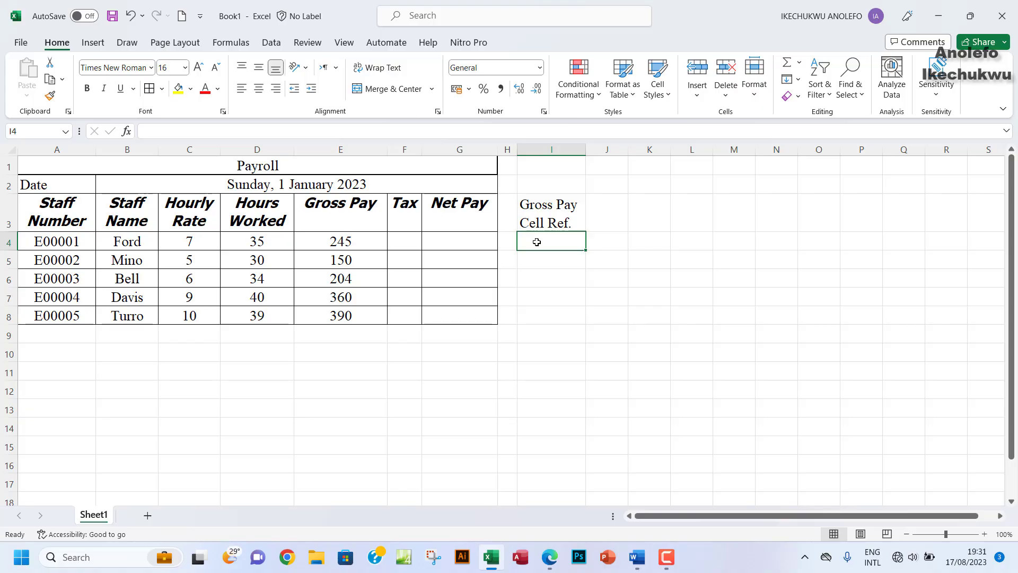
Step: Enter =FORMULATEXT(E4) in I4, fill it down to I8, and bold the I3 heading
type("=")
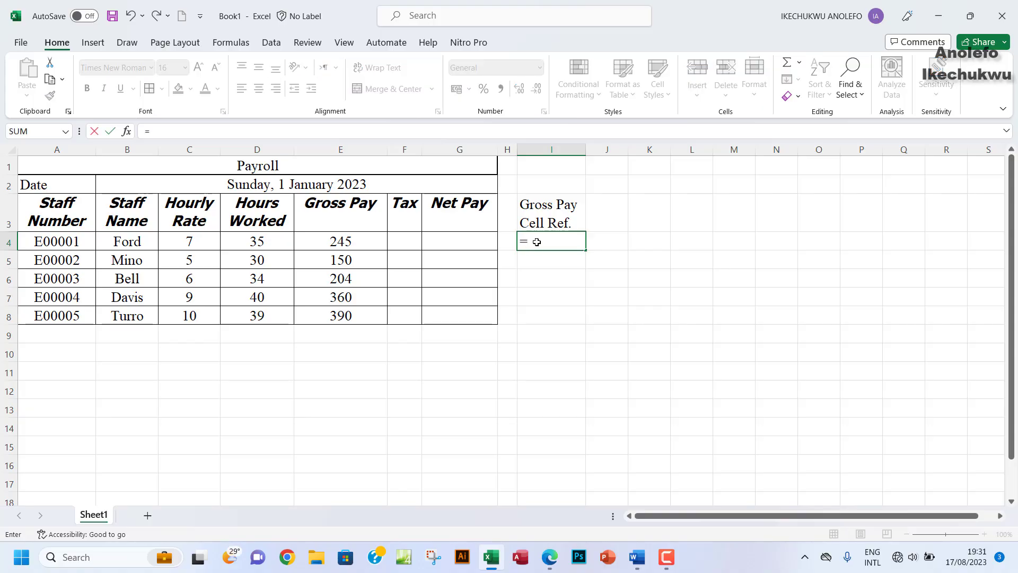
type("form")
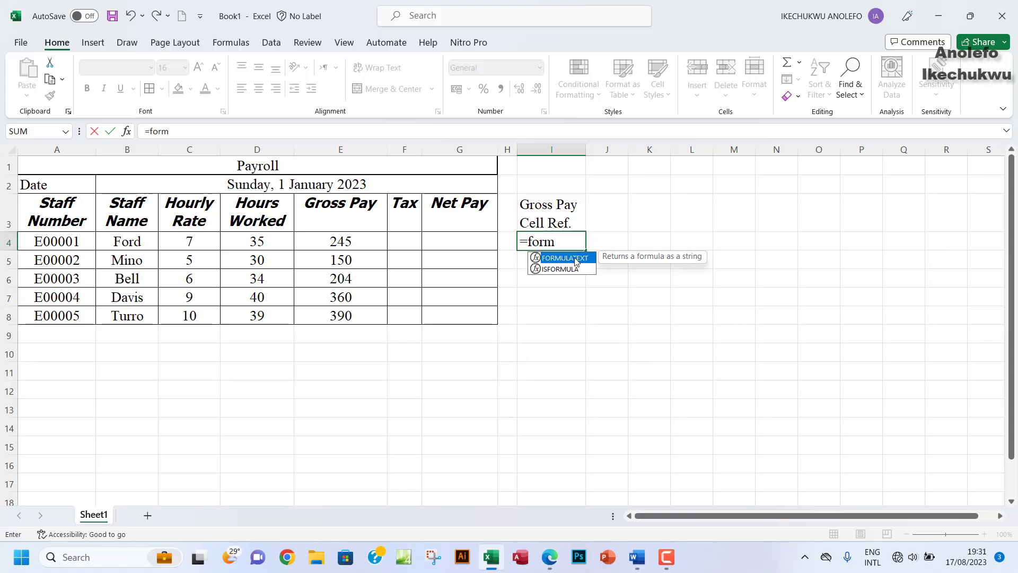
double_click(576, 259)
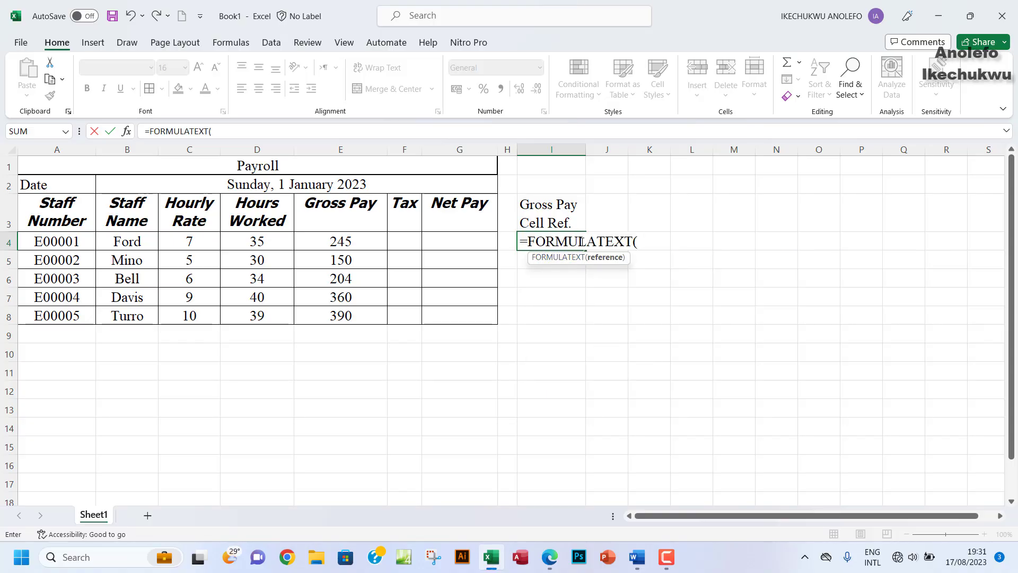
left_click(345, 241)
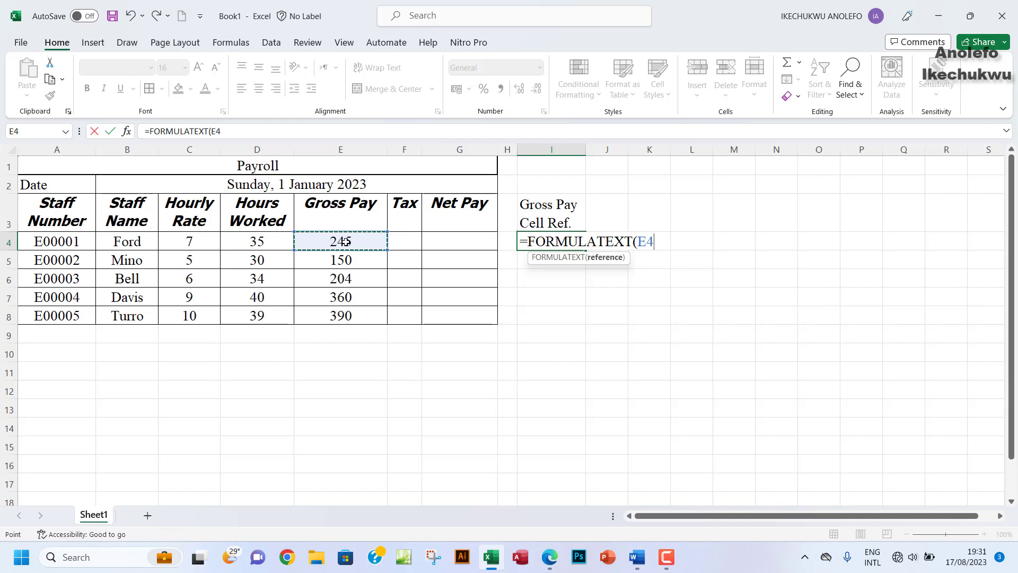
type(")")
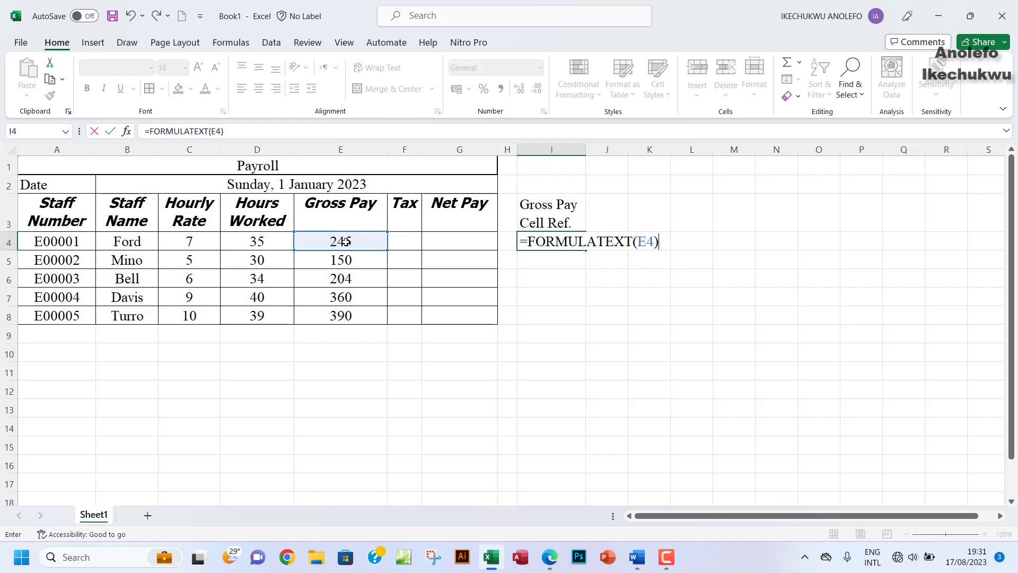
key("Return")
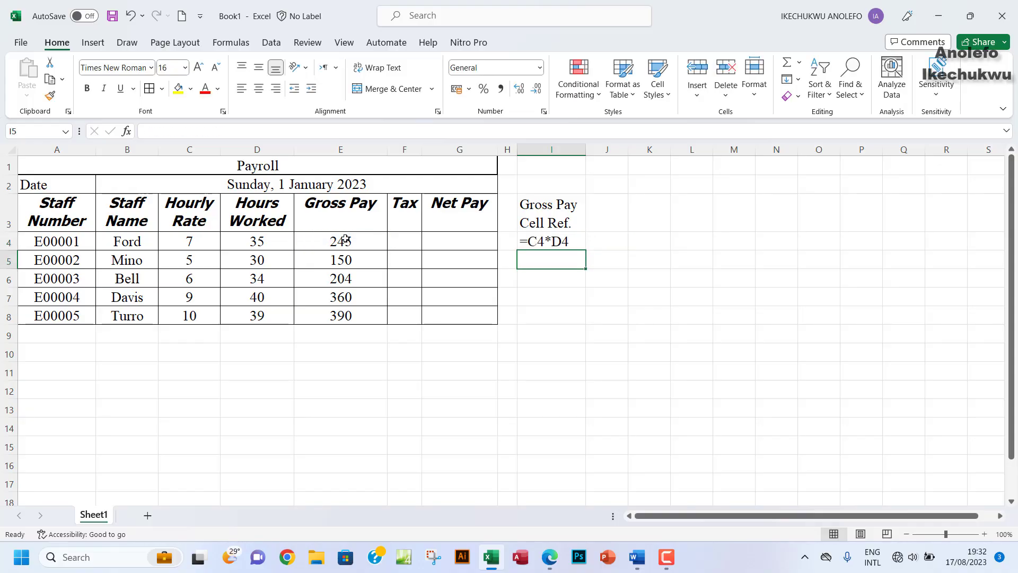
left_click(554, 244)
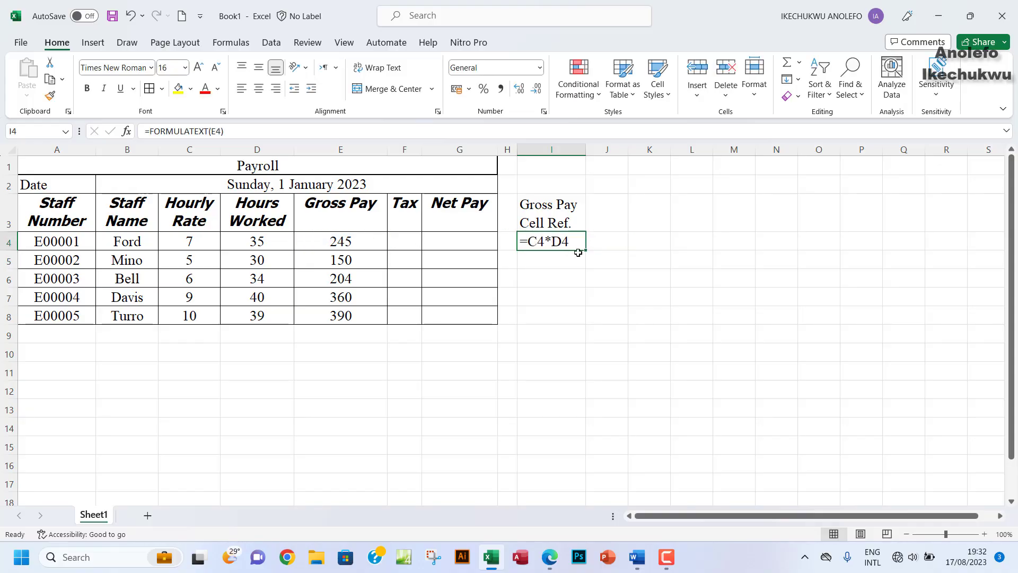
left_click_drag(585, 249, 587, 322)
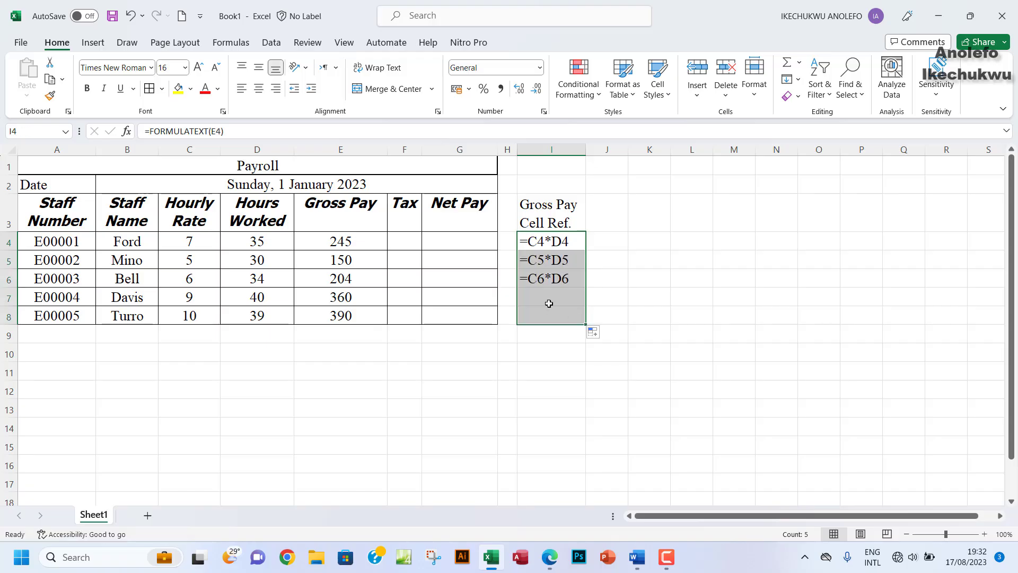
left_click(548, 215)
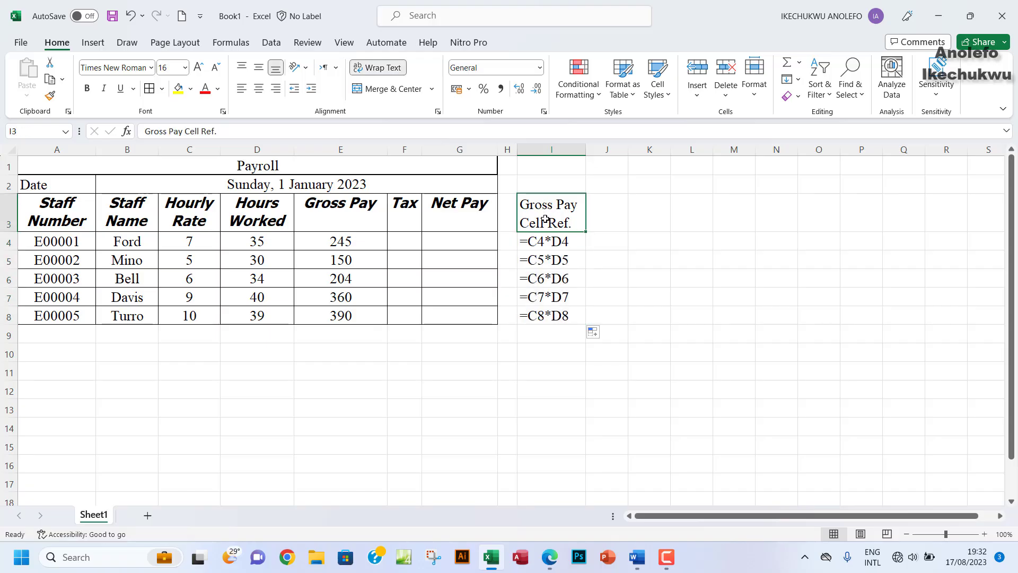
left_click(87, 88)
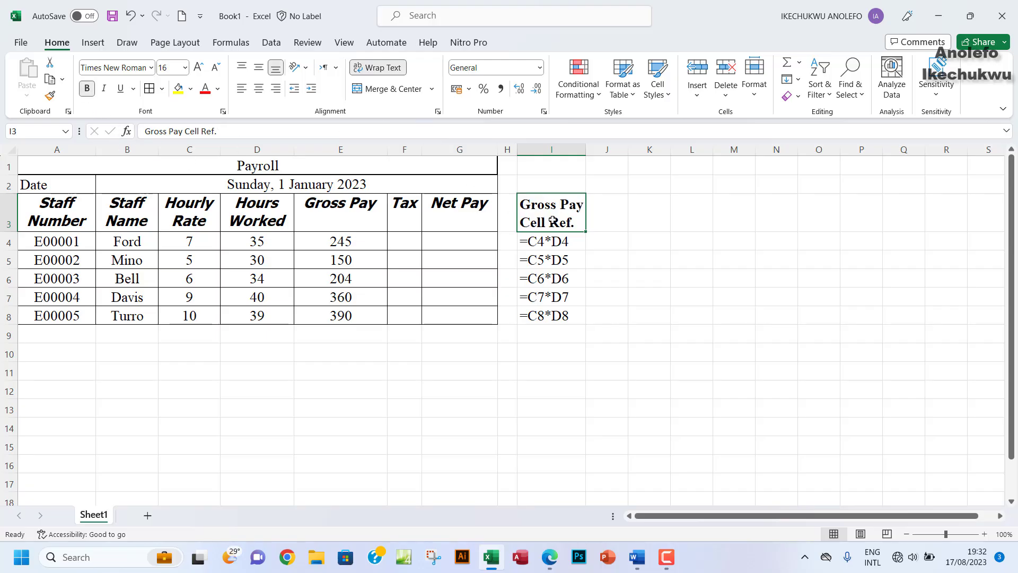
left_click(104, 88)
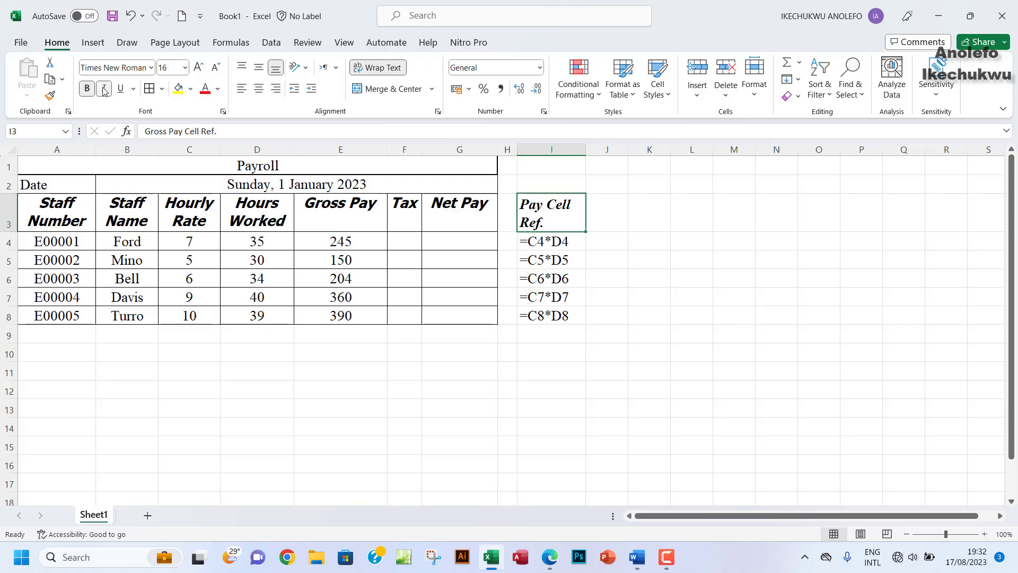
left_click(103, 88)
left_click(605, 221)
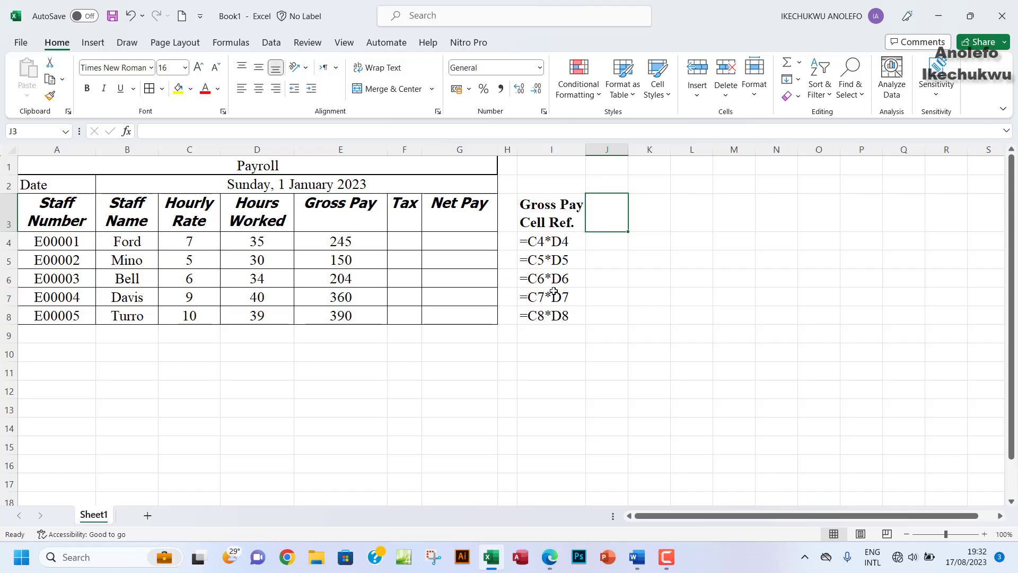
left_click_drag(340, 243, 344, 313)
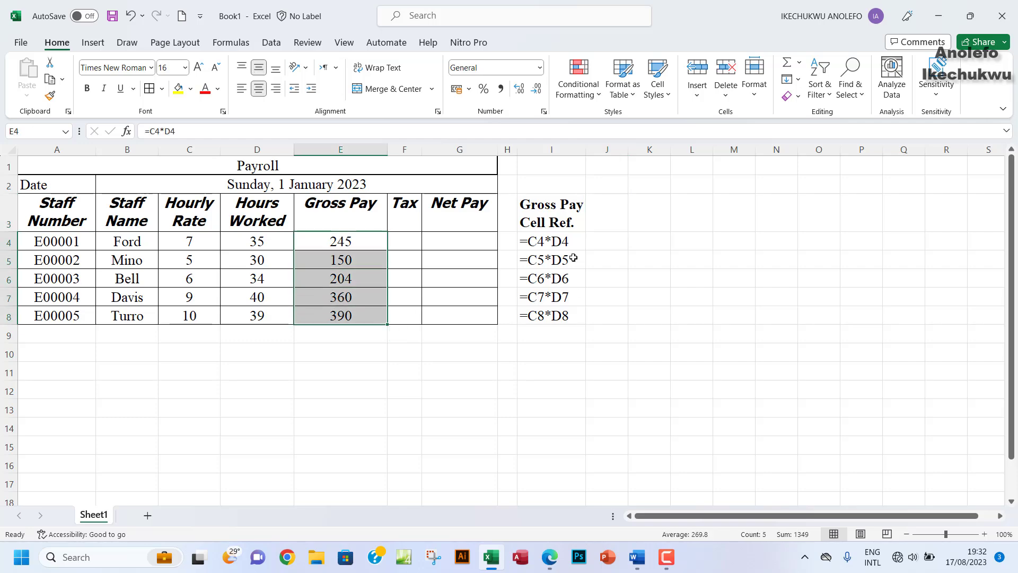
left_click_drag(551, 210, 554, 318)
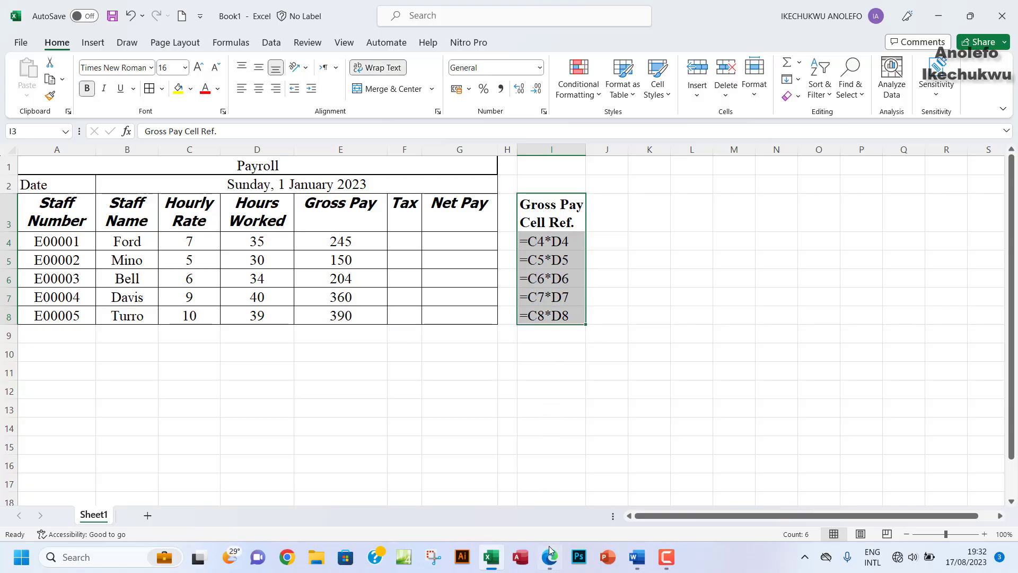
mouse_move(550, 557)
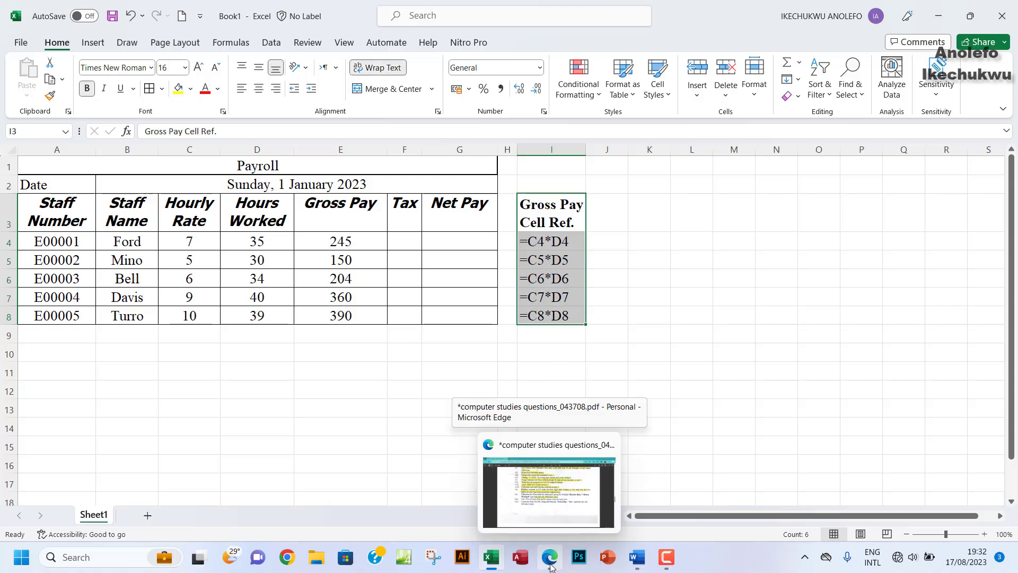
Step: Highlight question (x) on calculating Gross Pay in the PDF, then return to Excel
left_click(550, 566)
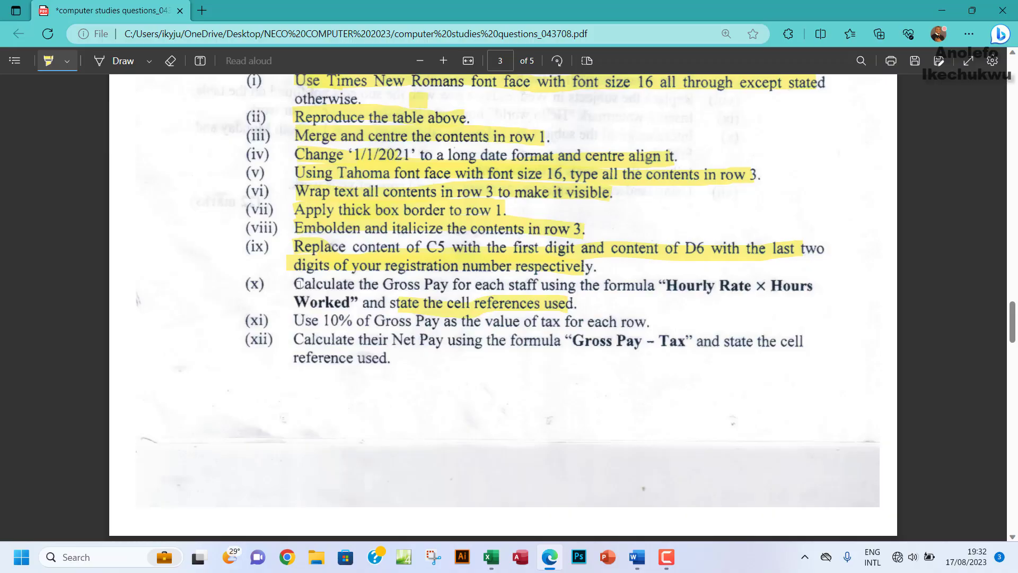
mouse_move(299, 284)
left_mouse_down()
mouse_move(790, 291)
mouse_move(767, 301)
left_mouse_up()
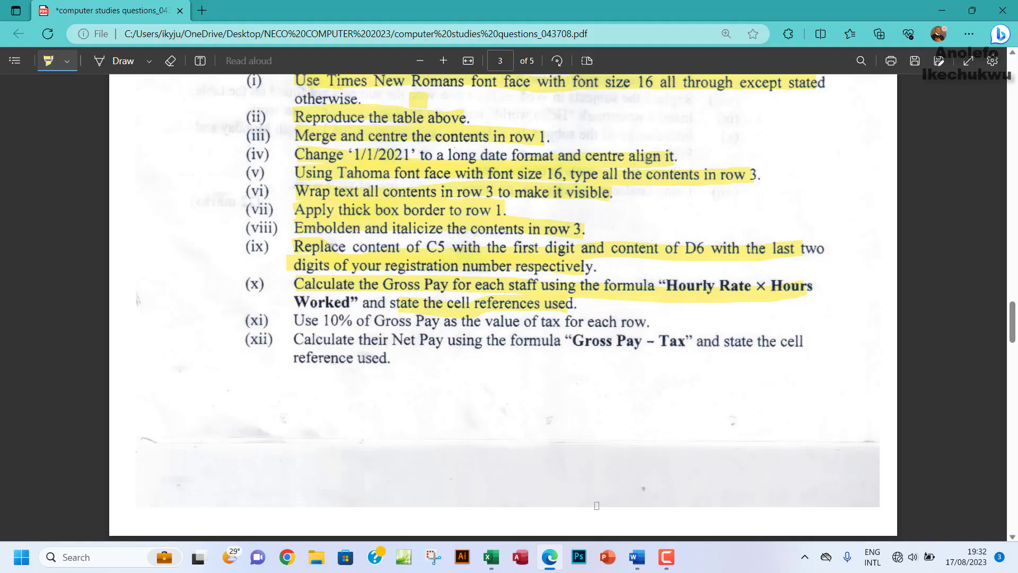
left_click(484, 546)
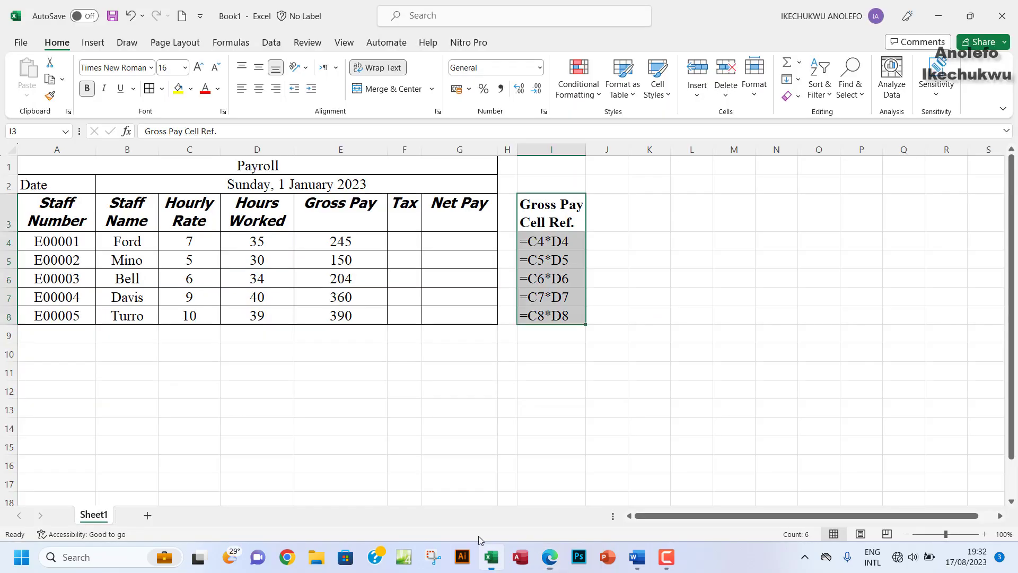
Step: Enter =10%*E4 in F4 and fill it down to F8, giving 24.5, 15, 20.4, 36 and 39
left_click(398, 242)
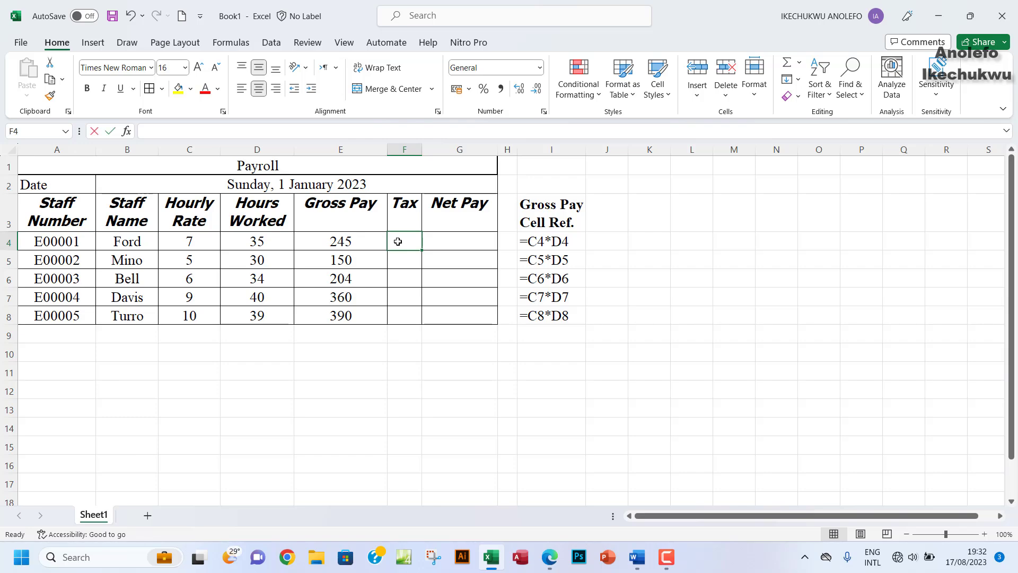
type("=10")
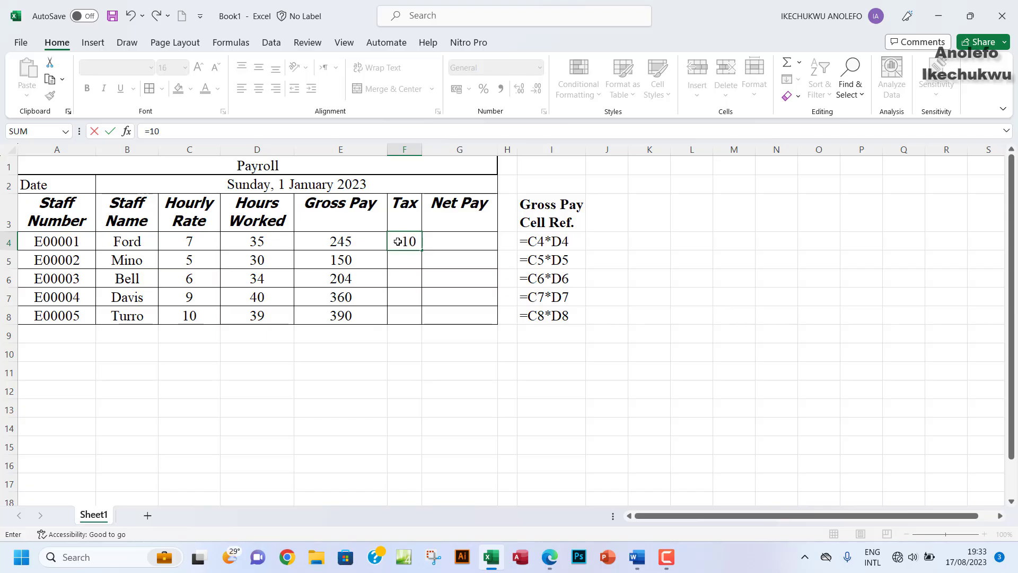
type("%*")
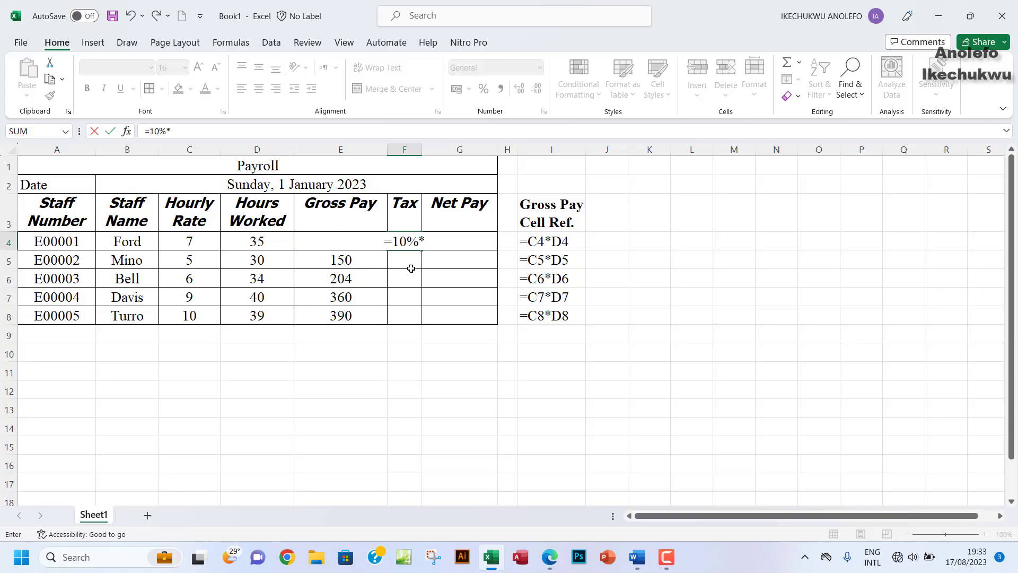
left_click(301, 244)
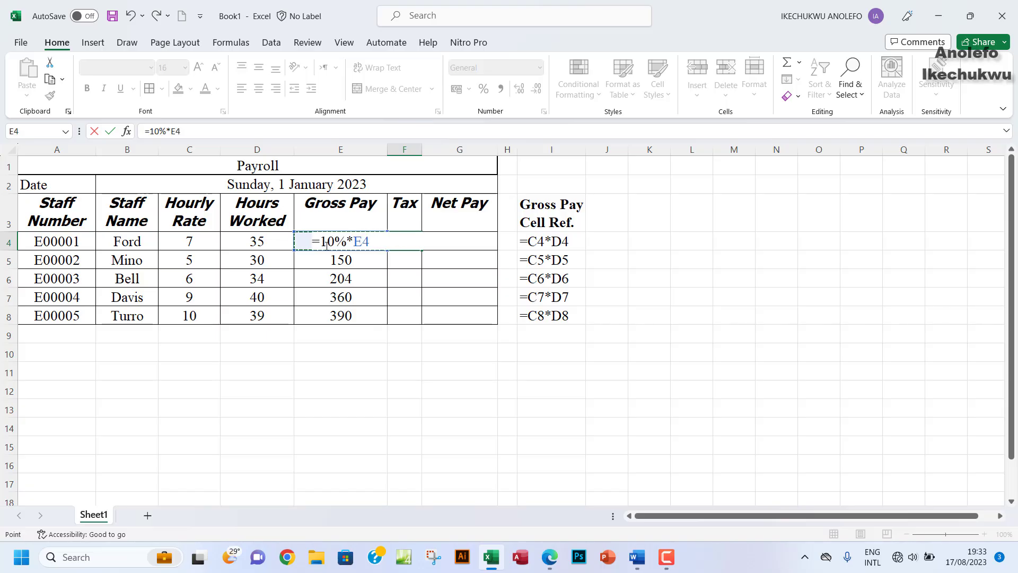
key("Return")
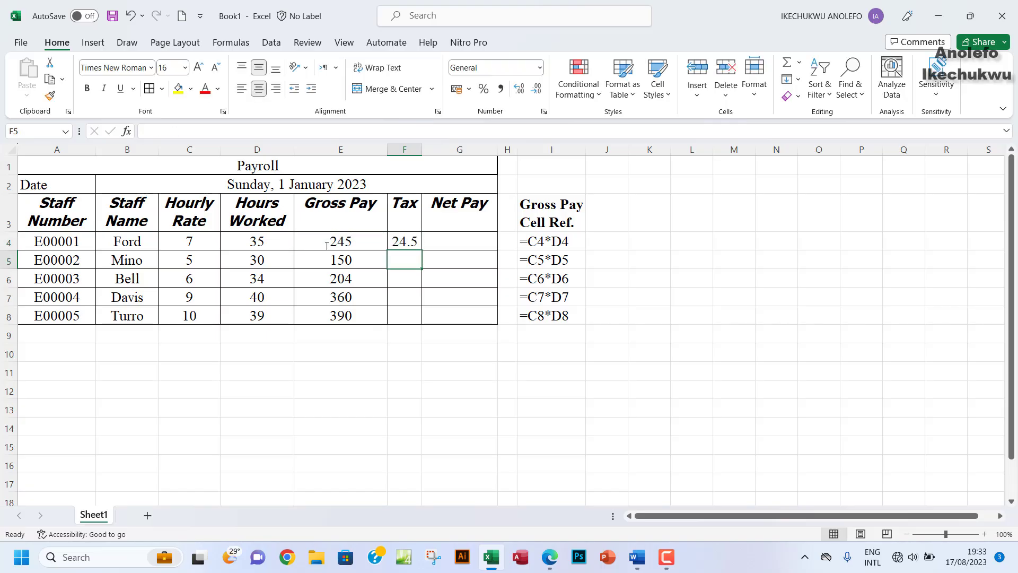
left_click(408, 242)
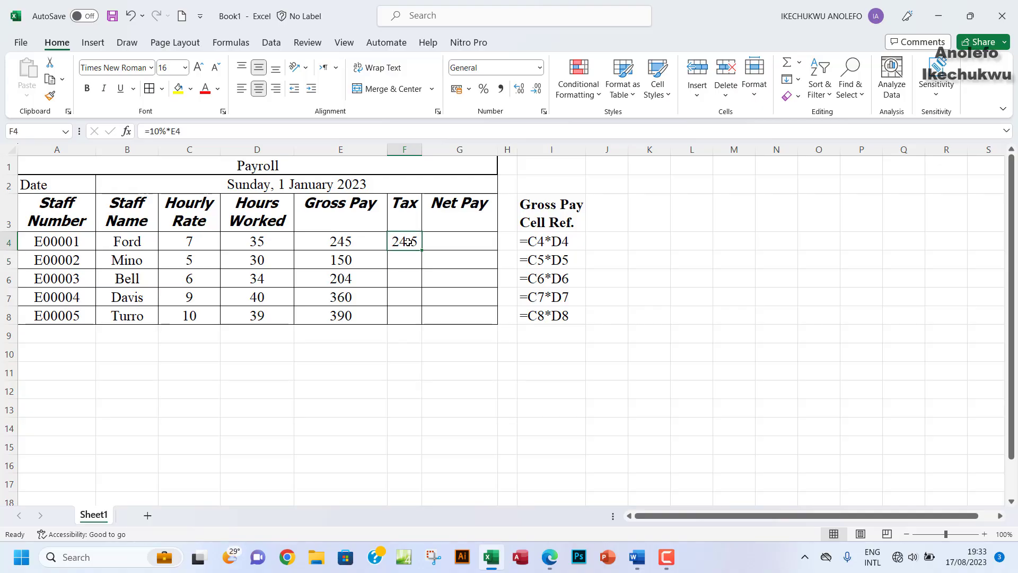
left_click(355, 244)
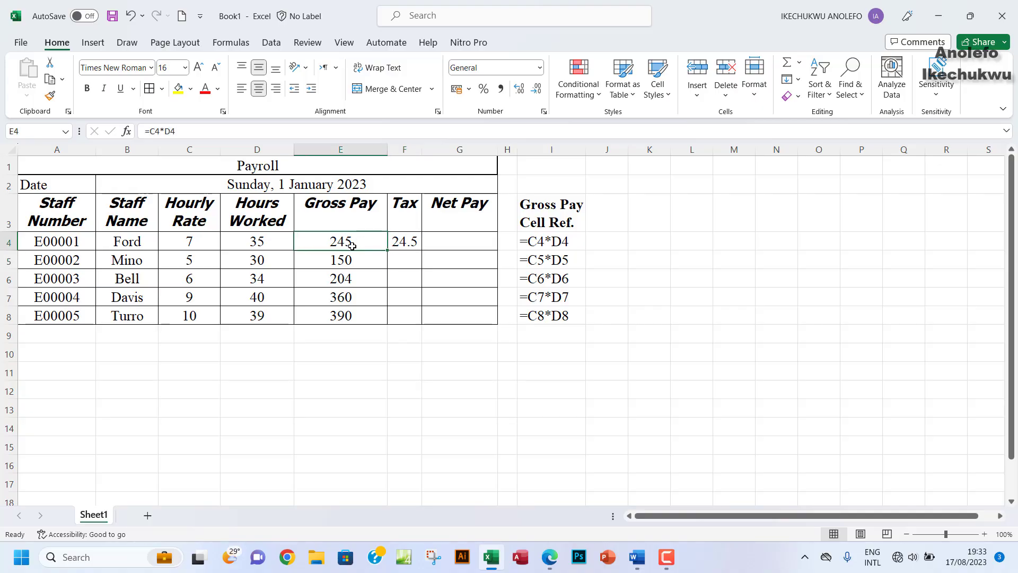
left_click(406, 242)
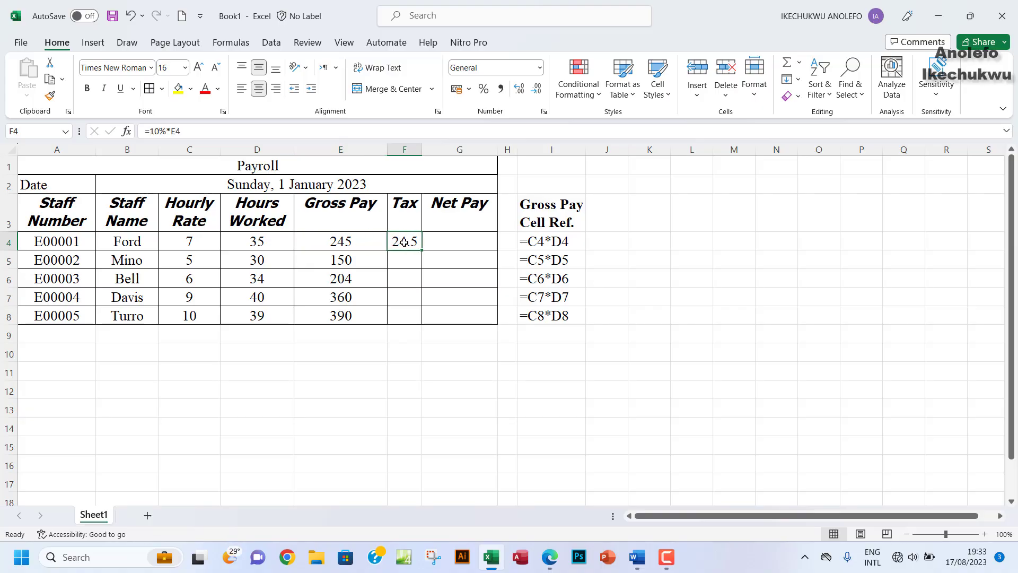
left_click_drag(421, 251, 418, 317)
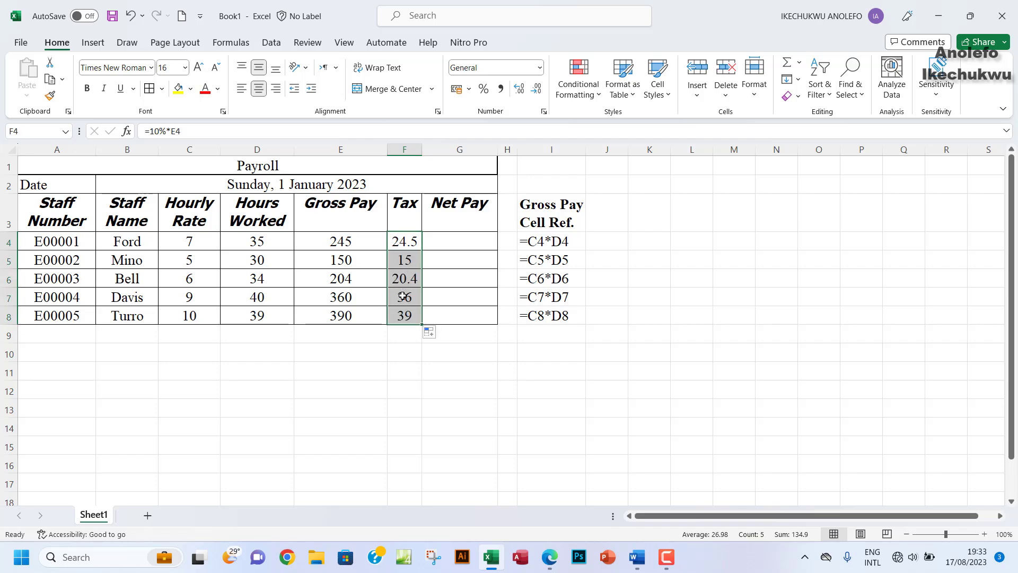
left_click(404, 260)
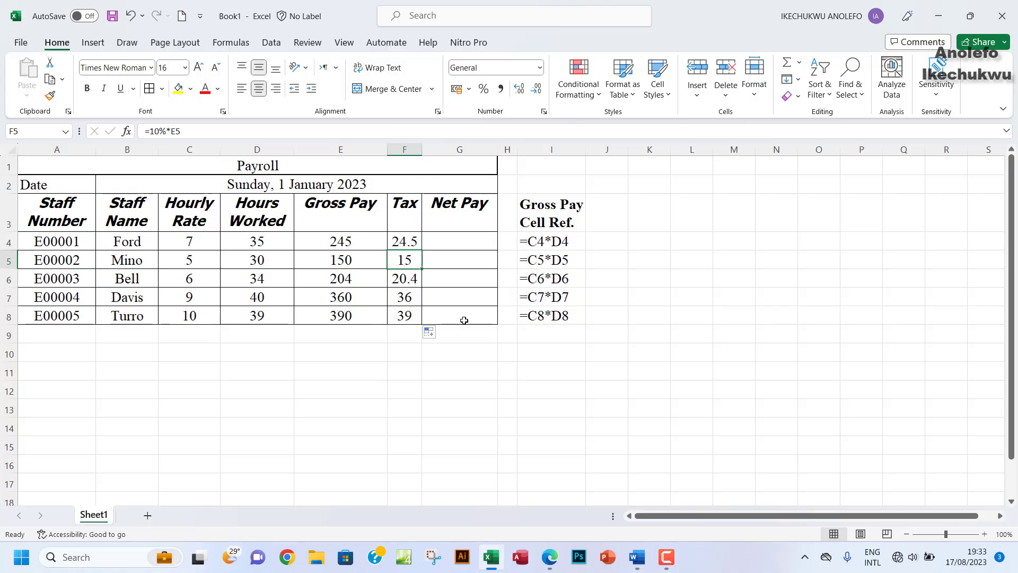
left_click(404, 393)
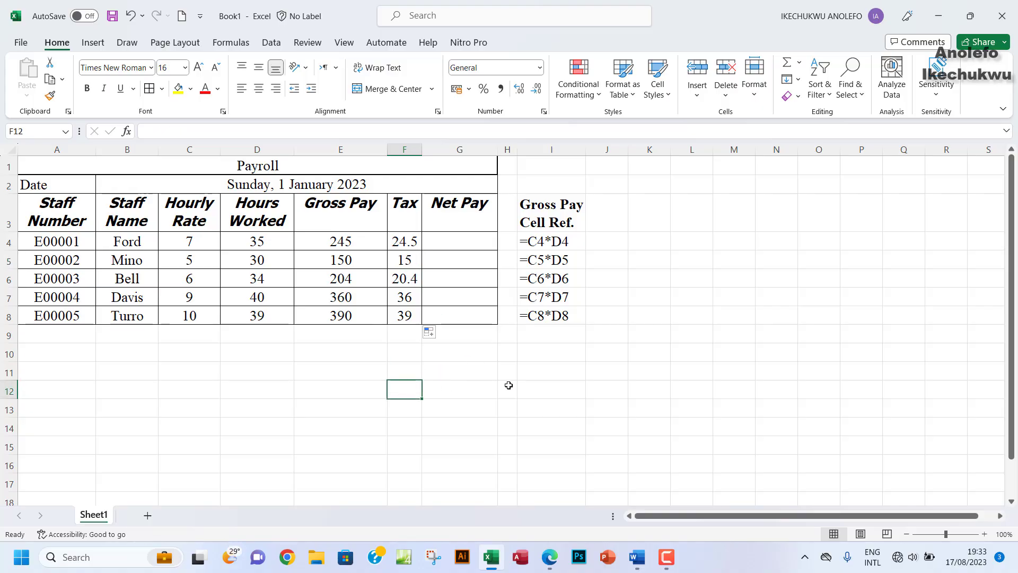
left_click(356, 374)
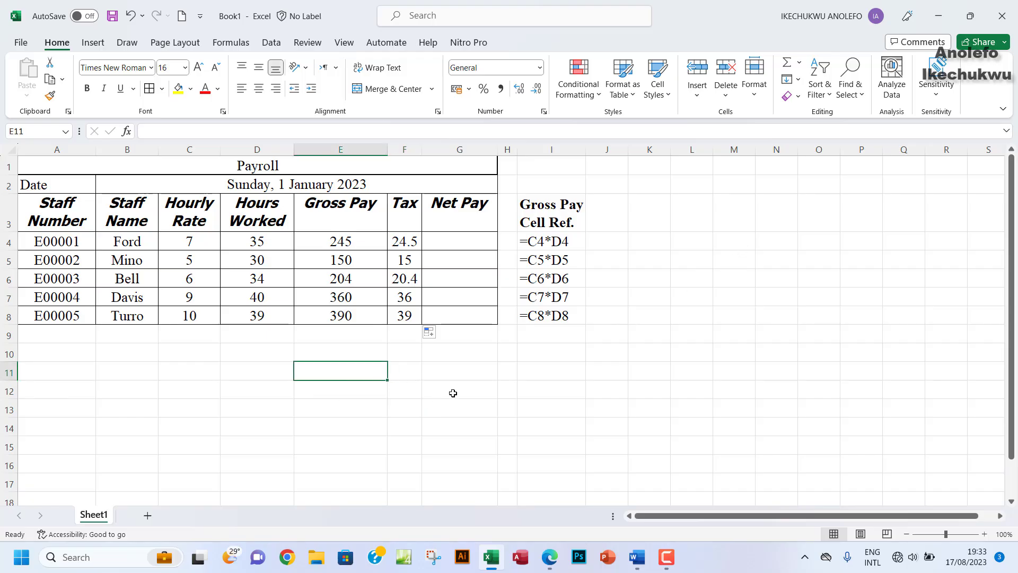
left_click(411, 393)
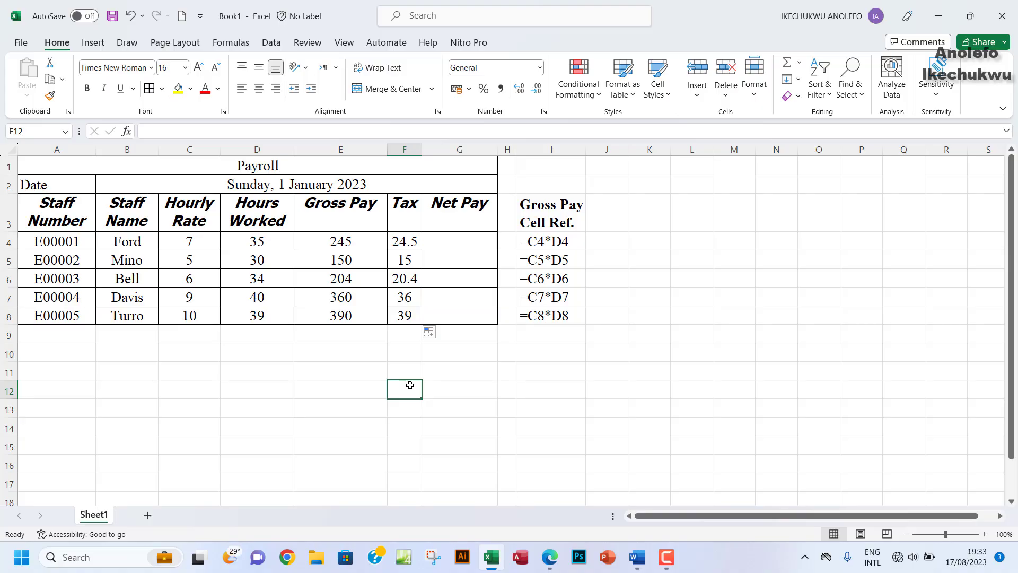
type("(")
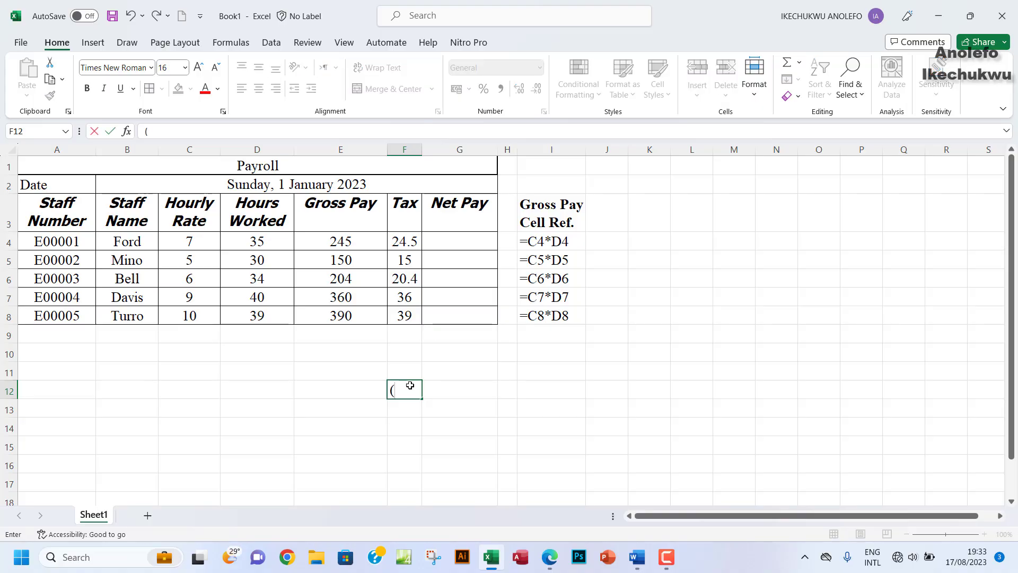
type("10/100)*")
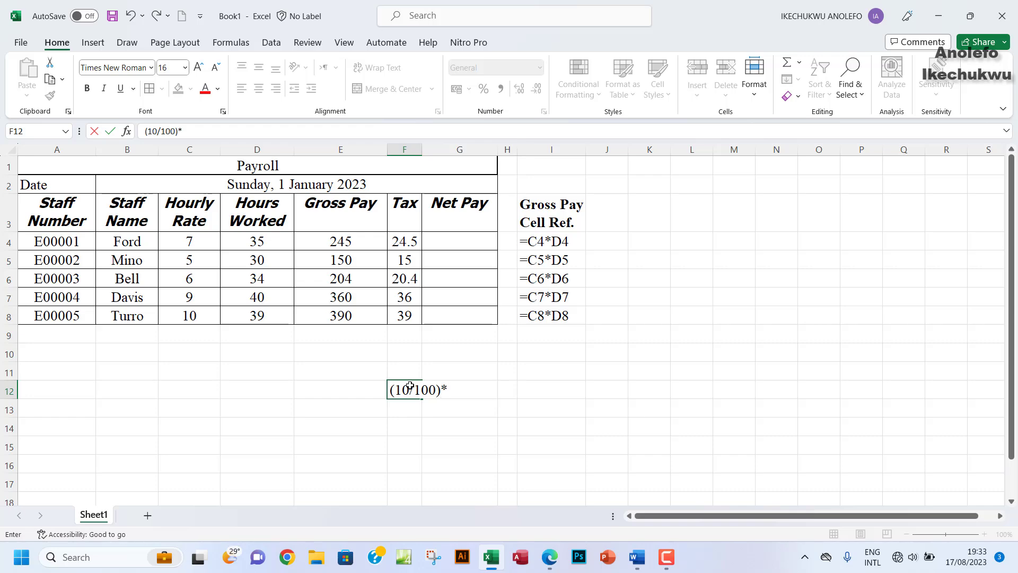
left_click(342, 243)
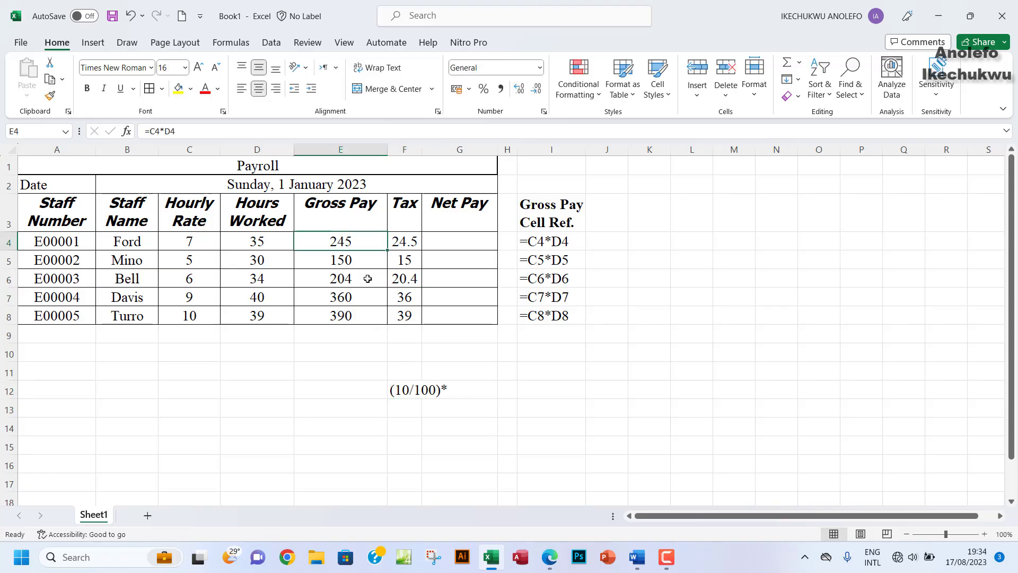
double_click(390, 391)
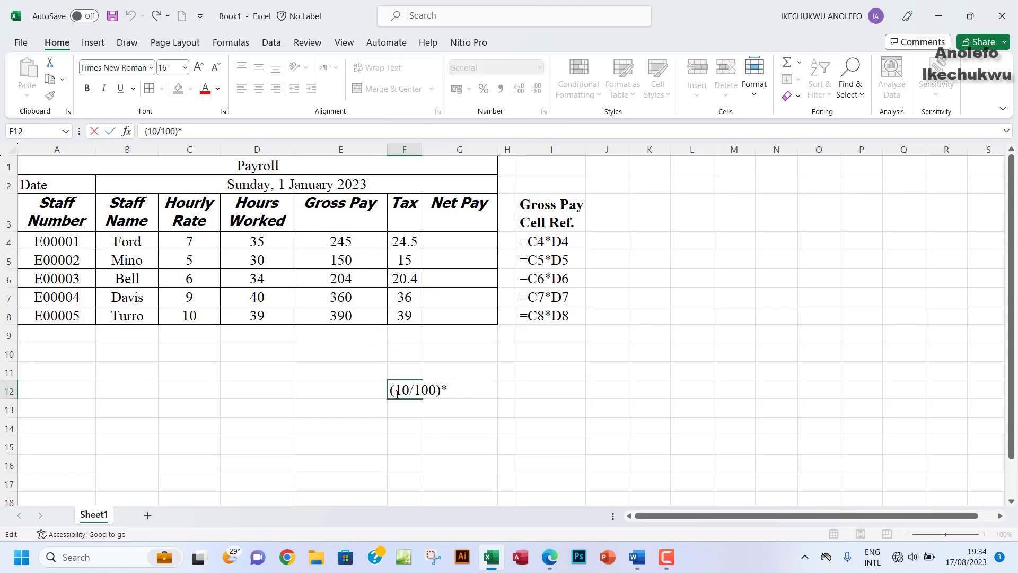
type("=")
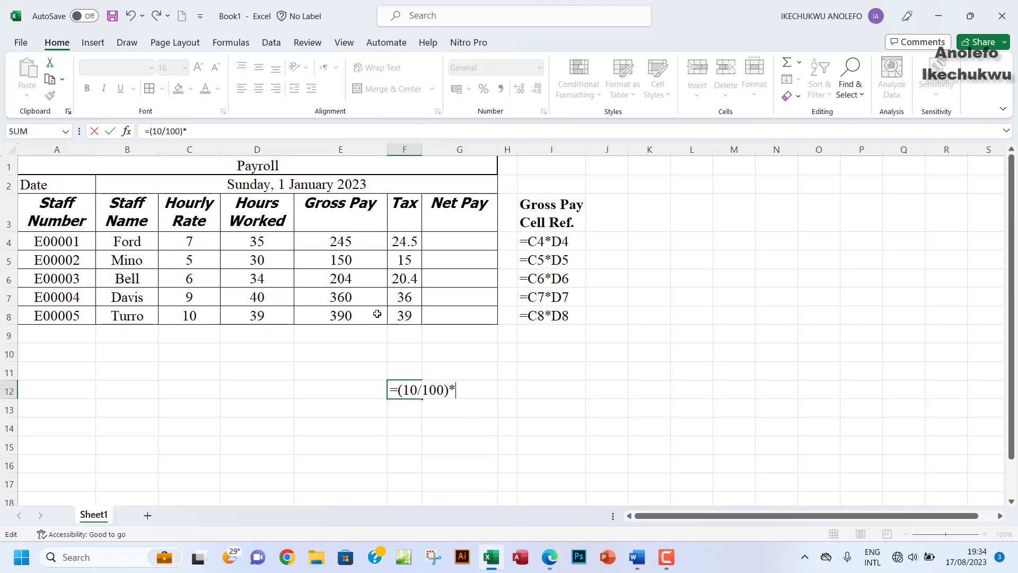
left_click(338, 245)
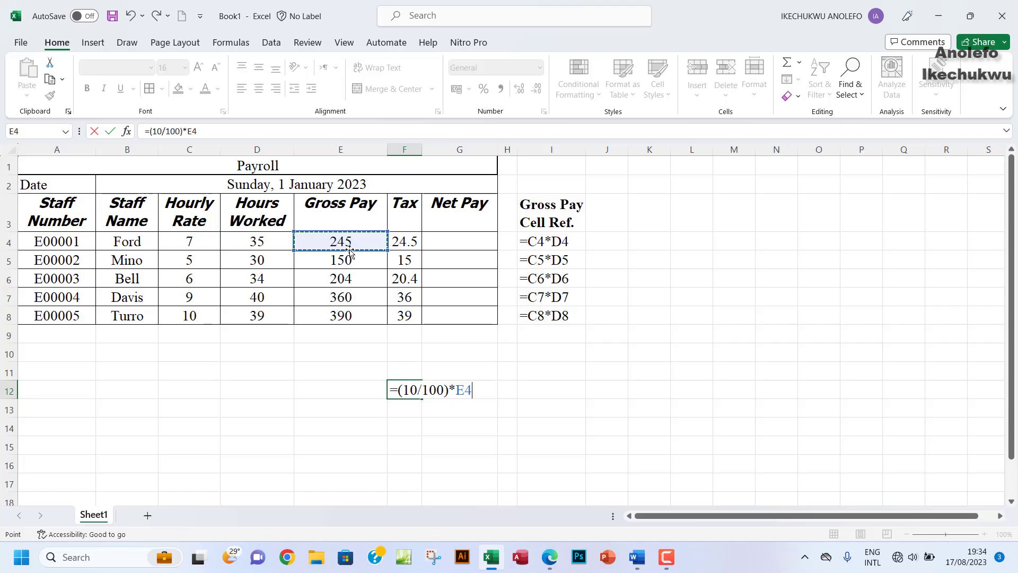
key("Return")
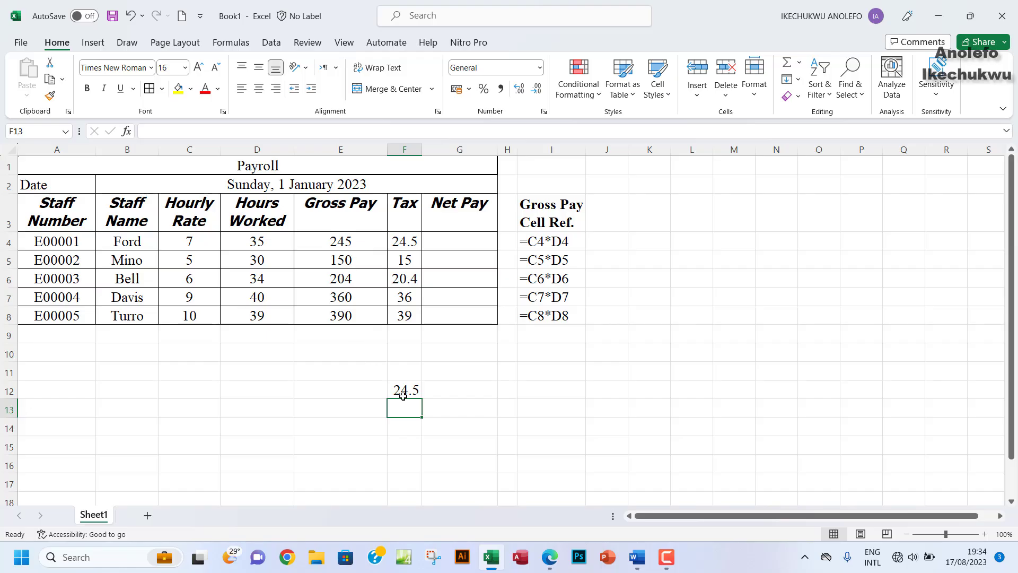
left_click(408, 390)
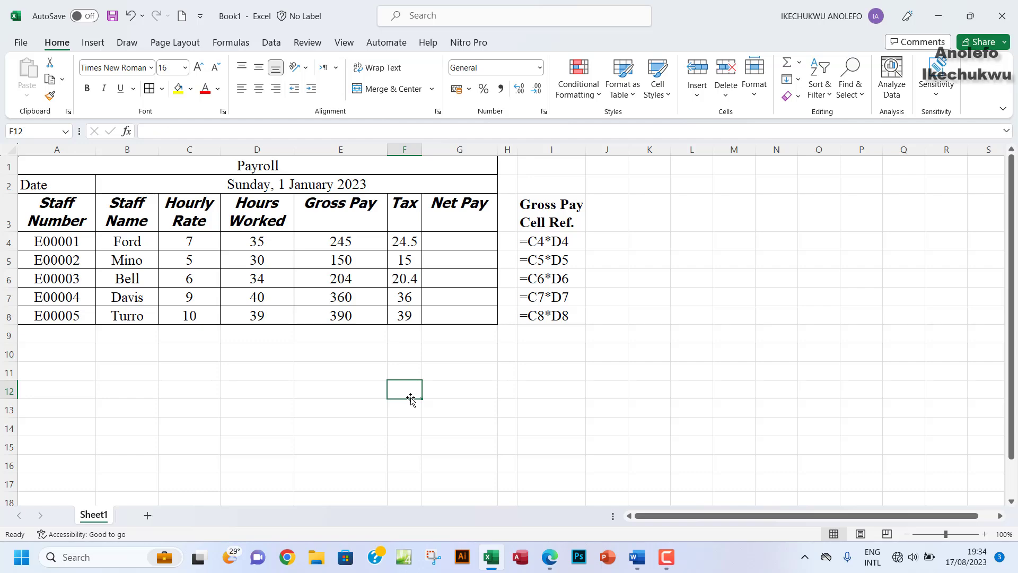
left_click(439, 376)
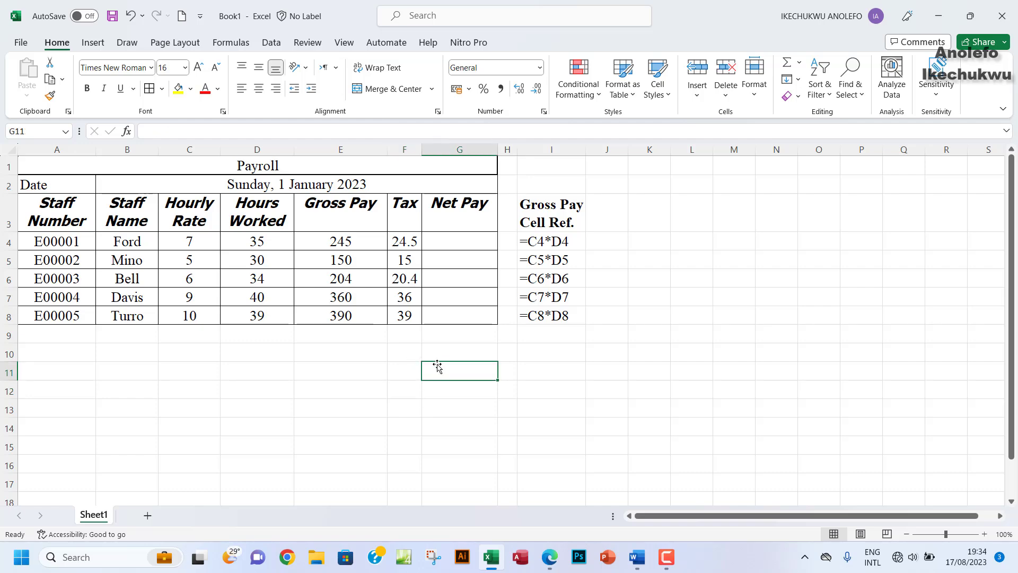
left_click(549, 557)
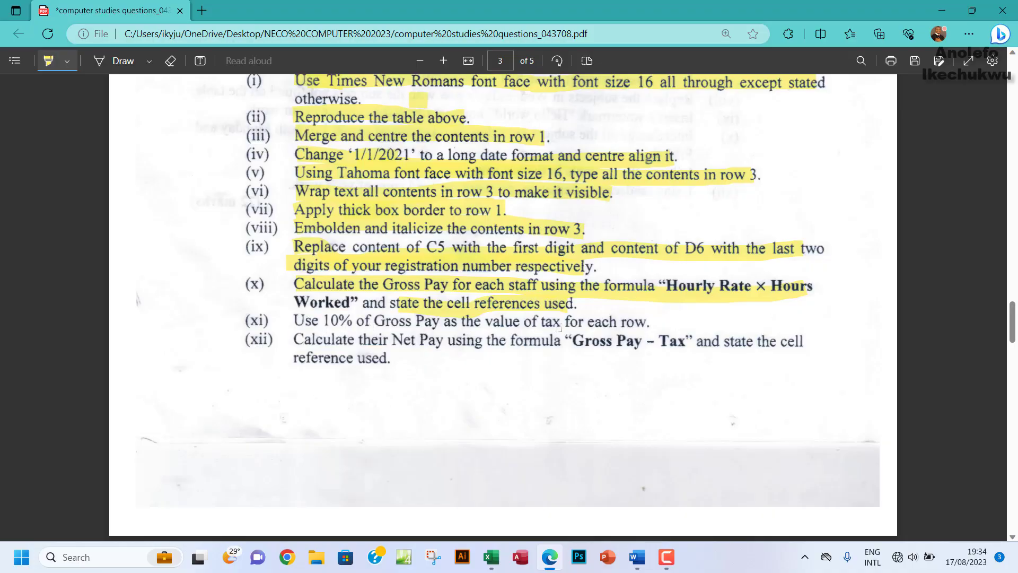
Step: Highlight question (xi) about 10% tax in the PDF, then return to Excel
left_click_drag(647, 322, 298, 321)
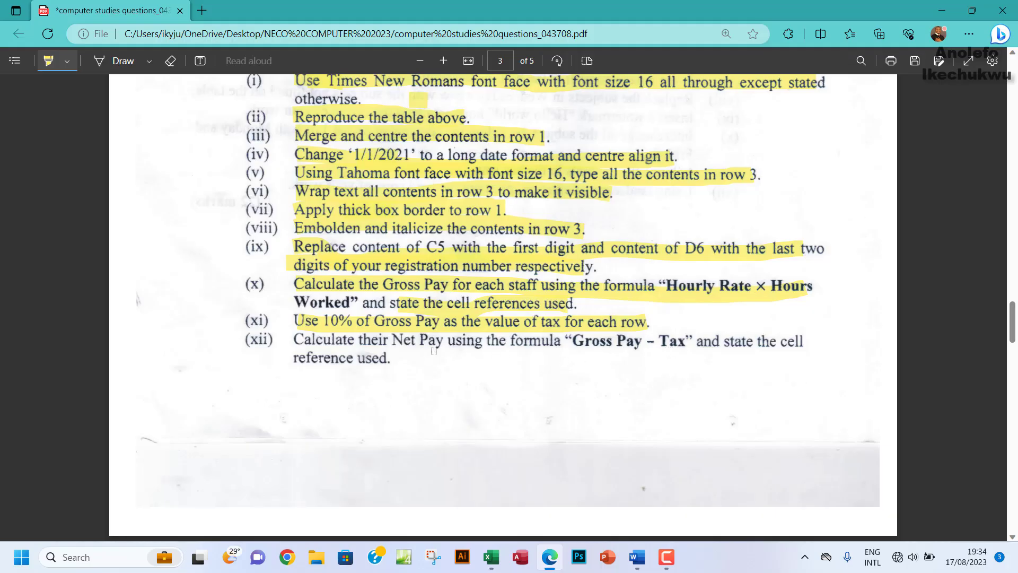
left_click(490, 557)
Step: Enter =E4-F4 in G4 and fill it down to G8, giving Net Pay 220.5 to 351
left_click(443, 245)
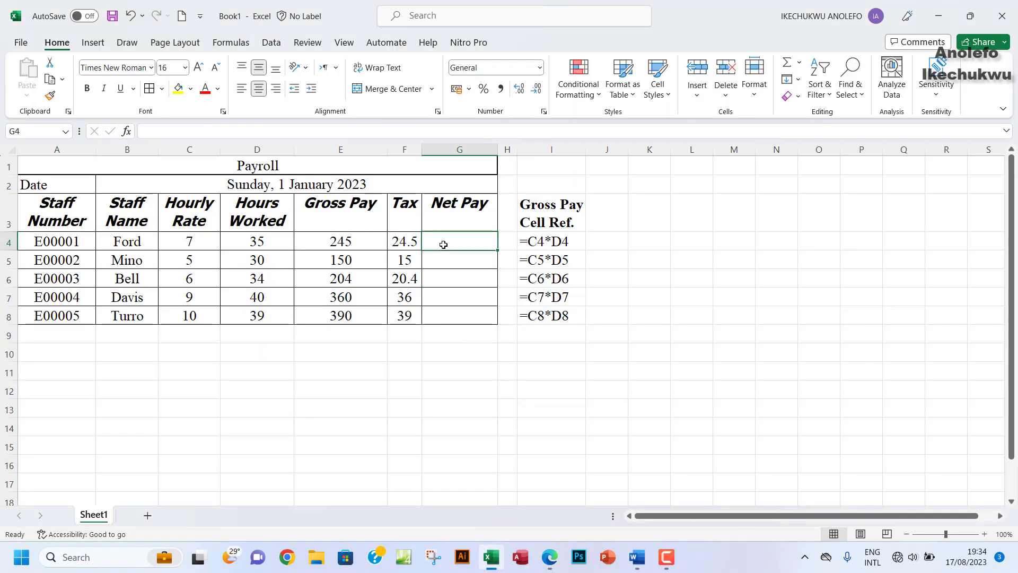
type("=")
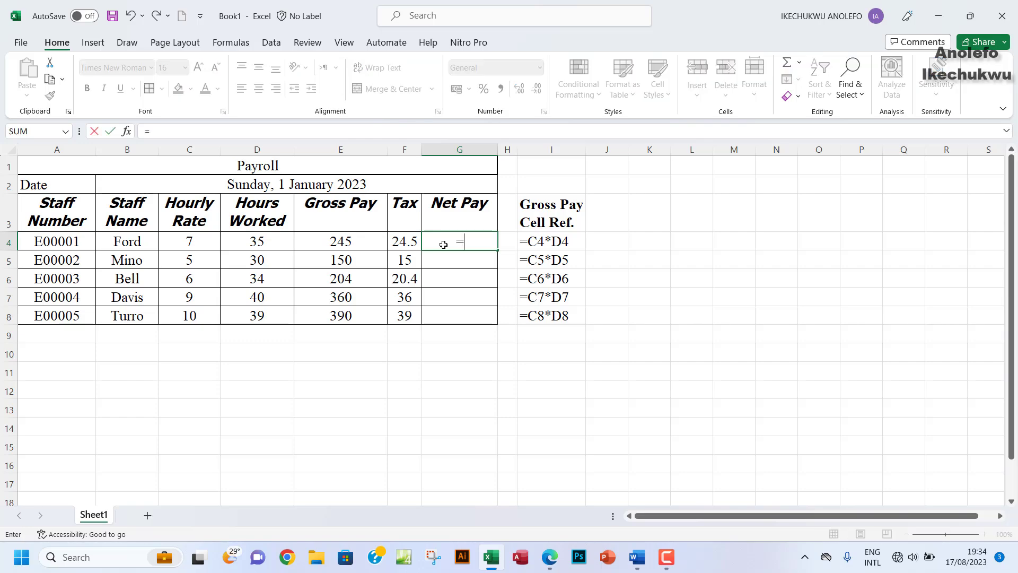
left_click(360, 243)
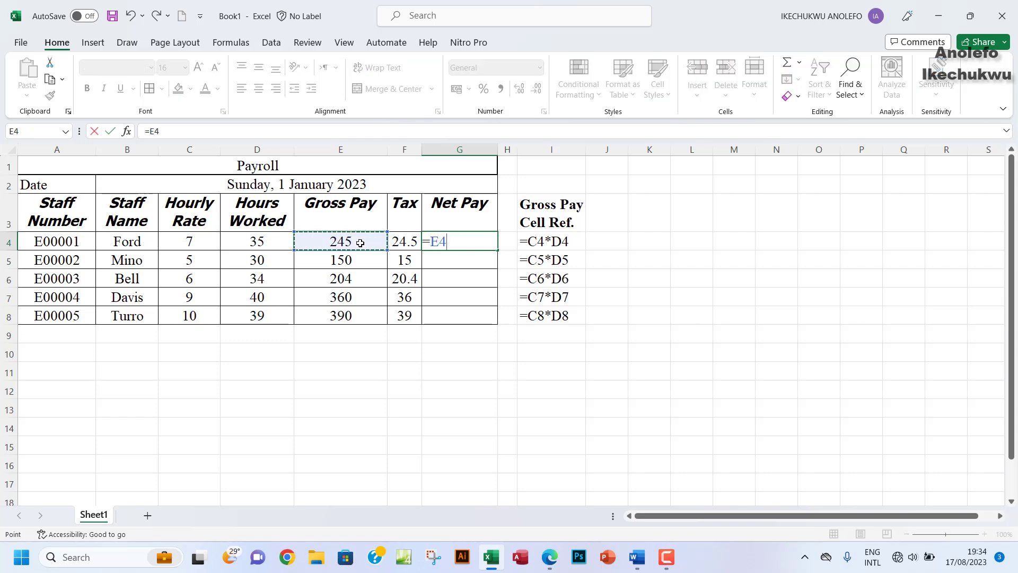
type("-")
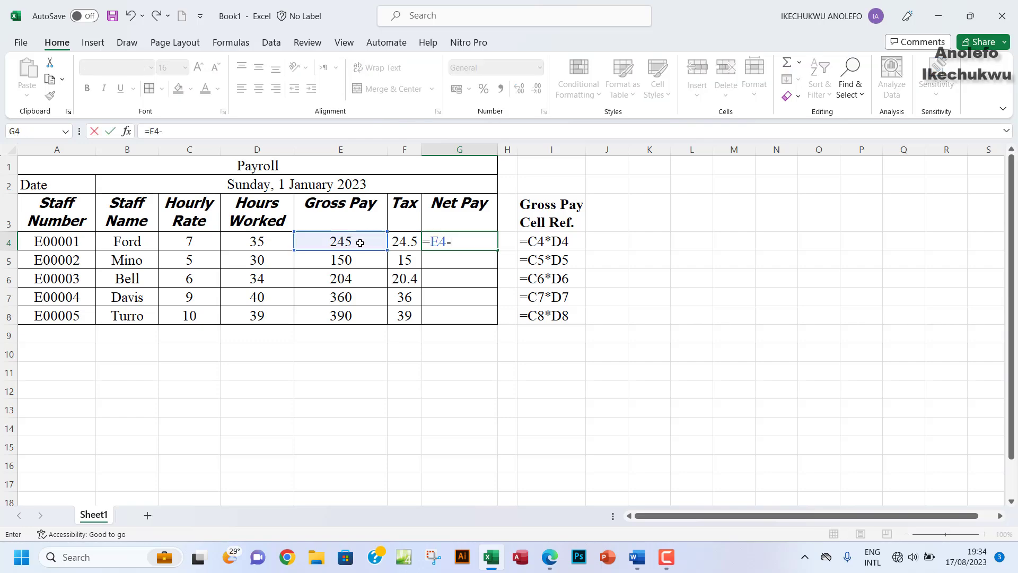
left_click(404, 243)
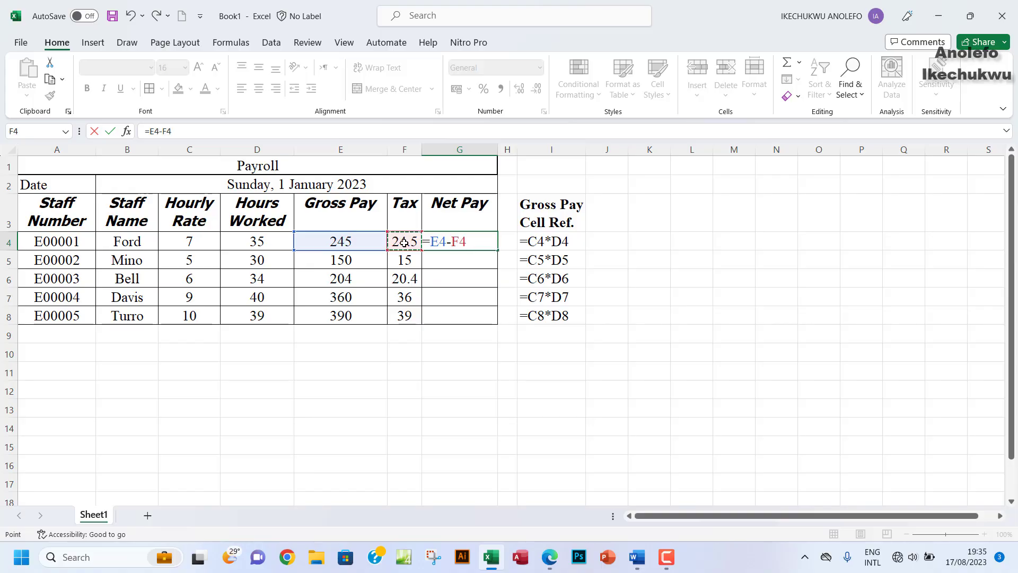
key("Return")
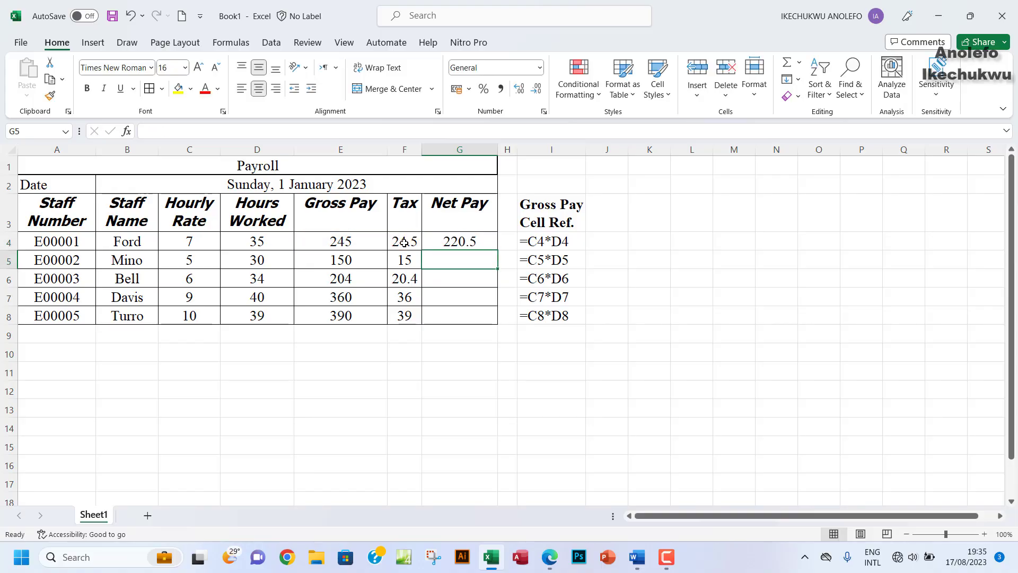
left_click(456, 241)
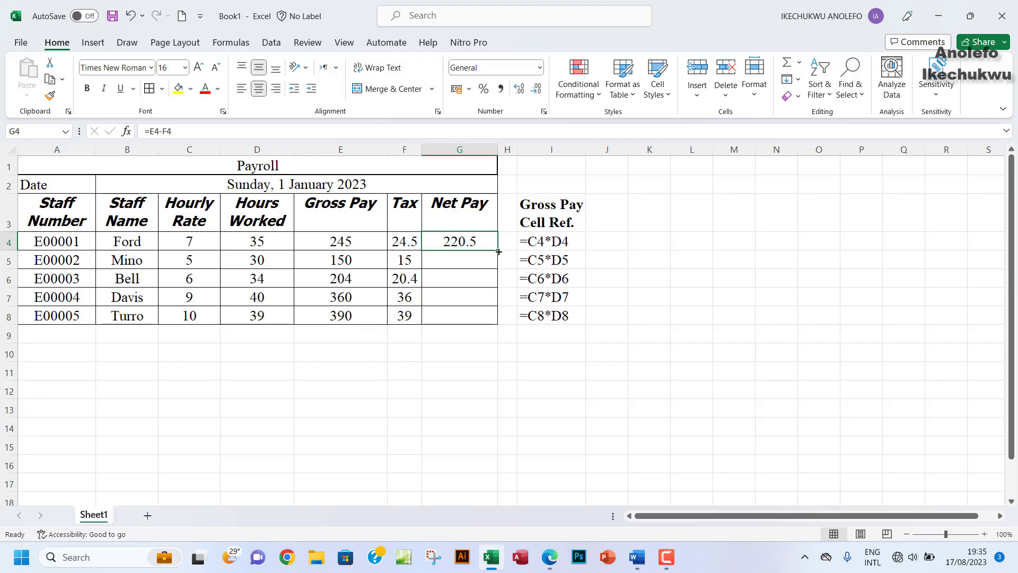
left_click_drag(498, 251, 479, 315)
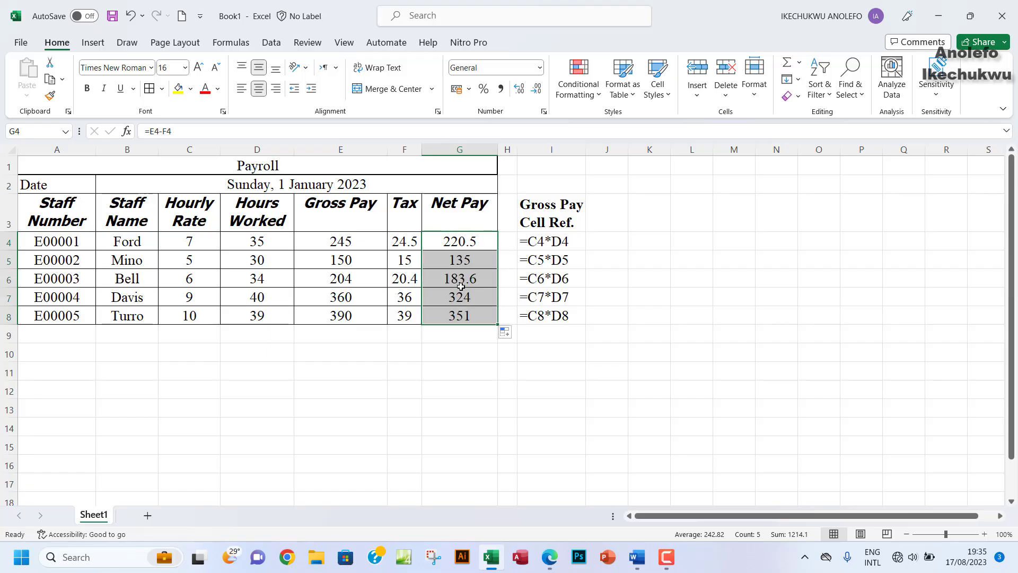
left_click(548, 558)
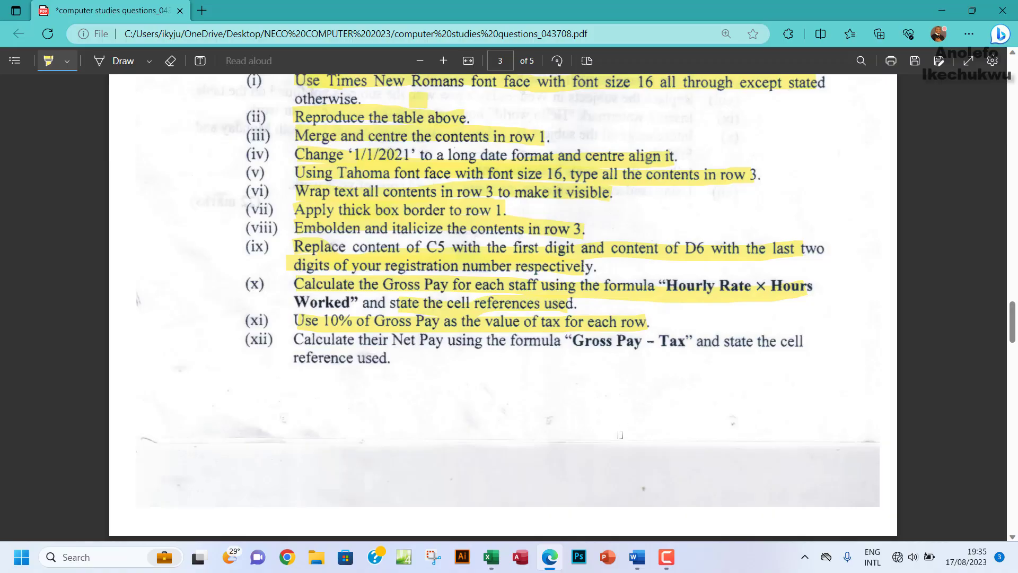
Step: Add a bold, wrapped 'Net Pay Cell Ref.' heading in J3 and widen column J
left_click(492, 556)
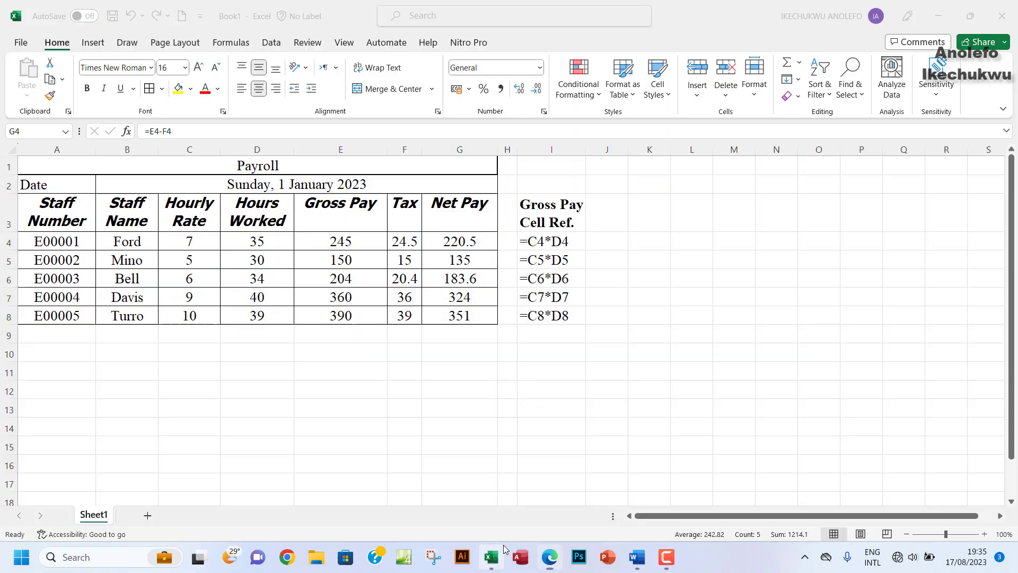
left_click(612, 212)
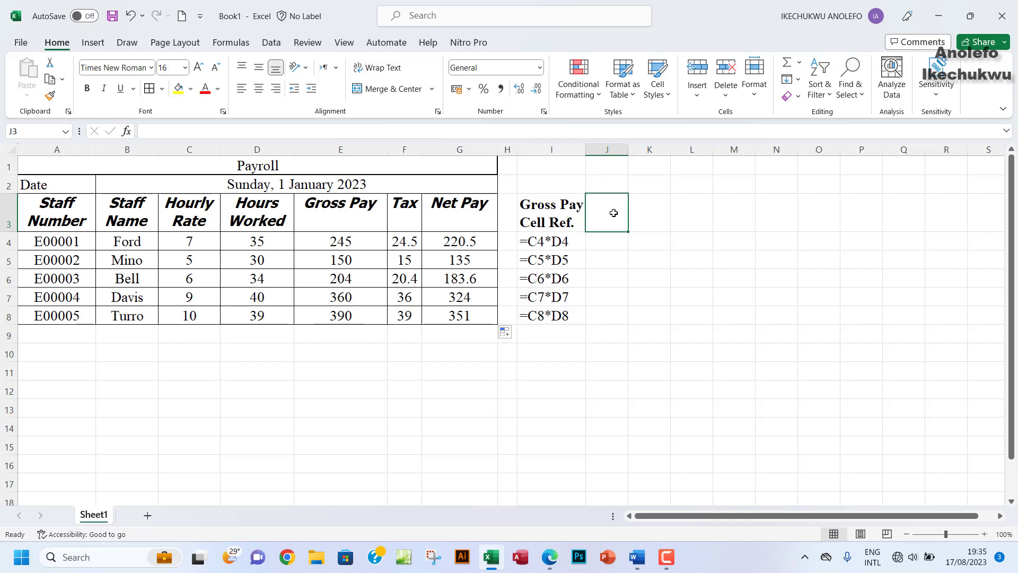
type("Net")
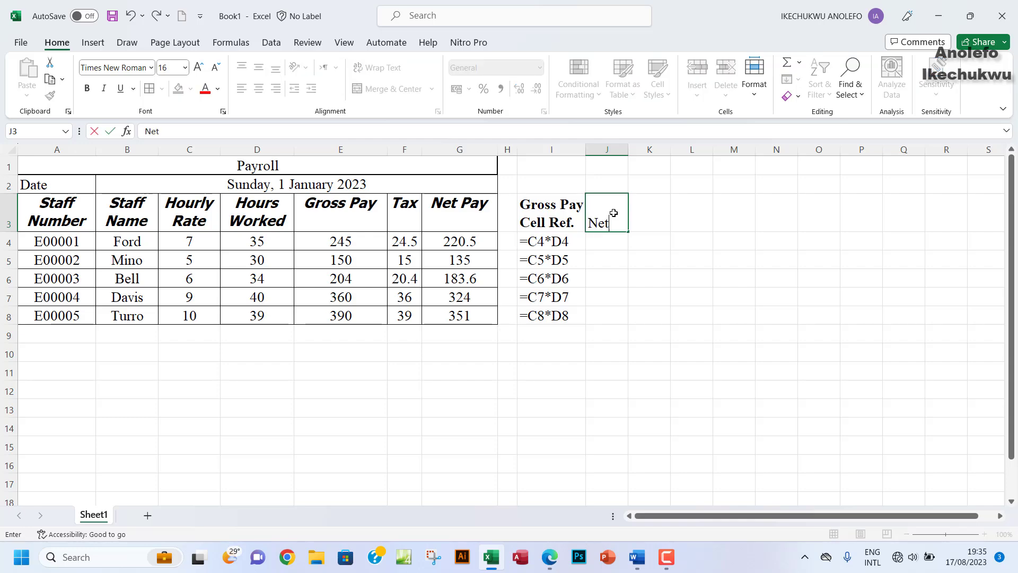
type(" Pay Cell Re")
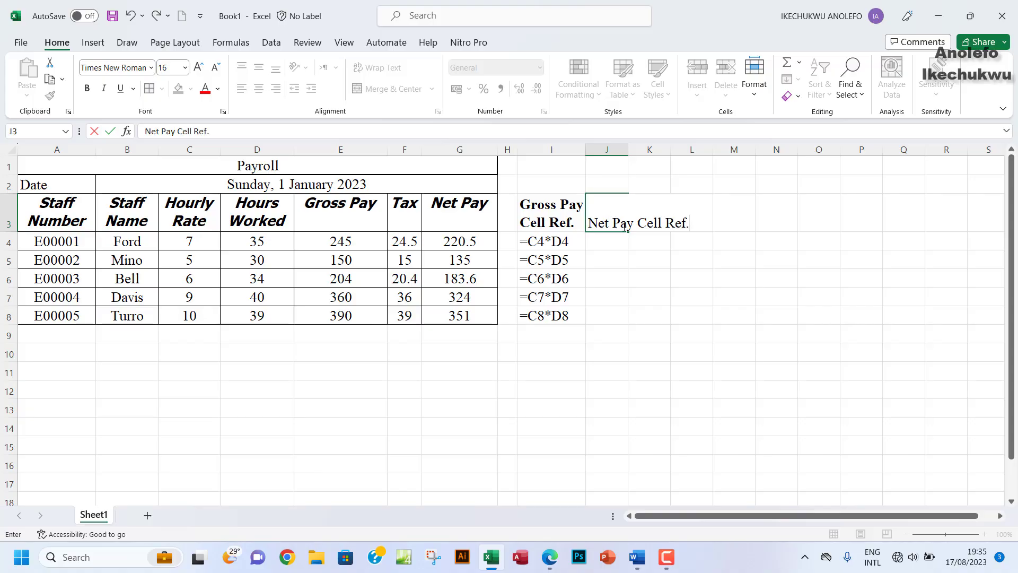
type("f.")
key("Return")
left_click(604, 214)
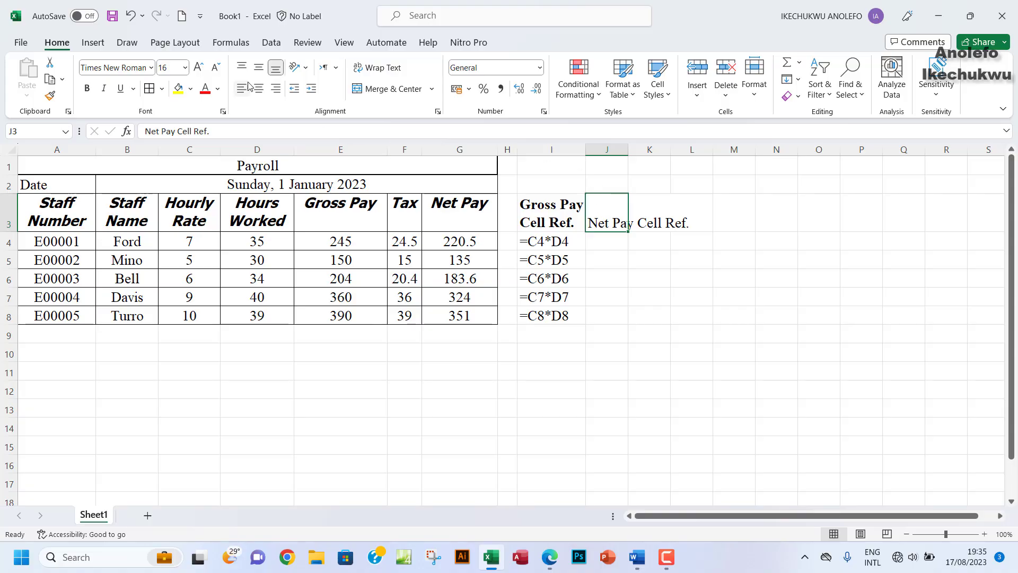
left_click(377, 68)
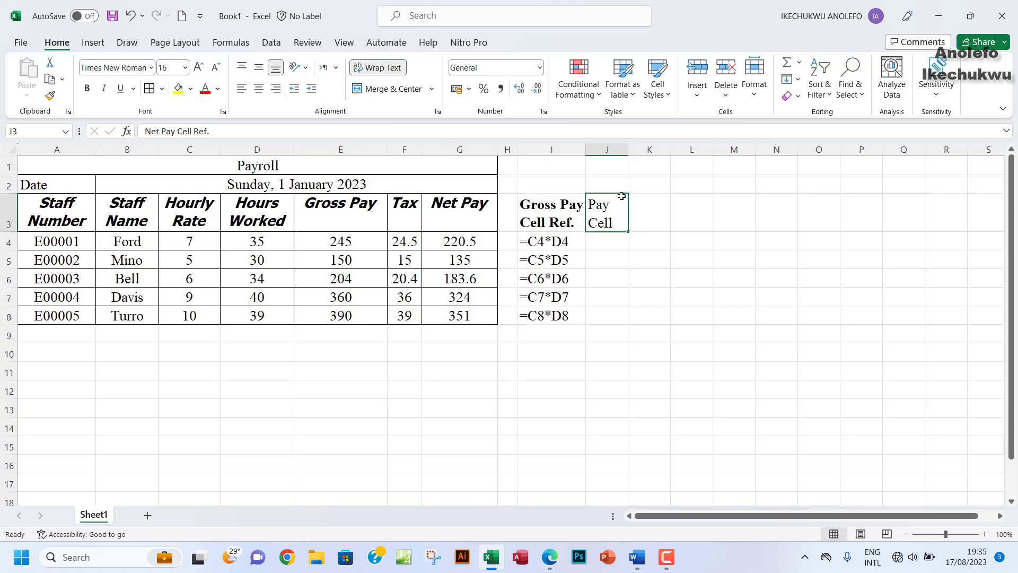
left_click_drag(629, 154, 648, 162)
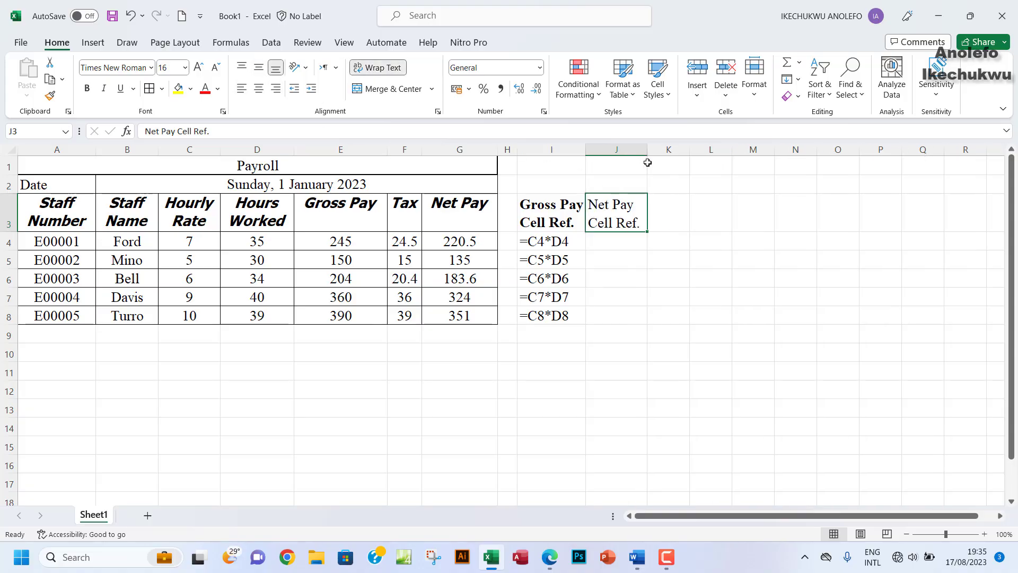
left_click(88, 89)
Step: Enter =FORMULATEXT(G4) in J4 and fill it down to J8
left_click(597, 241)
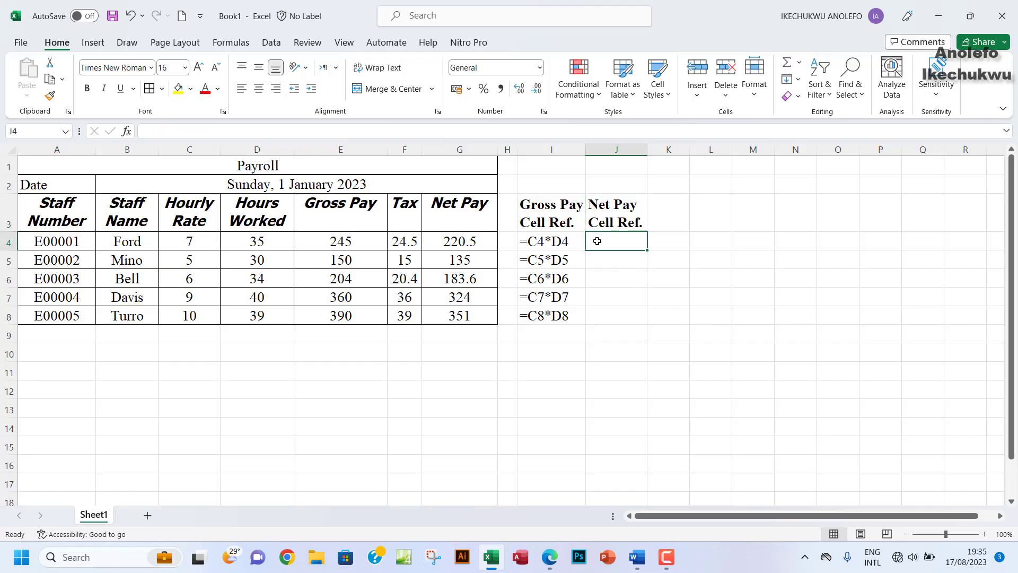
type("=")
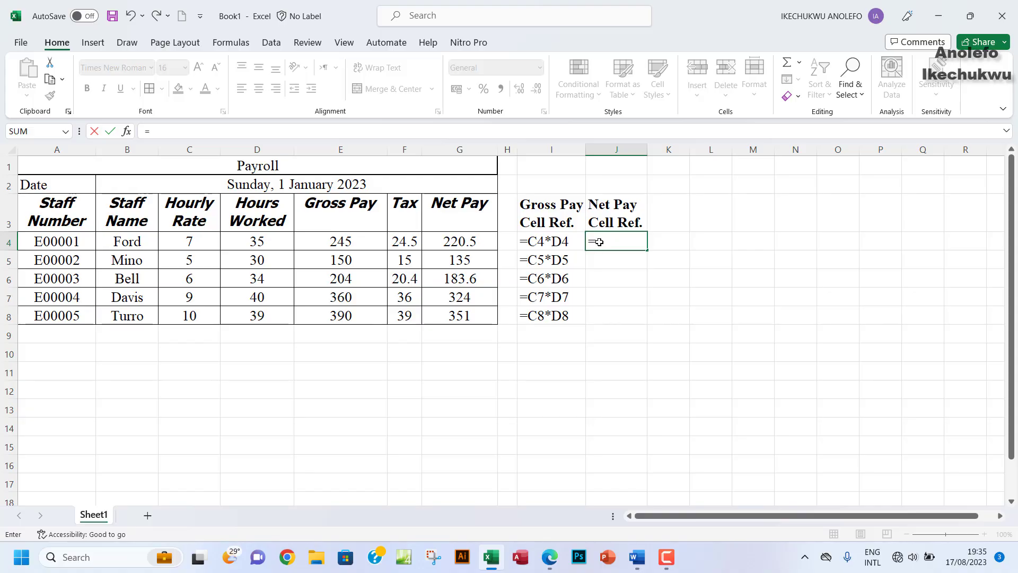
type("form=")
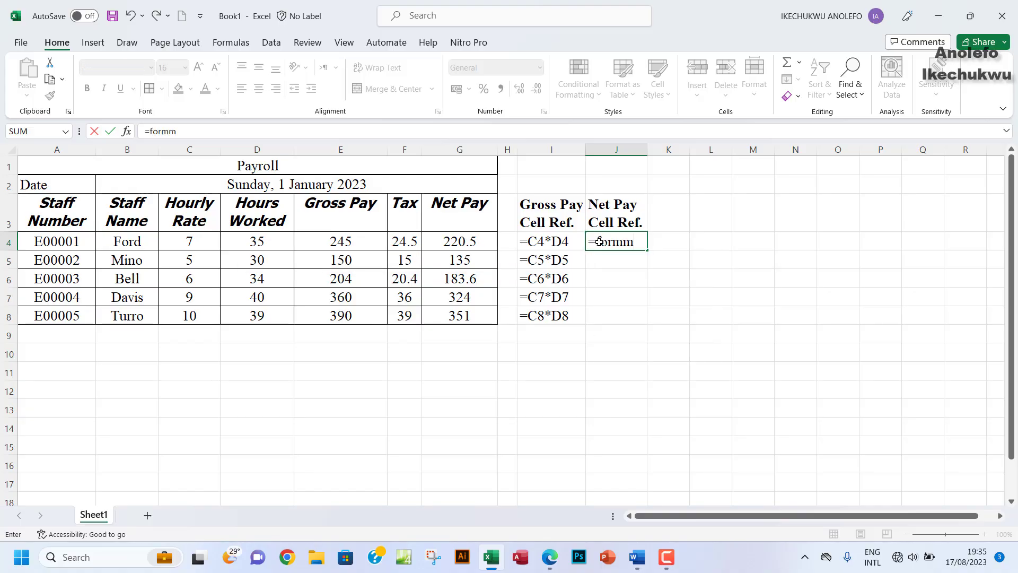
key("BackSpace")
type("yu")
key("BackSpace")
key("BackSpace")
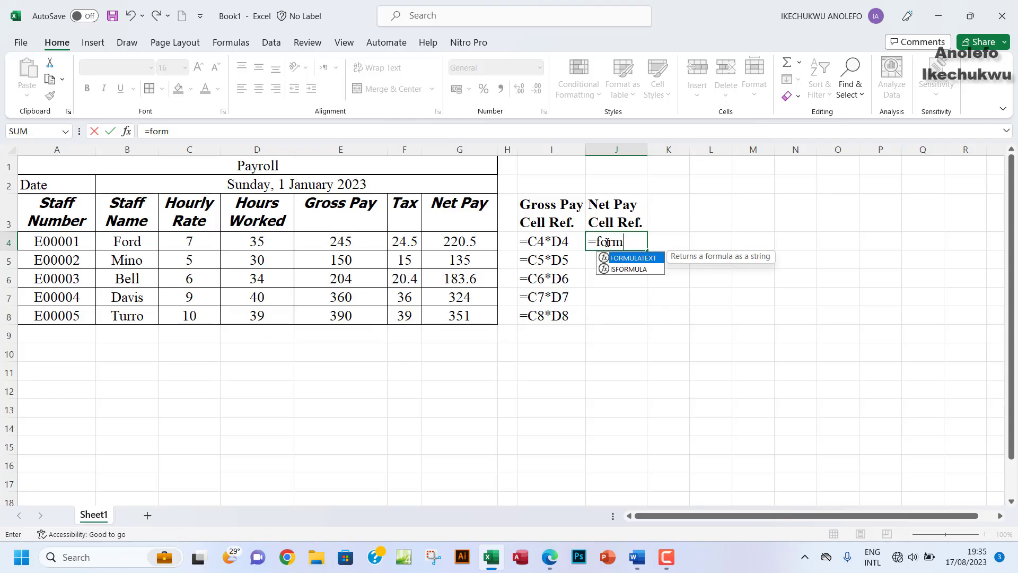
double_click(644, 258)
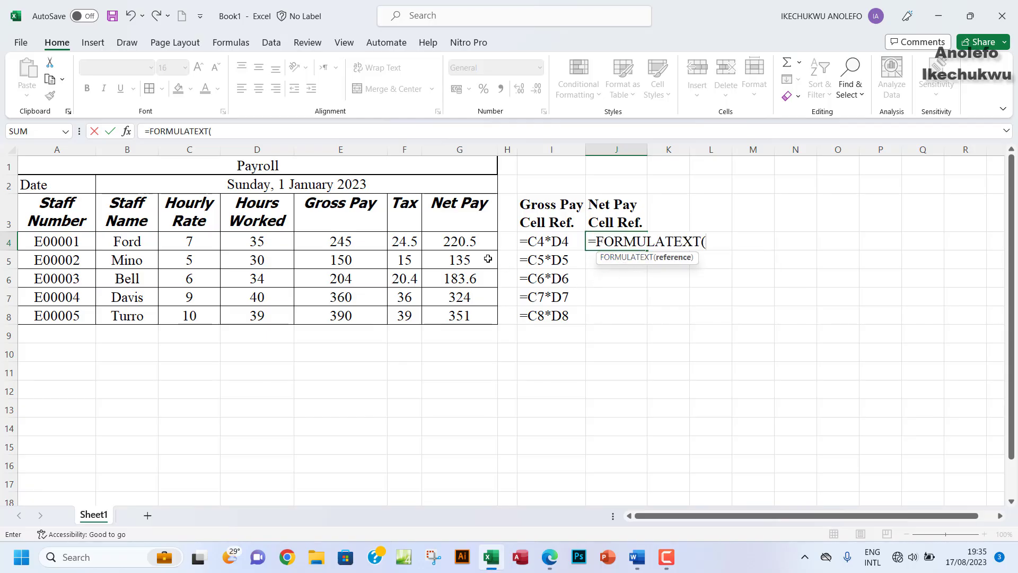
left_click(457, 242)
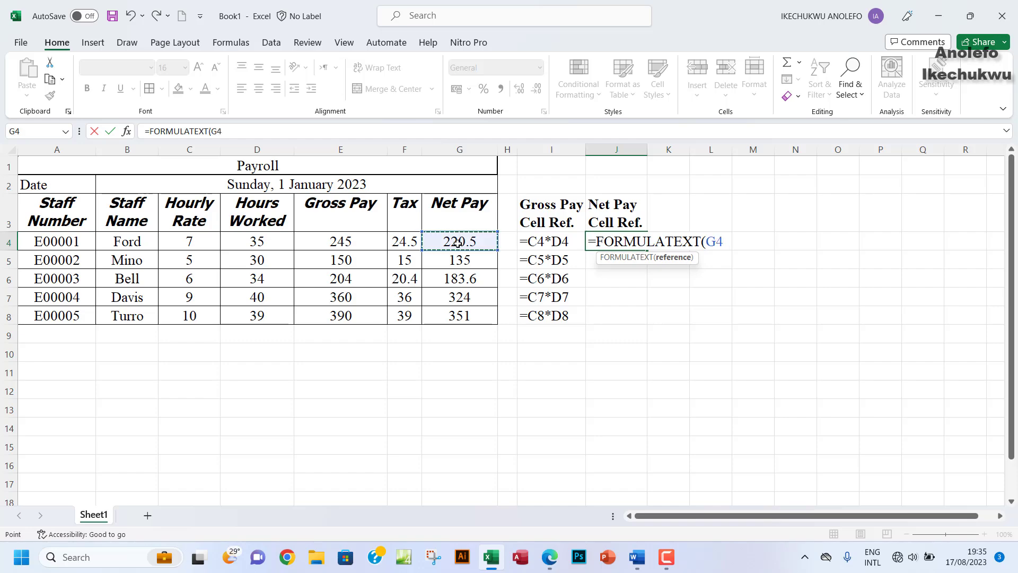
key("Return")
left_click(621, 245)
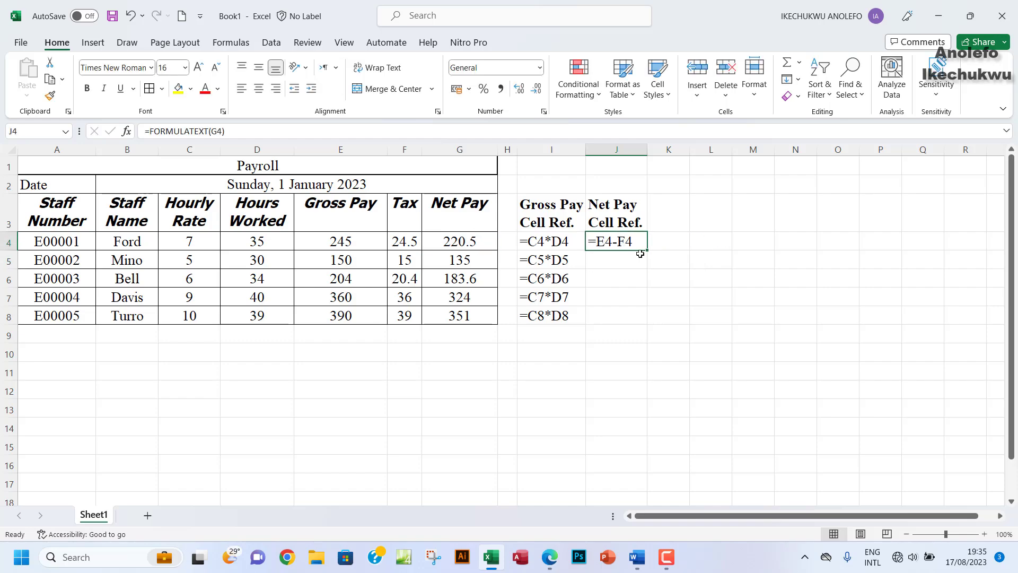
left_click_drag(648, 253, 645, 321)
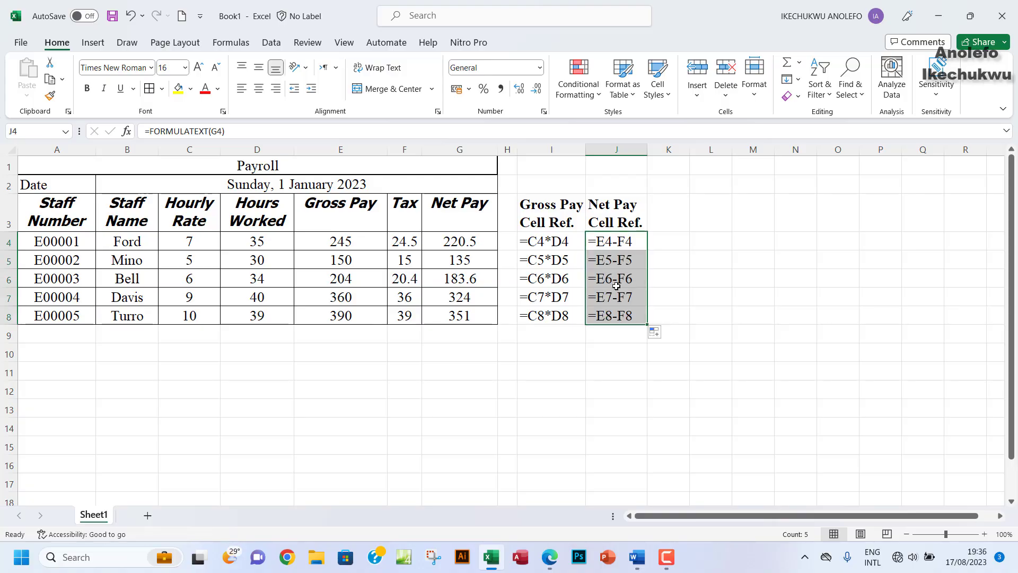
left_click(589, 277)
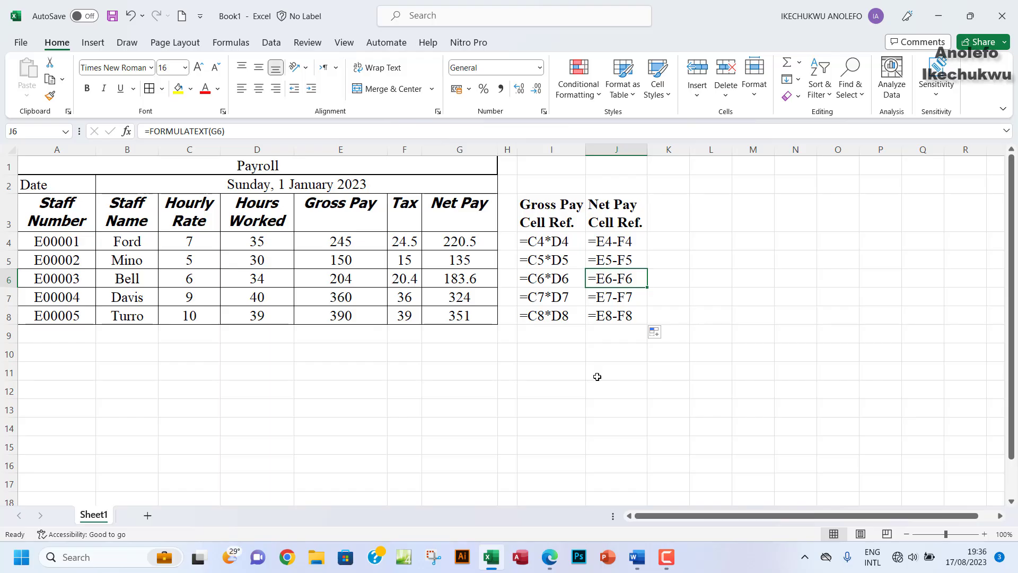
Step: Highlight the Net Pay instruction (xii) in yellow in the questions PDF
left_click(549, 557)
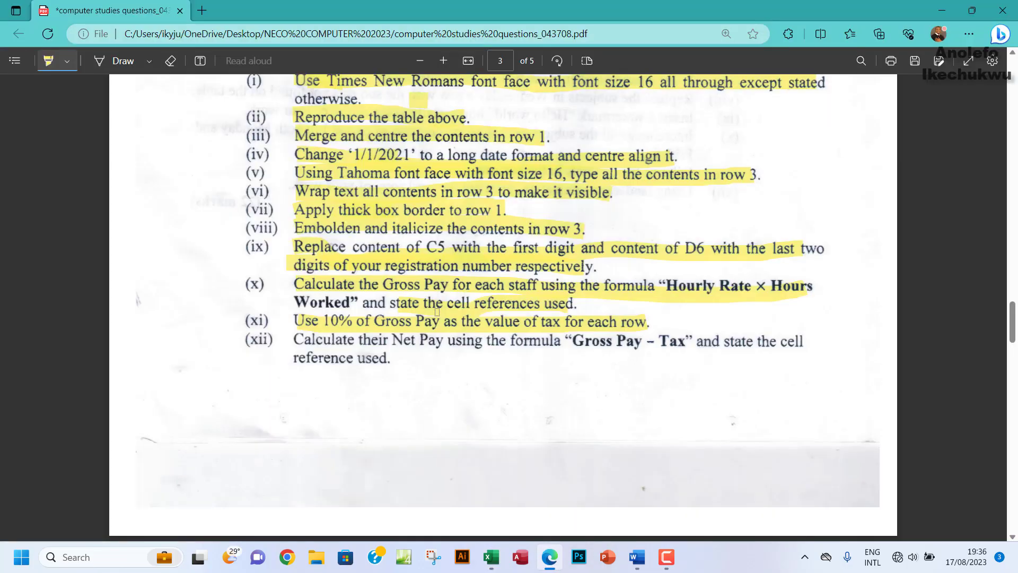
scroll(372, 280, "down", 2)
left_click_drag(290, 267, 804, 270)
left_click_drag(285, 280, 391, 285)
Step: Scroll down to page 4's tasks and return to the payroll workbook
scroll(487, 314, "down", 5)
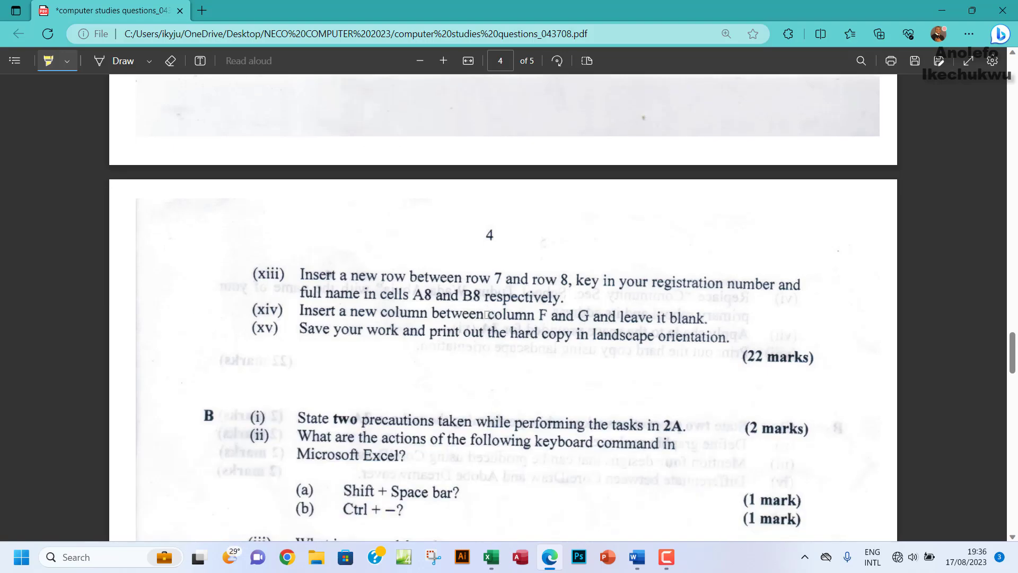
scroll(436, 310, "down", 1)
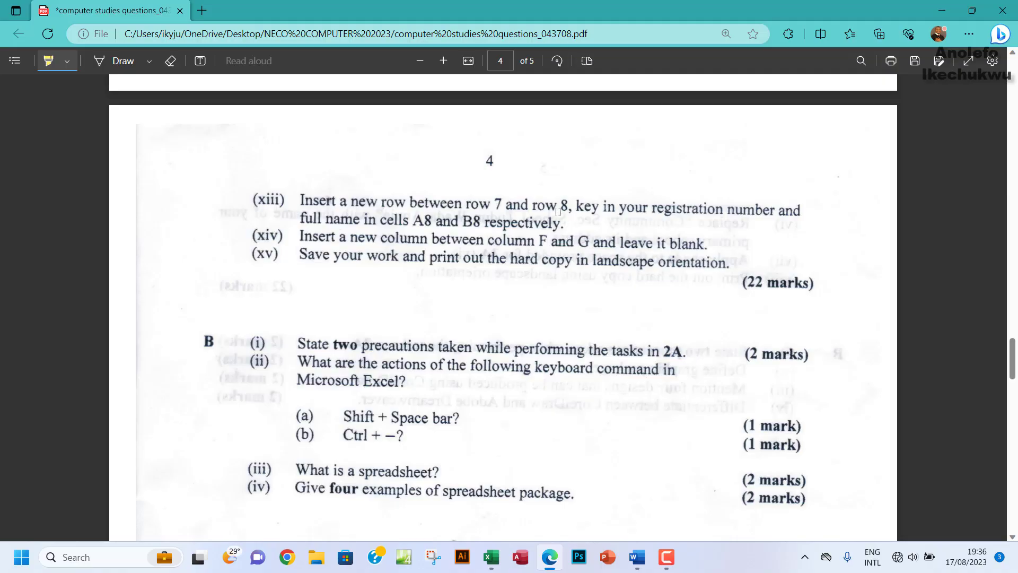
left_click(491, 557)
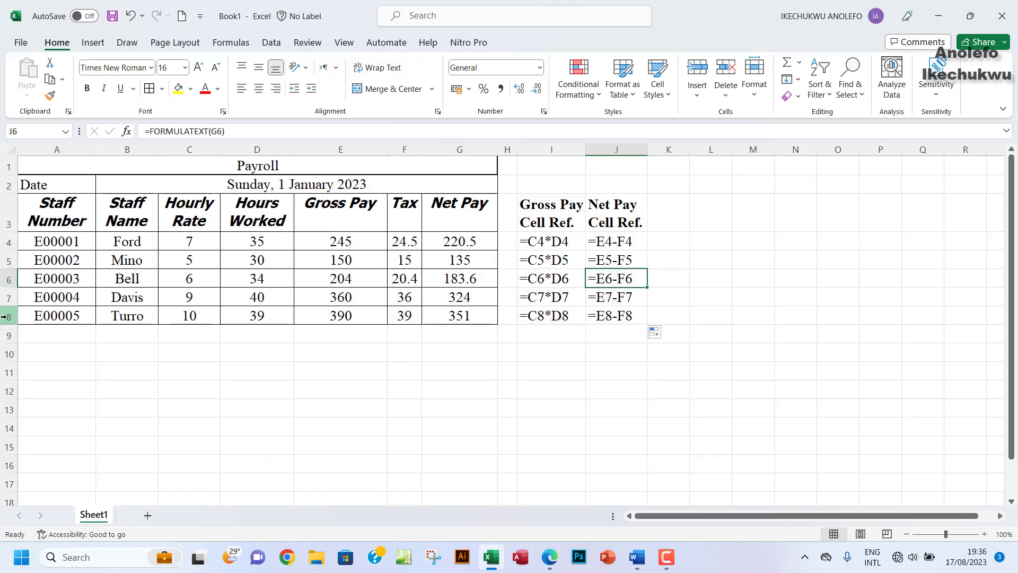
Step: Insert a blank row 8 between records E00004 and E00005 and select cell A8
right_click(4, 315)
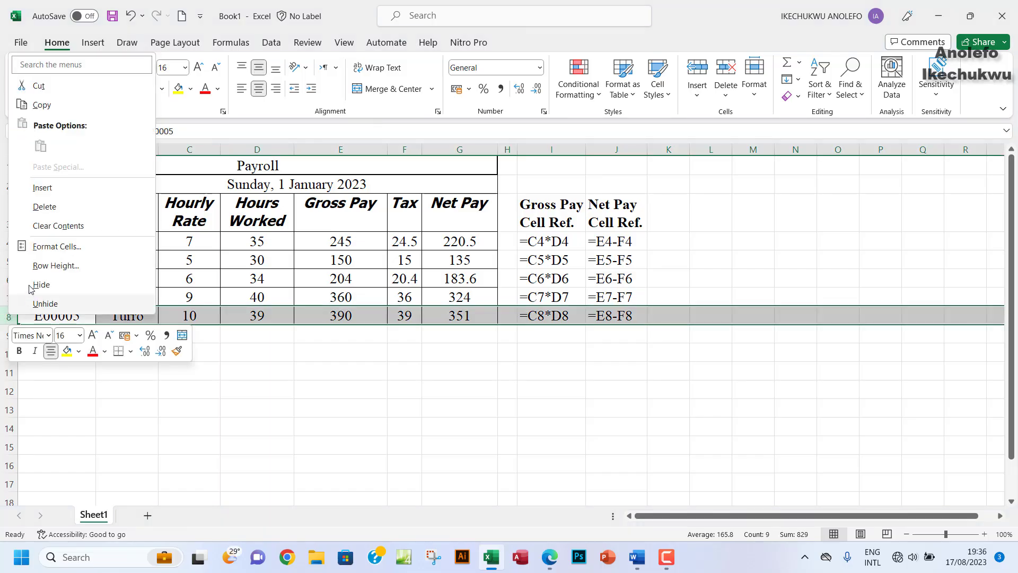
left_click(42, 188)
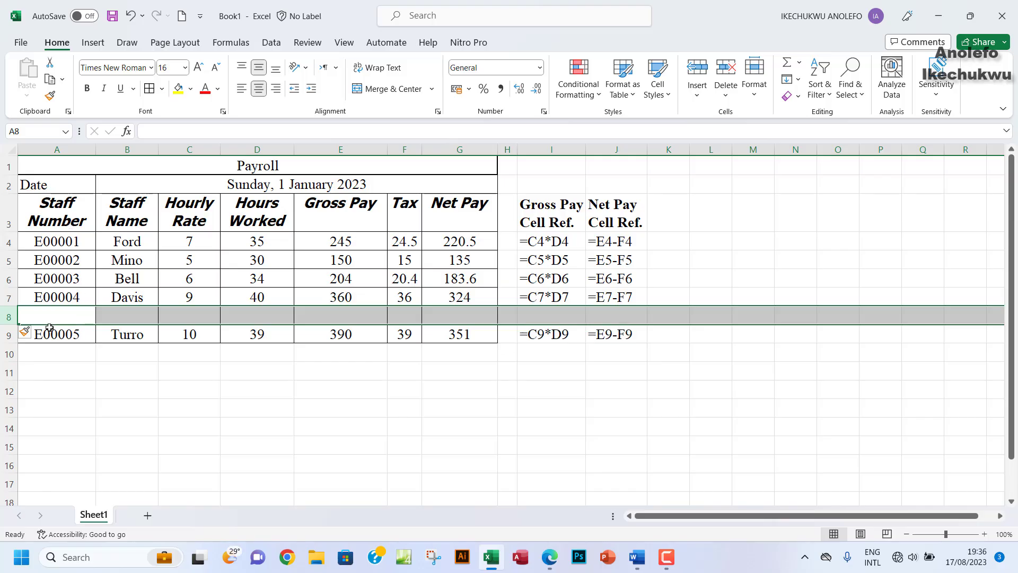
left_click(550, 558)
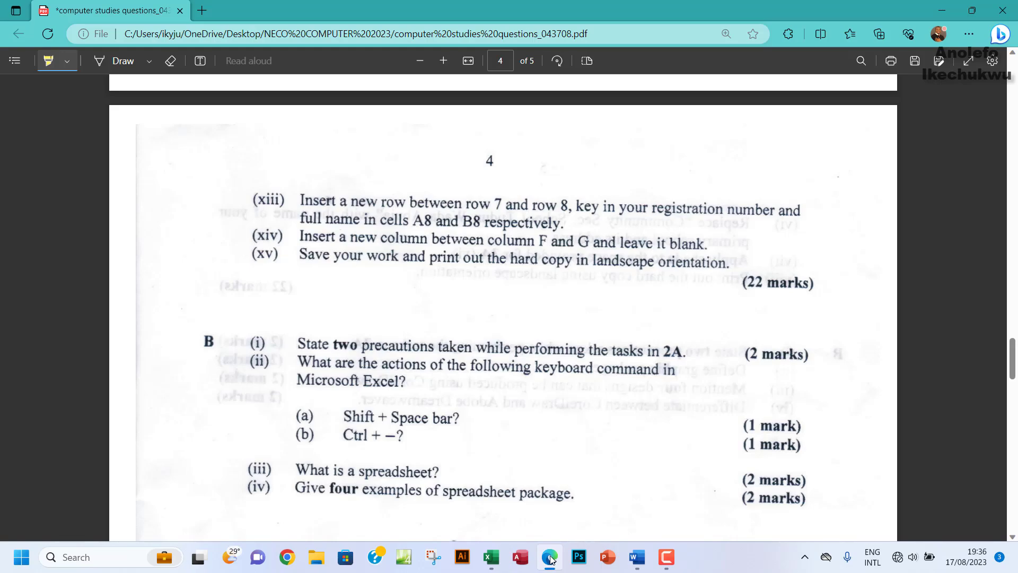
left_click(550, 559)
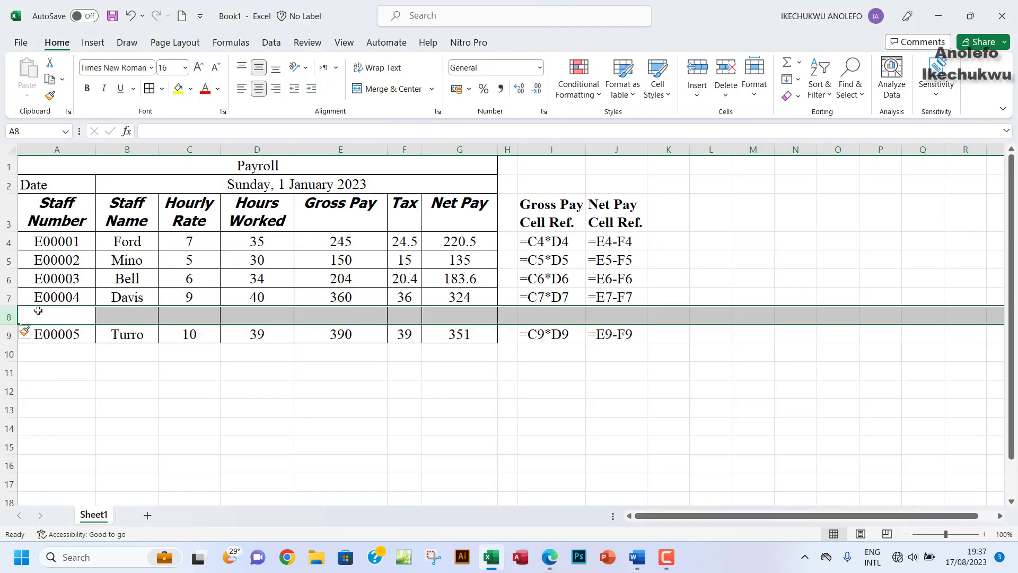
left_click(52, 314)
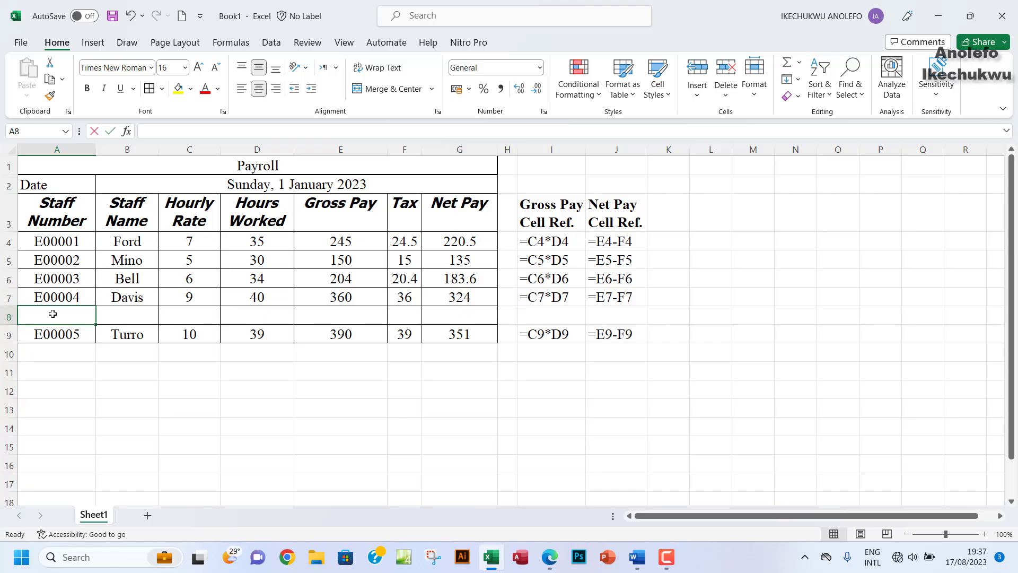
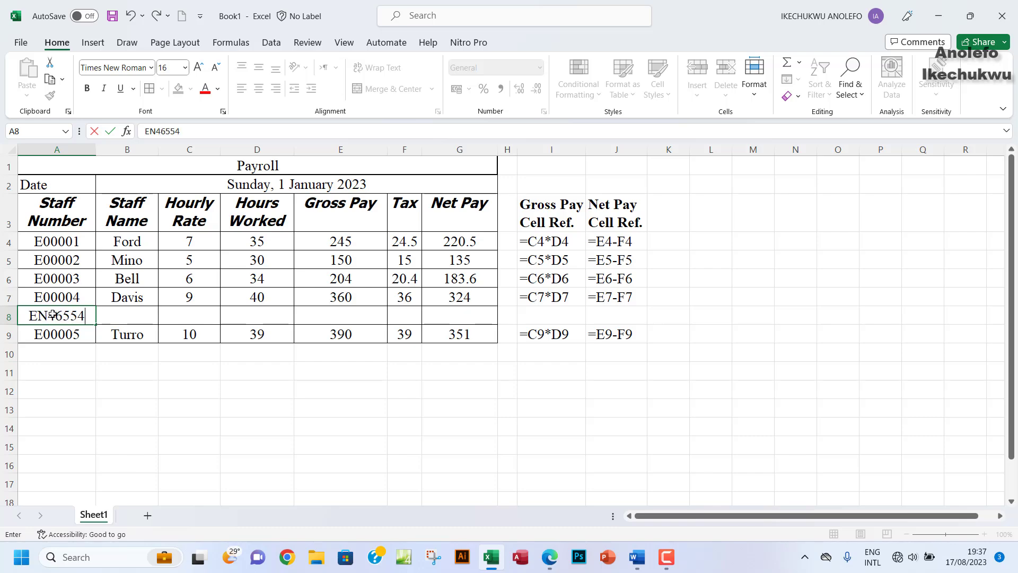
Step: Enter the registration number in A8 and the full name in B8, fixing the surname typo
left_click(117, 313)
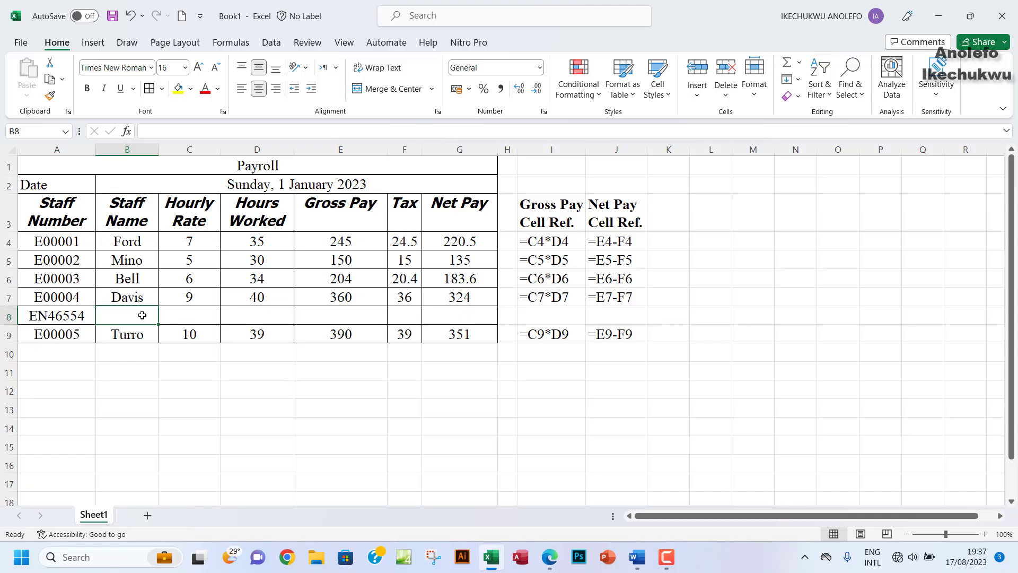
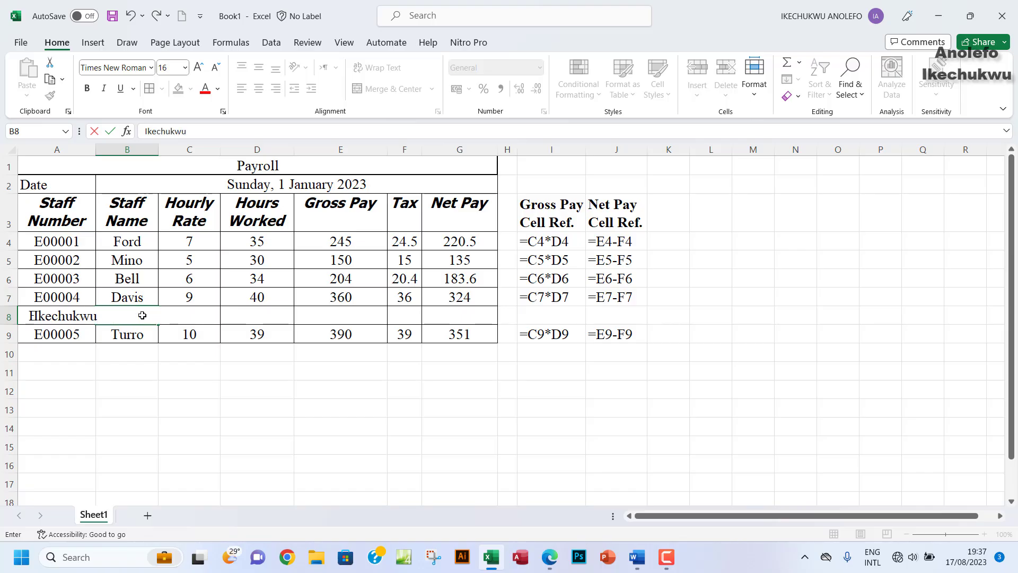
left_click(142, 316)
type("fo")
left_click(186, 332)
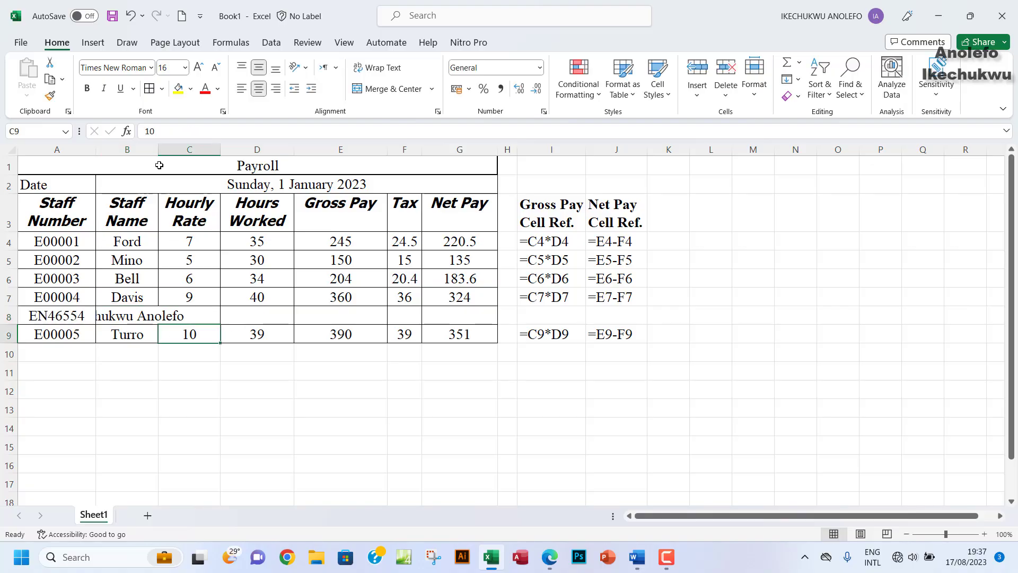
Step: Widen column B so the full name fits, and centre the name in B8
left_click_drag(159, 150, 187, 161)
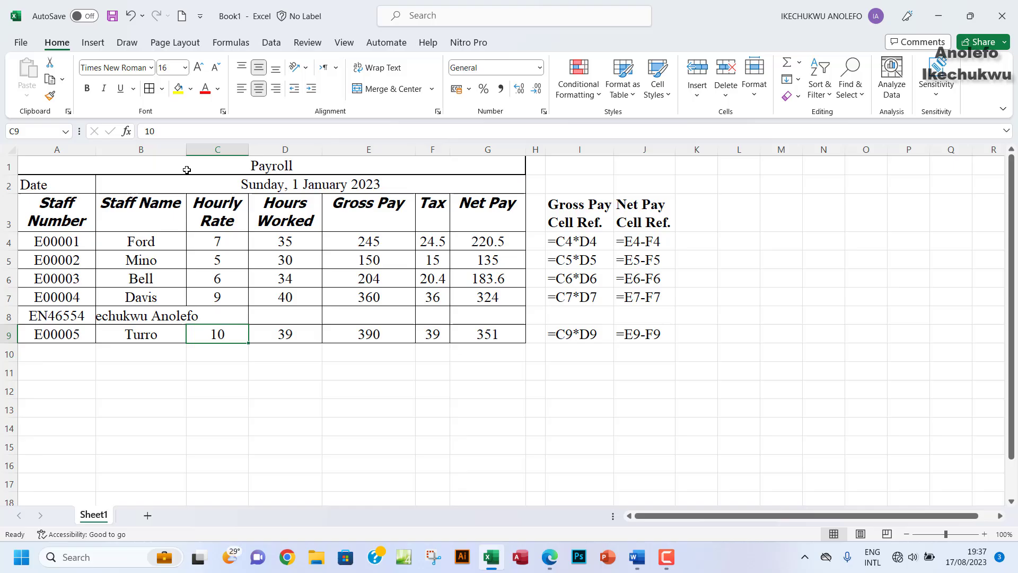
left_click(159, 316)
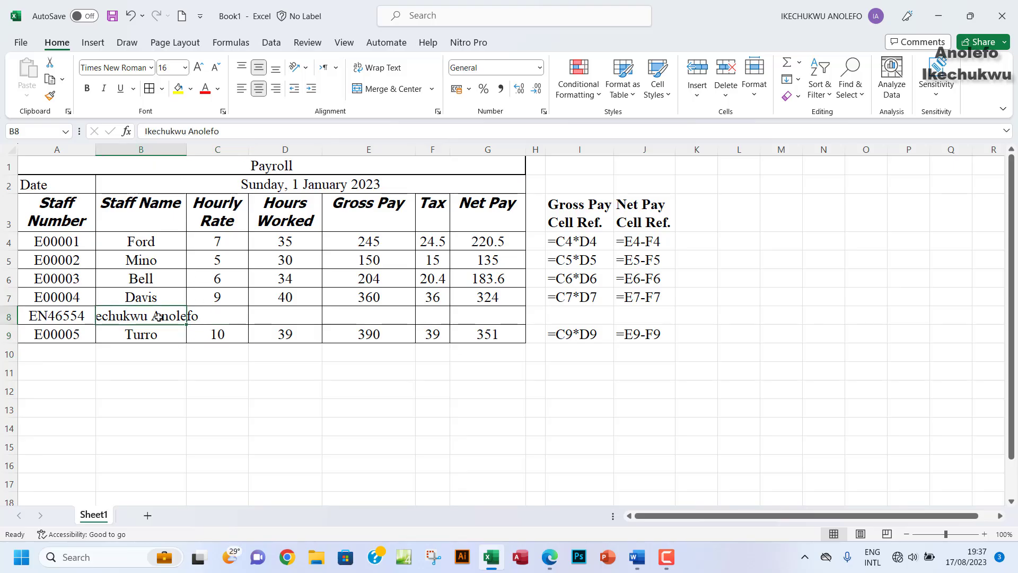
left_click(242, 88)
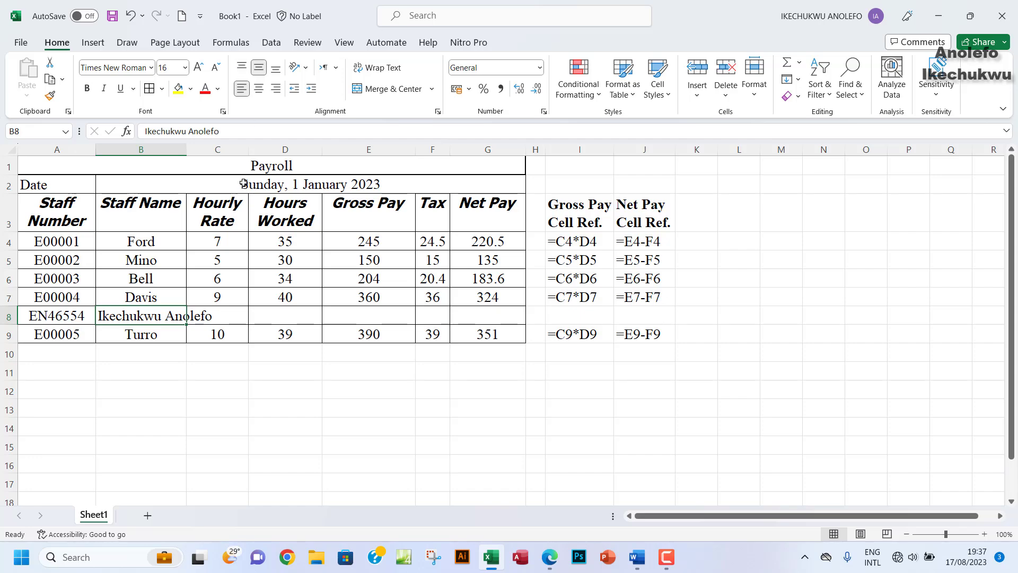
left_click_drag(187, 151, 212, 175)
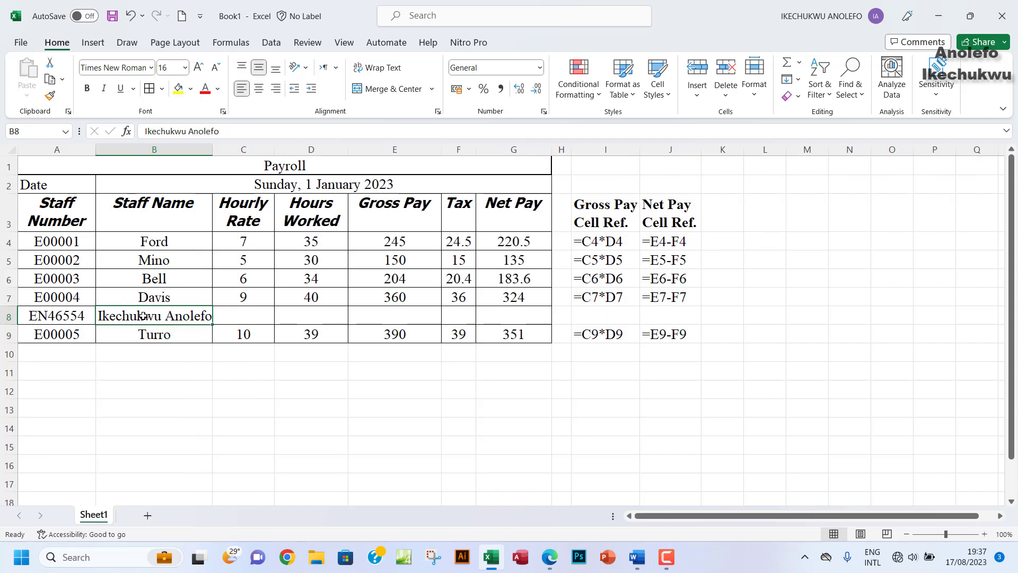
left_click(259, 88)
left_click(234, 330)
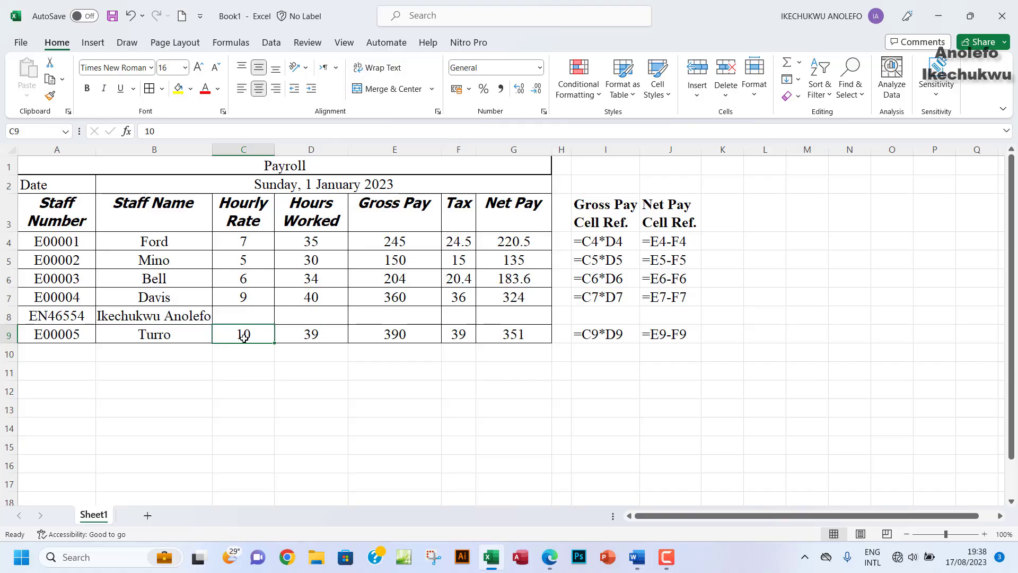
left_click(75, 320)
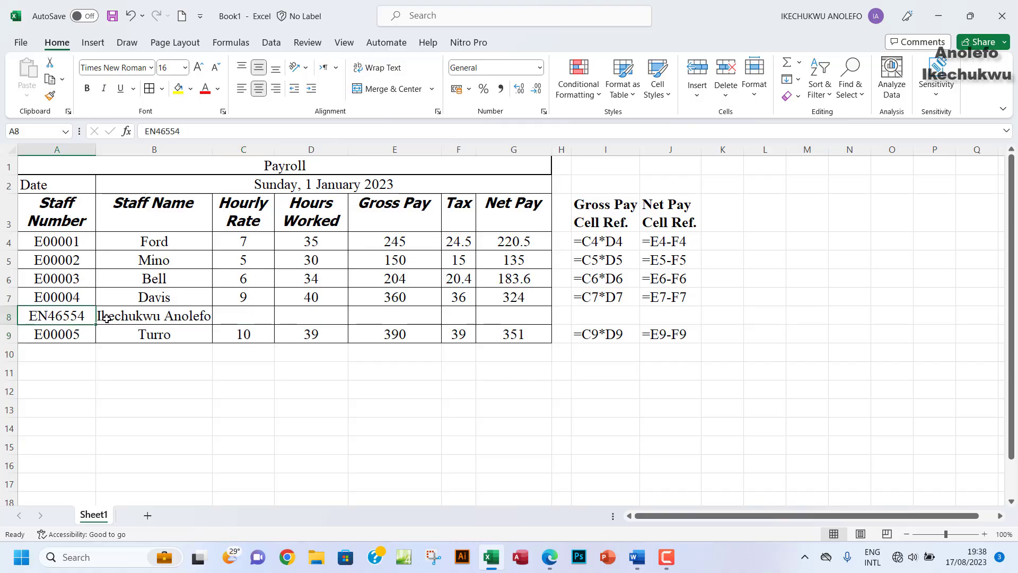
left_click(550, 557)
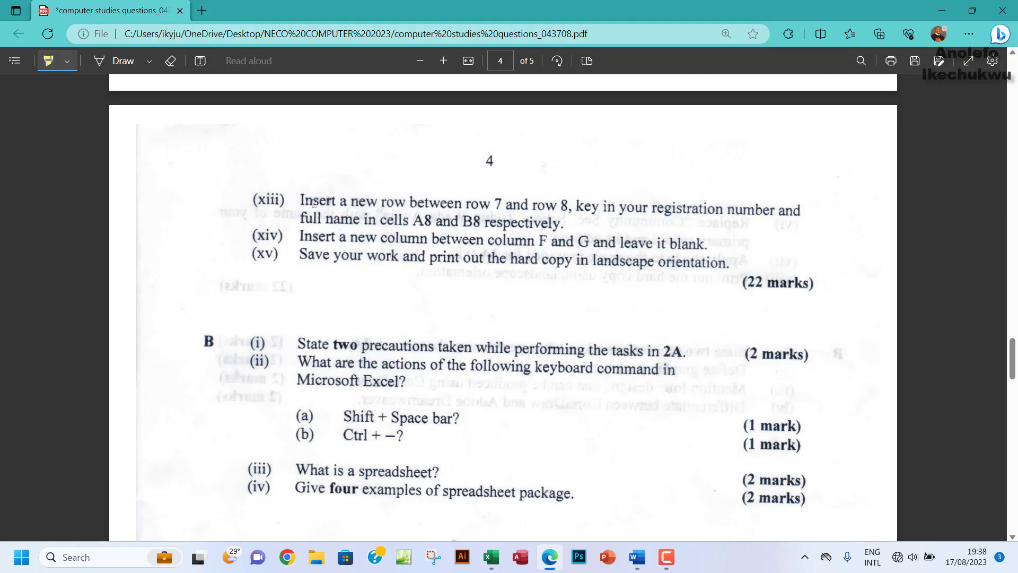
Step: Highlight both lines of item (xiii) about inserting the new row, then return to Excel
left_click_drag(302, 199, 771, 210)
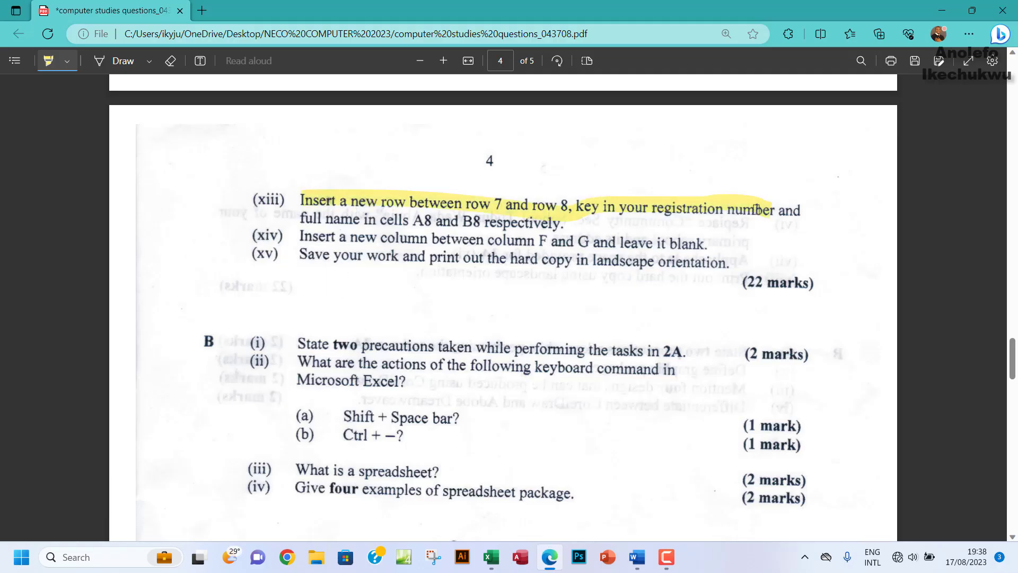
left_click_drag(300, 217, 586, 223)
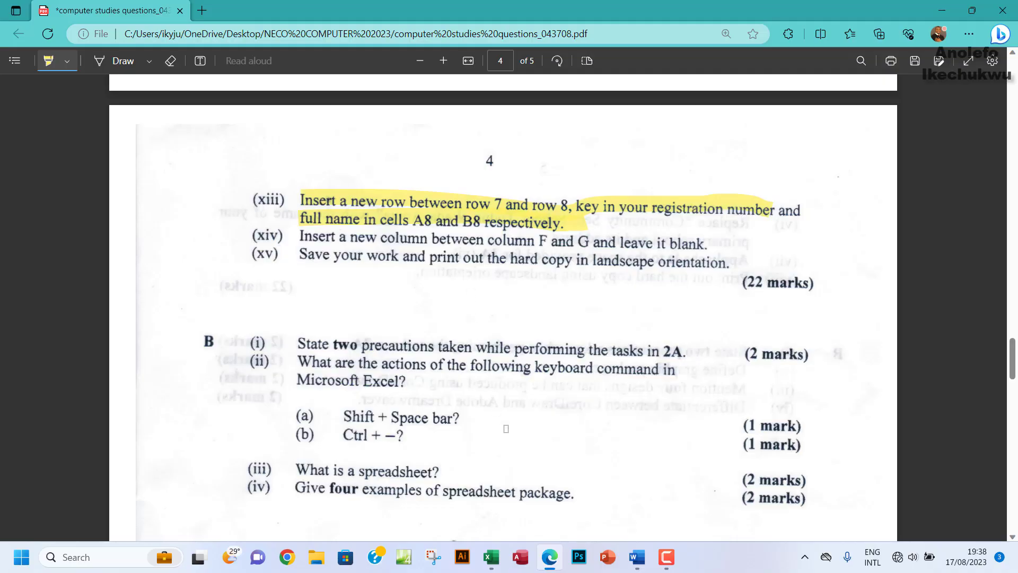
left_click(491, 557)
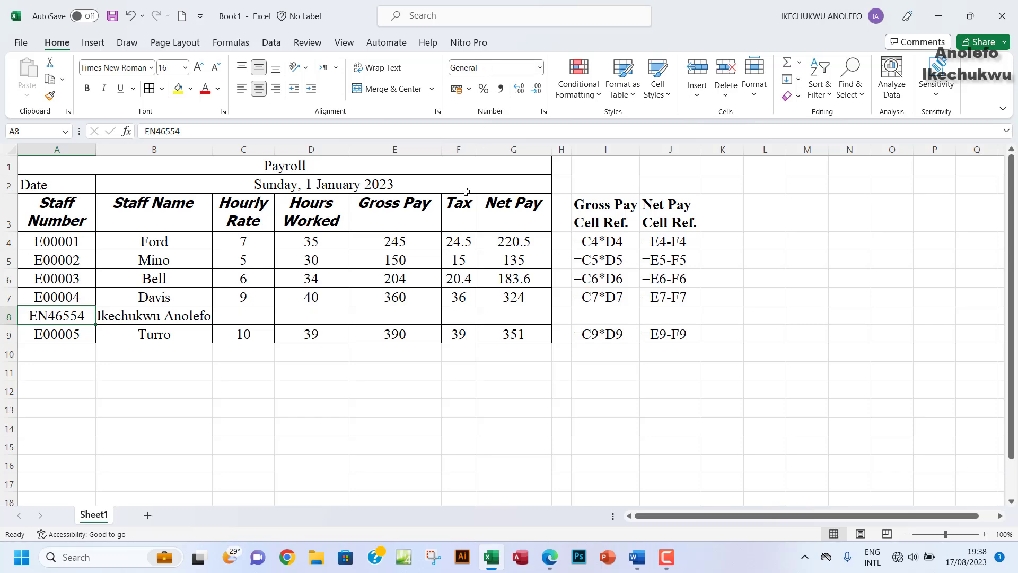
Step: Insert a blank column G between Tax and Net Pay, then bring up the question PDF
left_click(518, 151)
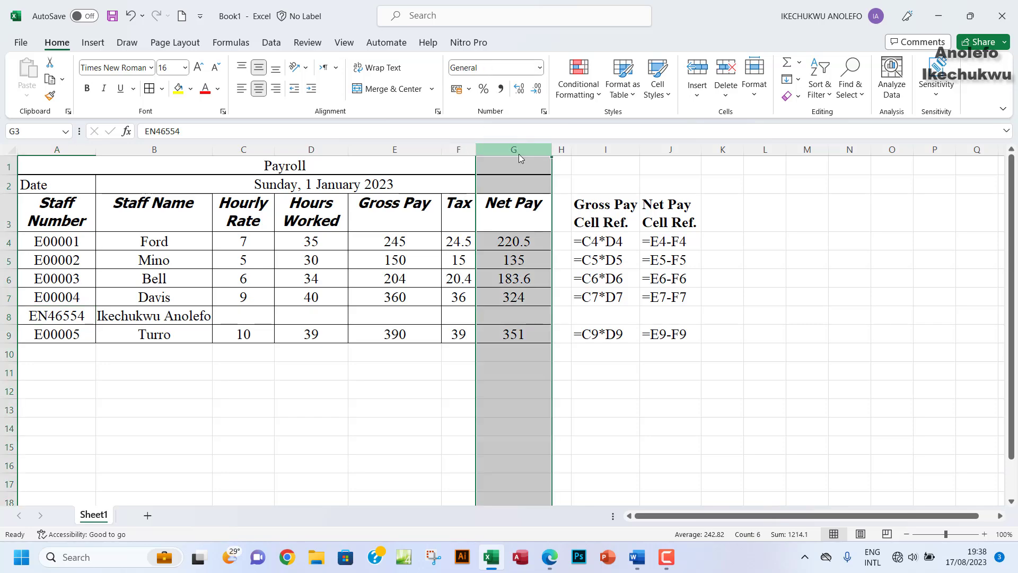
right_click(519, 153)
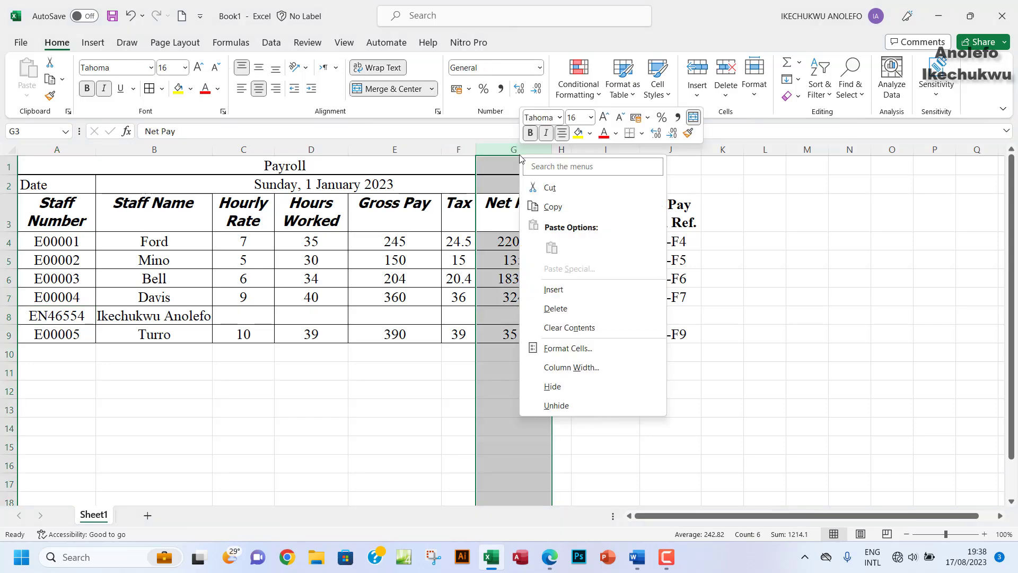
left_click(553, 290)
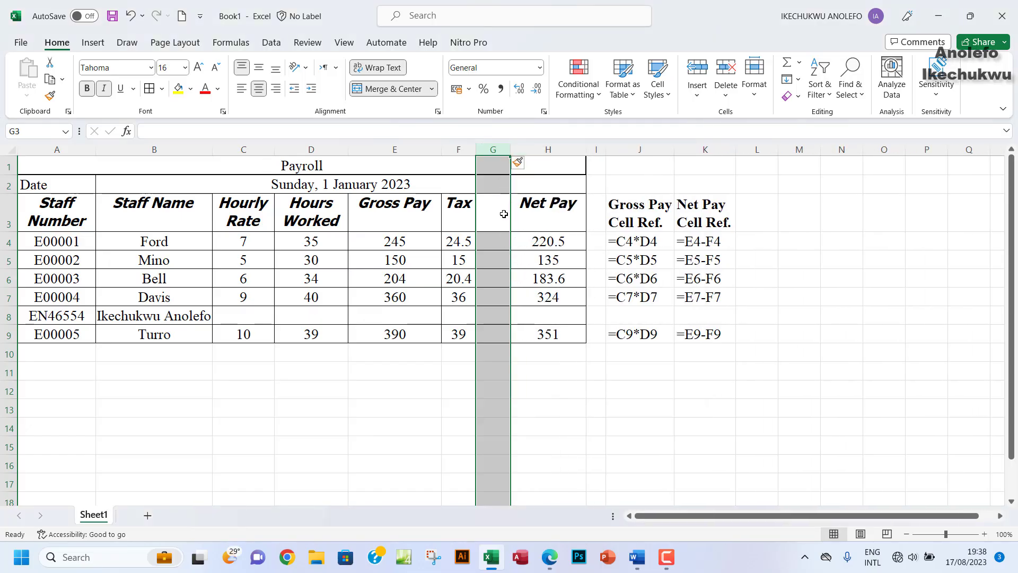
left_click(498, 220)
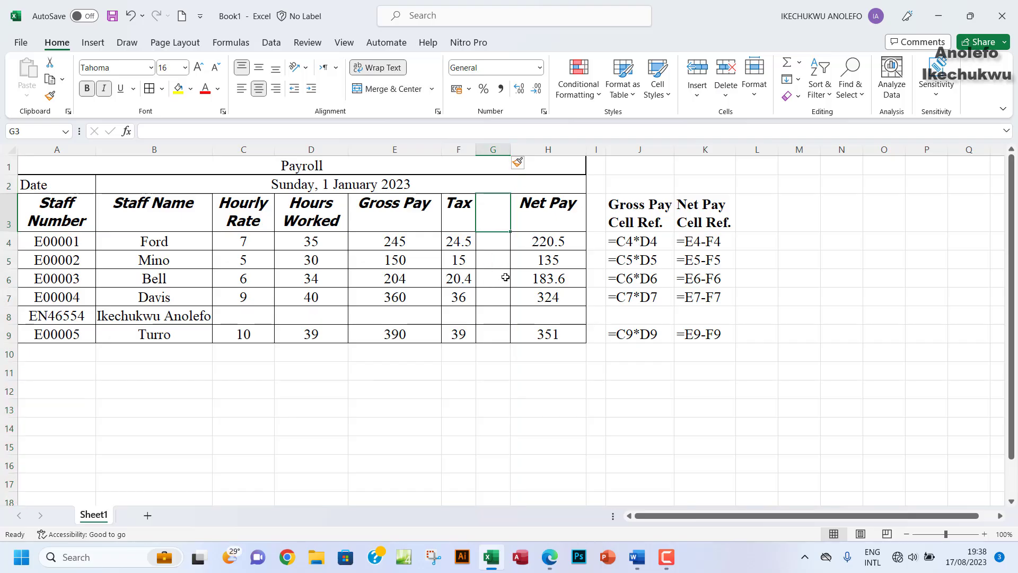
left_click(550, 556)
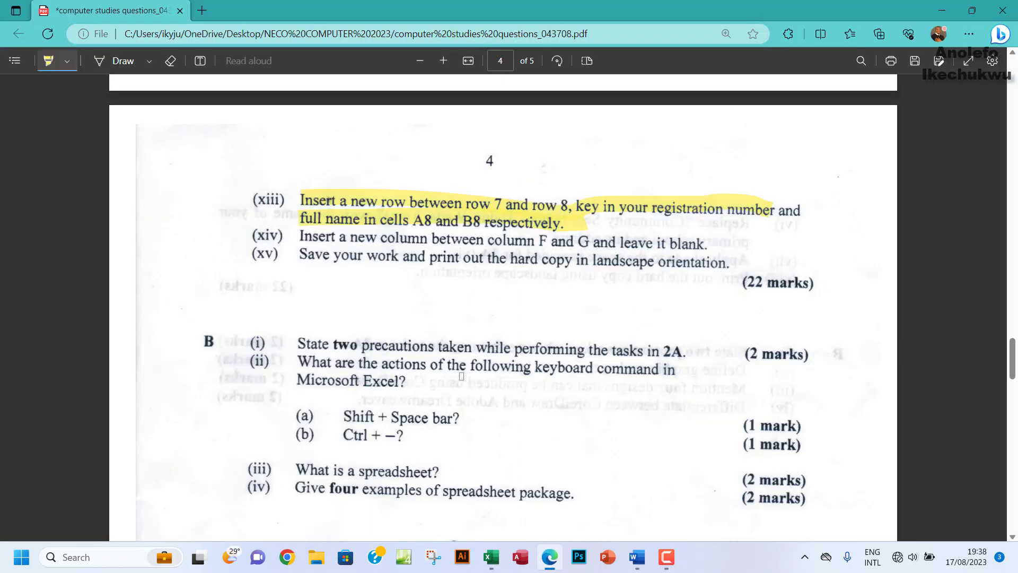
Step: Highlight questions (xiv) and (xv) in yellow on the question paper PDF
left_click_drag(307, 236, 708, 244)
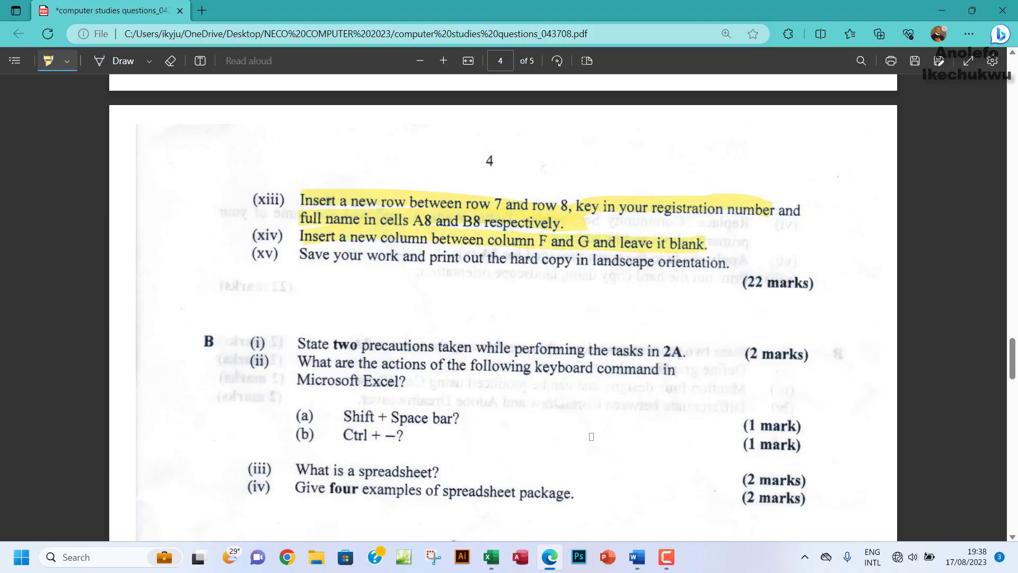
left_click(491, 560)
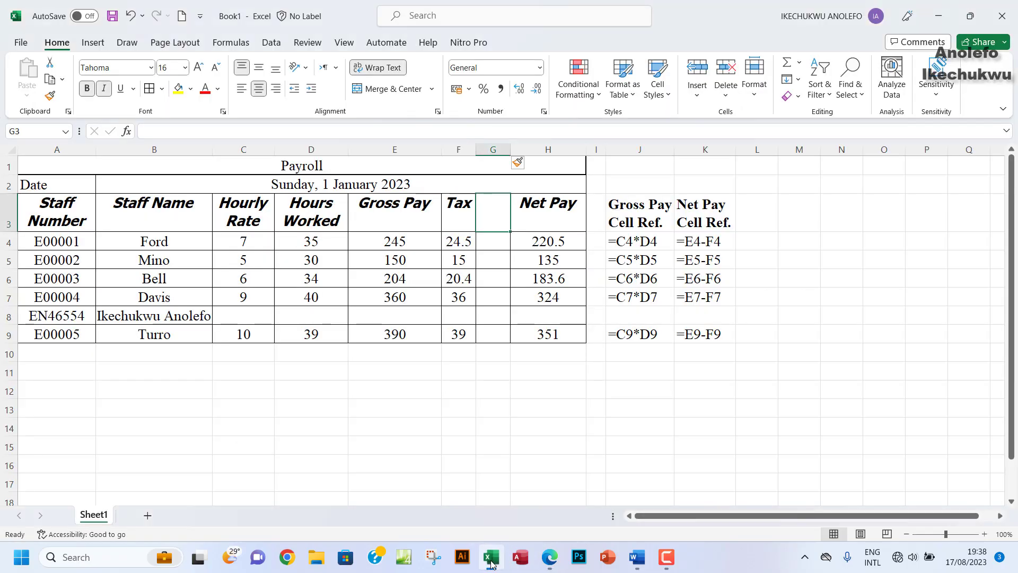
left_click(549, 556)
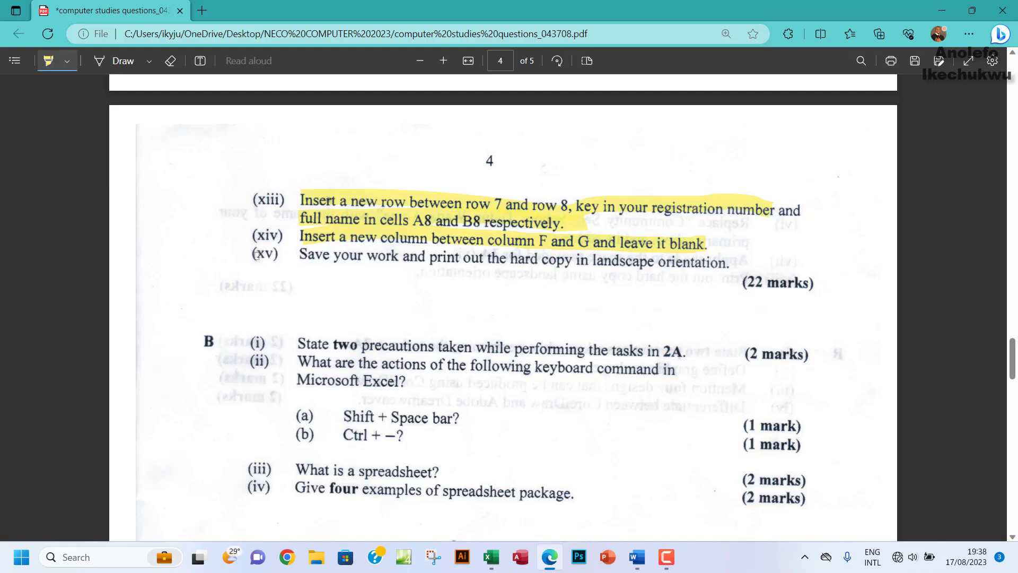
left_click_drag(256, 255, 466, 260)
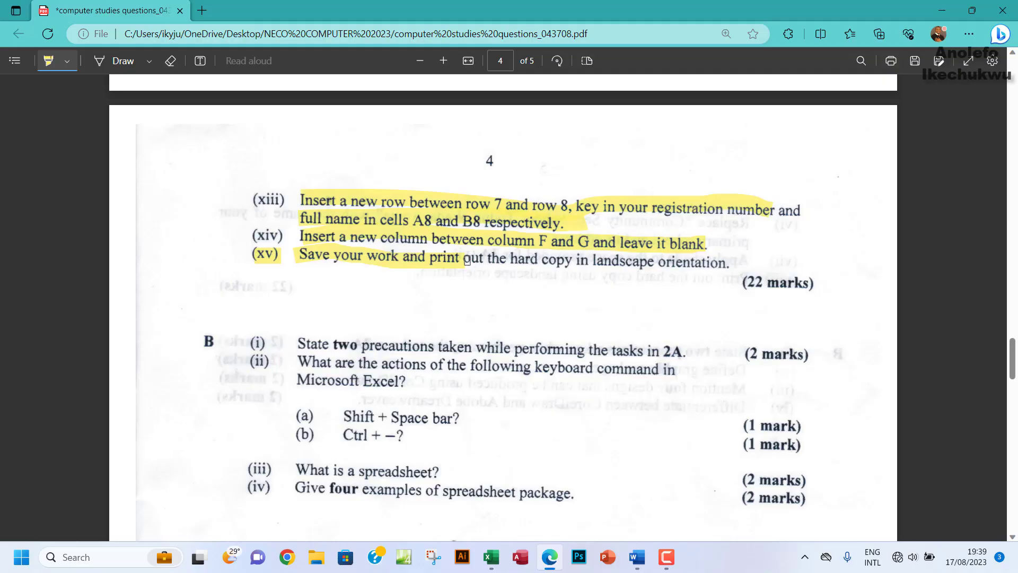
mouse_move(467, 260)
left_mouse_down()
mouse_move(674, 279)
mouse_move(735, 264)
left_mouse_up()
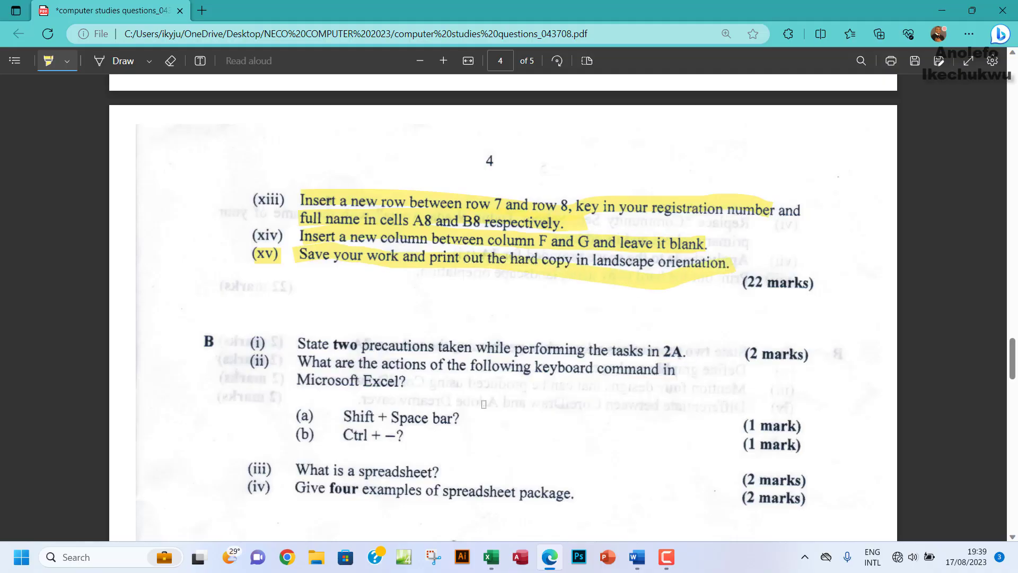
left_click(491, 556)
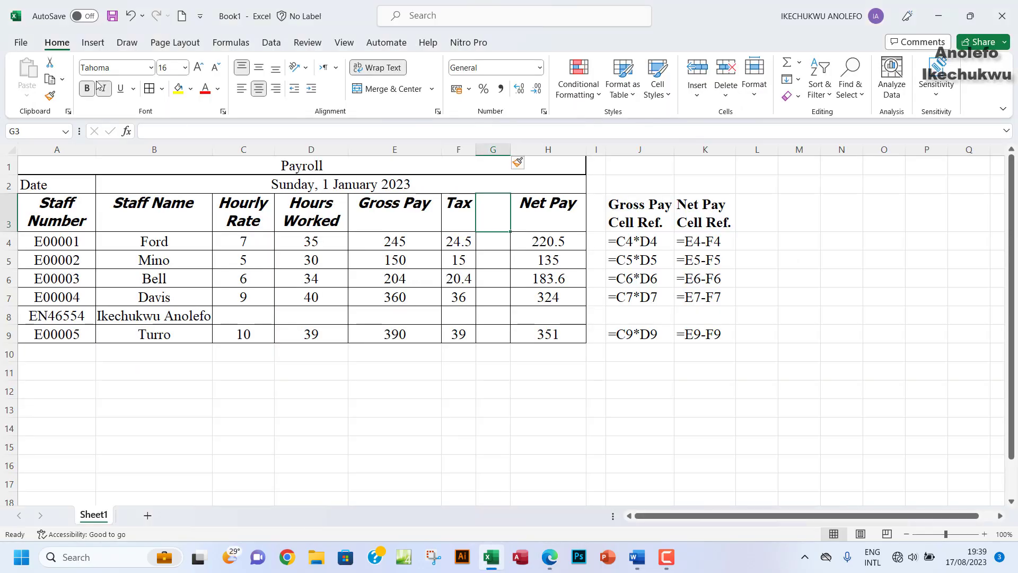
Step: Save the workbook in Desktop > NECO COMPUTER 2023, named with the student's name plus 'SpreadsheetNeco'
left_click(112, 17)
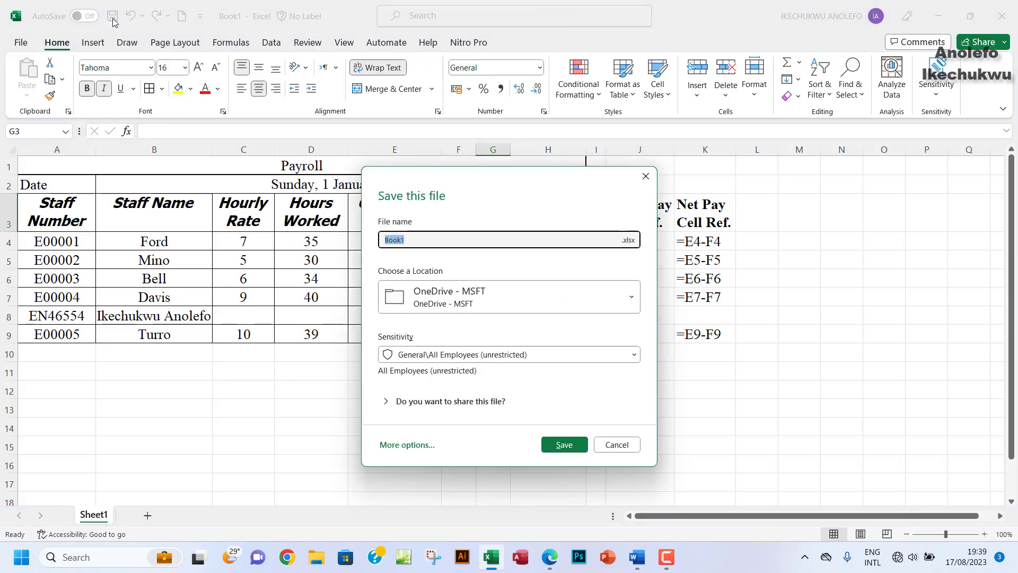
left_click(394, 445)
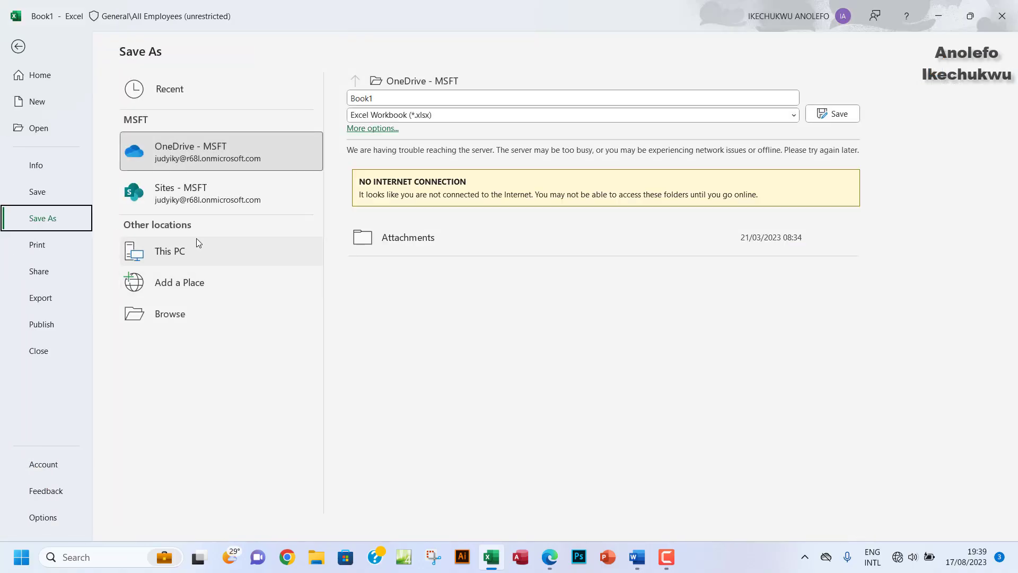
left_click(188, 319)
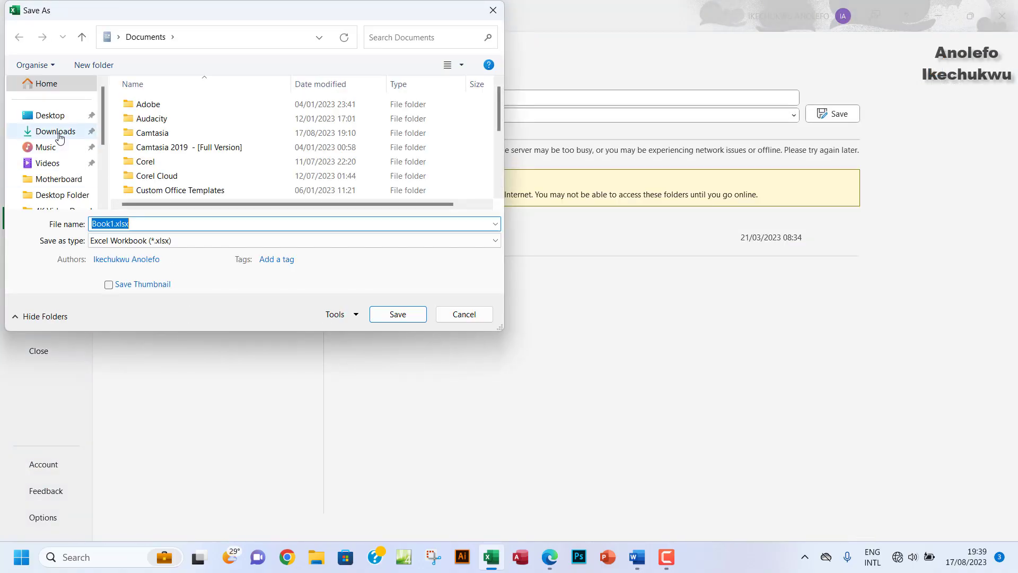
left_click(51, 115)
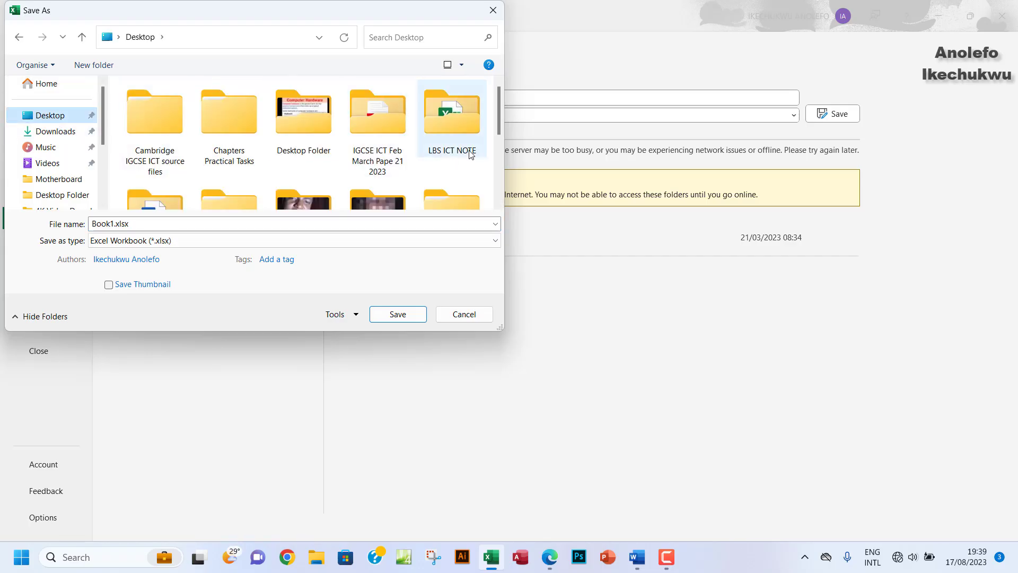
left_click_drag(499, 113, 500, 154)
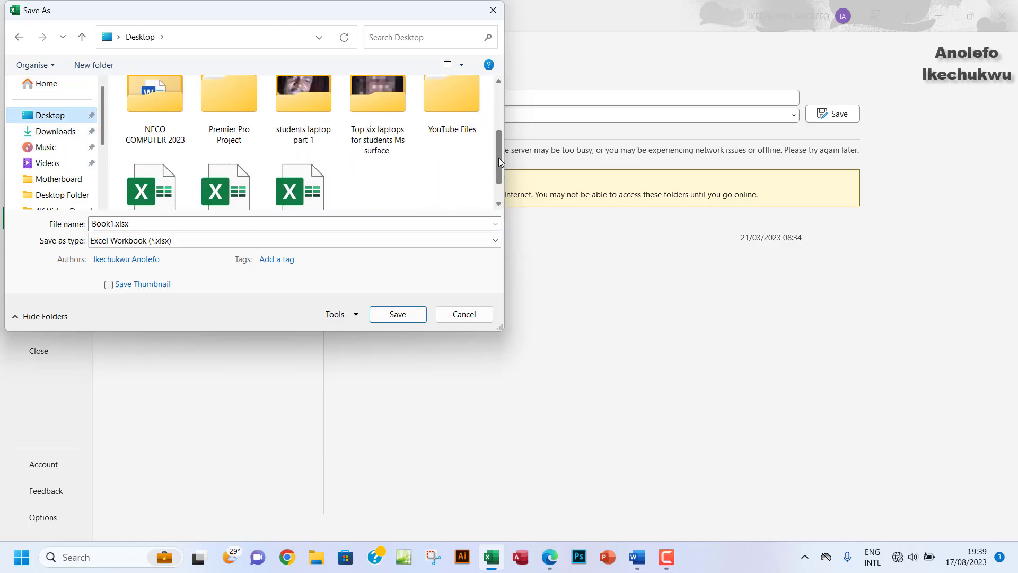
double_click(169, 118)
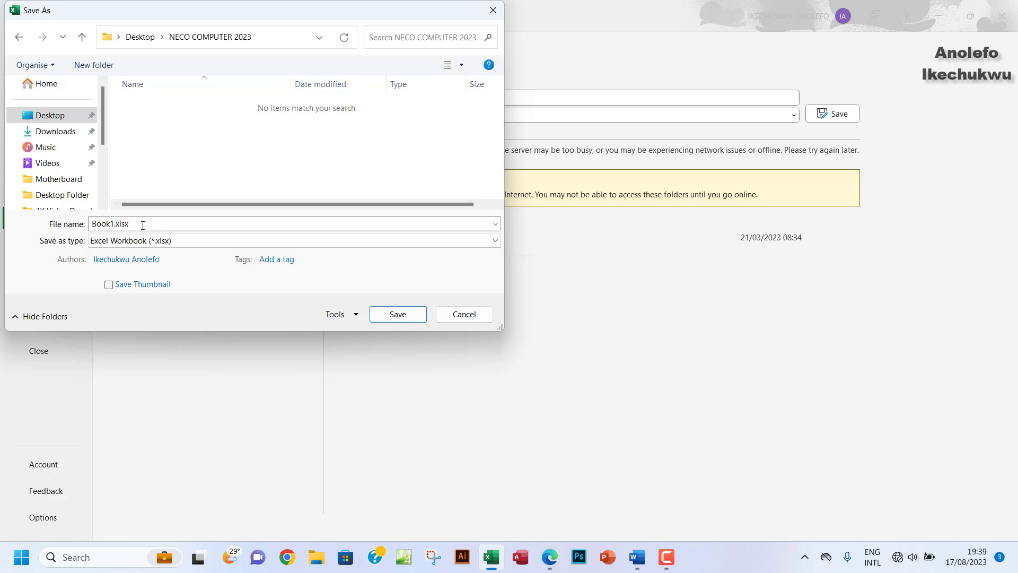
left_click(143, 225)
type("Ik")
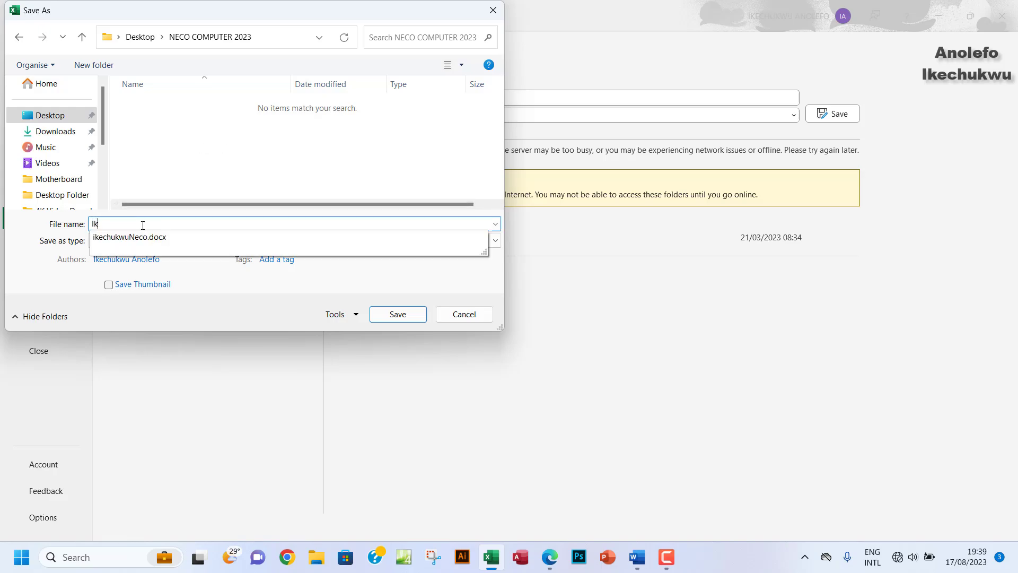
type("echukwu")
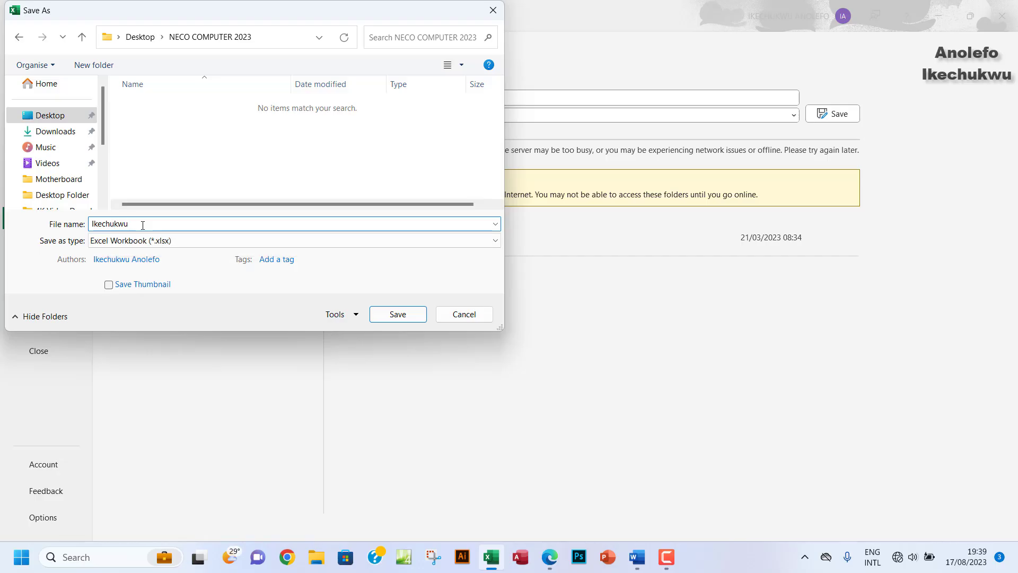
key("BackSpace")
type("ASpreadsheet")
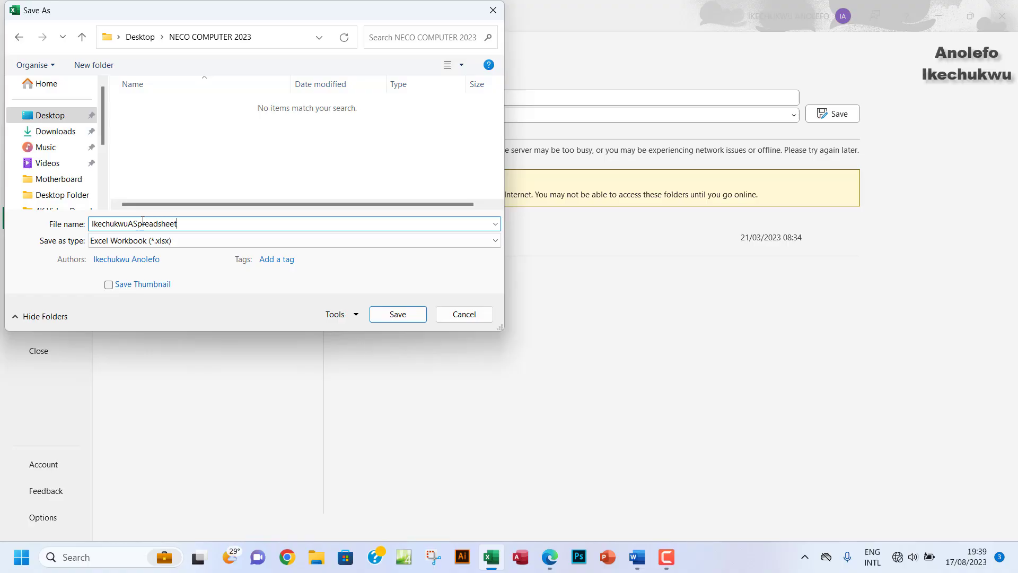
type("Neco")
left_click(386, 316)
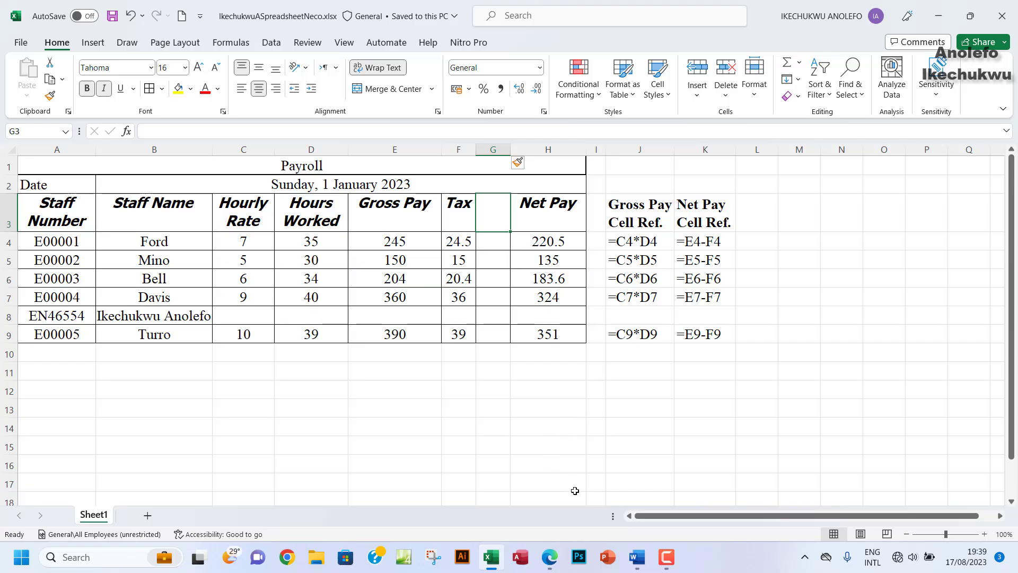
Step: Apply Outline and Inside borders to the cell-reference range I1:K9
left_click(550, 558)
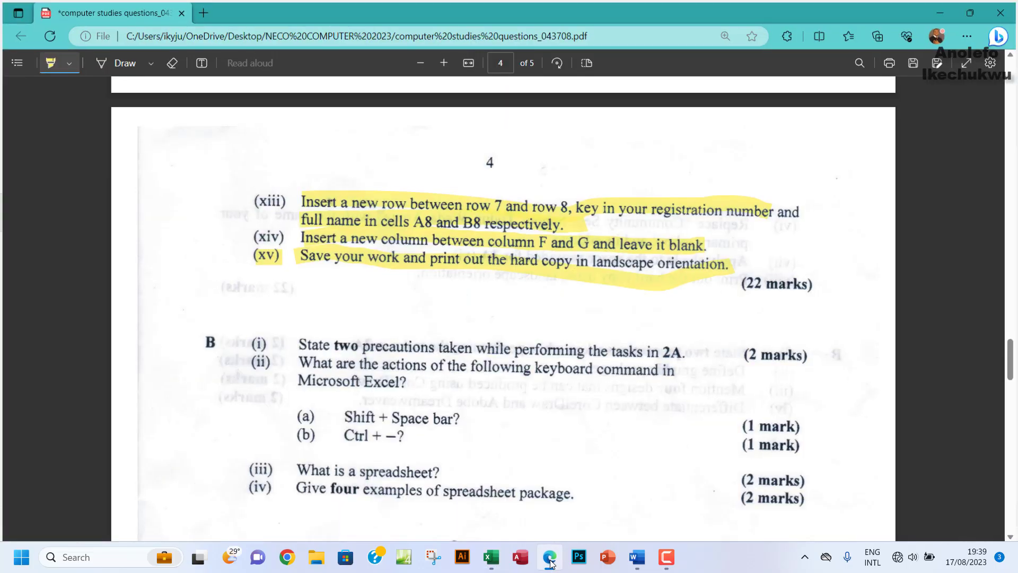
left_click(550, 559)
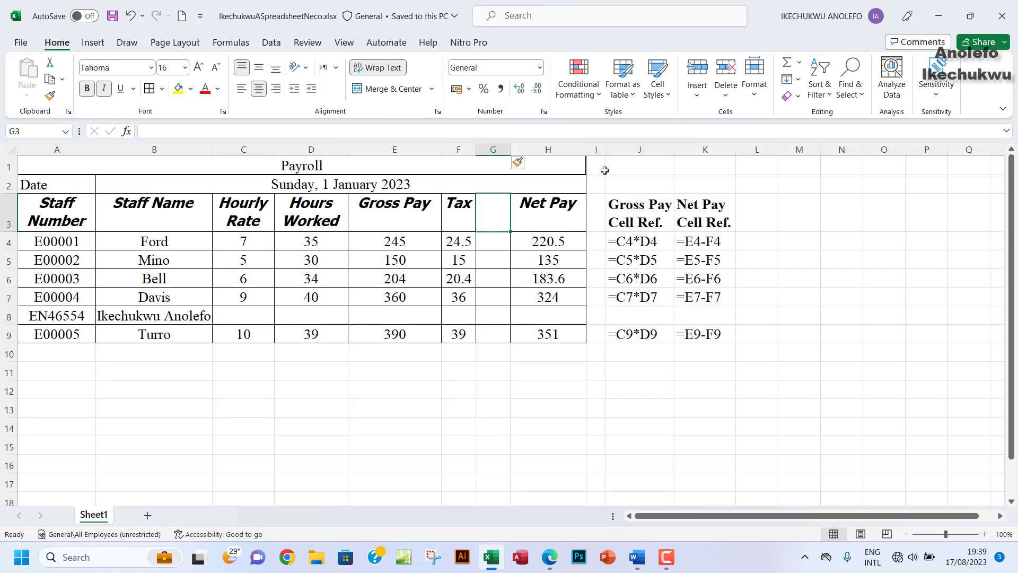
left_click_drag(594, 159, 716, 335)
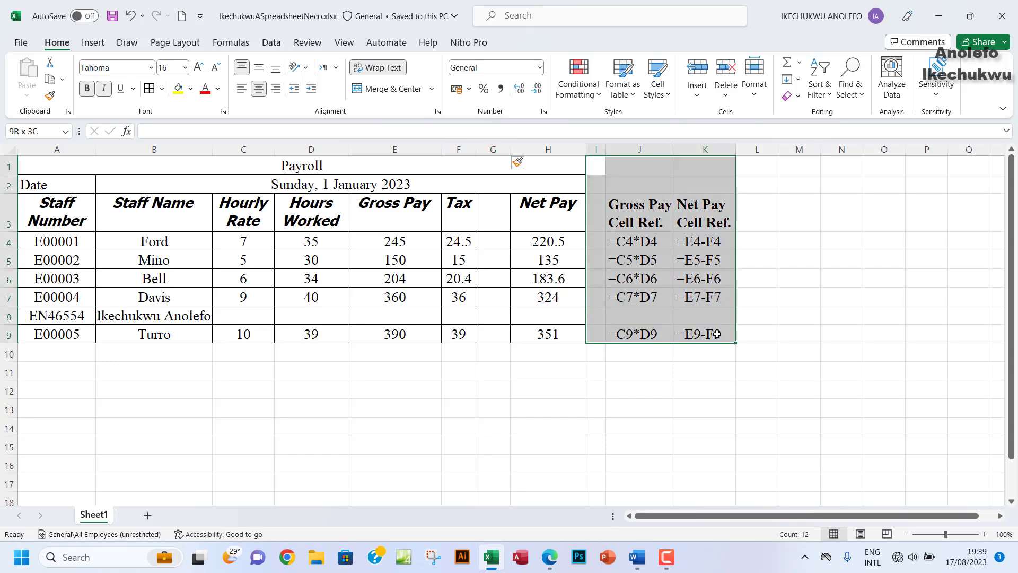
left_click(154, 90)
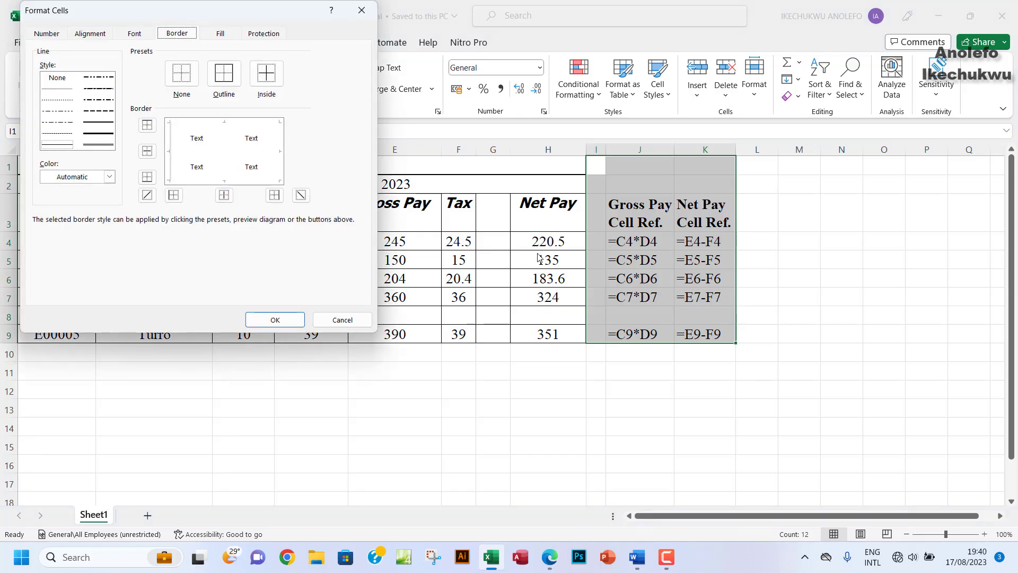
left_click(229, 80)
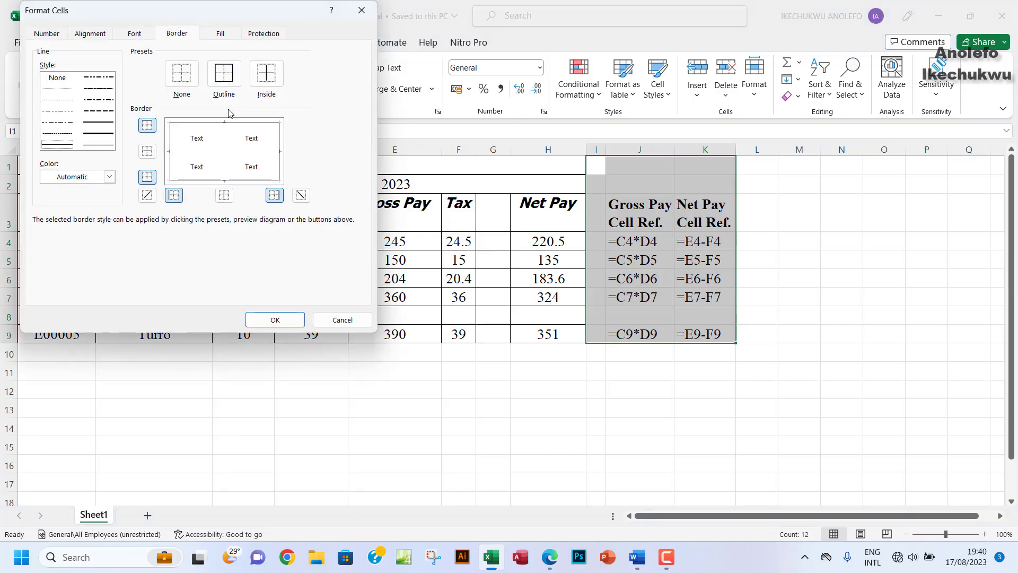
left_click(267, 72)
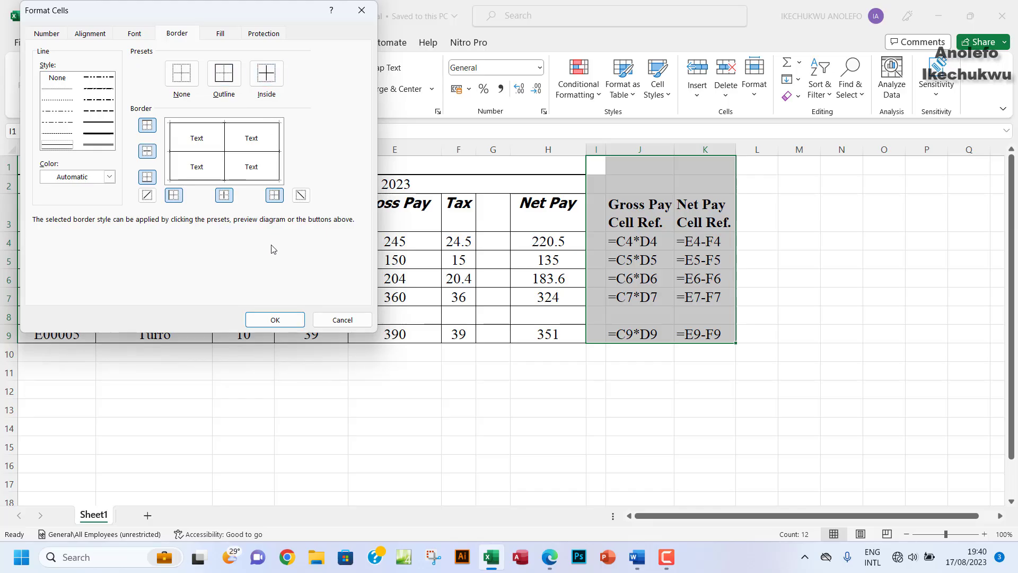
left_click(275, 319)
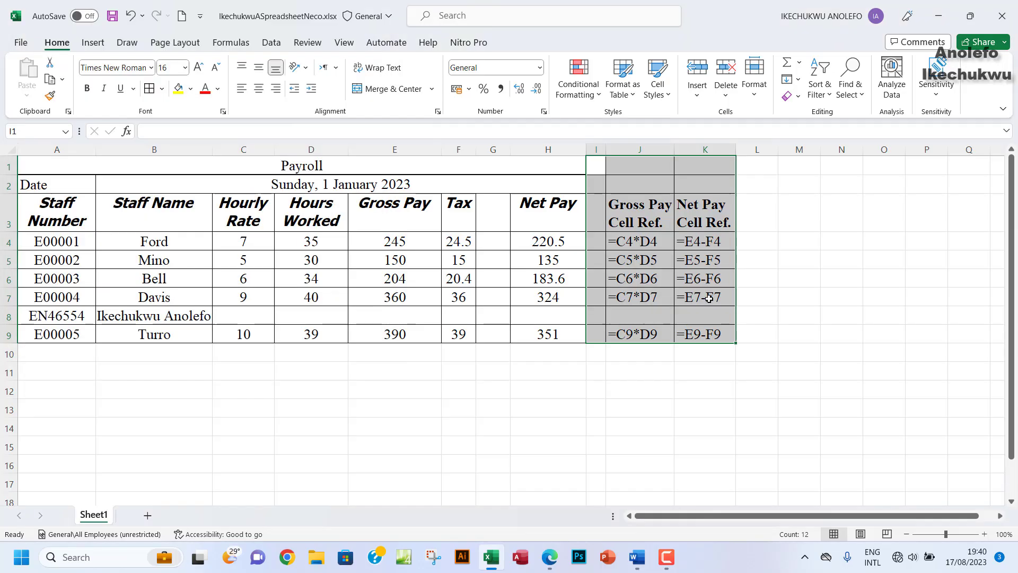
left_click(753, 261)
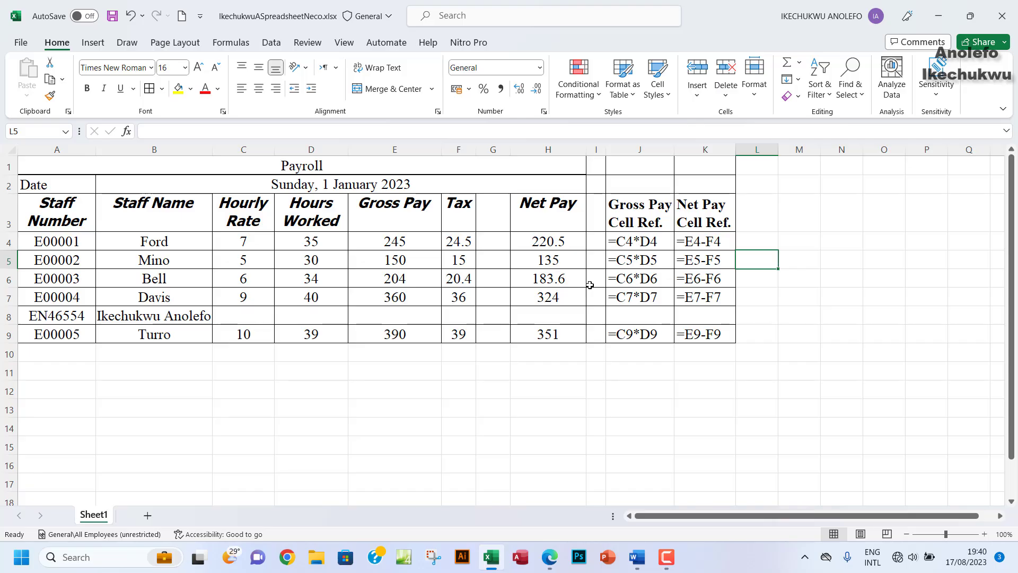
Step: Change the print orientation from Portrait to Landscape in the print settings
left_click(21, 45)
left_click(37, 245)
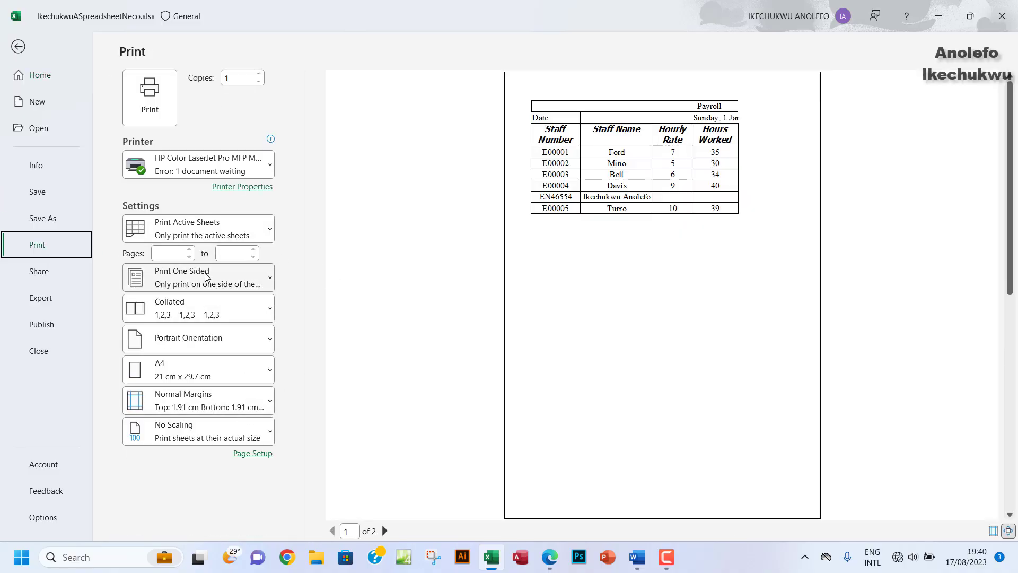
left_click(210, 341)
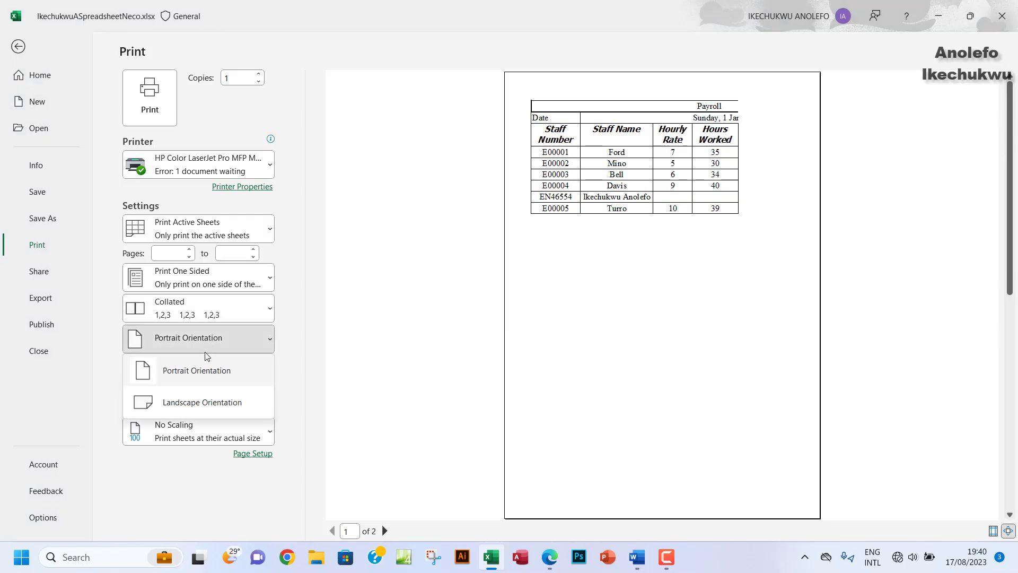
left_click(218, 399)
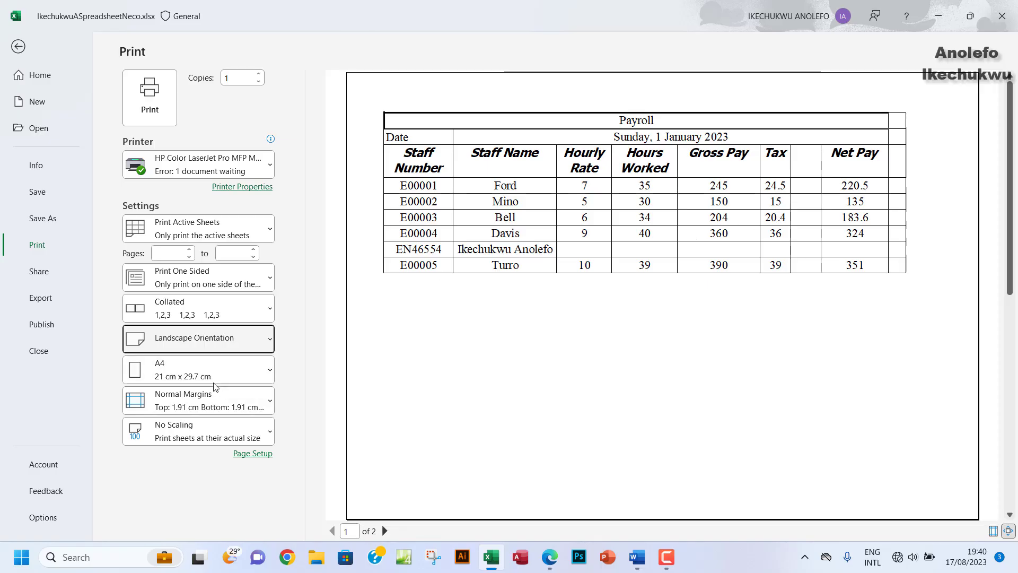
left_click(18, 46)
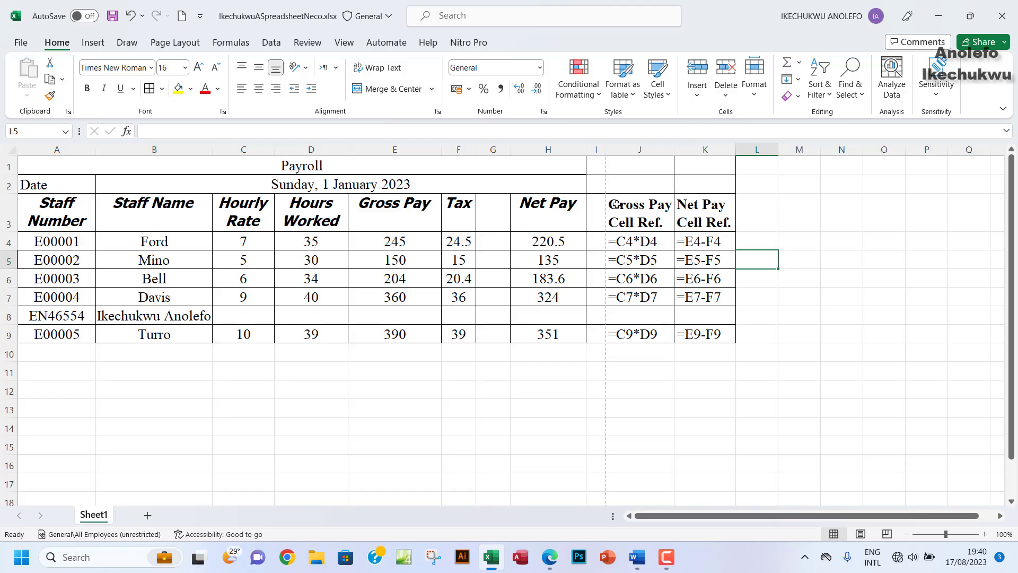
Step: Copy the cell-reference block J3:K9 and paste it below the table at C11
left_click_drag(618, 205, 697, 333)
key("ctrl+c")
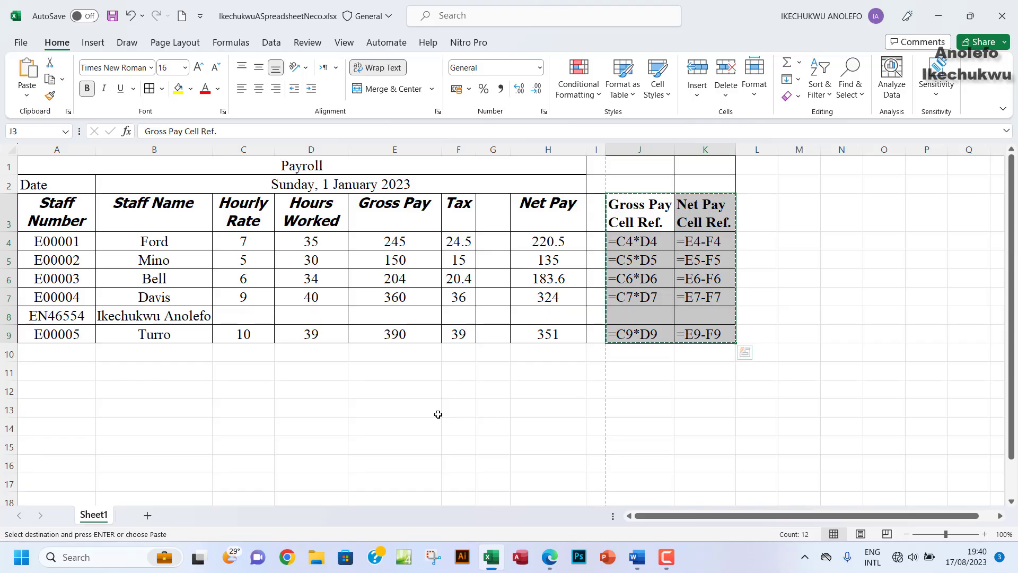
left_click(239, 373)
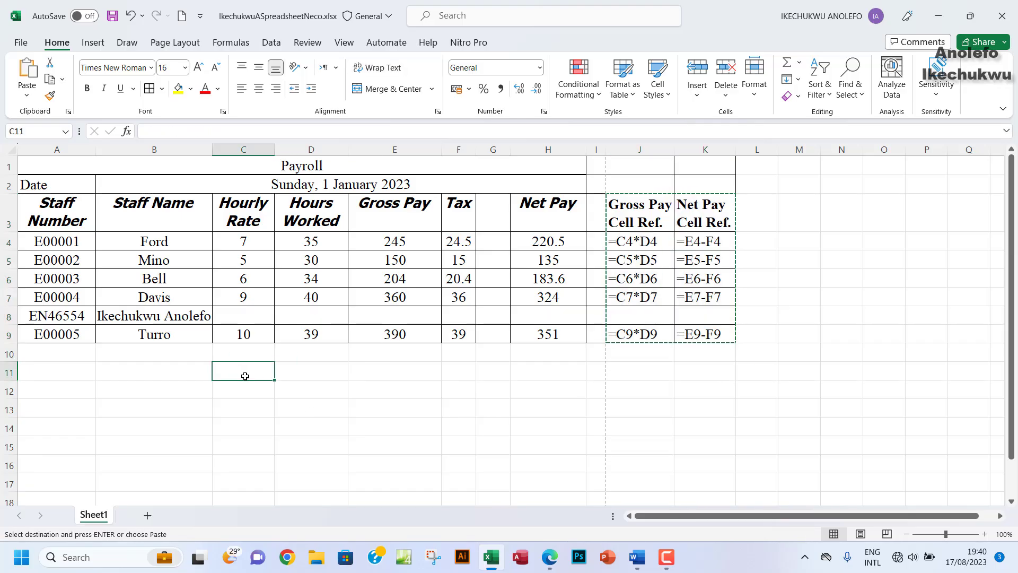
key("Return")
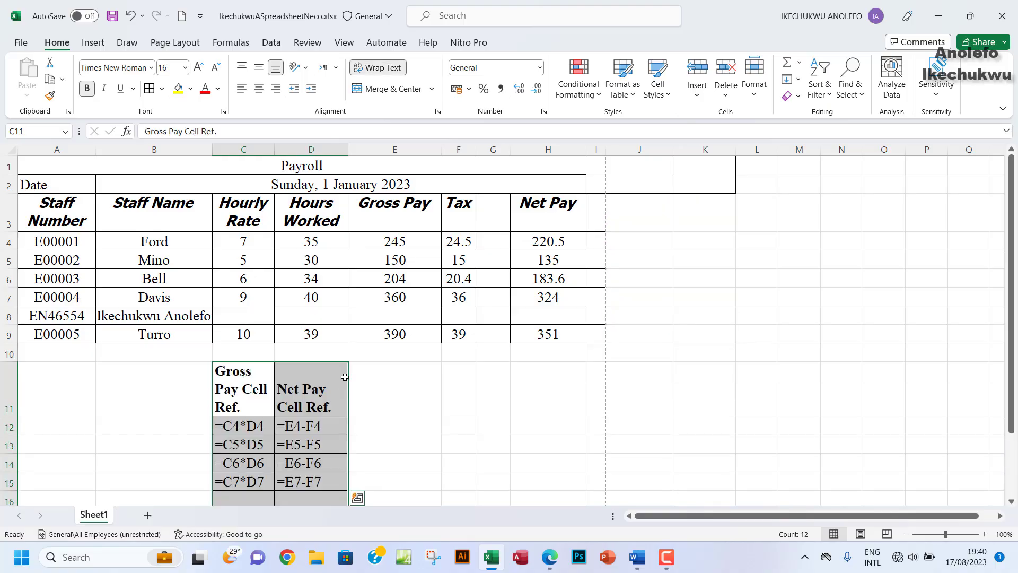
scroll(352, 393, "down", 1)
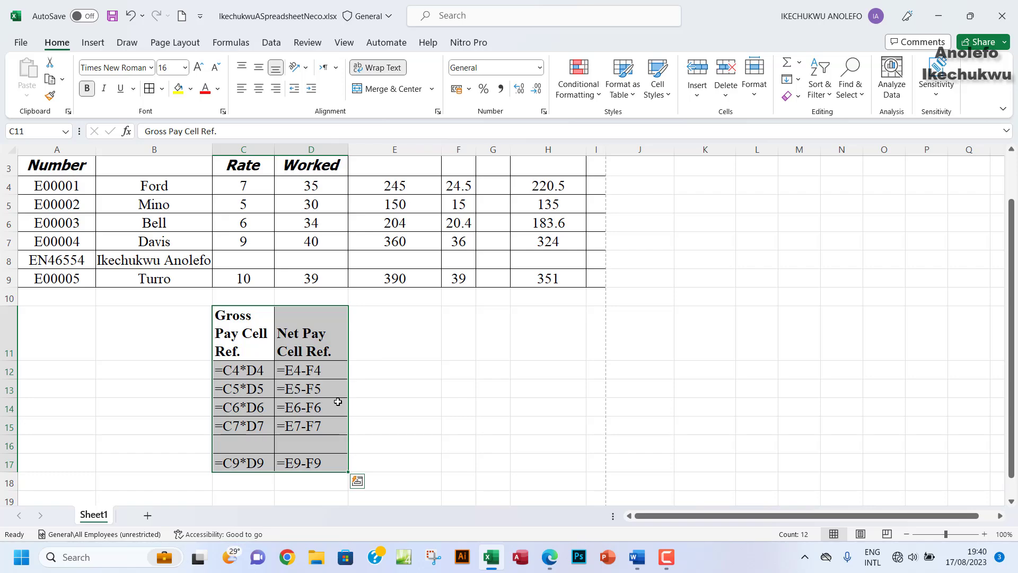
scroll(371, 409, "up", 1)
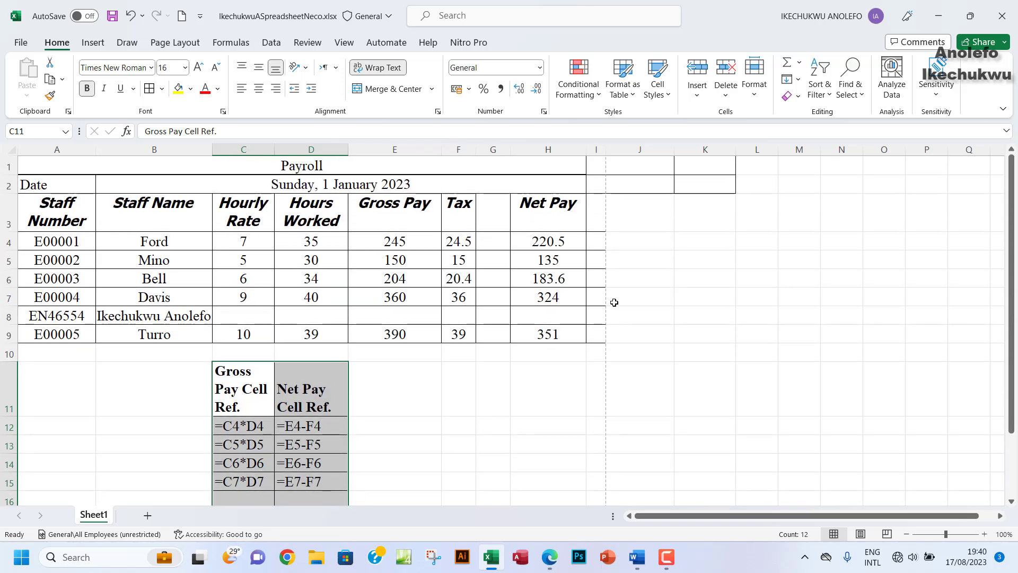
Step: Remove all borders from the cells I1:K9 right of the payroll table
left_click_drag(595, 165, 698, 334)
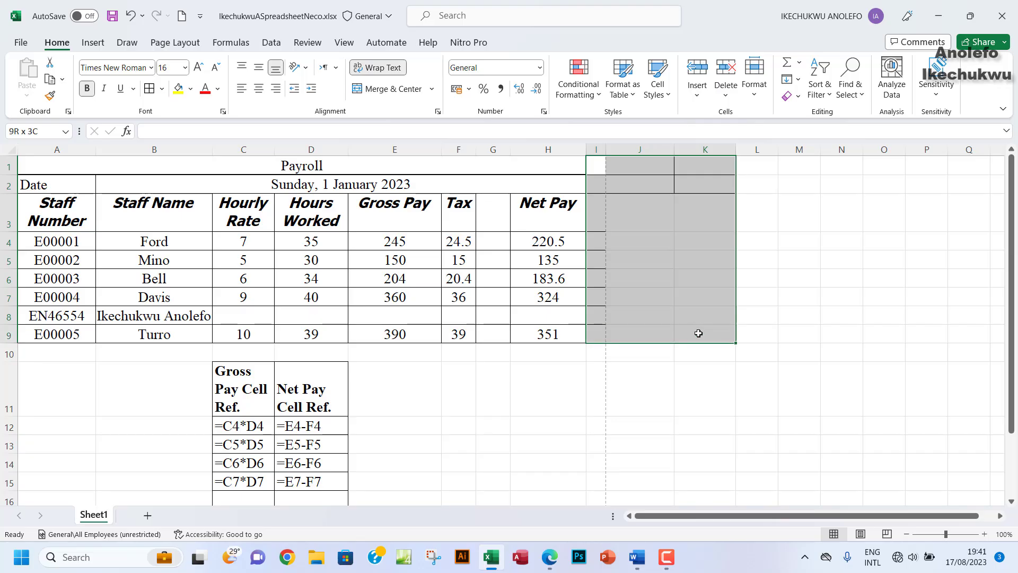
left_click(162, 88)
left_click(186, 205)
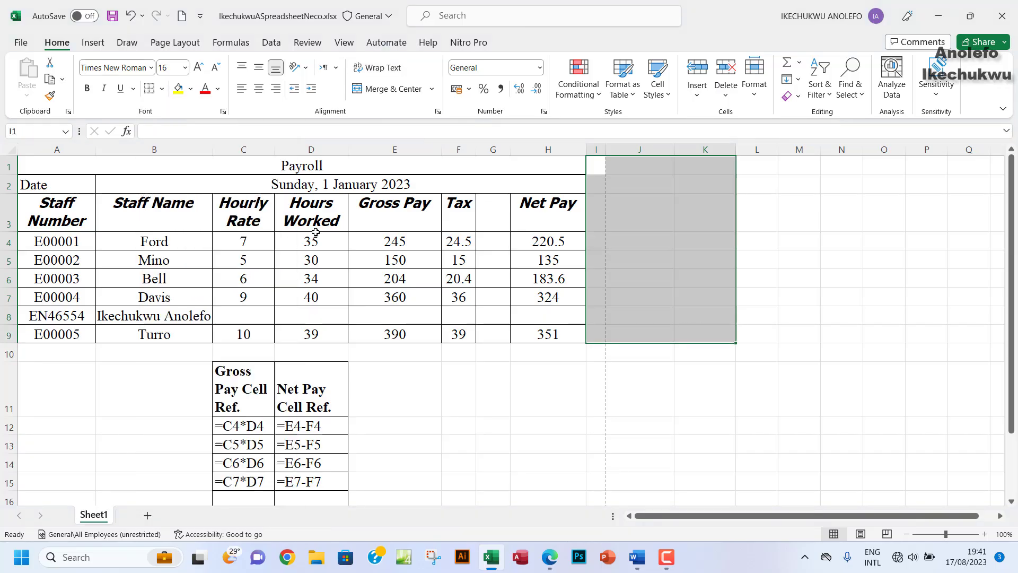
left_click(681, 239)
Step: Apply All Borders to the staff rows A3:H9
left_click_drag(56, 194, 546, 334)
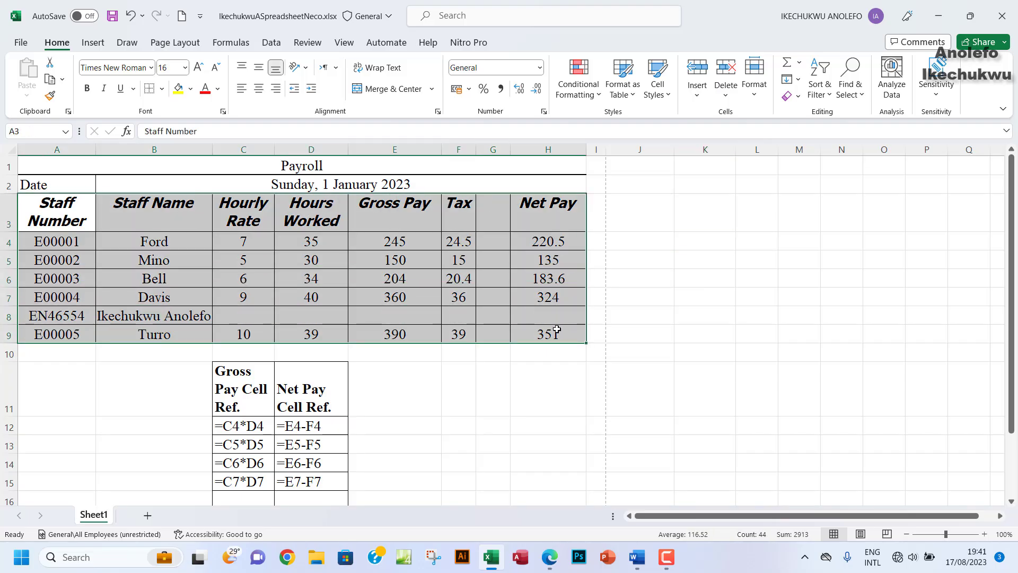
left_click(161, 90)
left_click(175, 224)
left_click(459, 273)
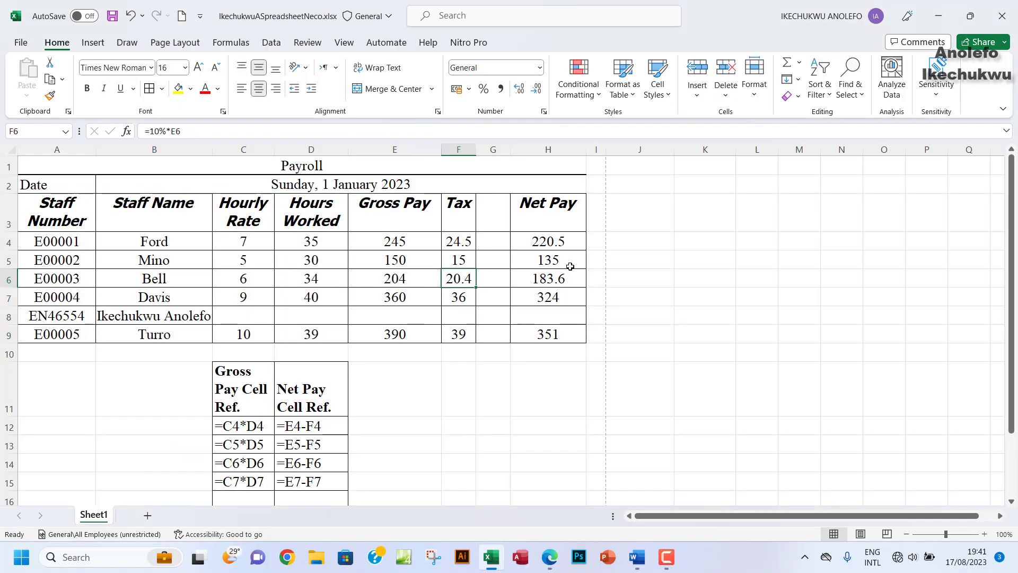
left_click(549, 183)
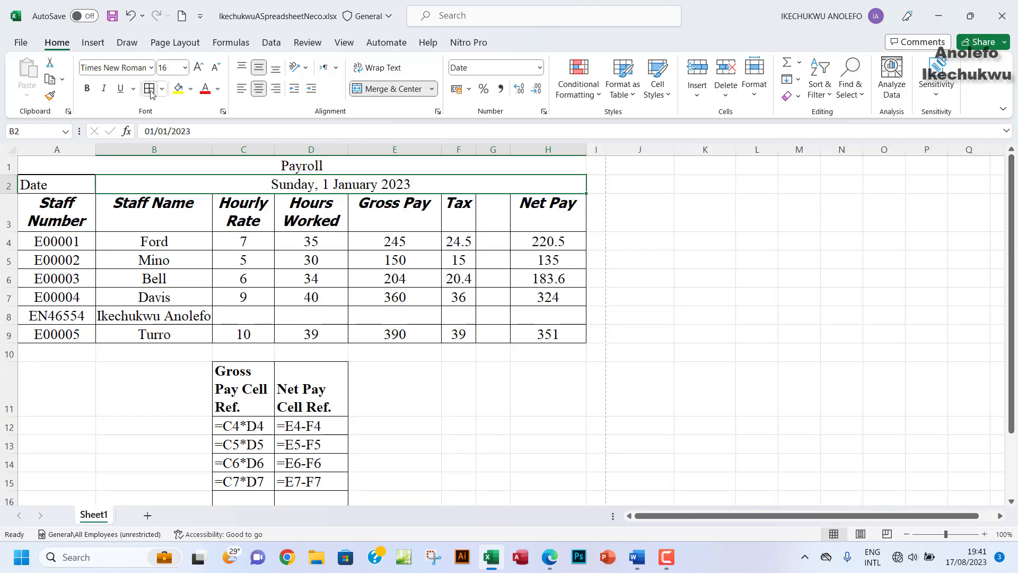
left_click(460, 297)
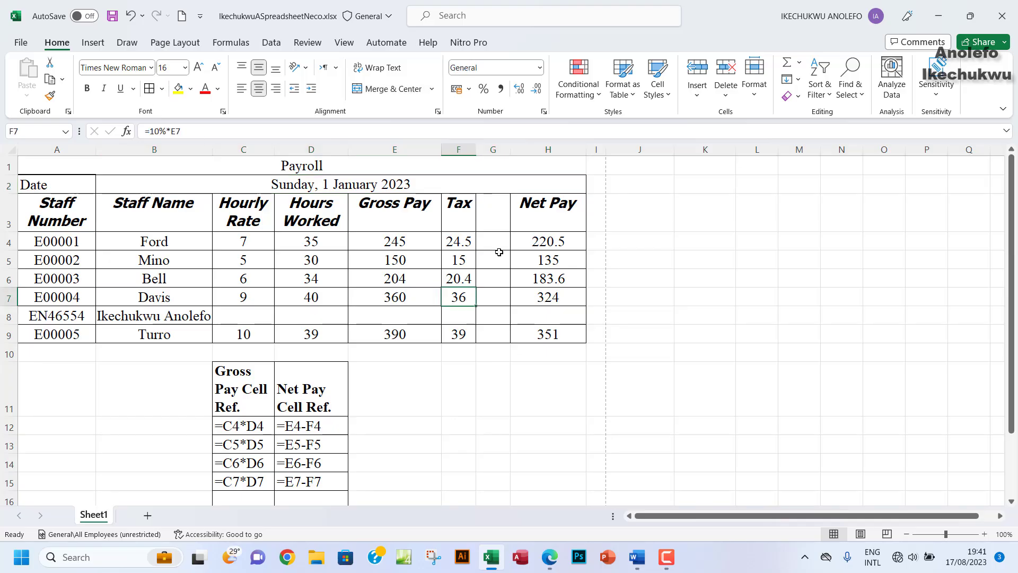
Step: Give the merged Payroll title cell a thick outside border
left_click(114, 166)
left_click(162, 92)
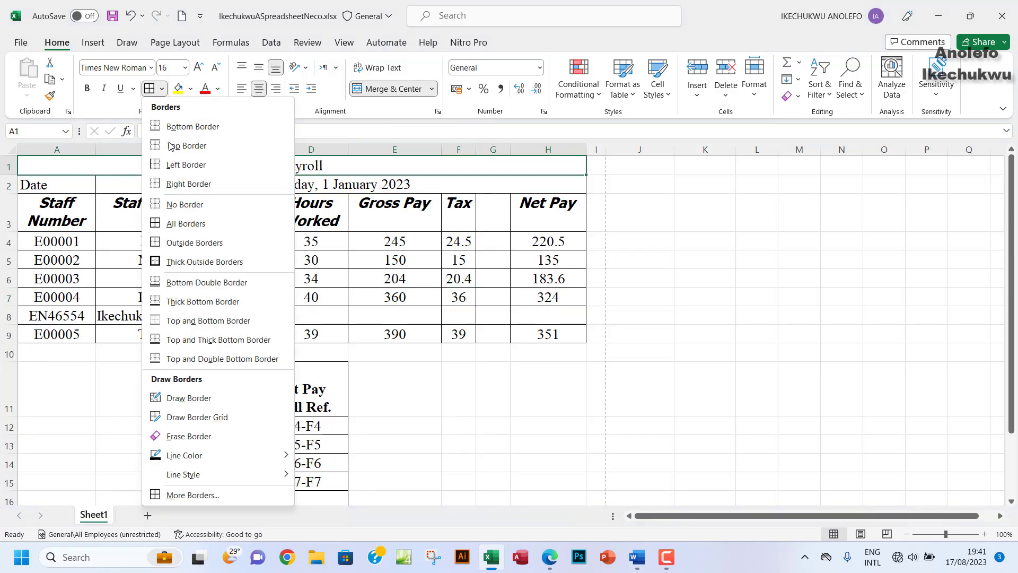
left_click(175, 260)
left_click(355, 230)
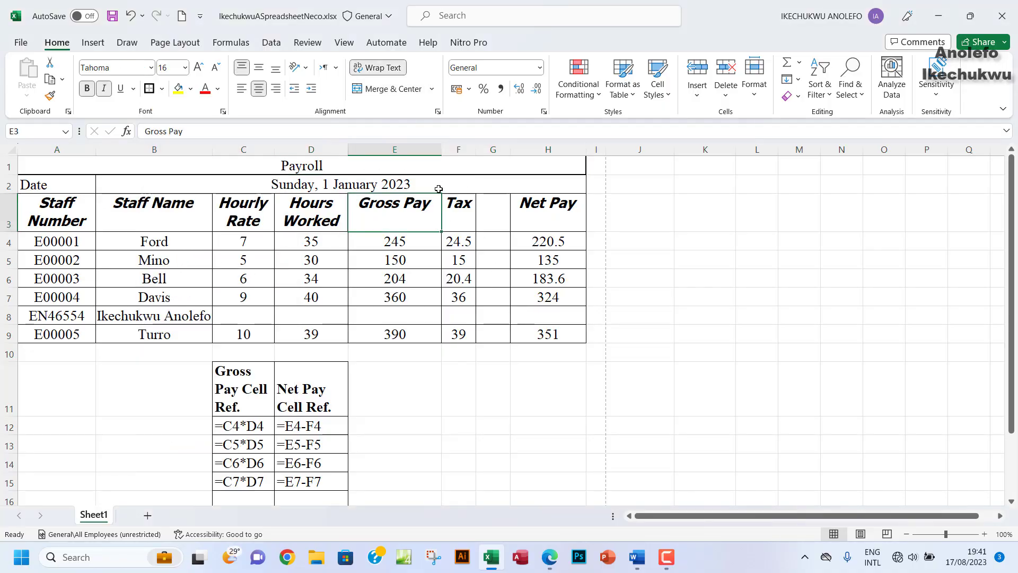
Step: Delete the empty row 16 and select the remaining cell-reference table C11:D16
scroll(347, 434, "down", 2)
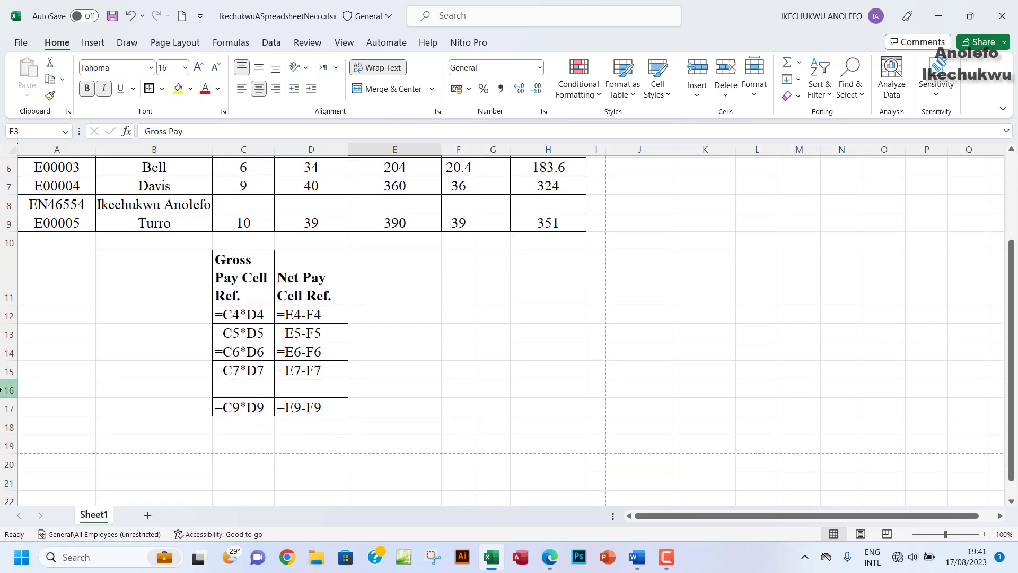
left_click(9, 390)
right_click(9, 391)
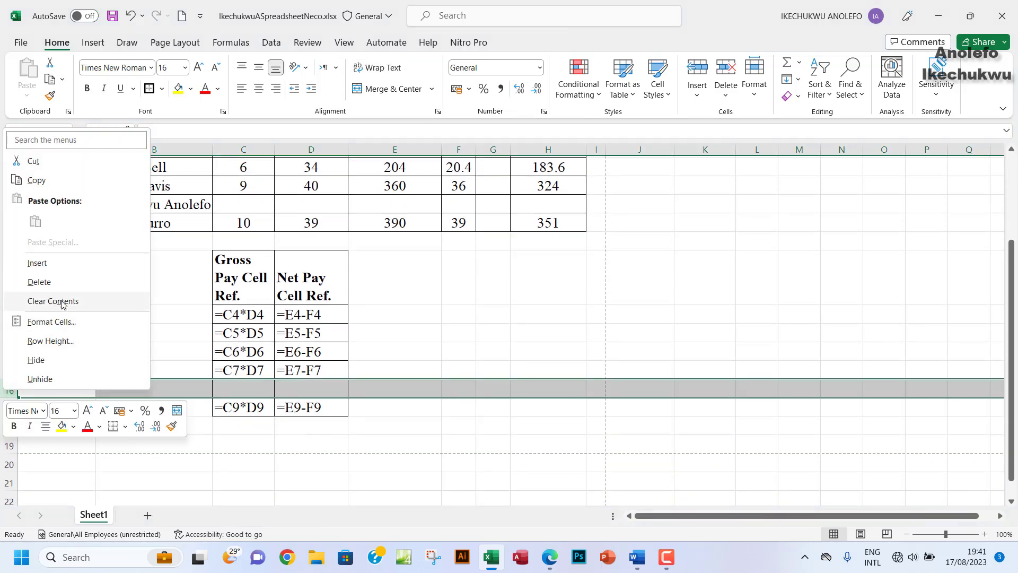
left_click(62, 281)
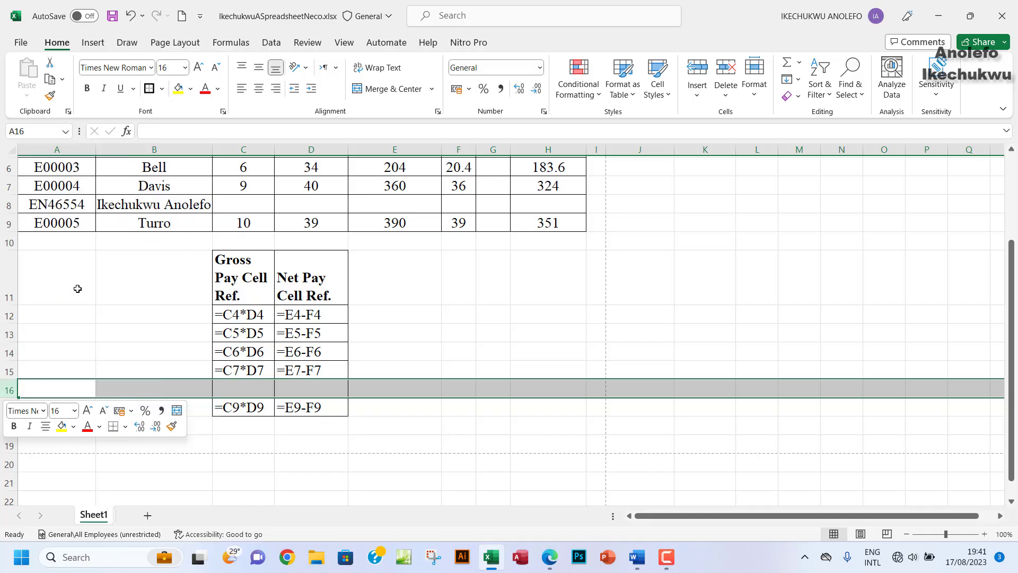
left_click(375, 352)
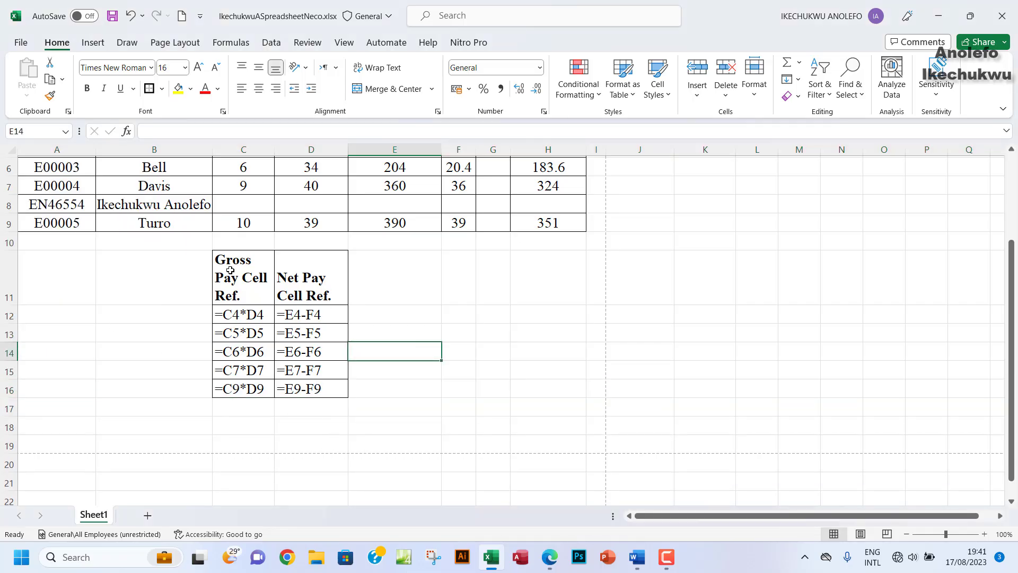
left_click_drag(231, 271, 323, 392)
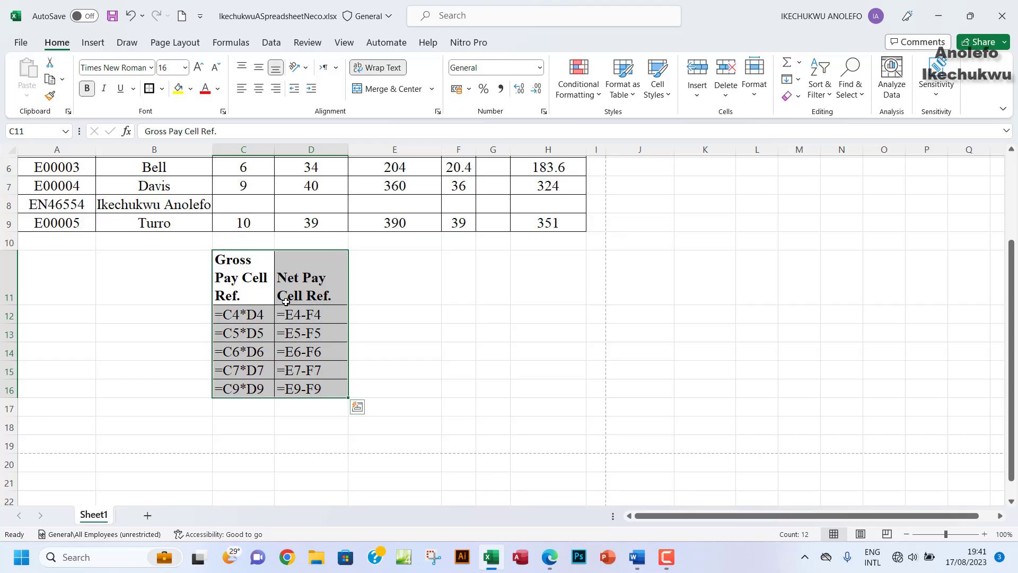
left_click(21, 43)
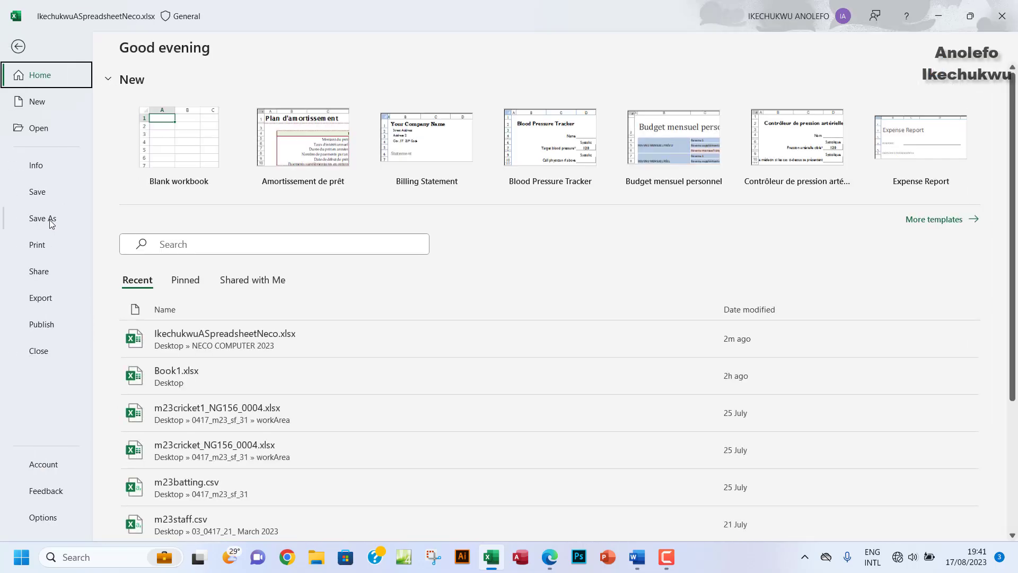
left_click(53, 249)
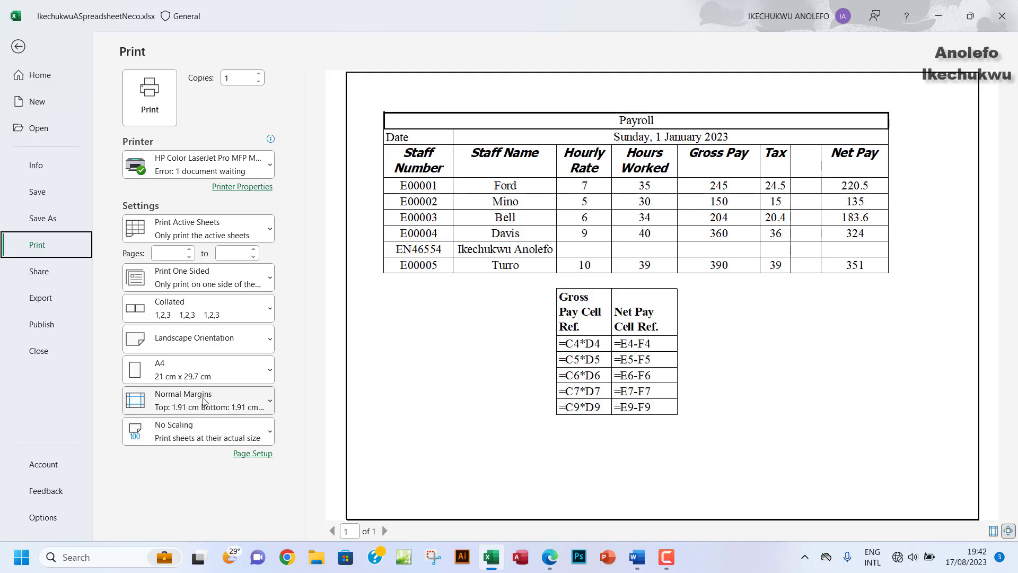
left_click(224, 429)
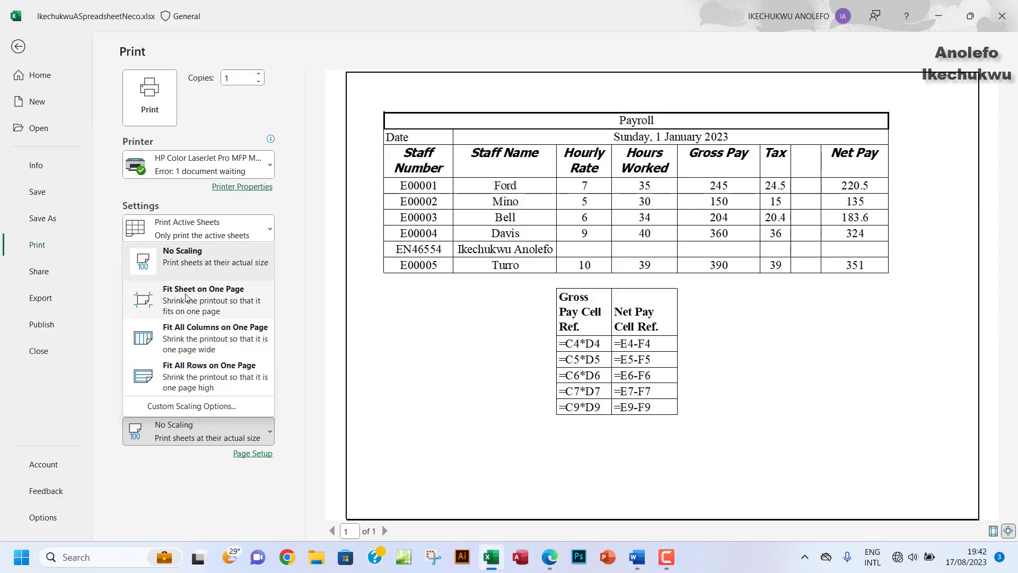
left_click(15, 48)
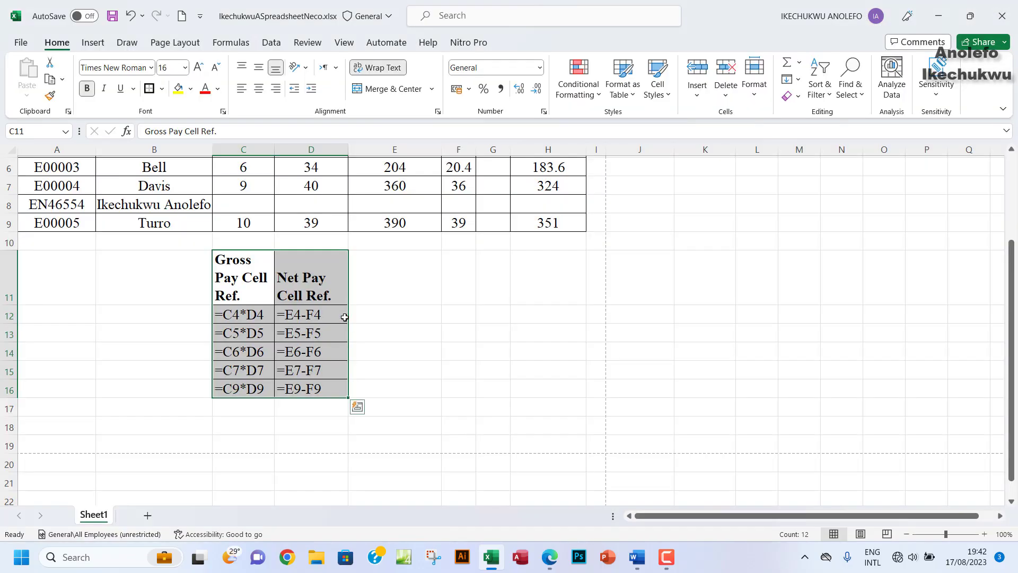
Step: Move the Gross and Net Pay reference table from C11:D16 to J3:K8
key("ctrl+q")
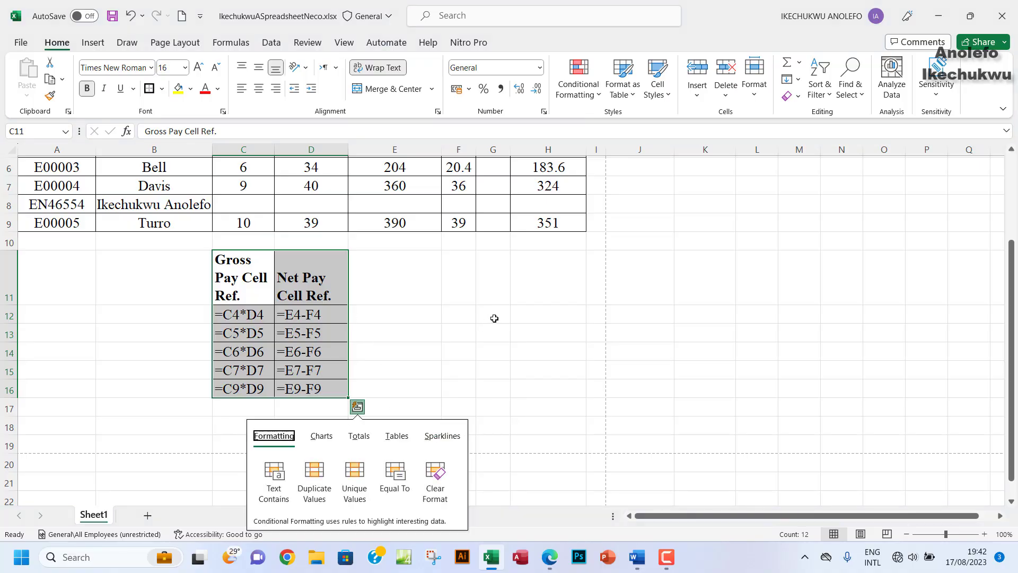
scroll(599, 335, "up", 2)
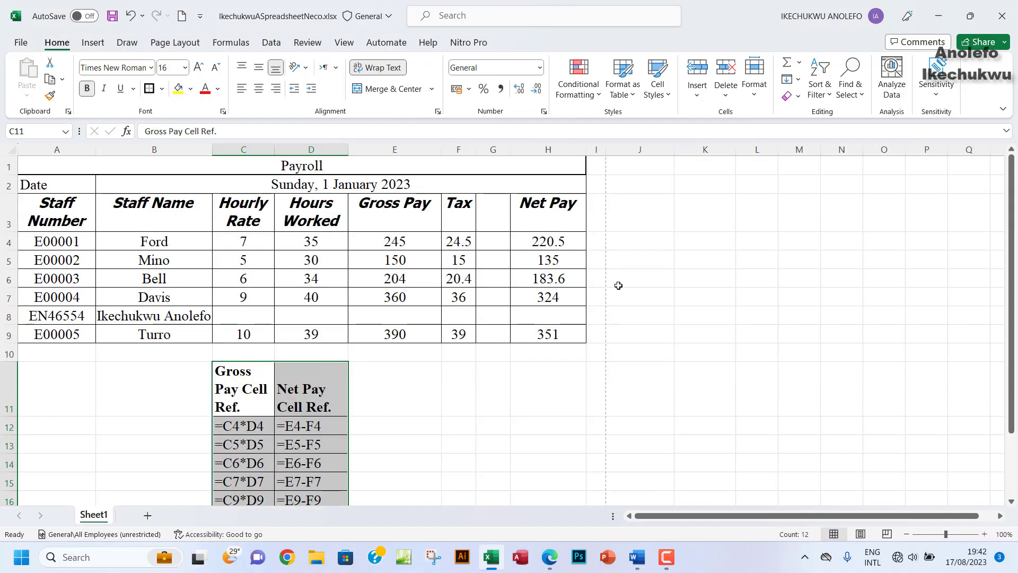
left_click(617, 208)
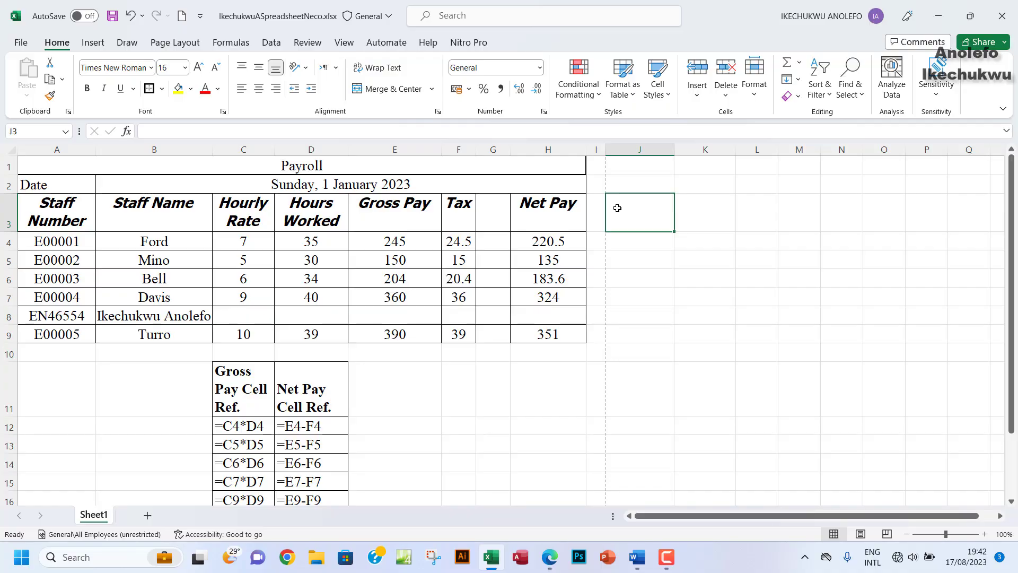
left_click_drag(233, 390, 322, 464)
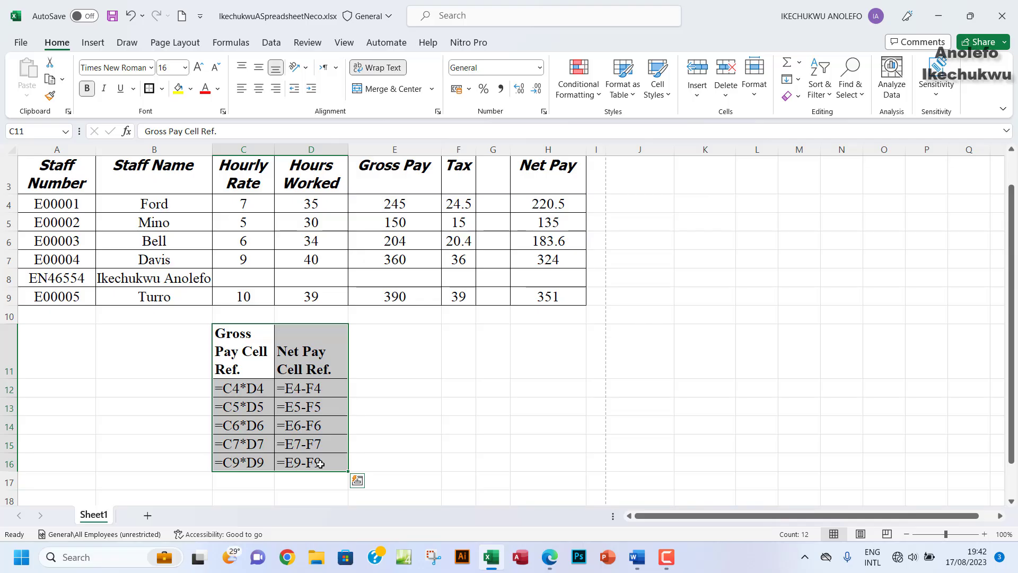
key("ctrl+c")
scroll(620, 414, "up", 1)
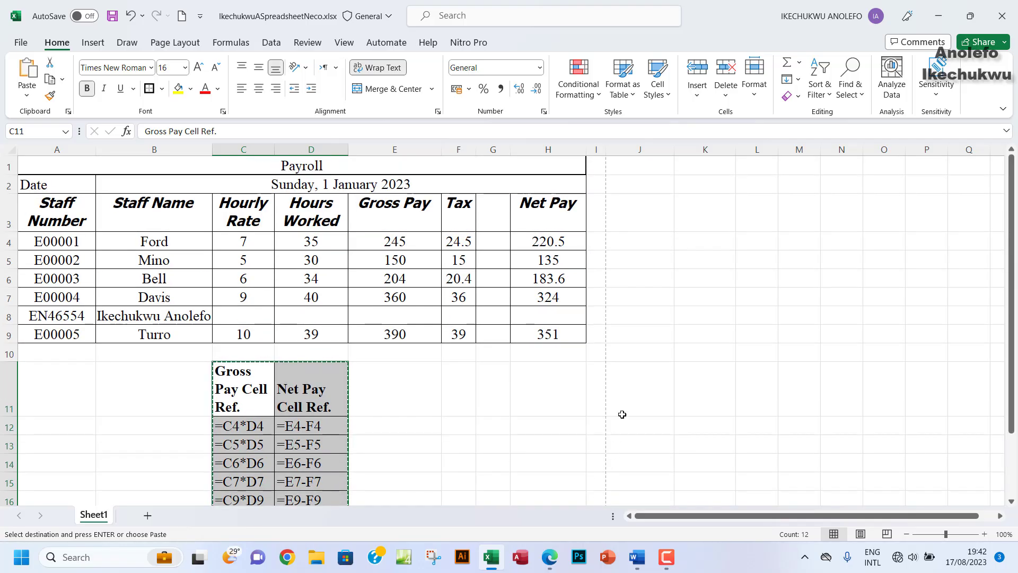
left_click(635, 213)
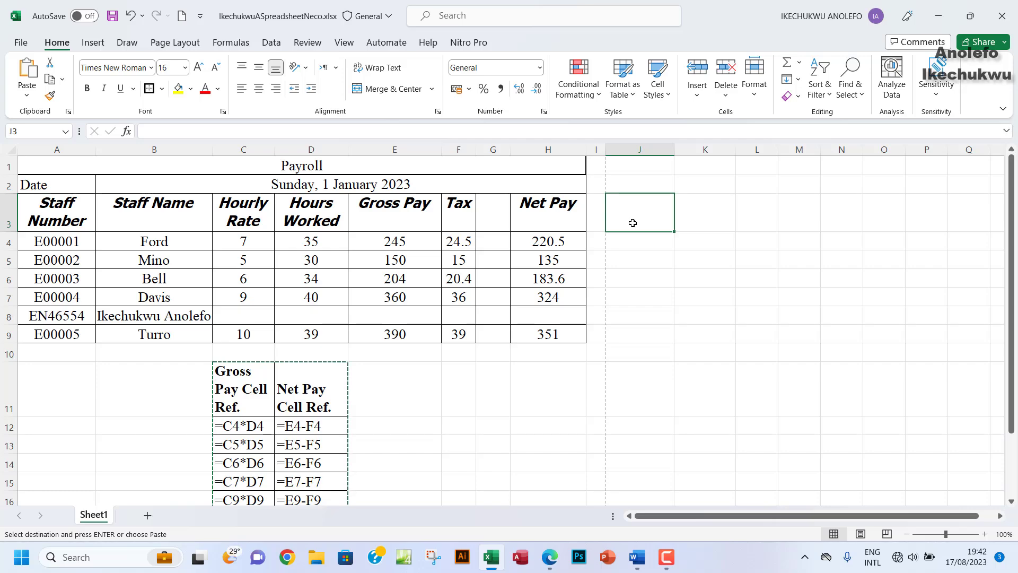
key("ctrl+v")
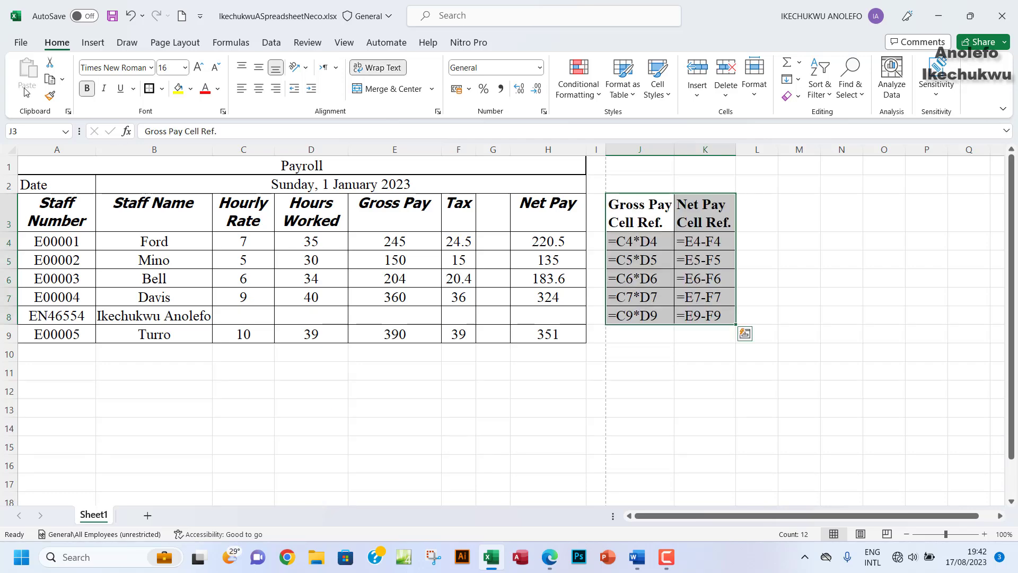
left_click(16, 44)
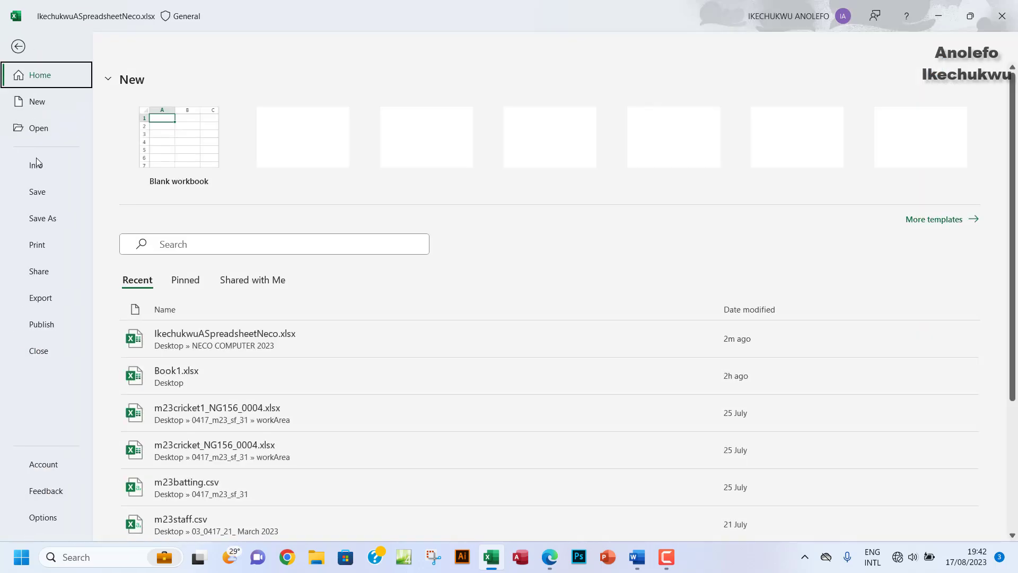
Step: Change the print scaling from No Scaling to Fit Sheet on One Page
left_click(42, 248)
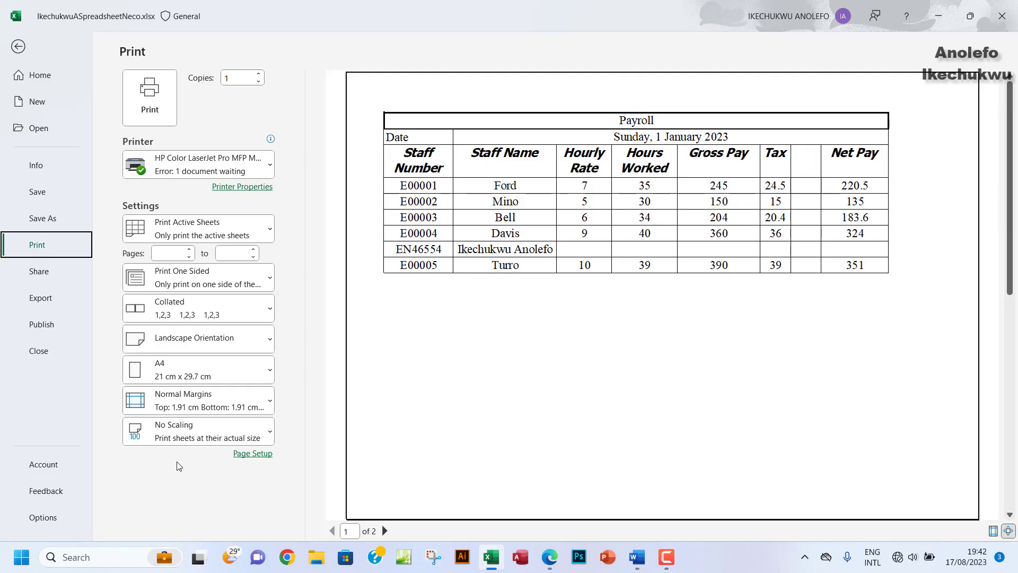
left_click(190, 439)
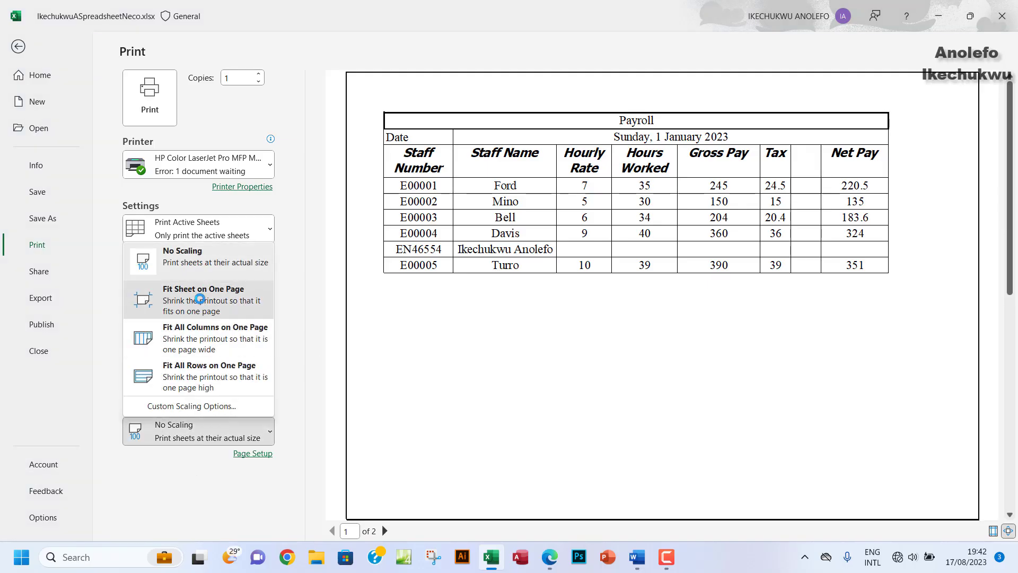
left_click(217, 295)
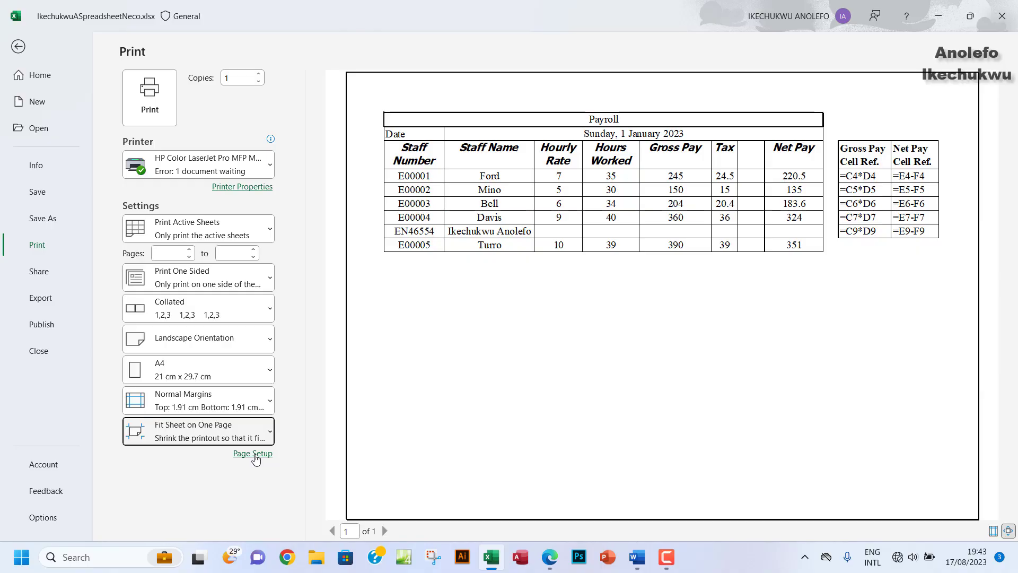
Step: Add a custom page header with your full name and registration number in the centre section
left_click(255, 455)
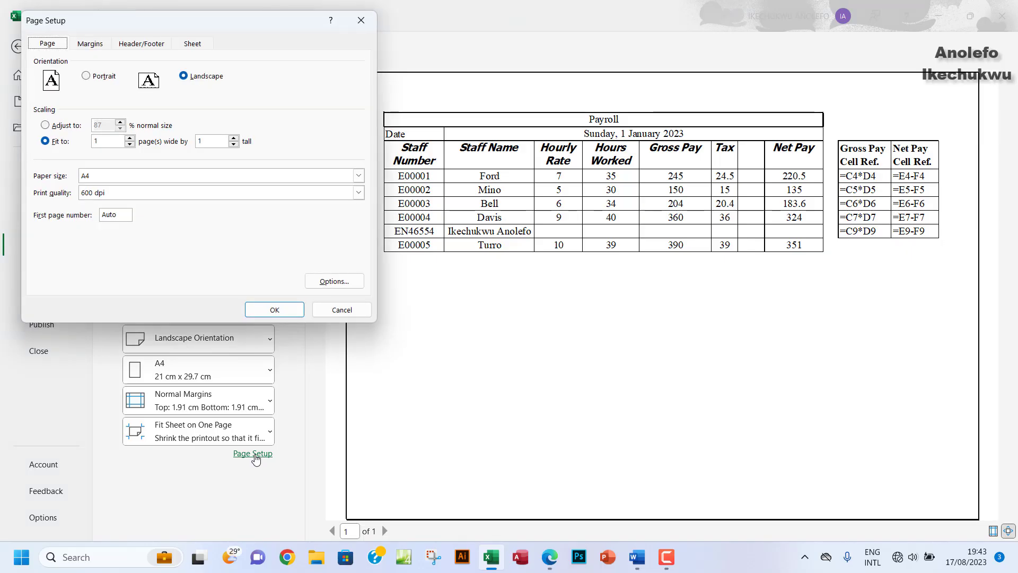
left_click(141, 44)
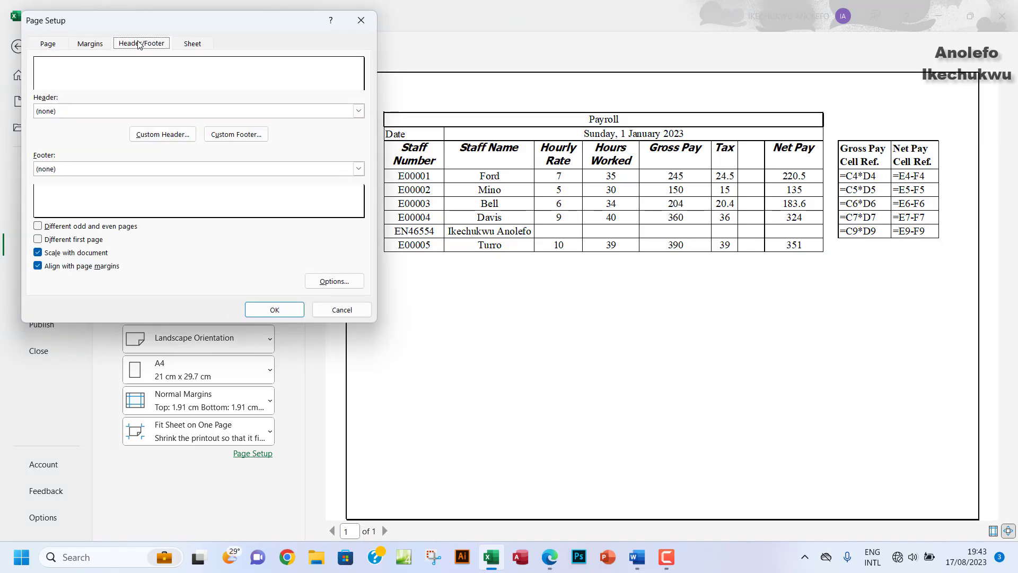
left_click(162, 135)
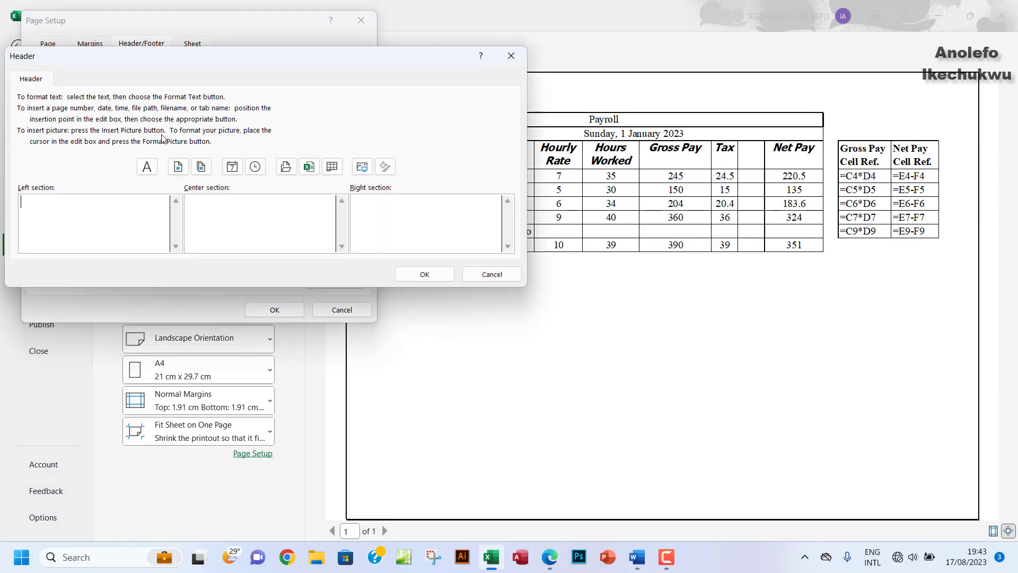
left_click(235, 232)
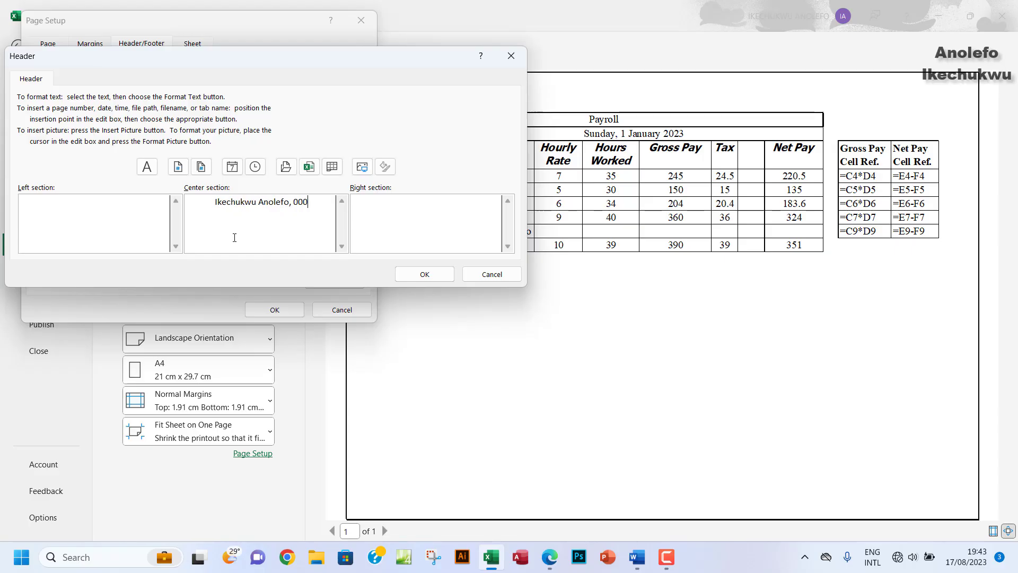
left_click(424, 273)
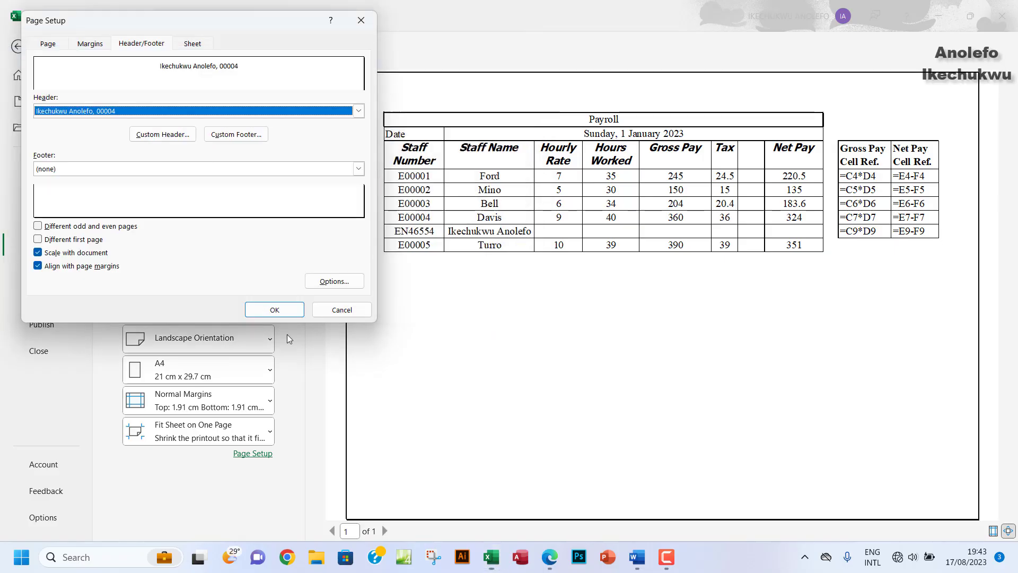
left_click(271, 310)
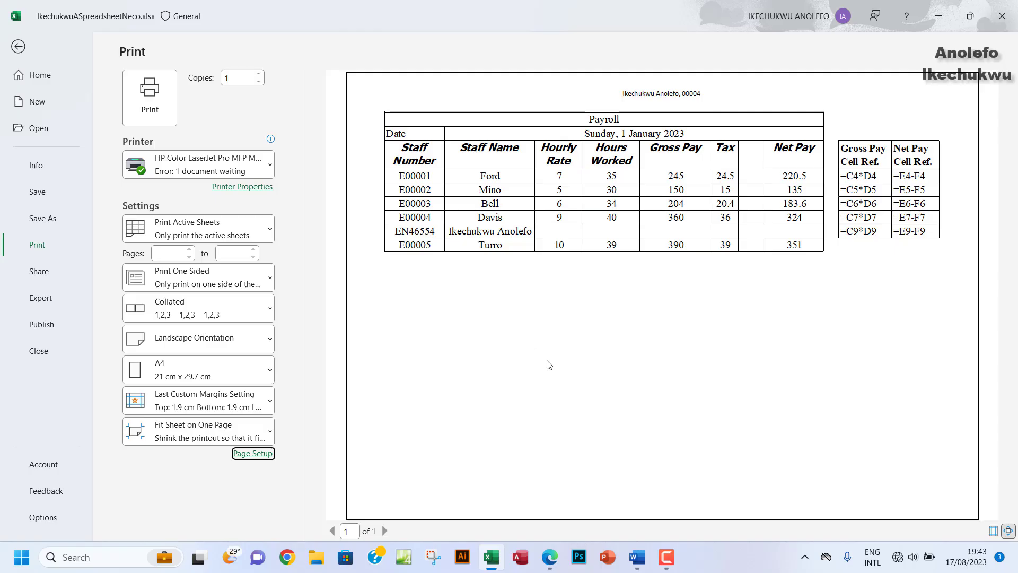
Step: Leave the print preview and save the workbook
left_click(14, 51)
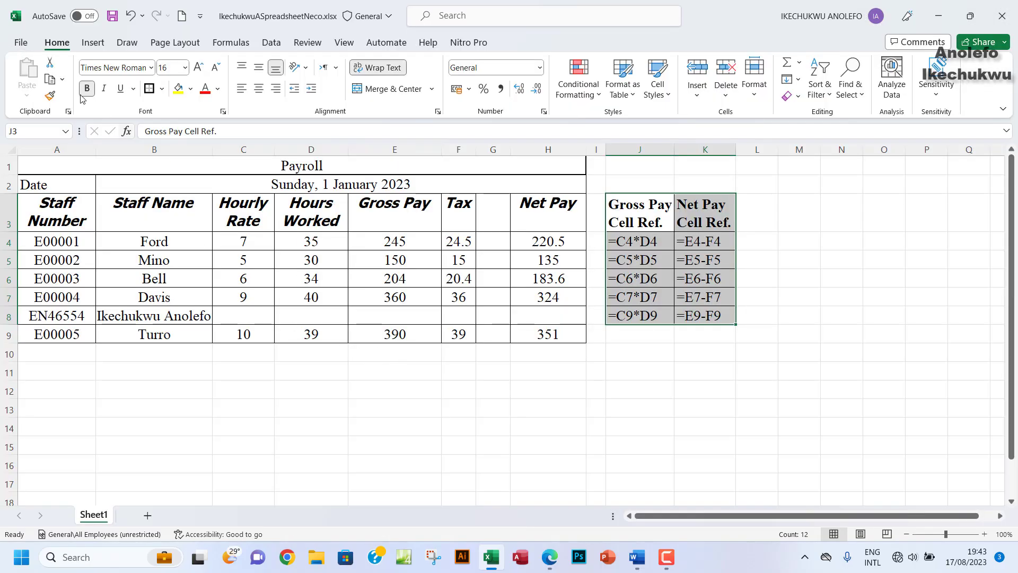
left_click(113, 17)
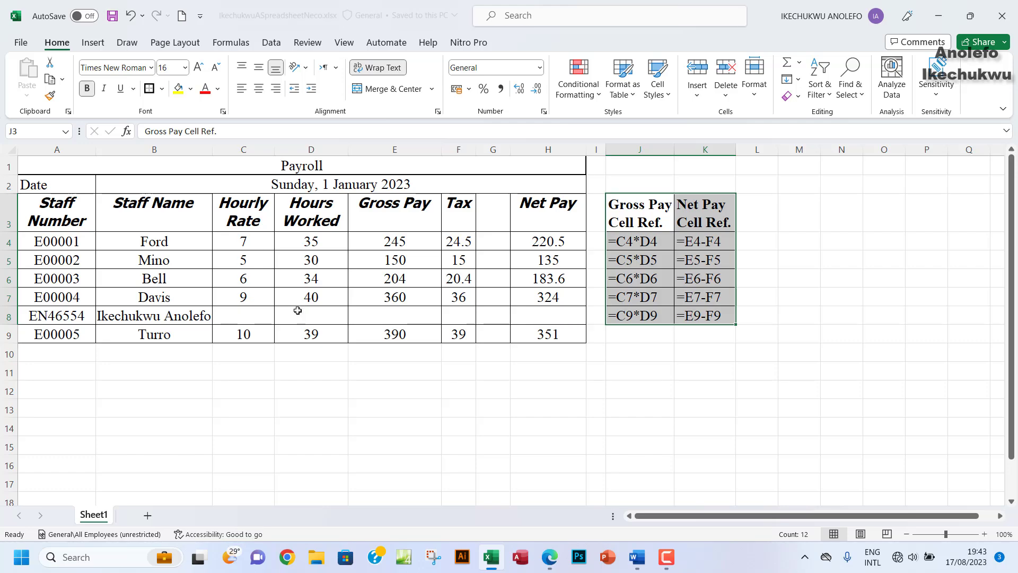
scroll(370, 347, "down", 1)
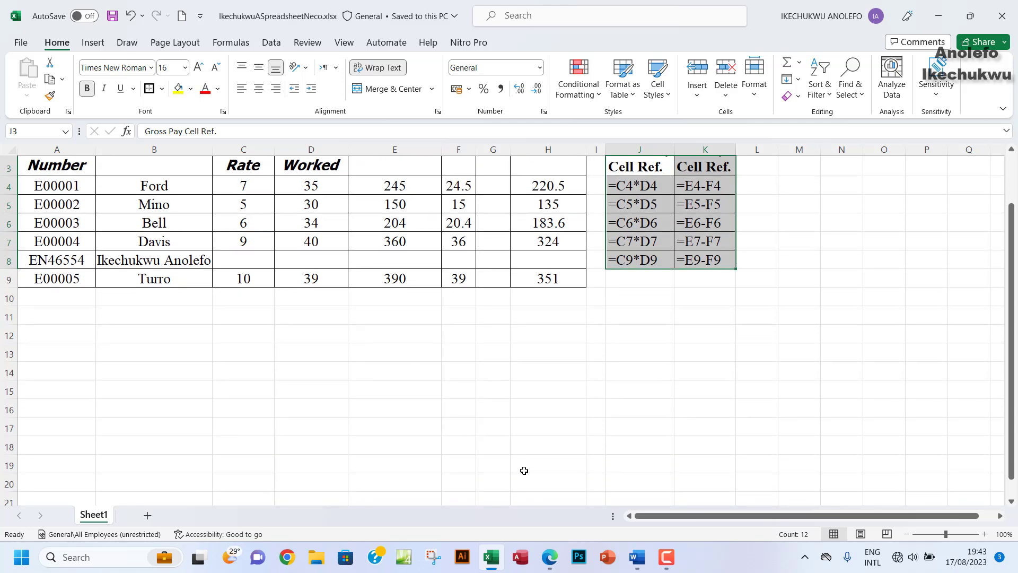
left_click(551, 560)
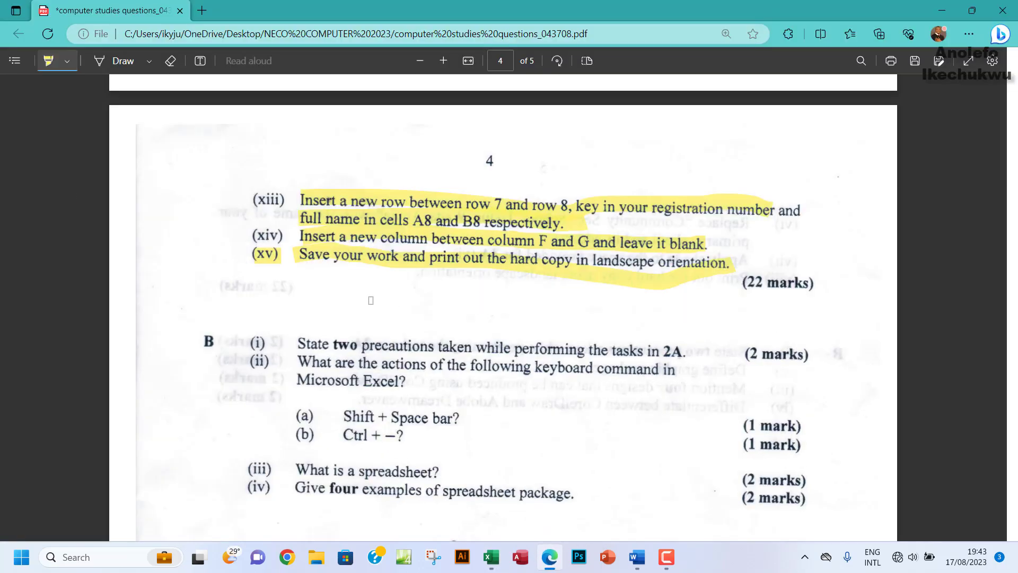
Step: Scroll the question paper PDF down to the section B theory questions on page 4
scroll(371, 301, "down", 1)
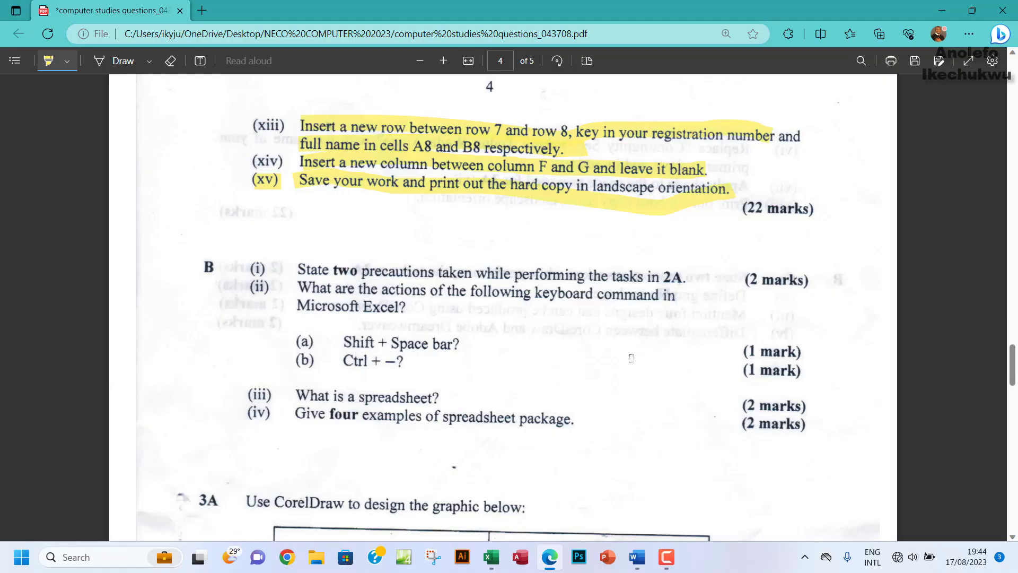
Step: Scroll through the Word Question 2B answers on precautions and Excel shortcut actions
left_click(644, 563)
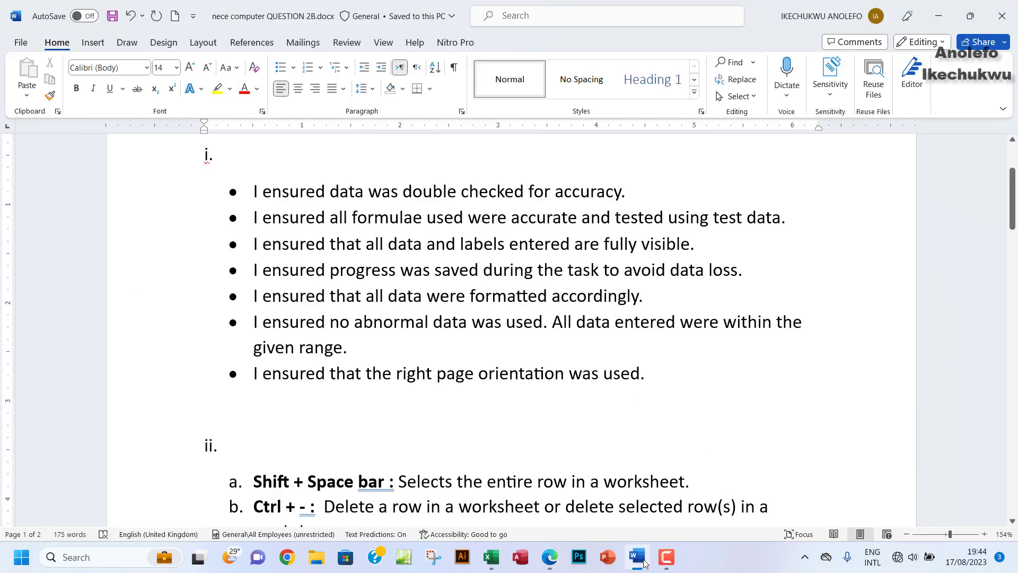
scroll(499, 339, "up", 3)
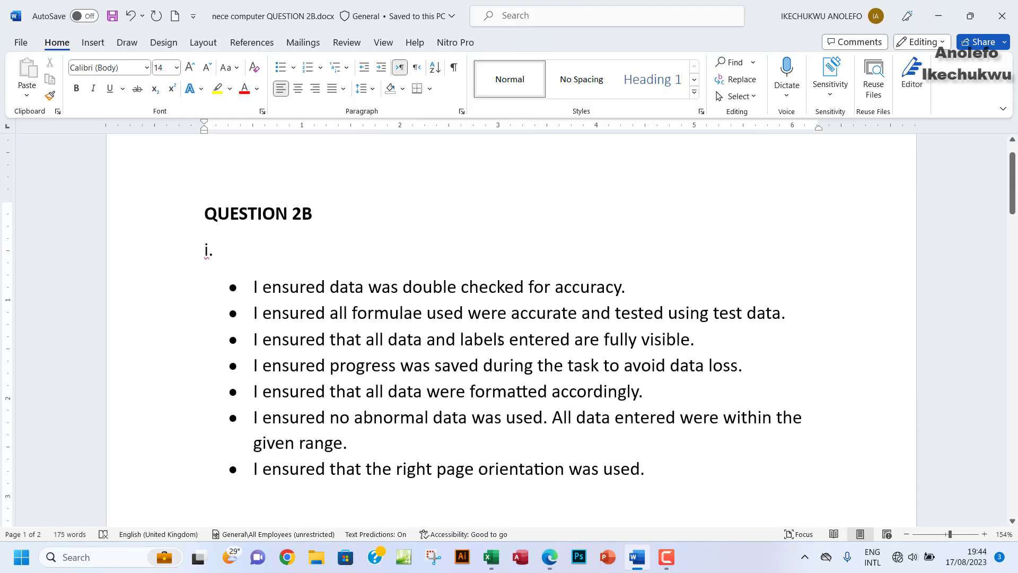
scroll(500, 340, "down", 1)
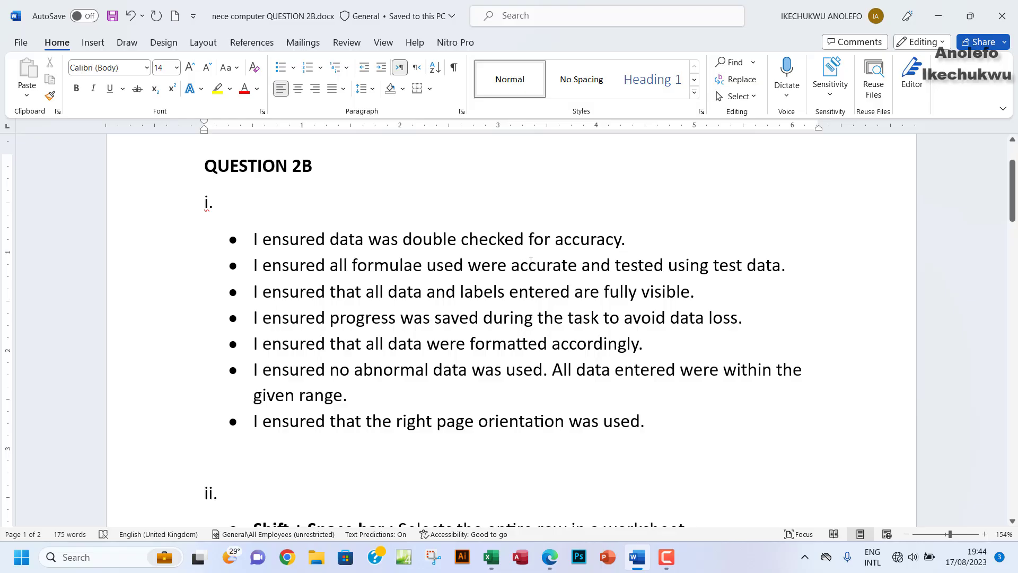
scroll(530, 261, "down", 2)
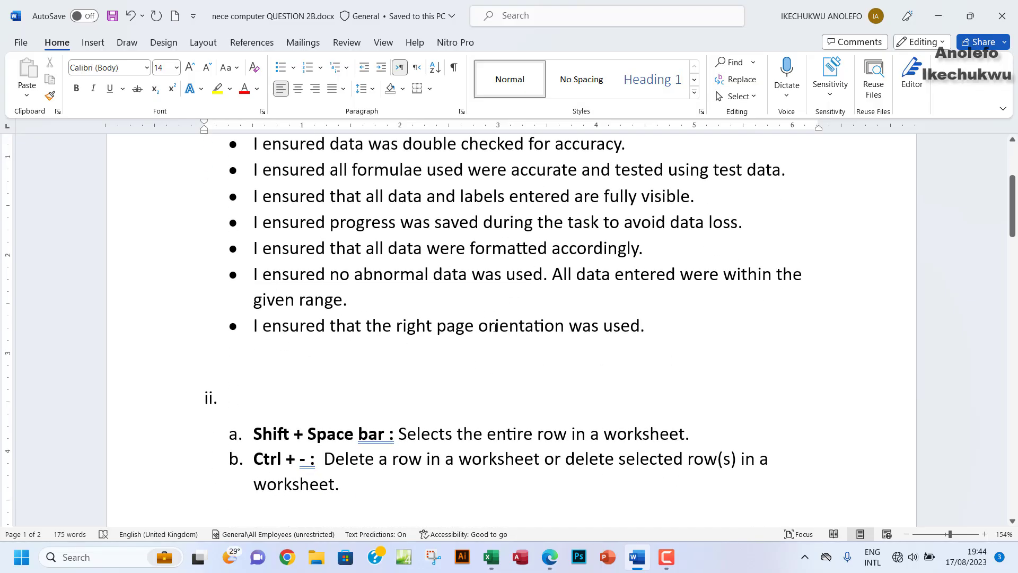
scroll(494, 327, "up", 2)
scroll(331, 283, "down", 1)
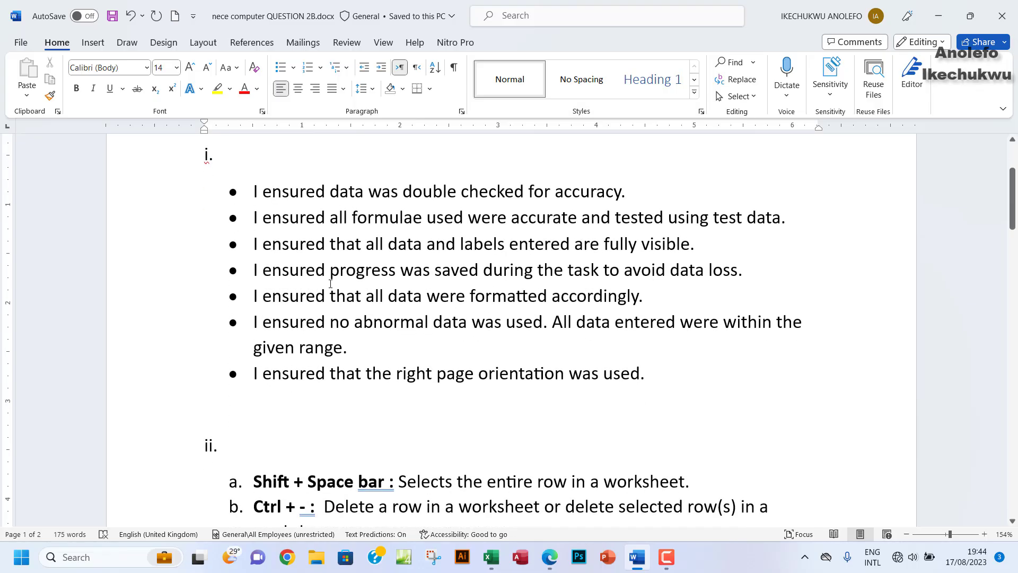
scroll(479, 314, "down", 3)
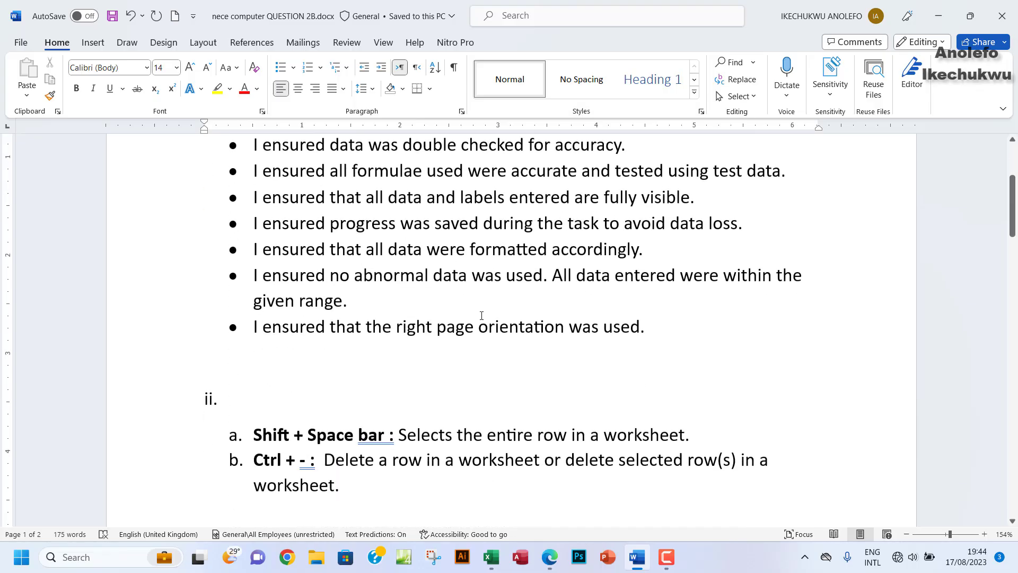
left_click(549, 558)
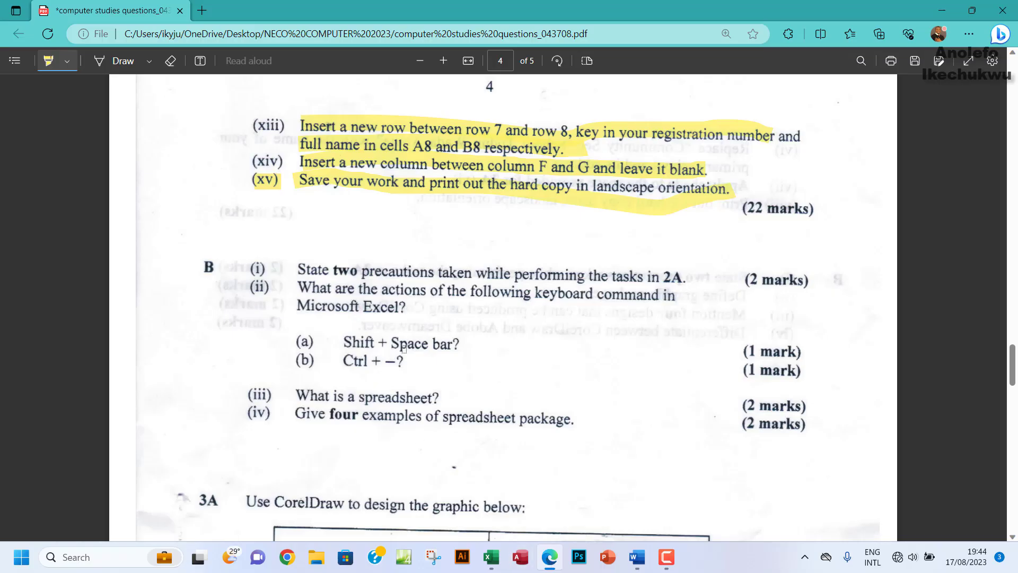
Step: Switch back to the payroll workbook and select the Davis cell in row 7
left_click(636, 557)
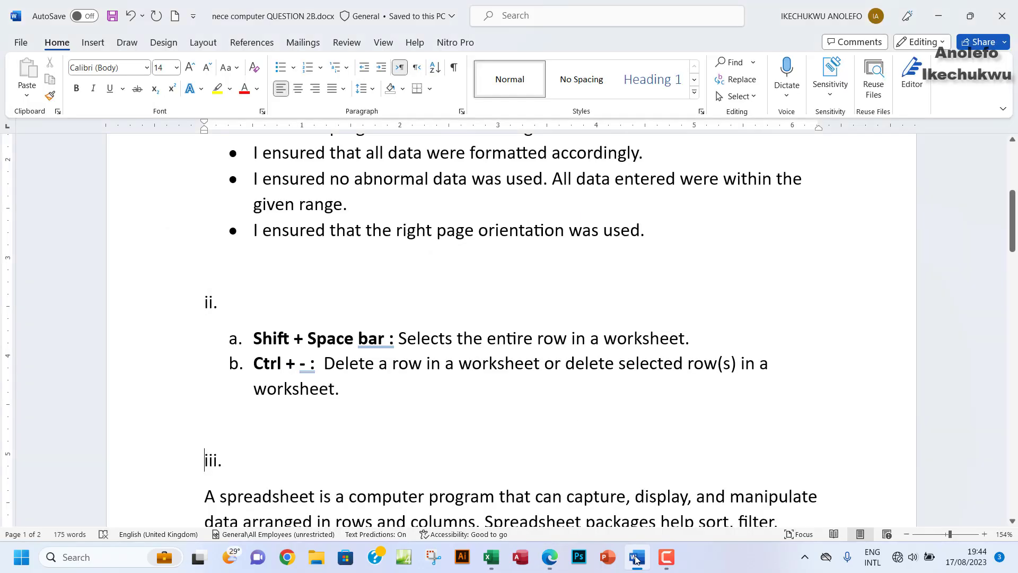
left_click(493, 564)
left_click(122, 241)
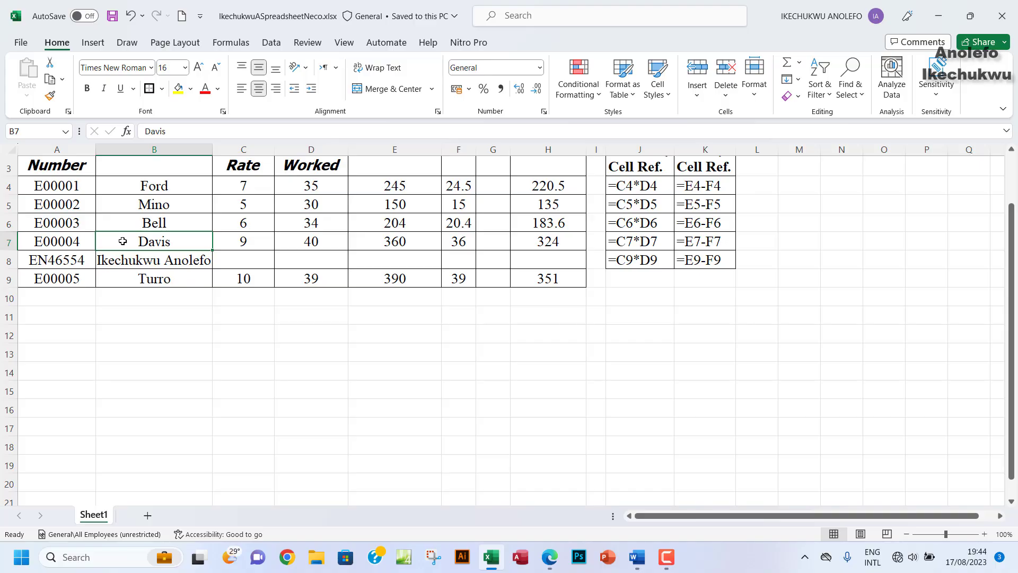
Step: Select entire rows 7 and 5 with Shift+Space from cells B7 and B5
key("shift+space")
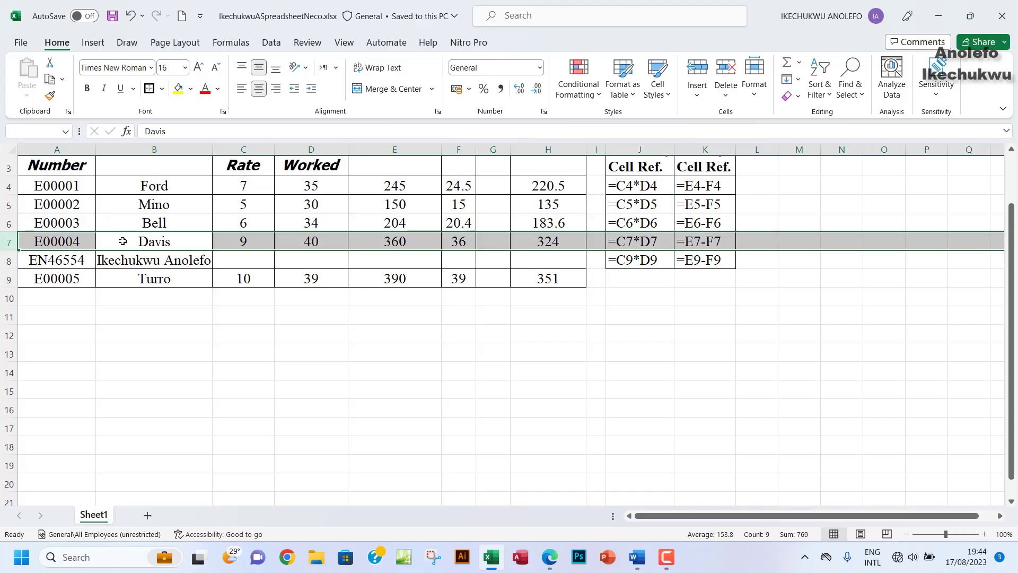
left_click(154, 205)
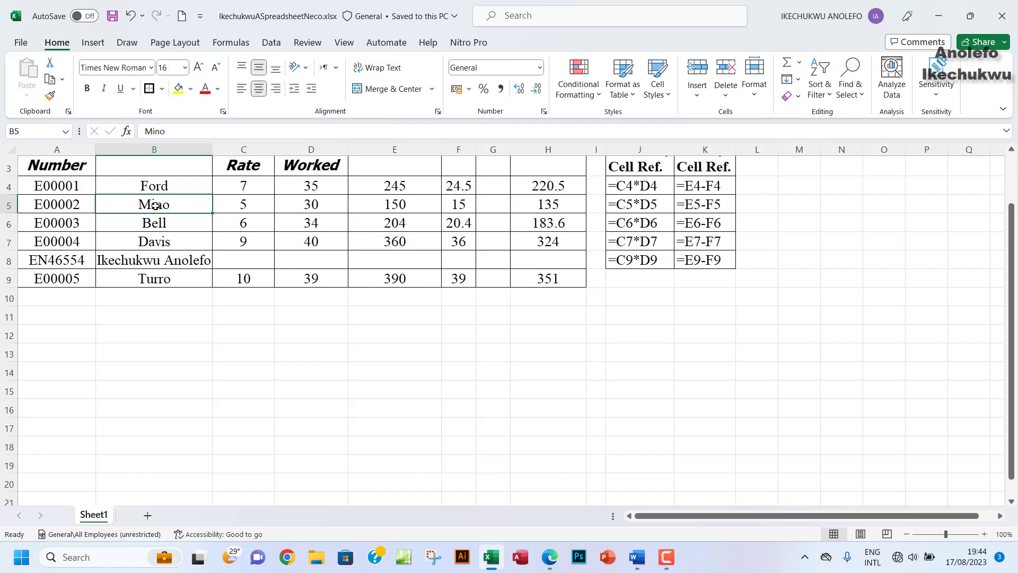
key("shift+space")
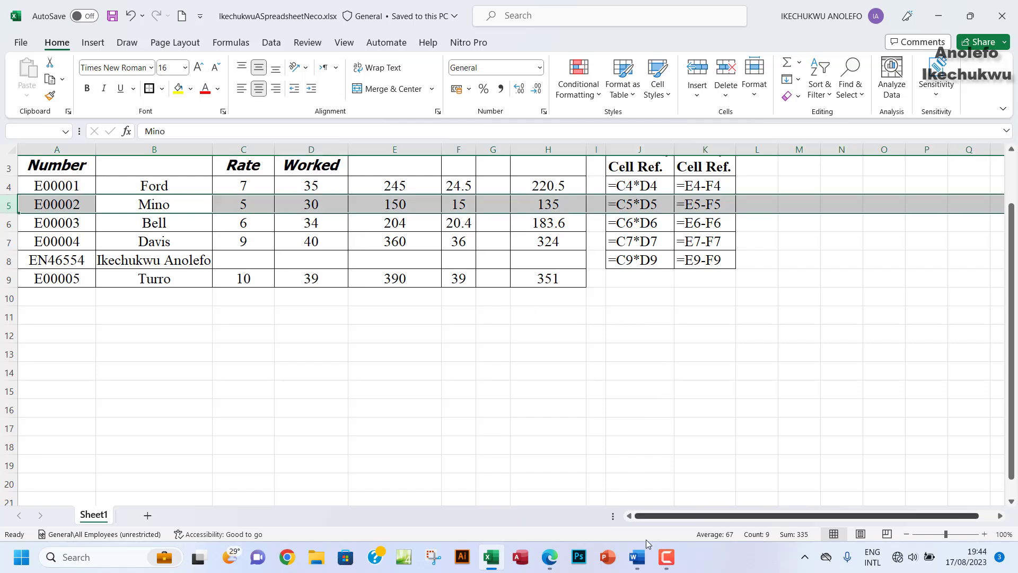
left_click(642, 566)
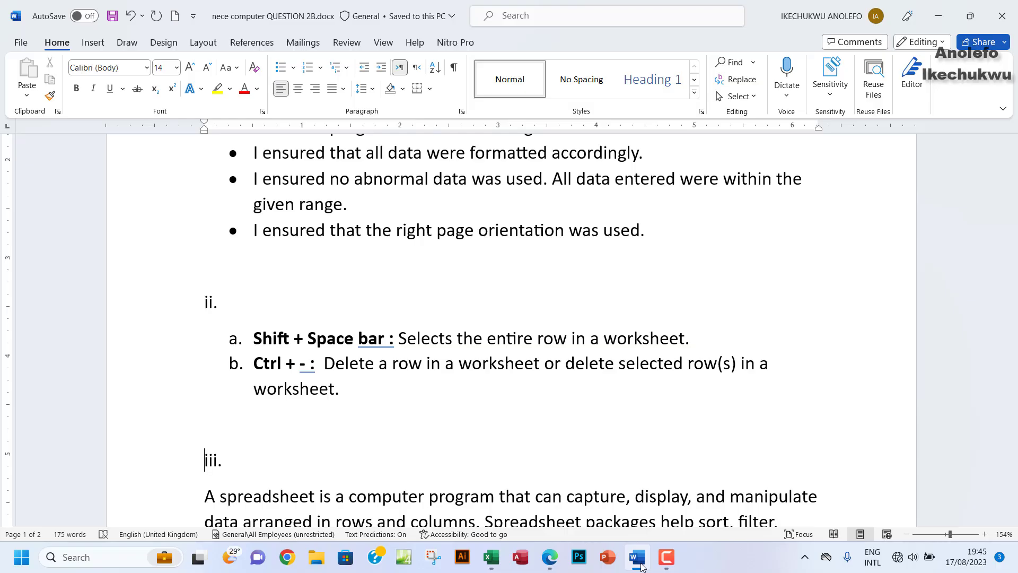
Step: Clear the contents of payroll rows 7 to 9, then undo to restore the records
left_click(641, 566)
left_click(93, 246)
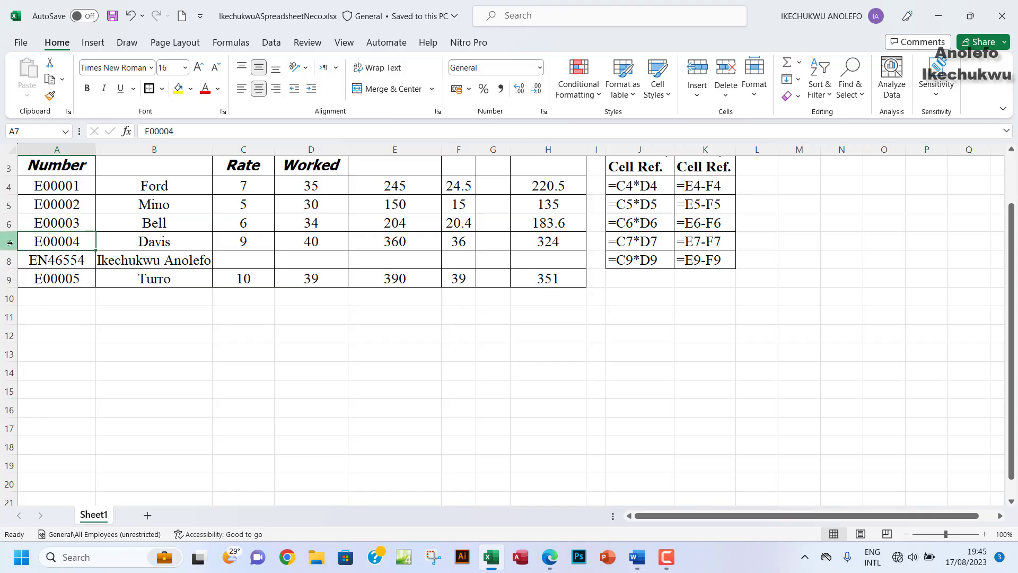
left_click_drag(8, 242, 83, 274)
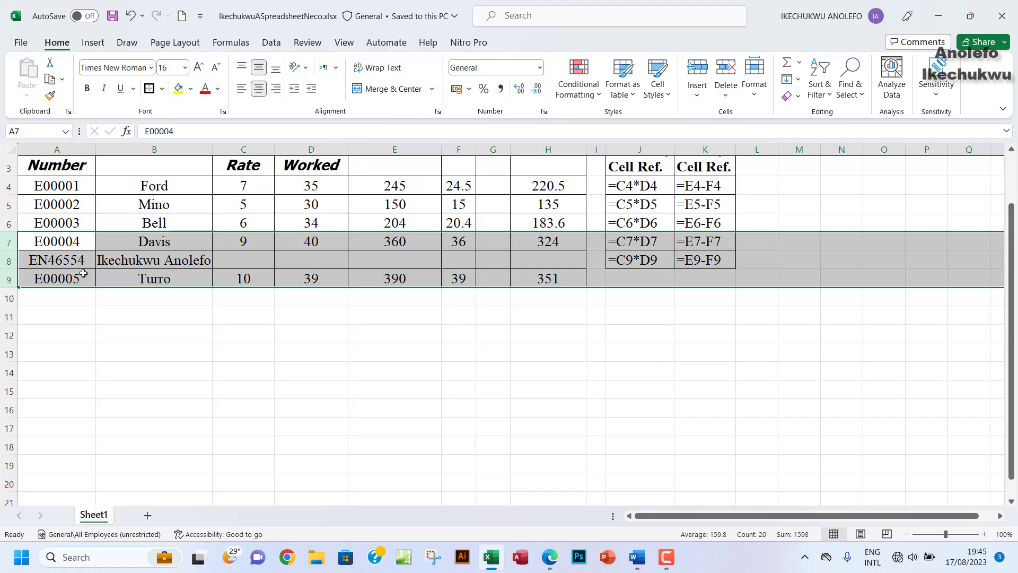
key("Delete")
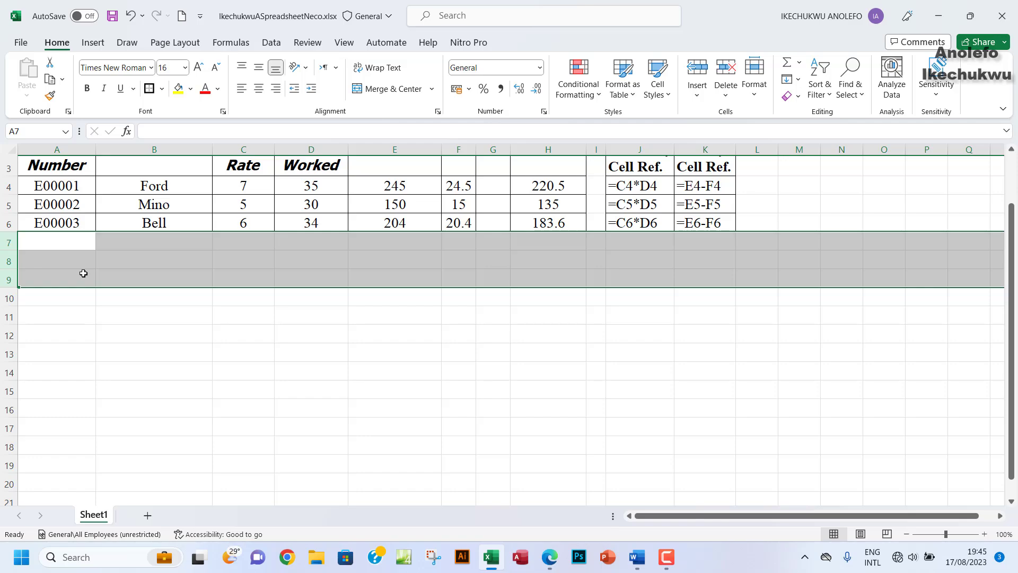
key("ctrl+z")
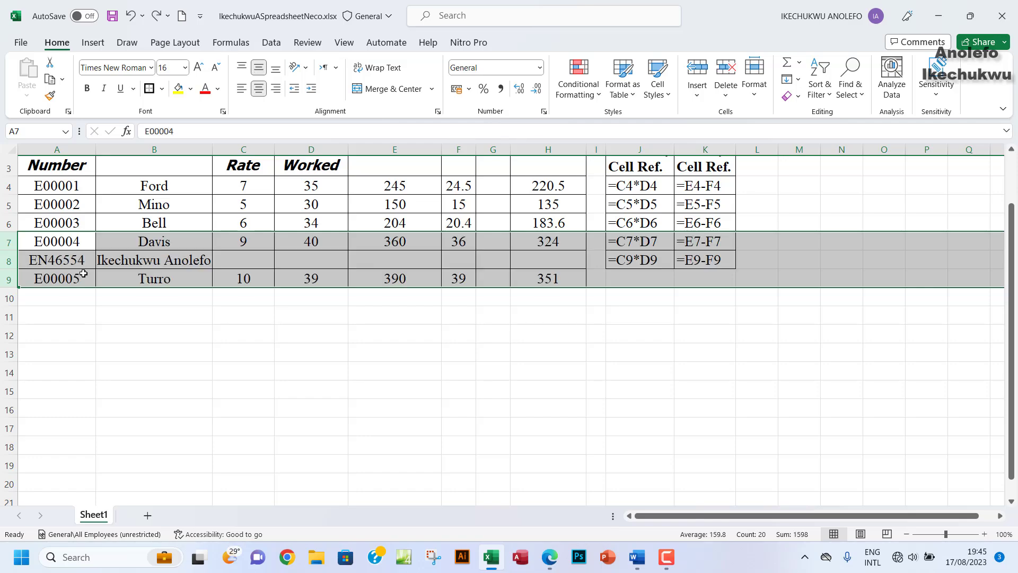
left_click(179, 244)
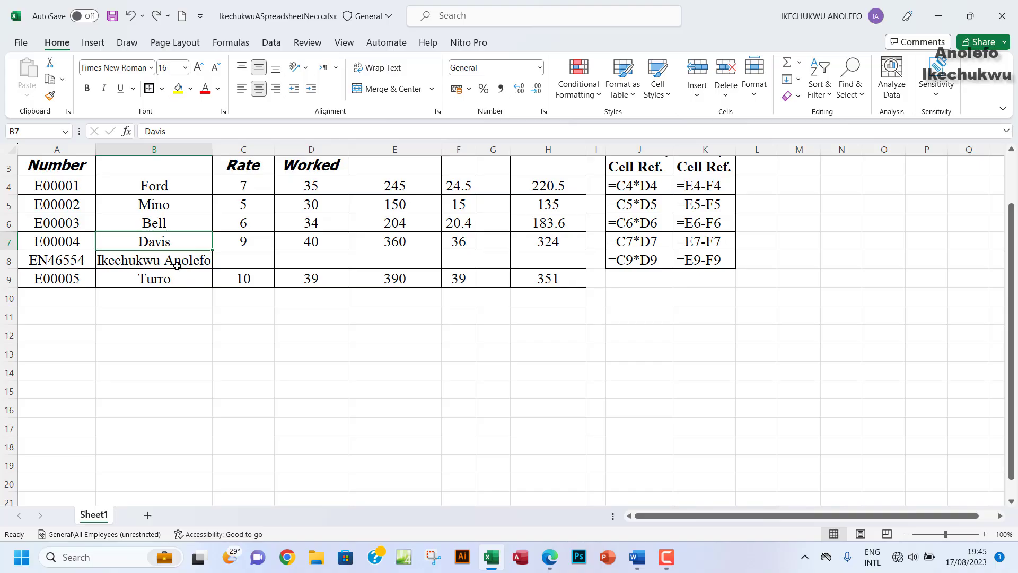
left_click(160, 279)
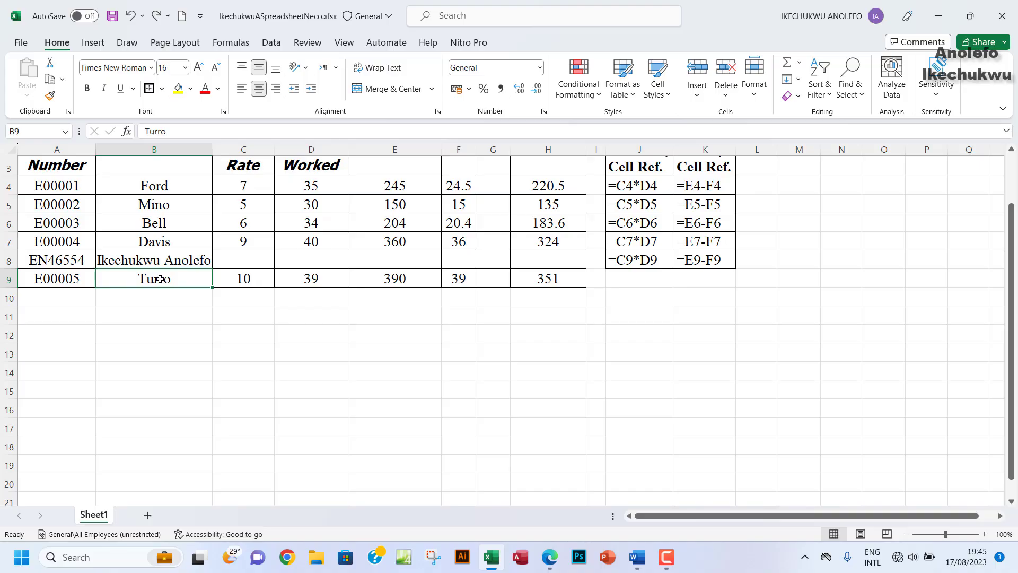
key("ctrl+minus")
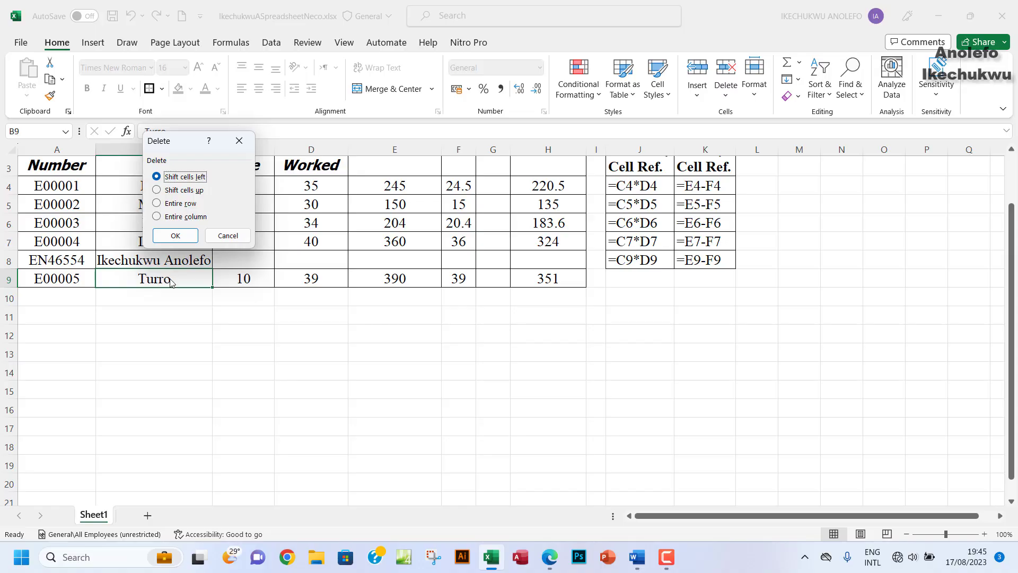
left_click(157, 204)
left_click(174, 237)
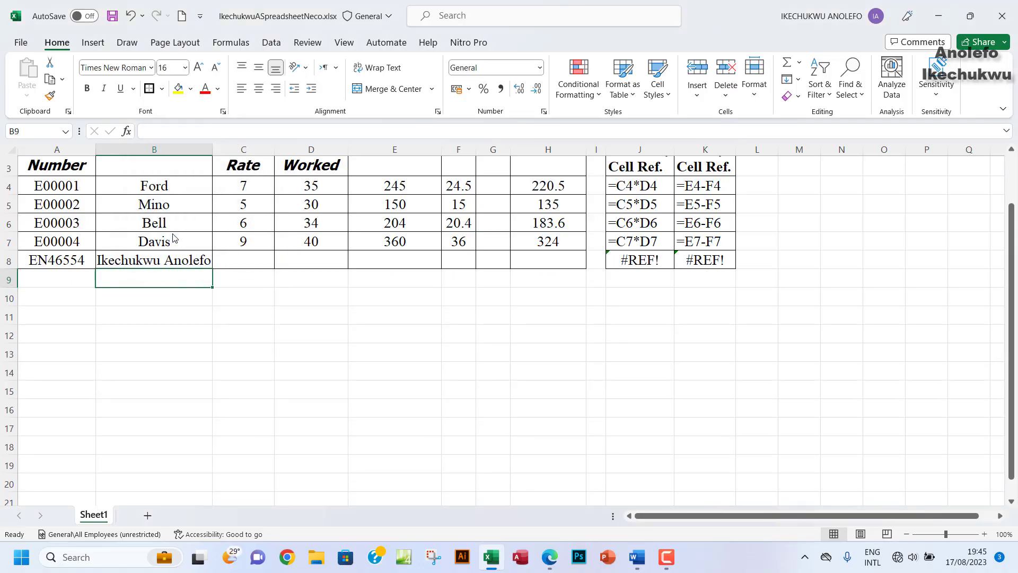
key("ctrl+z")
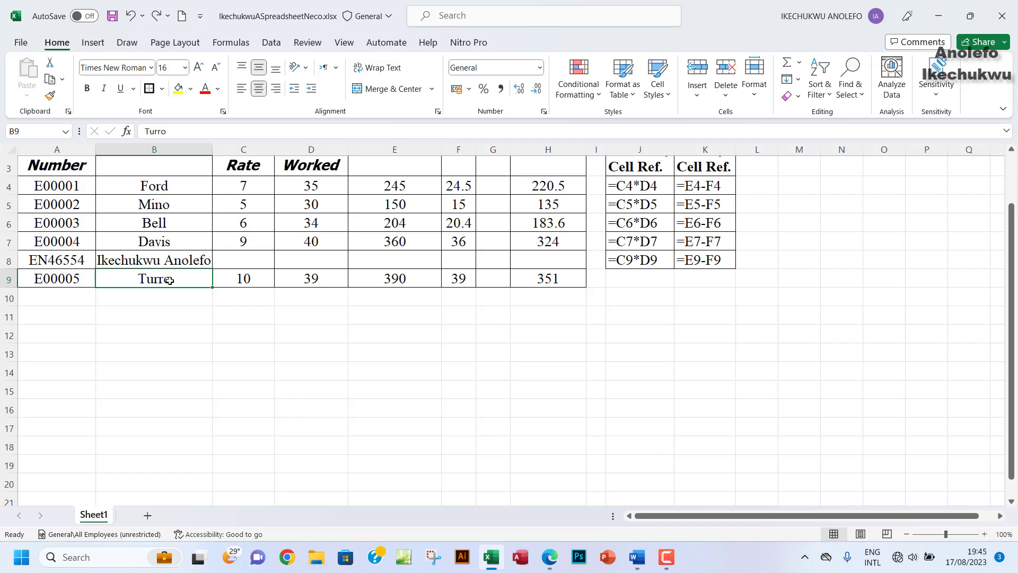
key("ctrl+minus")
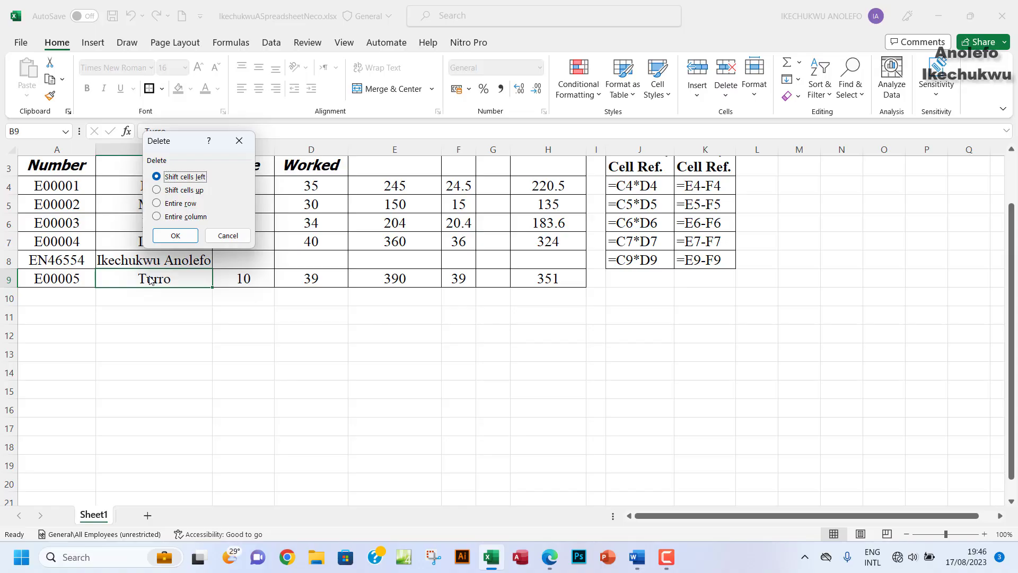
left_click(175, 235)
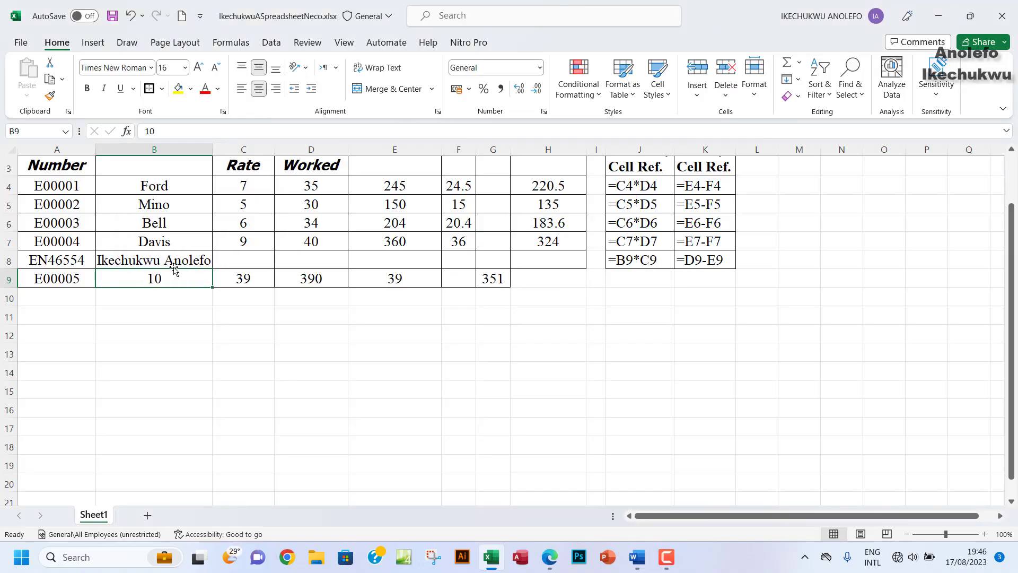
key("ctrl+z")
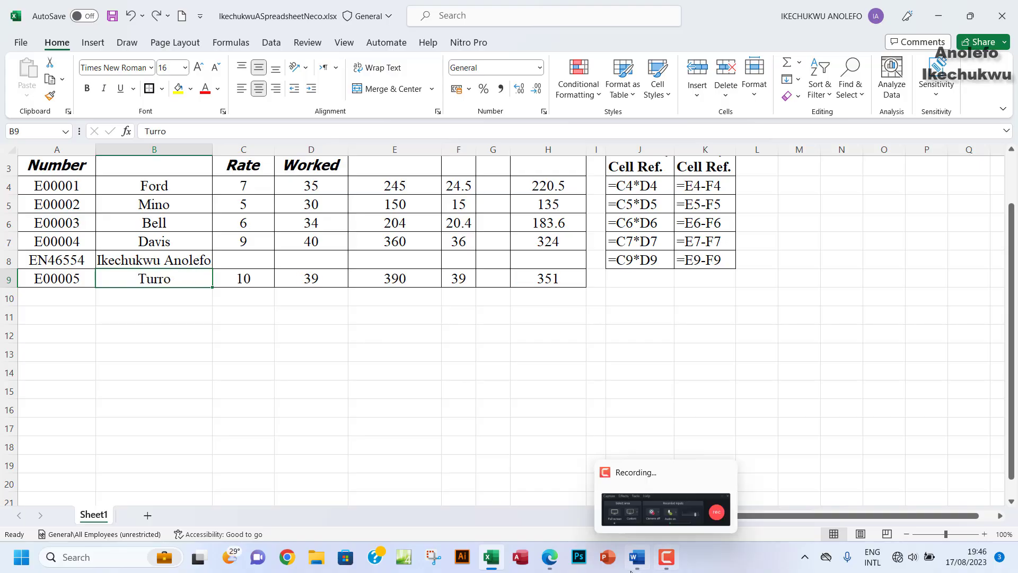
Step: Scroll the Word answers down to the spreadsheet definition (iii) and packages list (iv)
left_click(637, 560)
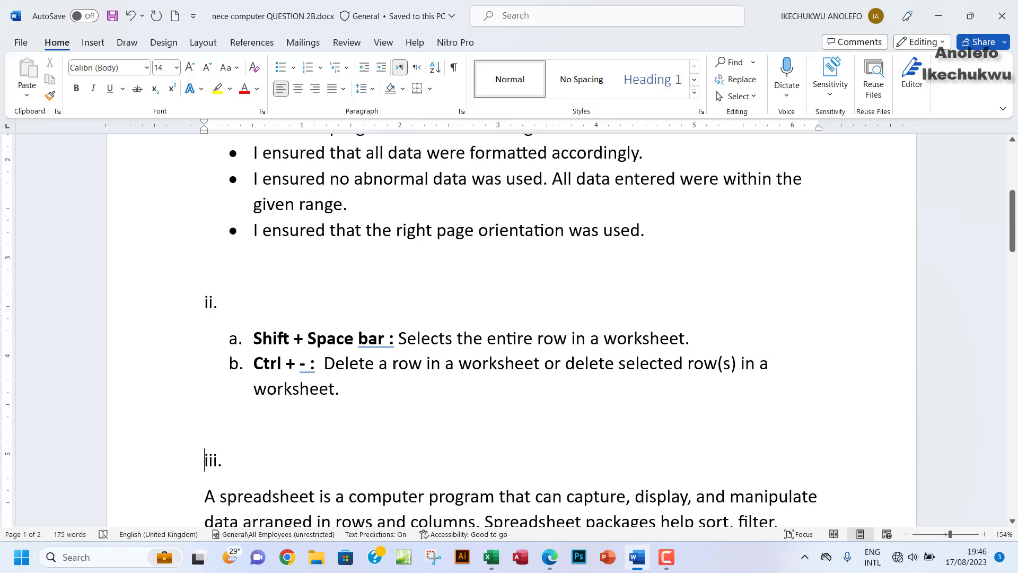
scroll(367, 370, "down", 1)
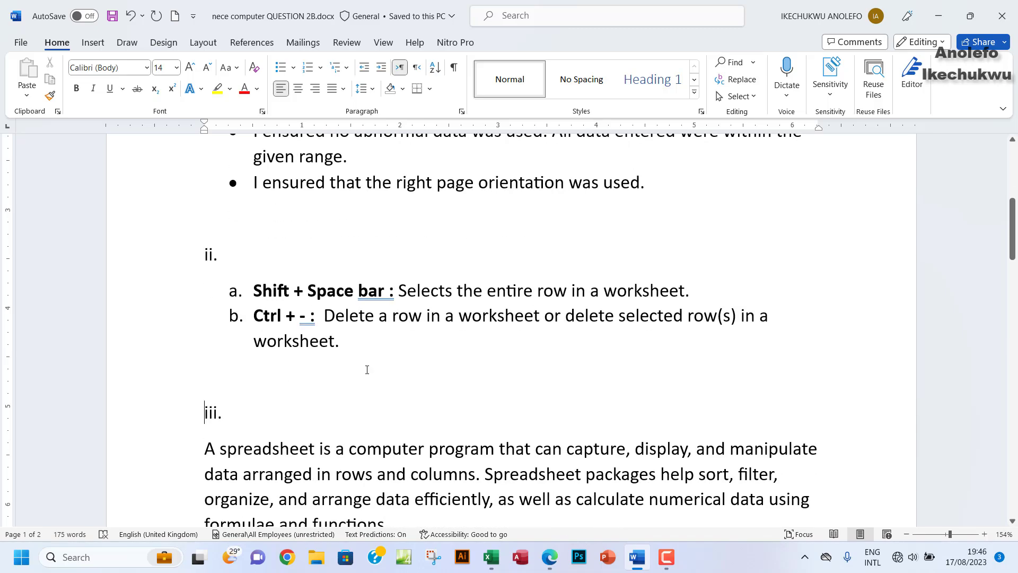
scroll(367, 369, "down", 2)
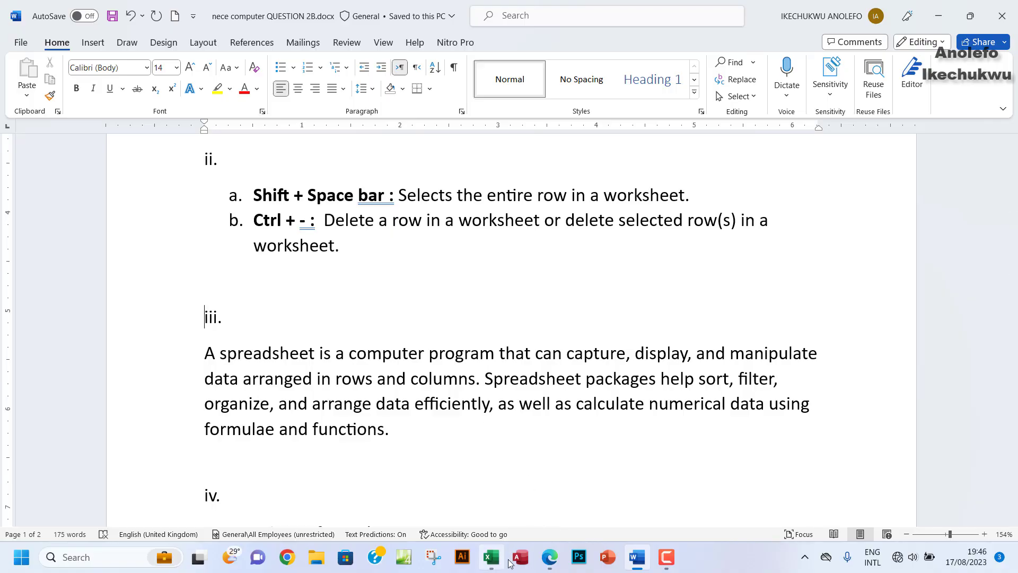
left_click(549, 558)
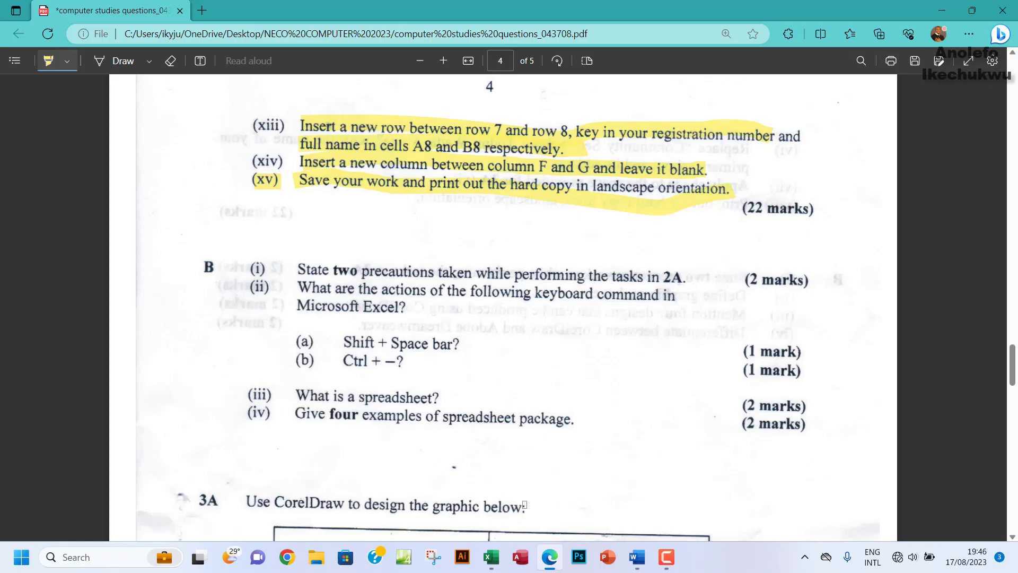
left_click(636, 557)
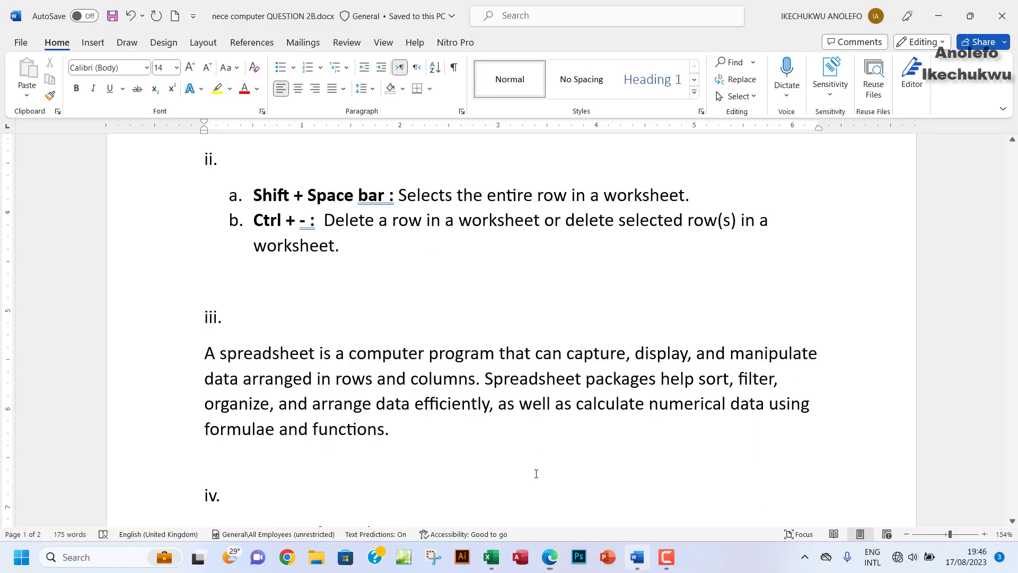
scroll(359, 300, "down", 3)
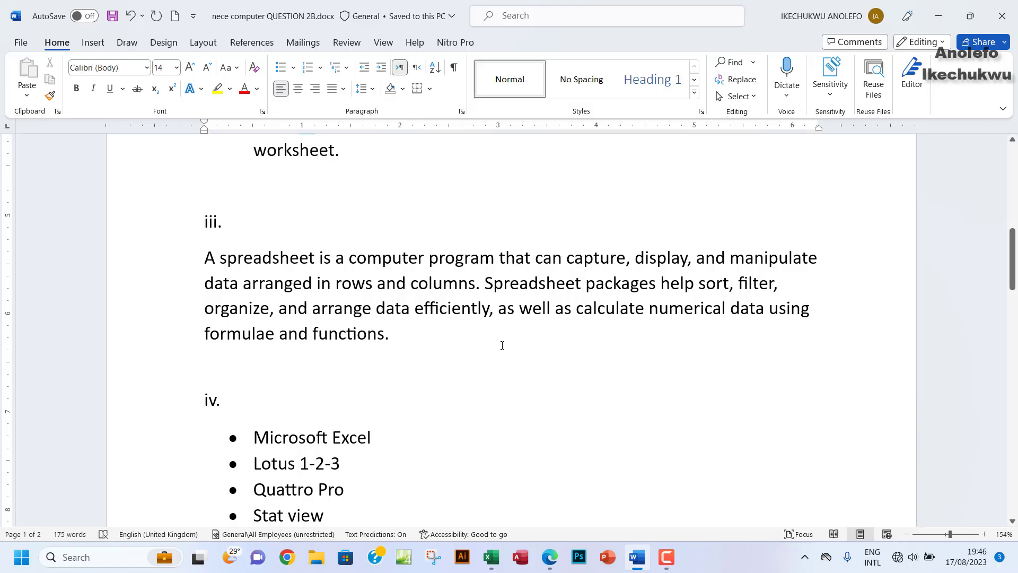
Step: Compare the answers list with the question paper PDF, then return to the Word document
scroll(395, 340, "down", 1)
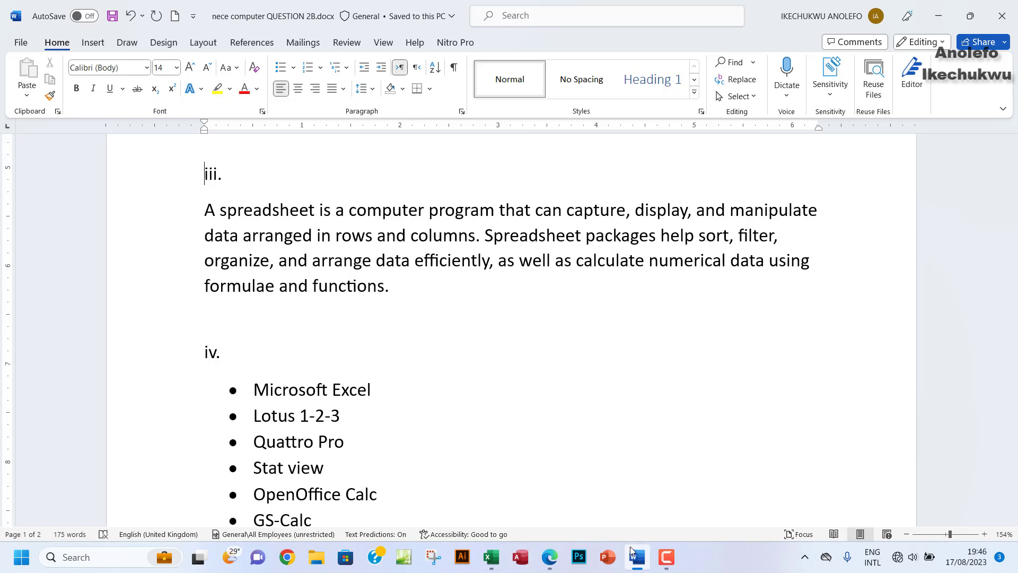
mouse_move(637, 558)
mouse_move(549, 558)
left_click(480, 444)
scroll(417, 394, "down", 3)
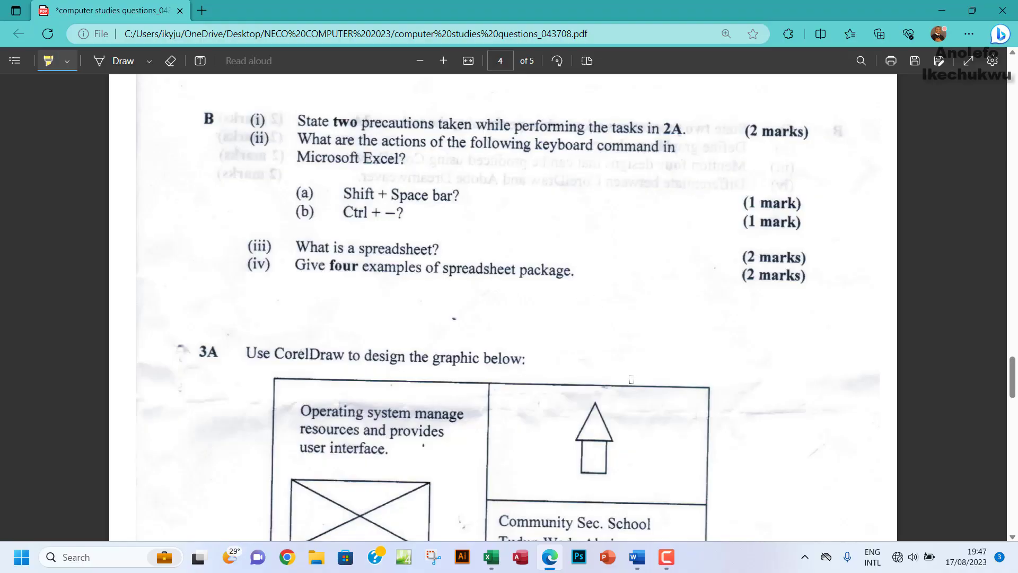
left_click(638, 556)
Step: On page 2 of the iv. list, select the LibreOffice and Apple Numbers entries
scroll(417, 304, "down", 3)
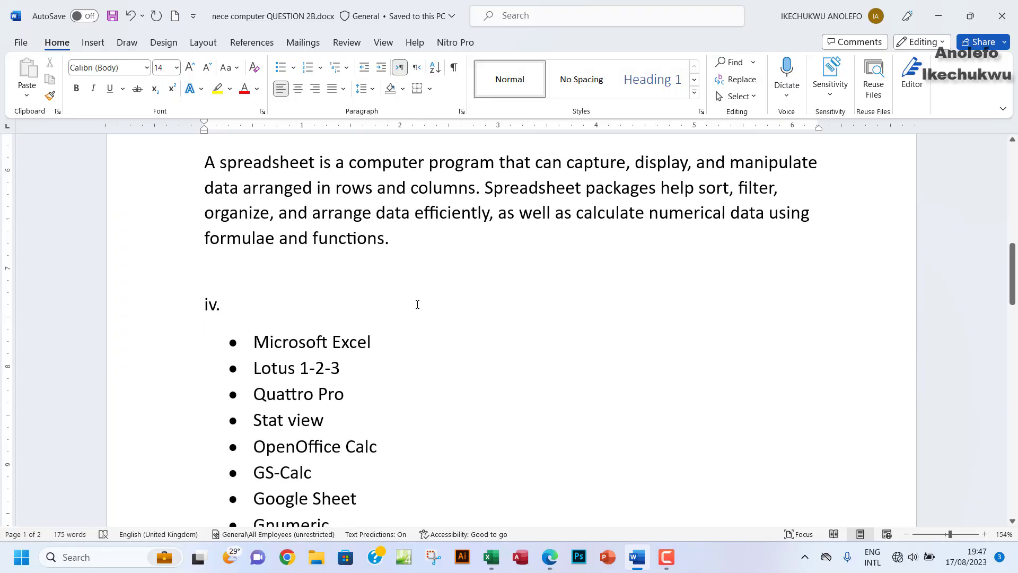
scroll(417, 304, "down", 1)
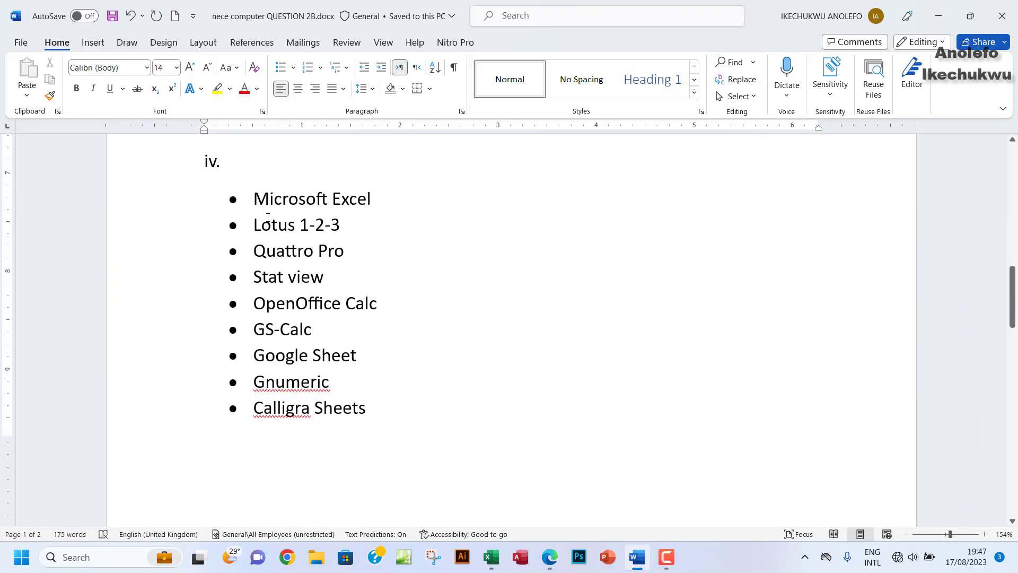
scroll(370, 268, "down", 5)
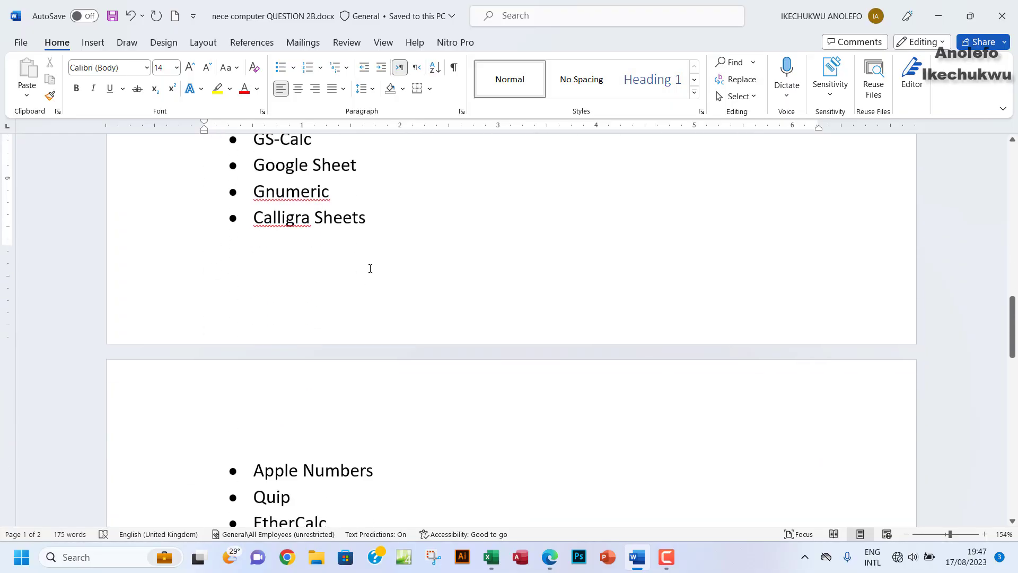
scroll(370, 268, "down", 5)
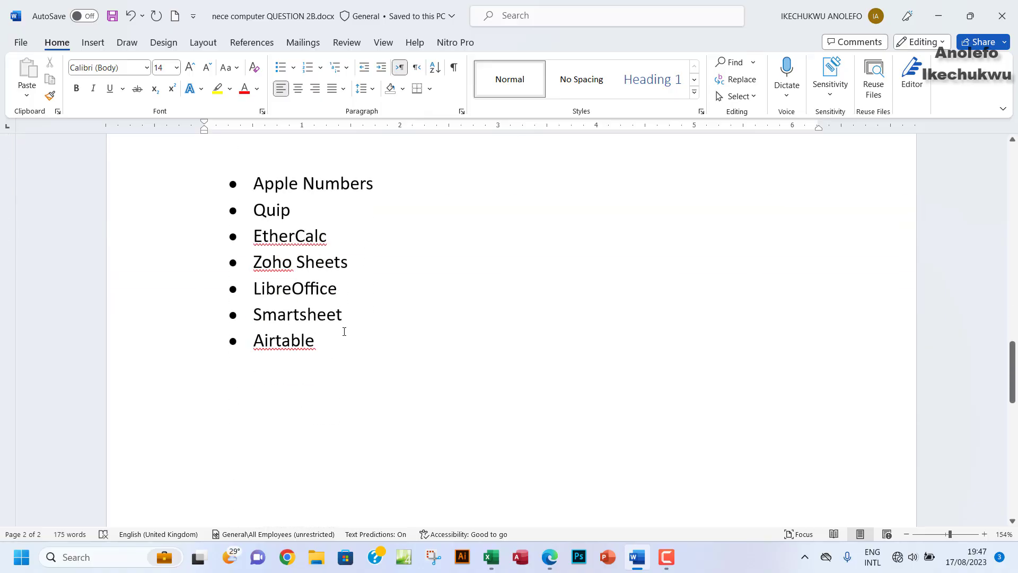
left_click_drag(346, 296, 262, 293)
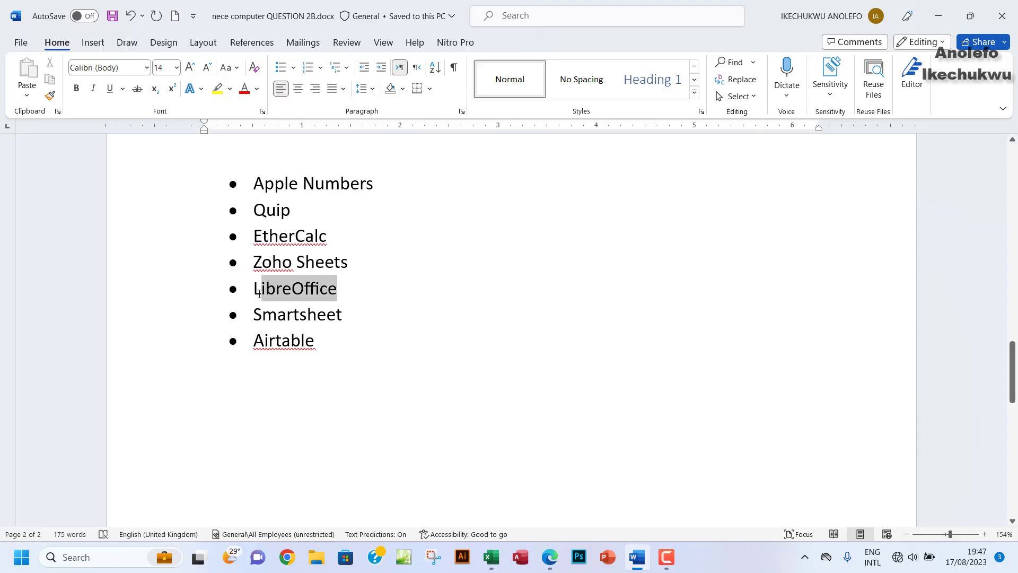
triple_click(364, 196)
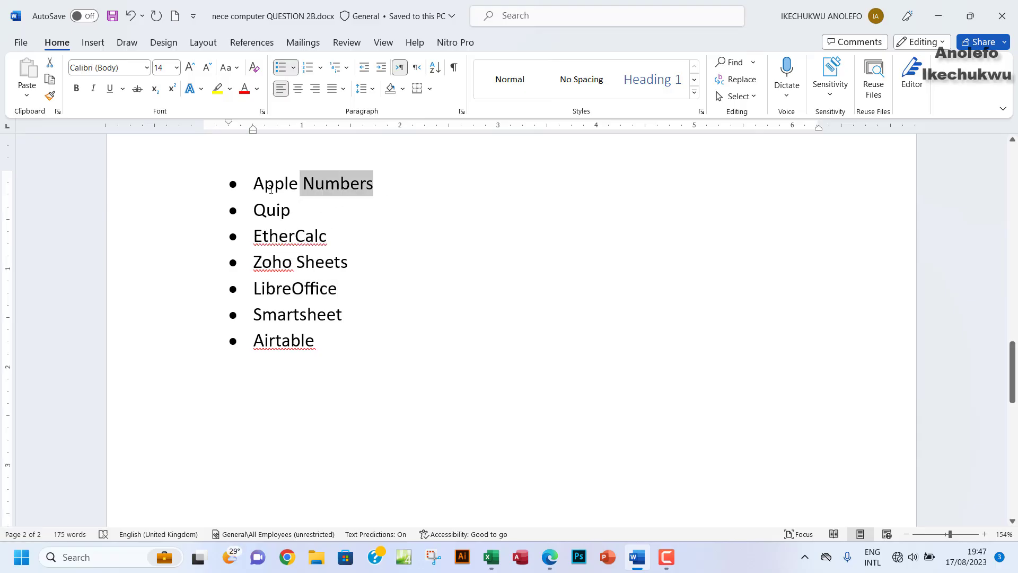
Step: Back near the top of the list, select the Google Sheet and Microsoft Excel lines
scroll(393, 265, "up", 4)
scroll(393, 266, "up", 2)
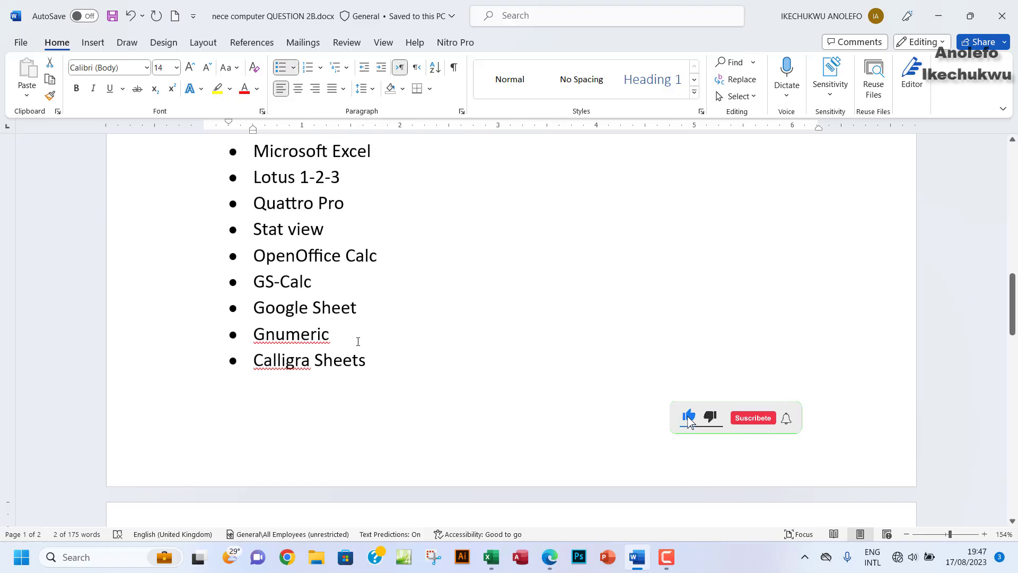
triple_click(364, 309)
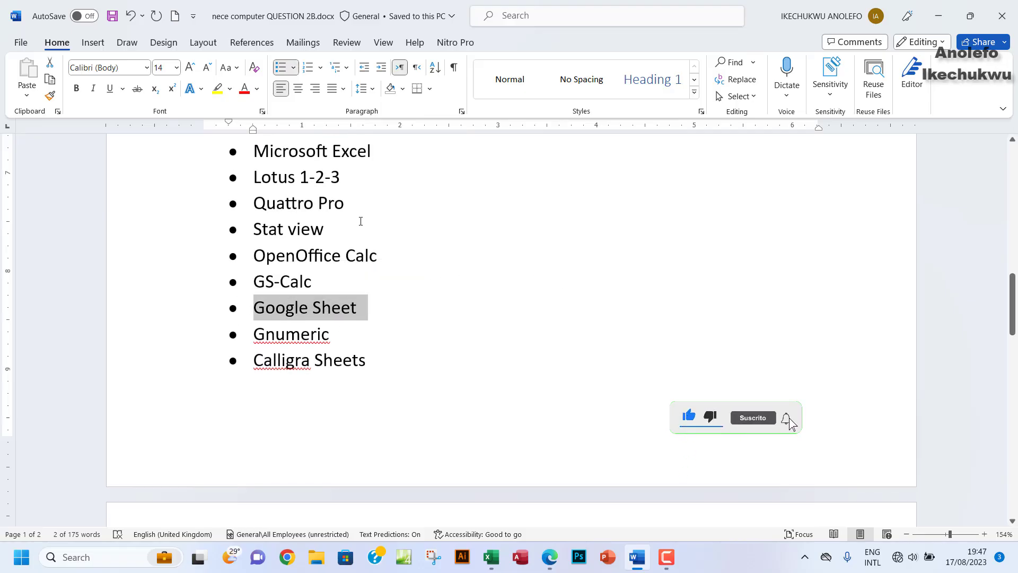
scroll(360, 220, "up", 1)
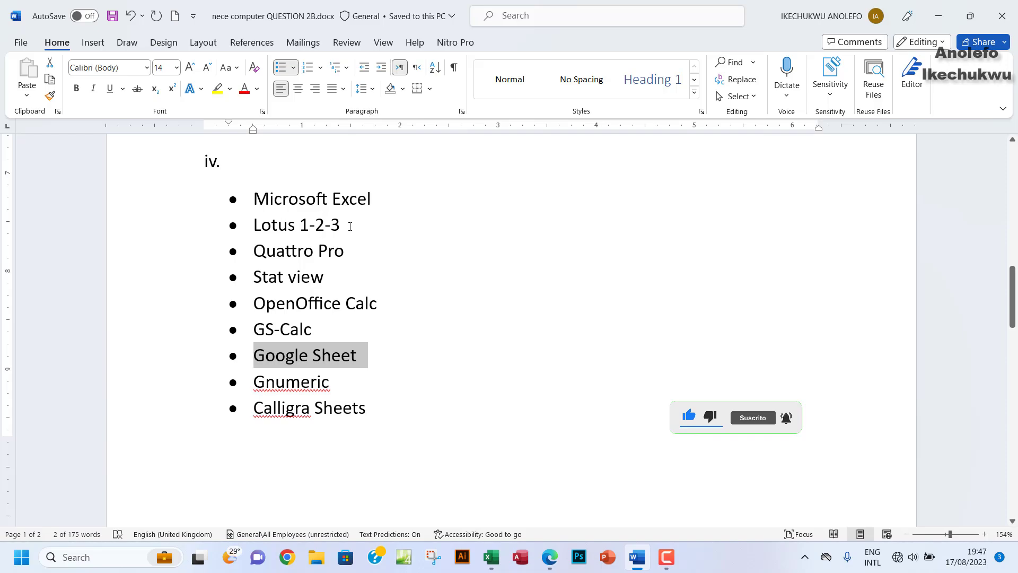
left_click_drag(377, 198, 261, 198)
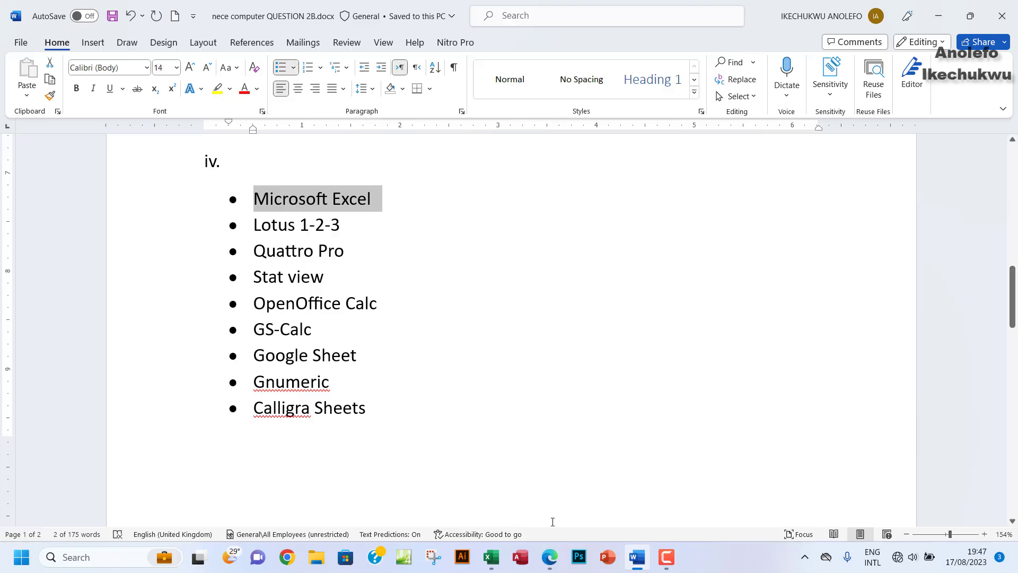
Step: Glance at the question paper PDF once more, then bring the Excel payroll workbook forward
left_click(549, 561)
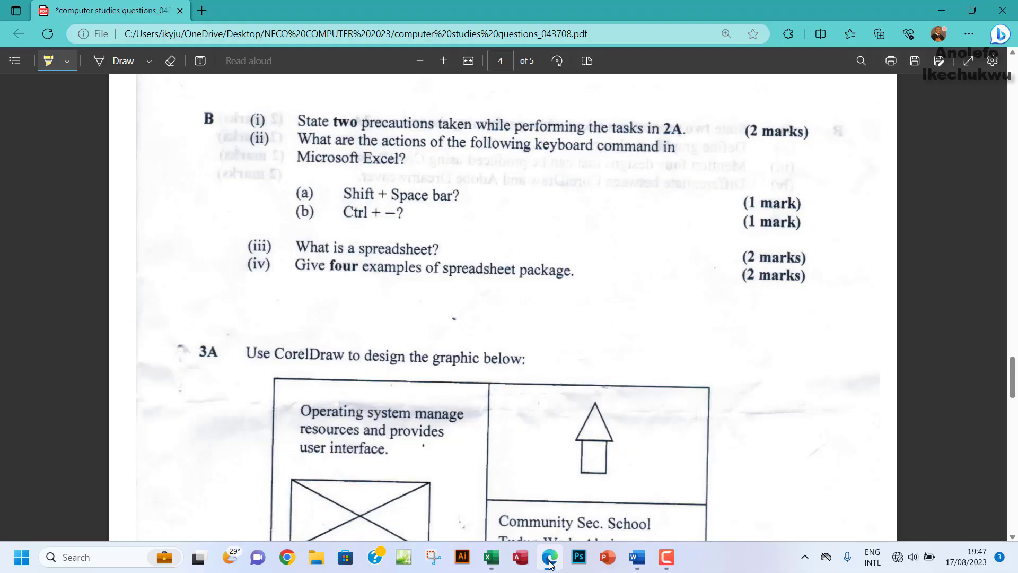
left_click(550, 562)
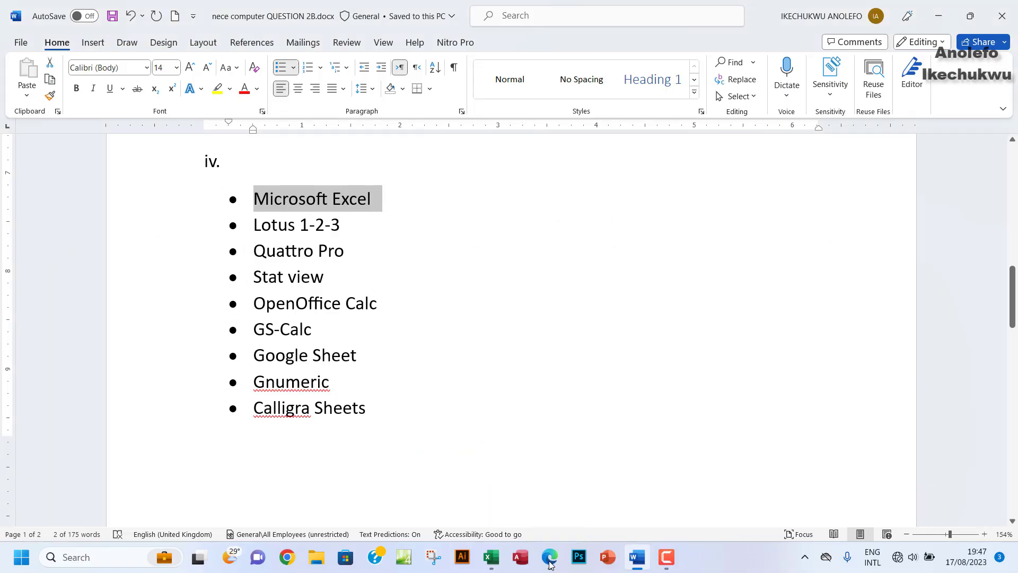
left_click(492, 562)
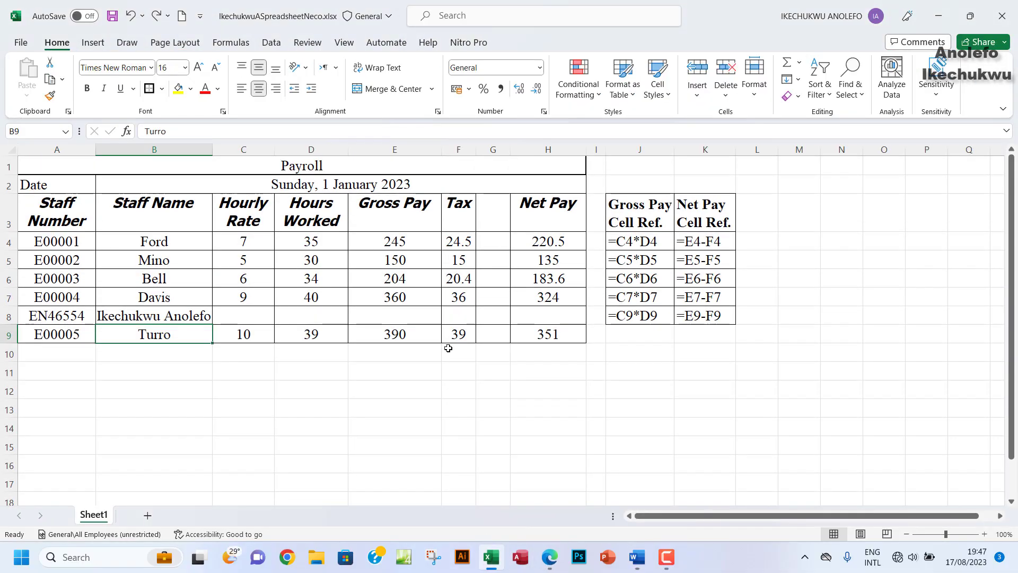